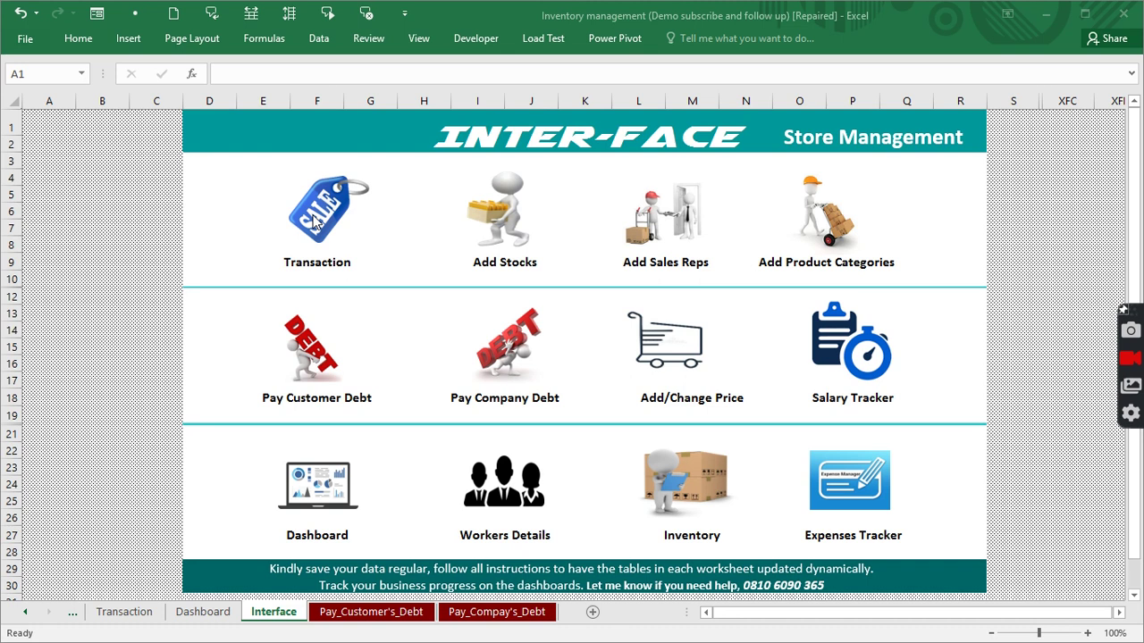
# - Open the Transaction table from the Interface sheet and look across its columns
pyautogui.click(315, 222)
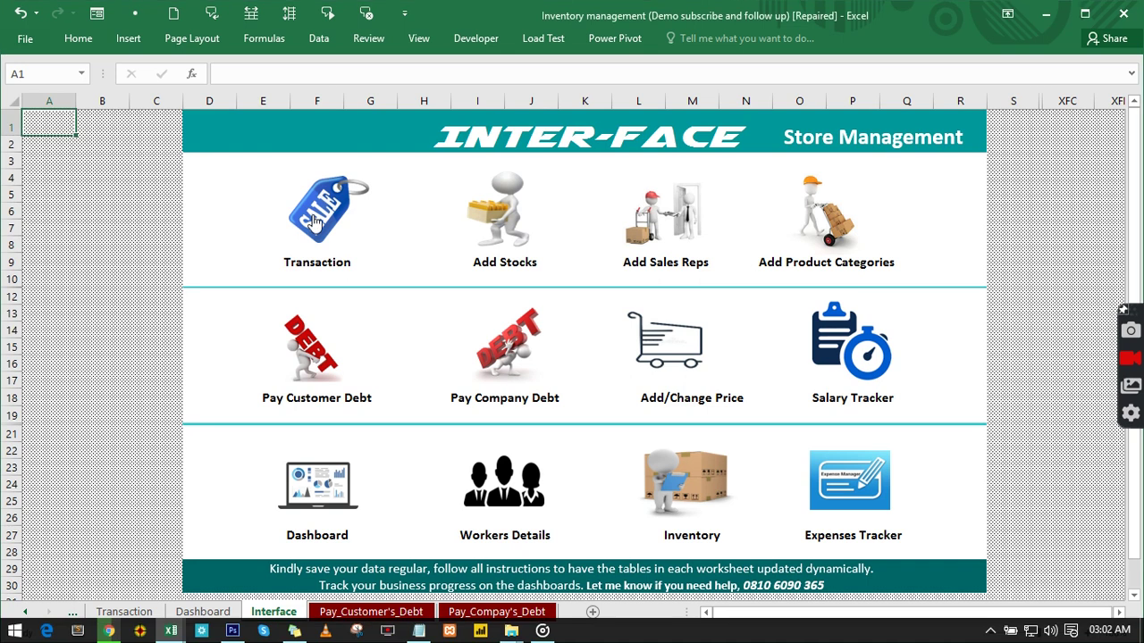
pyautogui.click(313, 223)
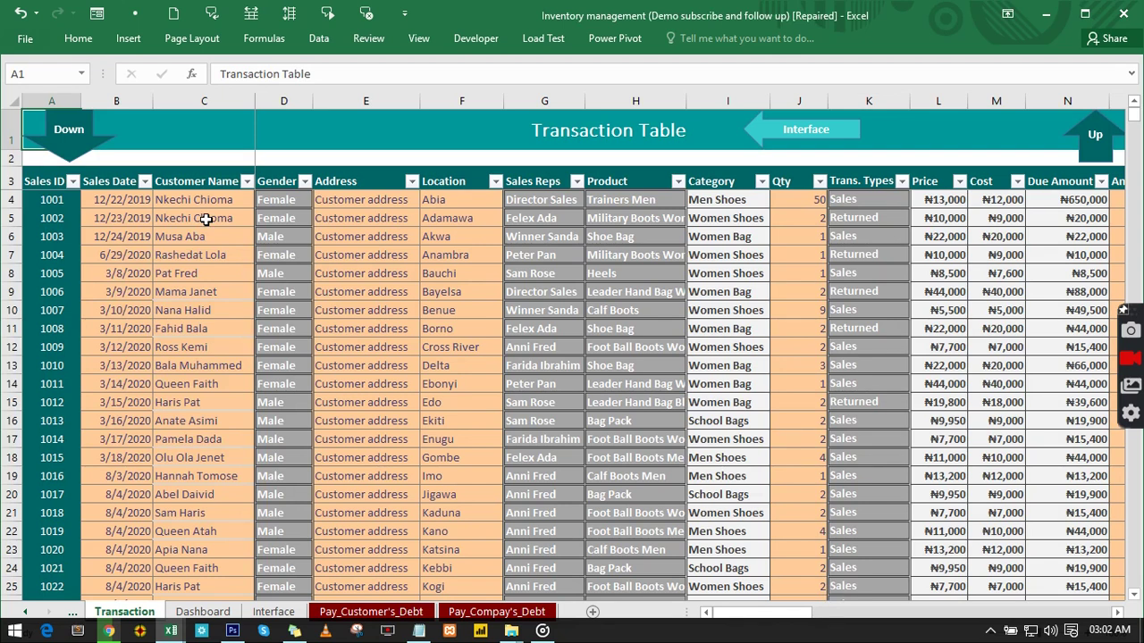
pyautogui.moveTo(804, 613); pyautogui.dragTo(831, 617)
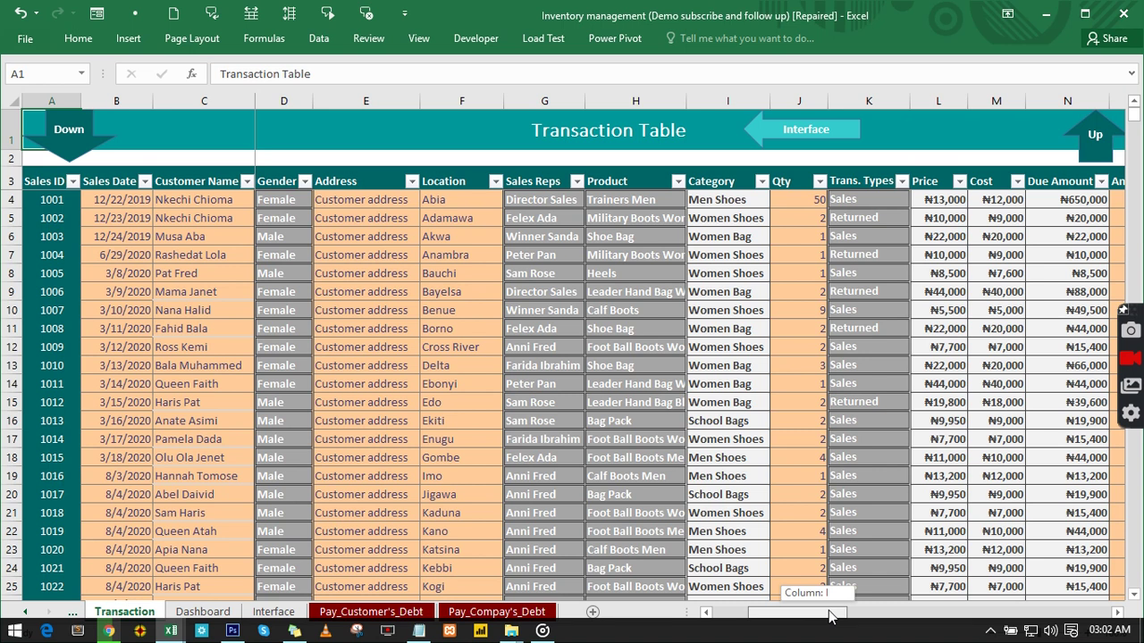
pyautogui.moveTo(831, 616); pyautogui.dragTo(794, 614)
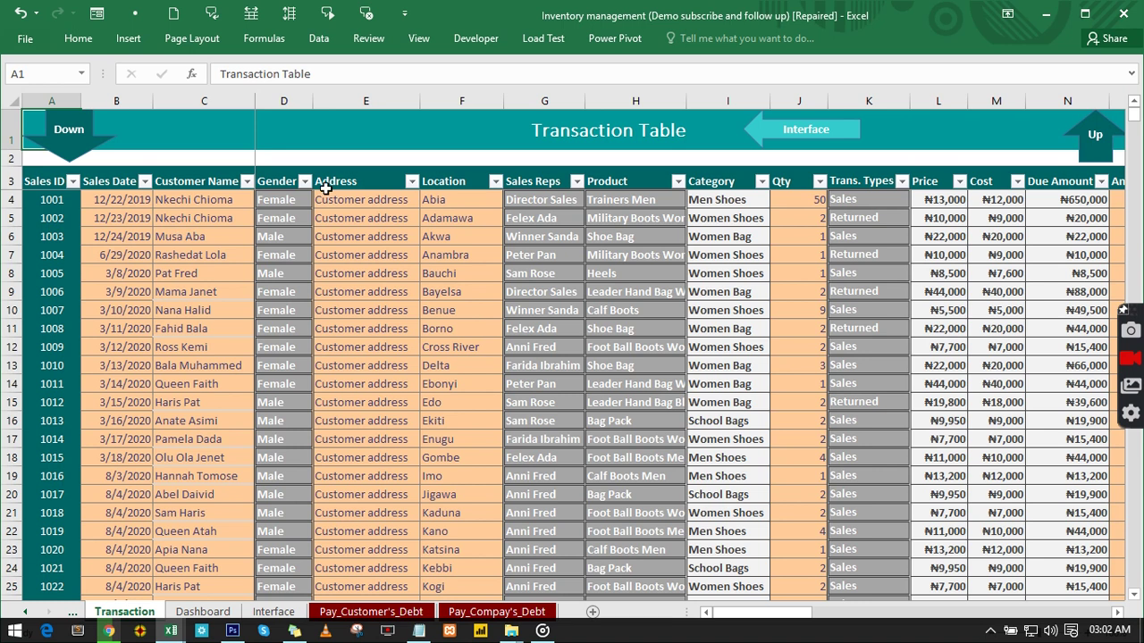
# - Examine the Transaction table's input columns, Gender options, transaction types and the formulas in the Category and Price columns
pyautogui.click(47, 200)
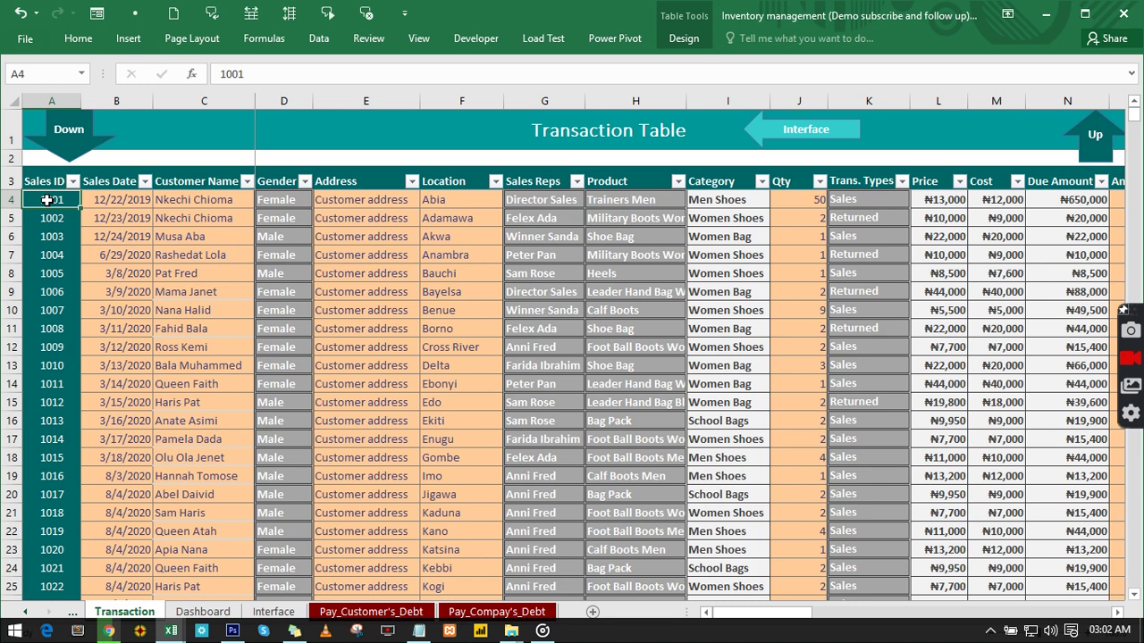
pyautogui.moveTo(134, 236); pyautogui.dragTo(174, 463)
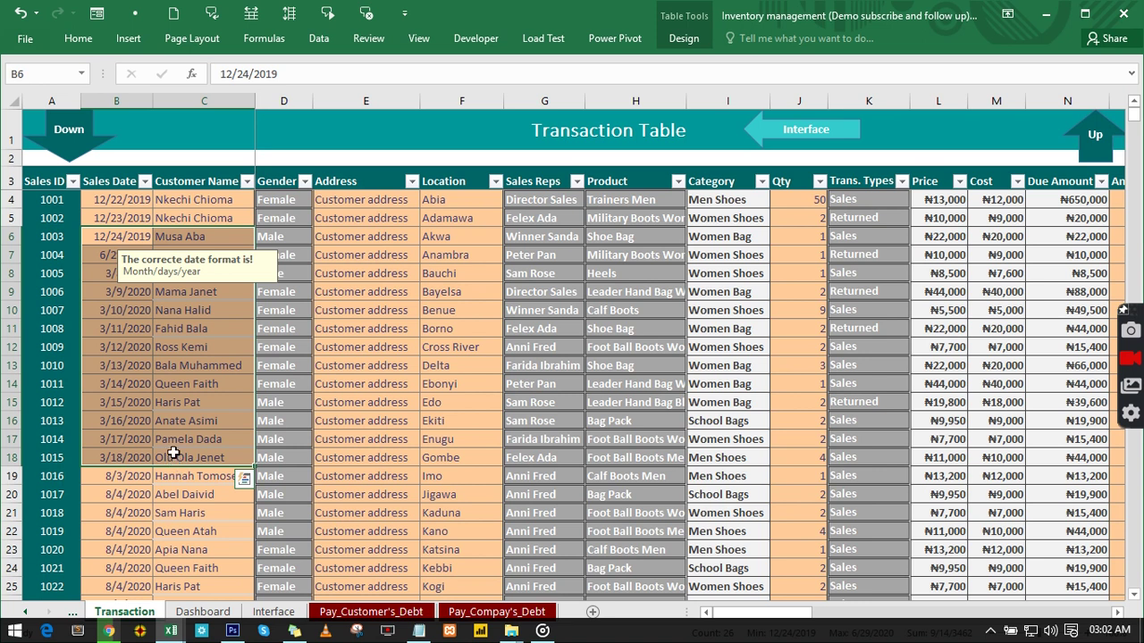
pyautogui.click(296, 314)
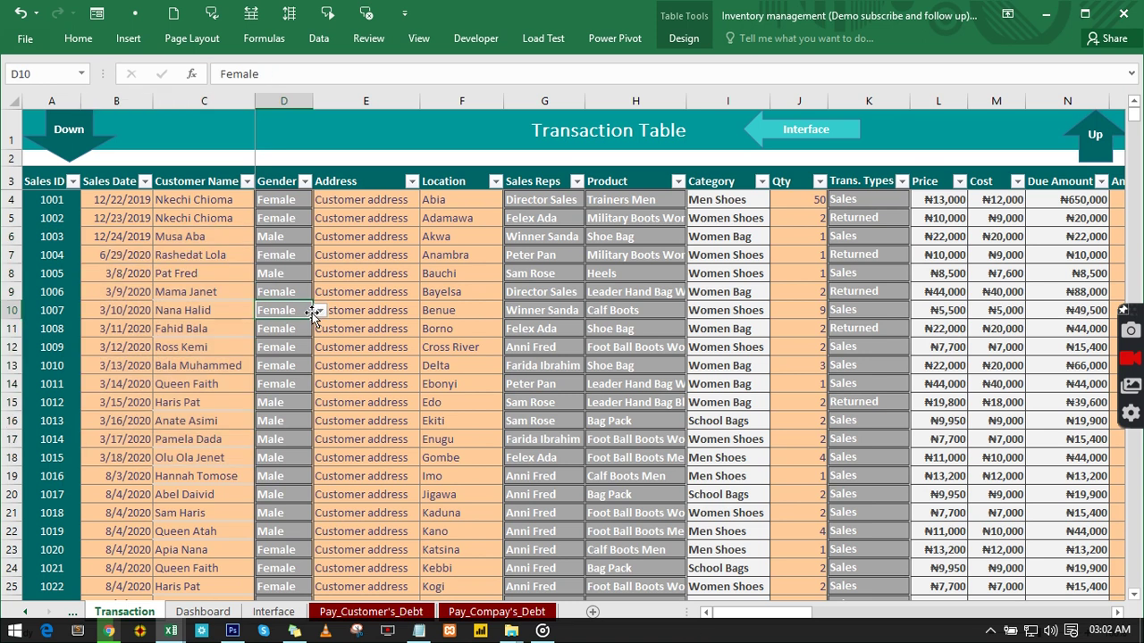
pyautogui.click(318, 311)
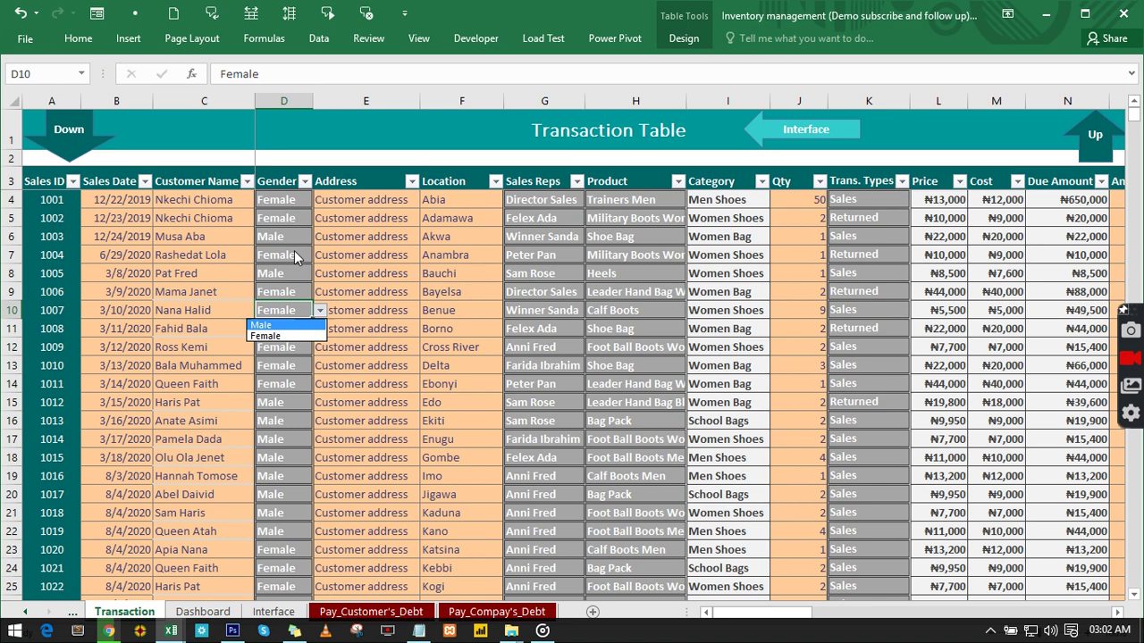
pyautogui.moveTo(284, 218); pyautogui.dragTo(280, 549)
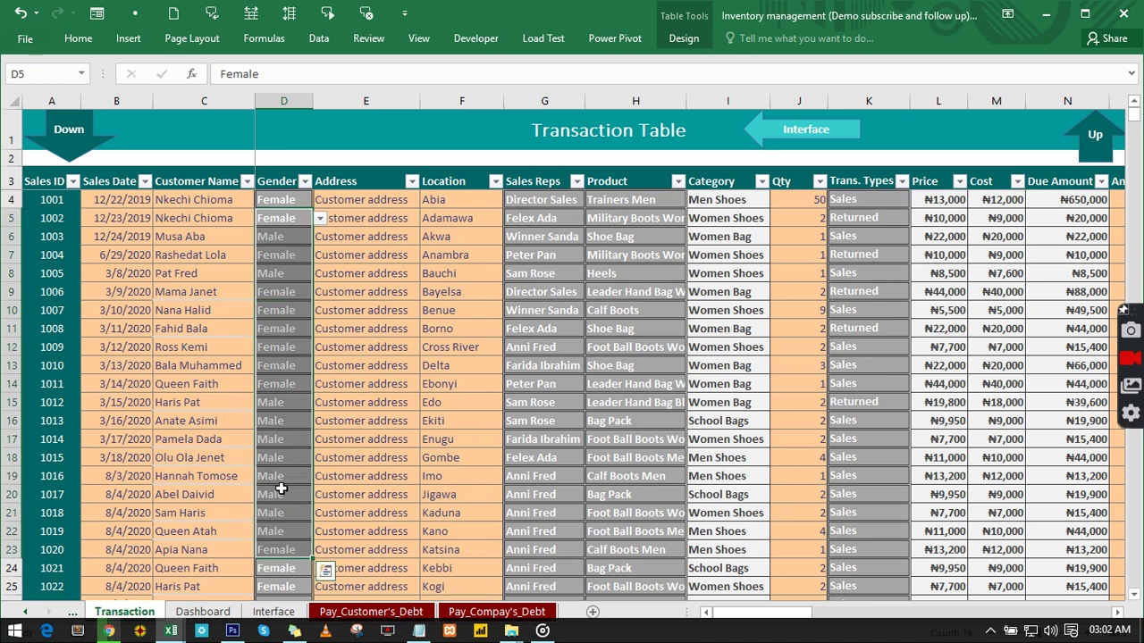
pyautogui.click(175, 355)
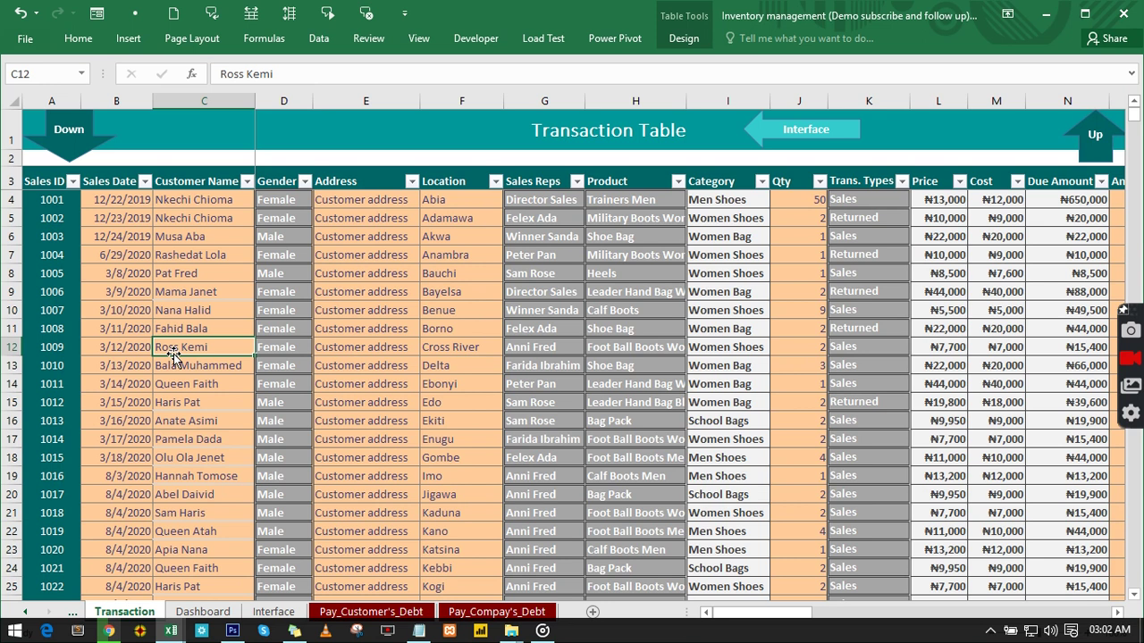
pyautogui.moveTo(725, 218); pyautogui.dragTo(735, 456)
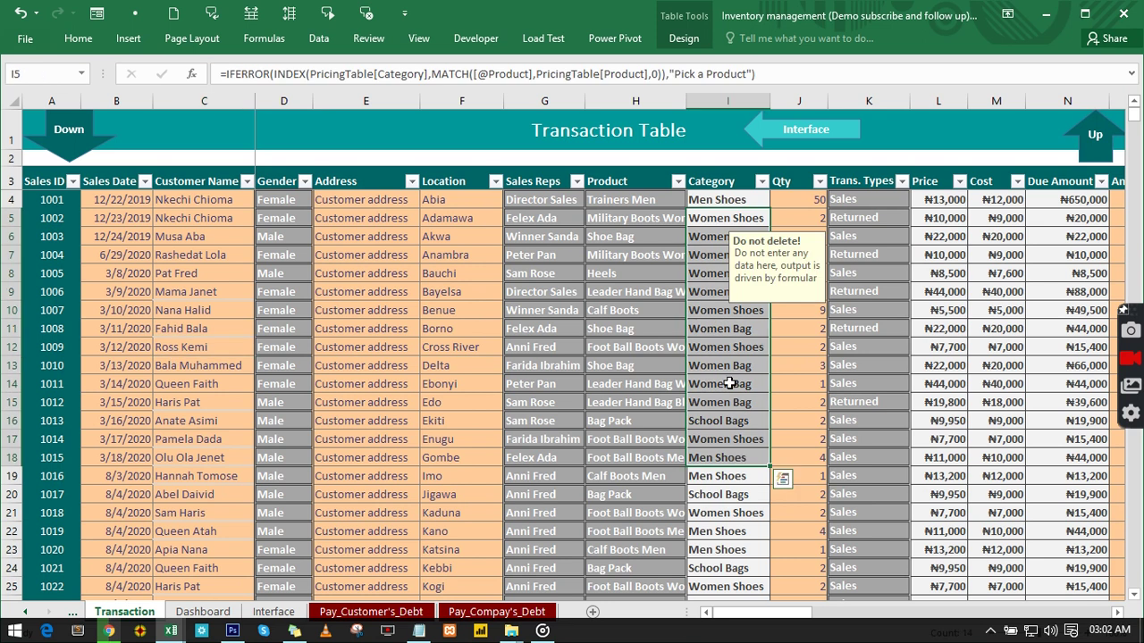
pyautogui.moveTo(938, 255); pyautogui.dragTo(1048, 273)
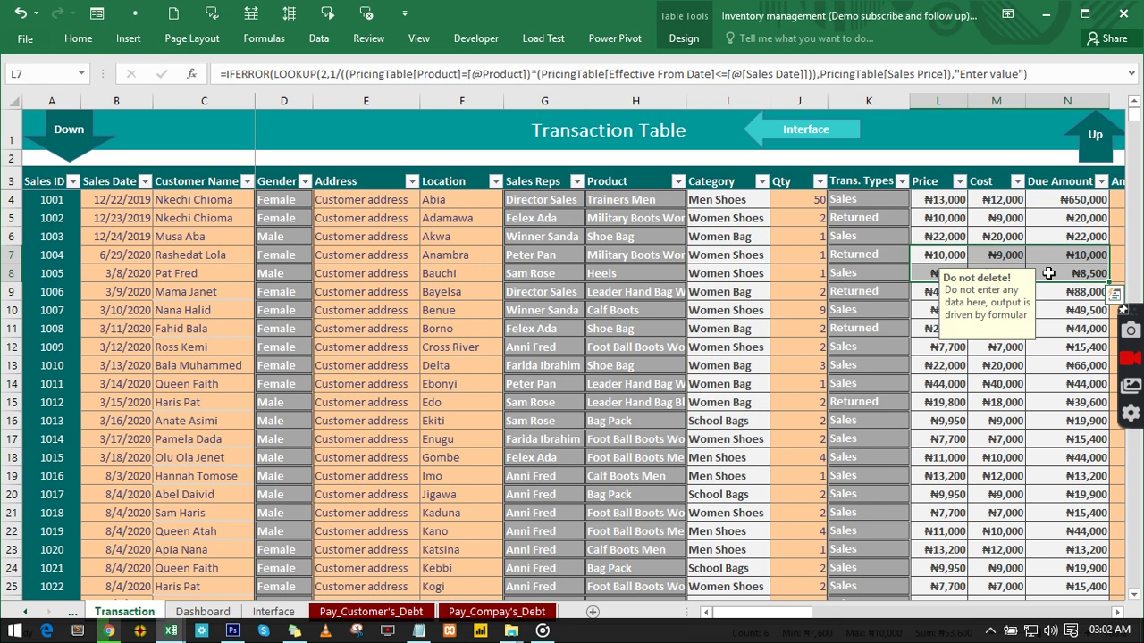
pyautogui.click(868, 238)
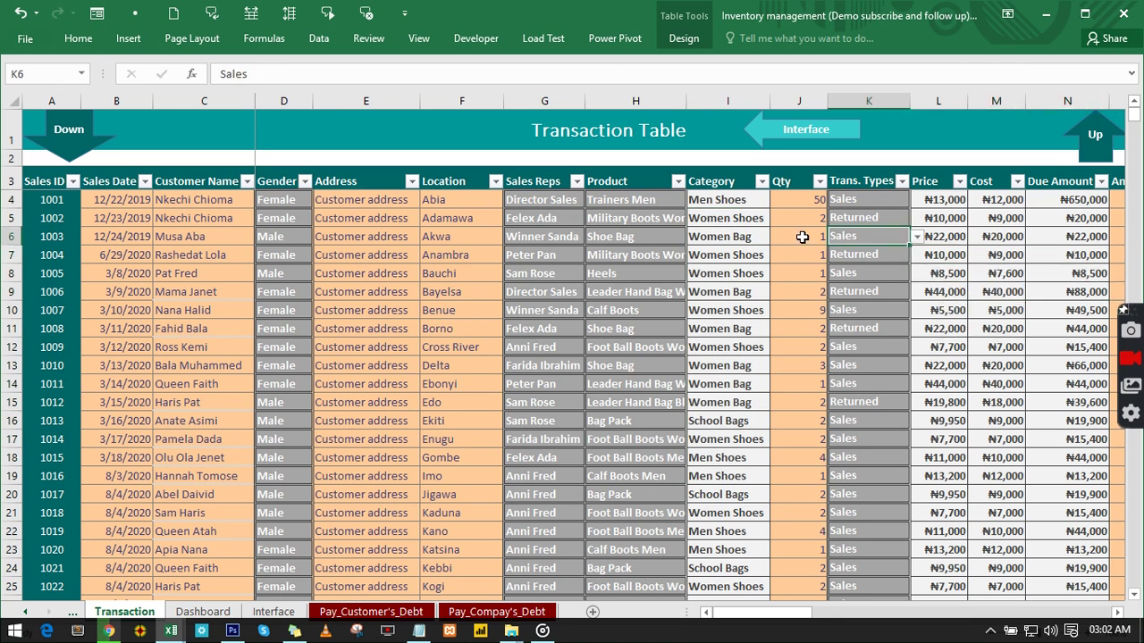
pyautogui.moveTo(362, 218); pyautogui.dragTo(423, 347)
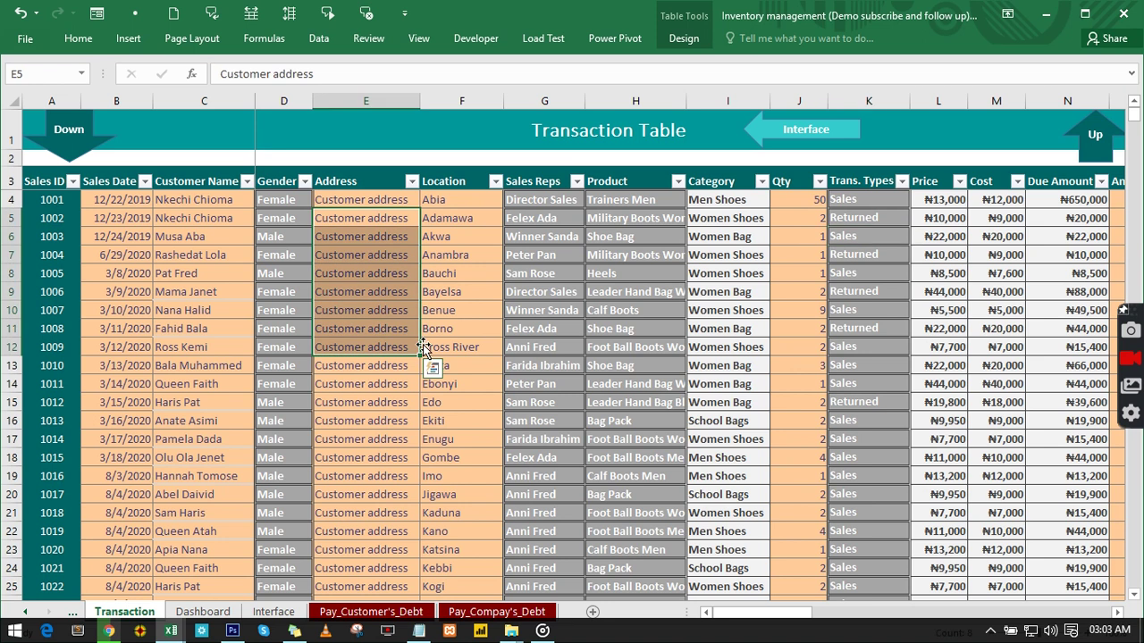
# - Set the product of the transaction with Sales ID 1004 to Curry in cell H7
pyautogui.click(684, 256)
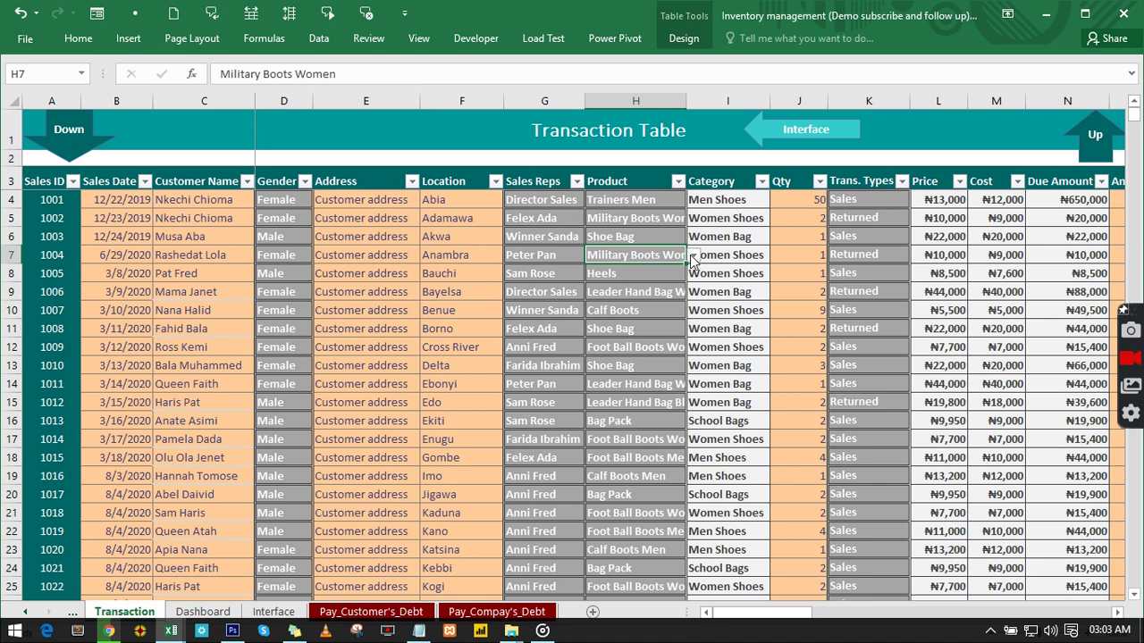
pyautogui.click(693, 257)
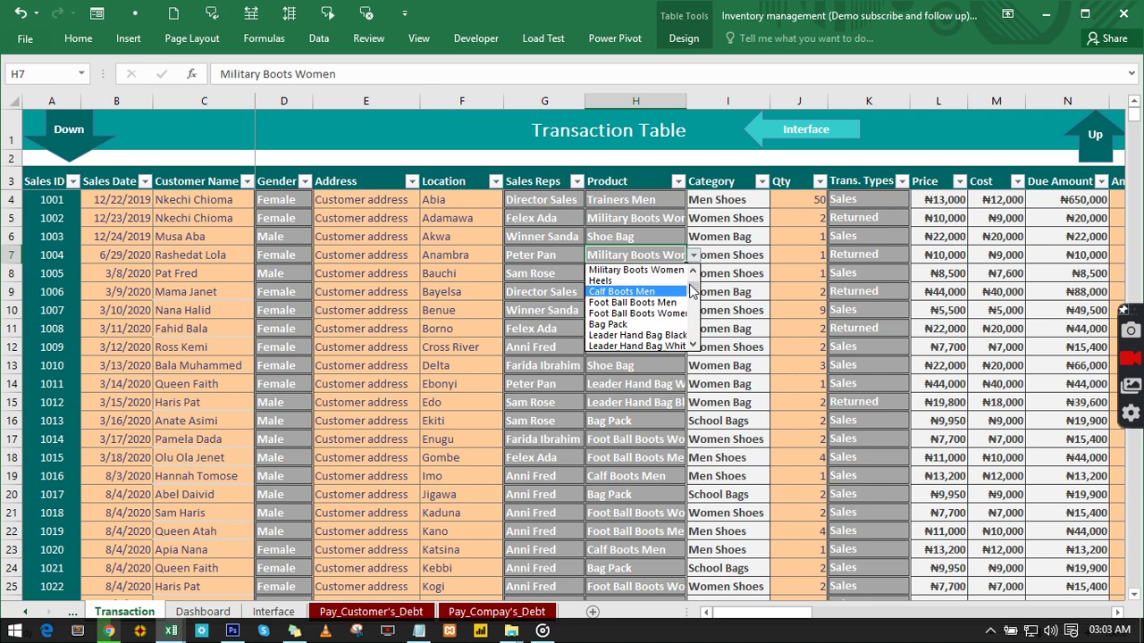
pyautogui.click(625, 311)
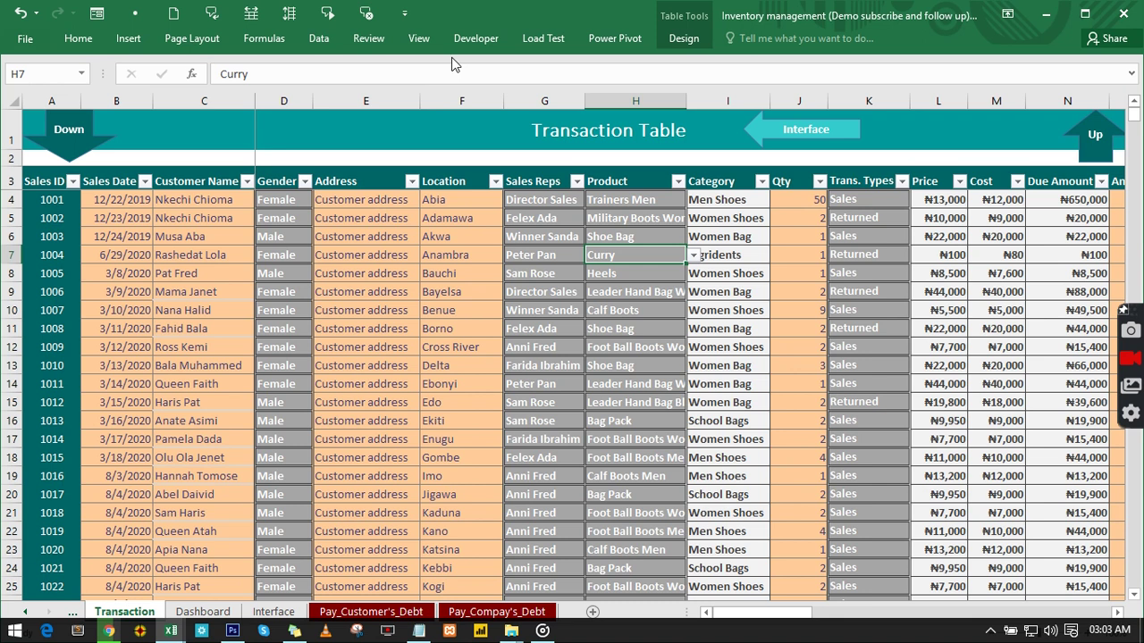
# - Switch to the Transactional Table 1 workbook and enter the title "Tractional Table" in cell A2
pyautogui.click(419, 38)
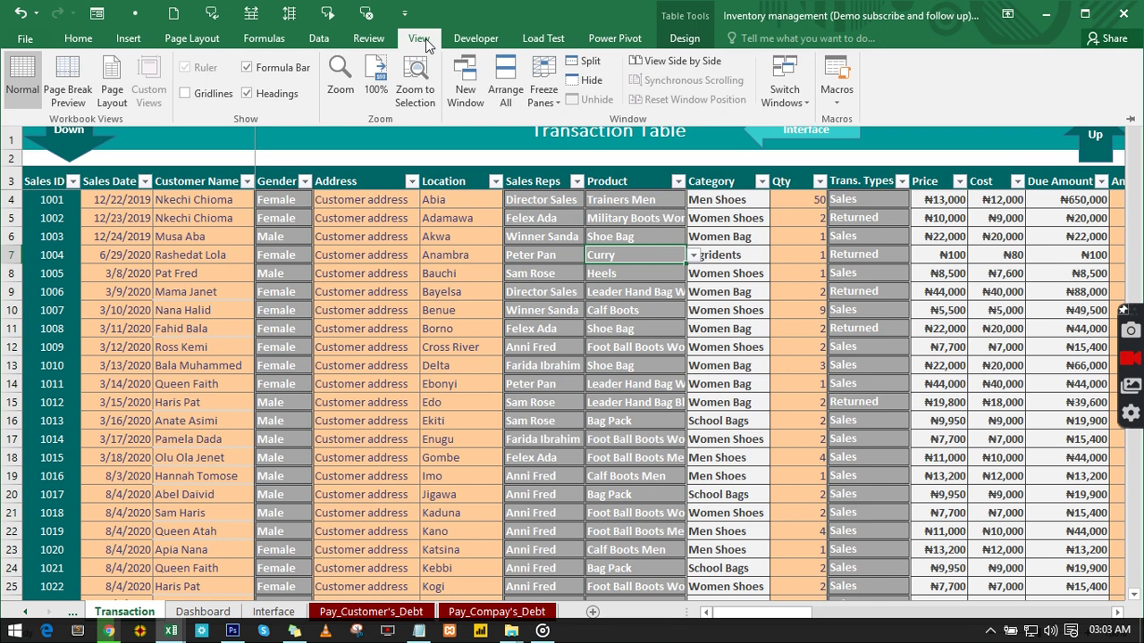
pyautogui.click(784, 82)
pyautogui.click(804, 148)
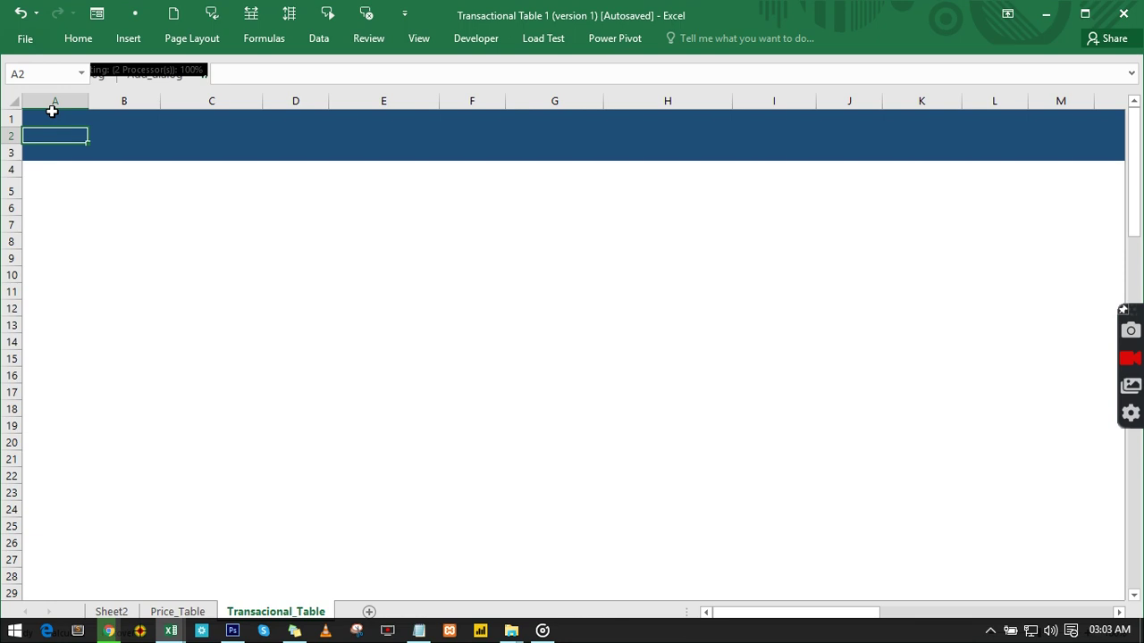
pyautogui.write('Ta')
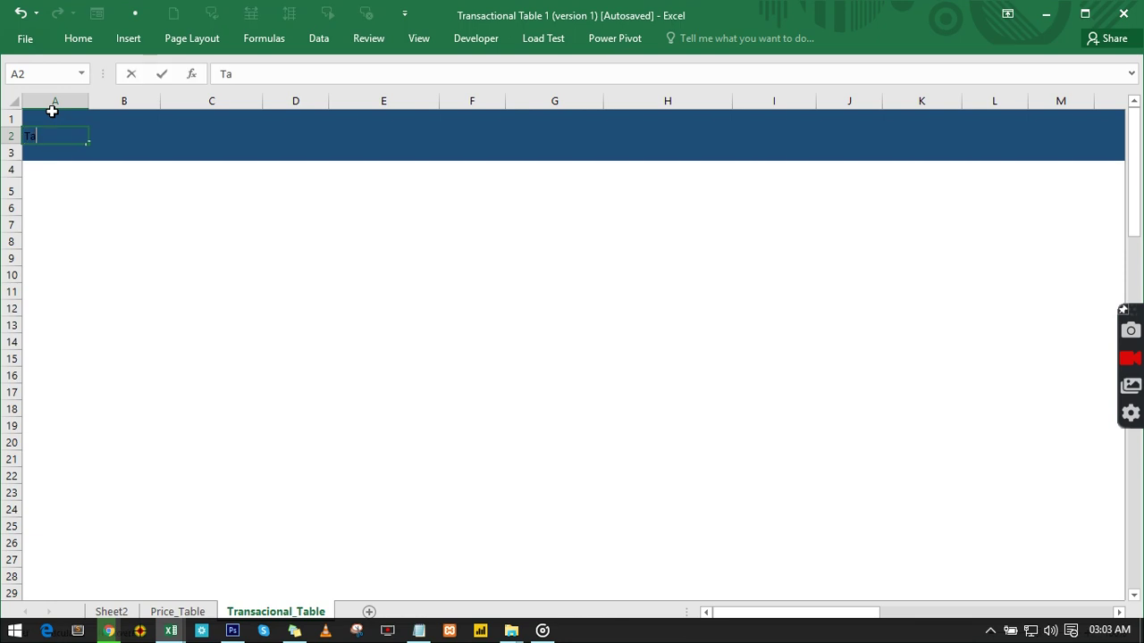
pyautogui.write('ractional Table')
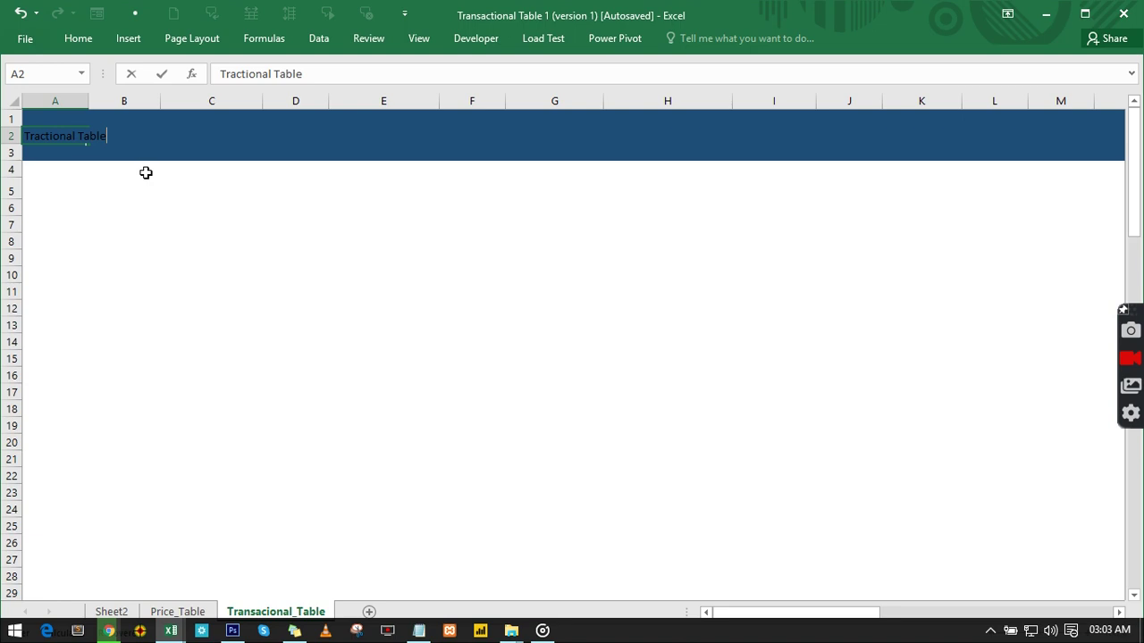
# - Centre the title across the banner's row 2, starting at A2, using Center Across Selection
pyautogui.moveTo(54, 136); pyautogui.dragTo(1113, 132)
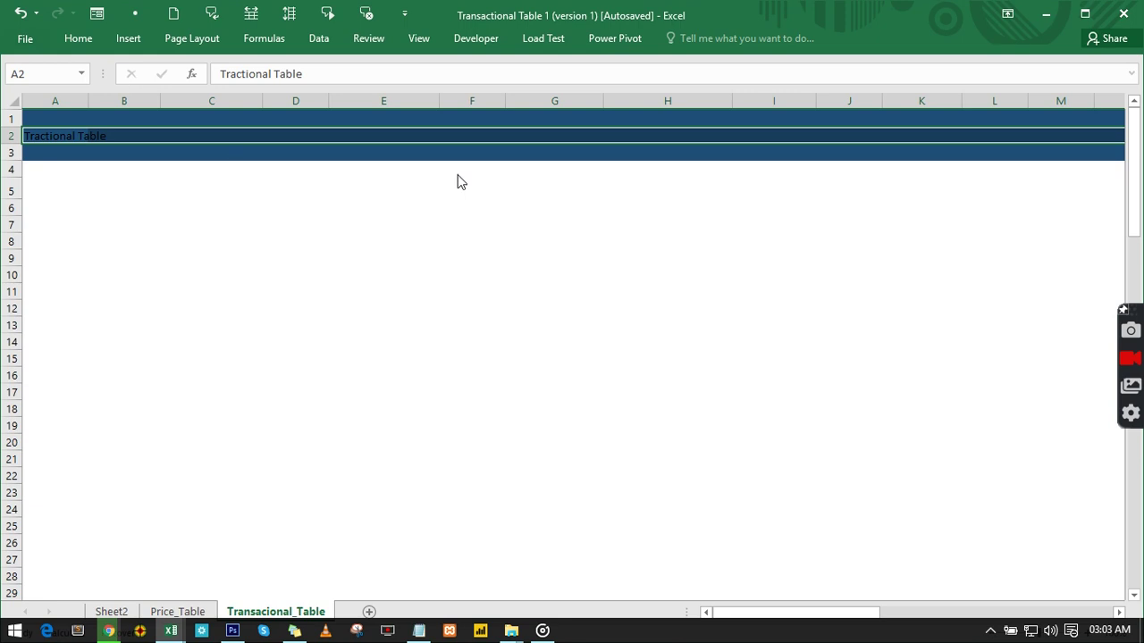
pyautogui.hotkey('ctrl', '1')
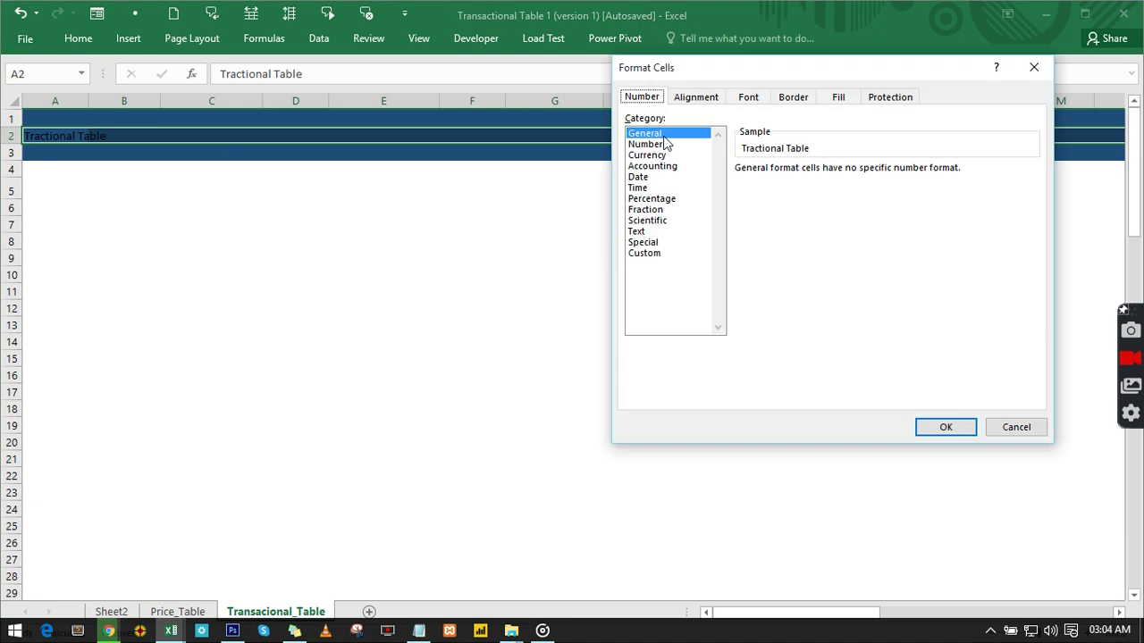
pyautogui.click(697, 99)
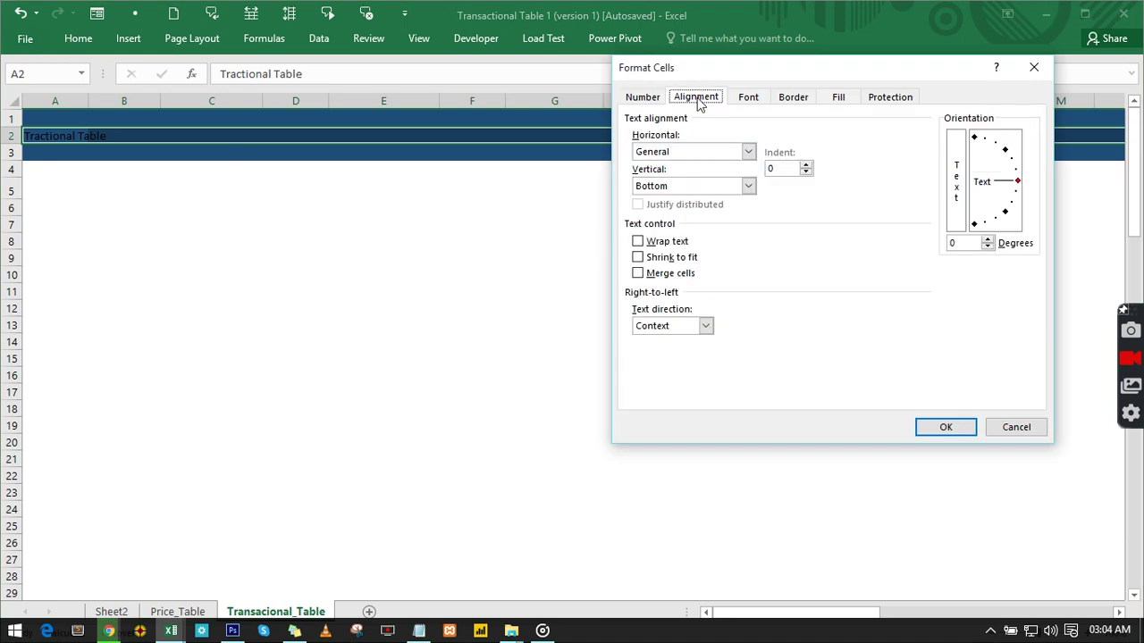
pyautogui.click(747, 152)
pyautogui.click(685, 233)
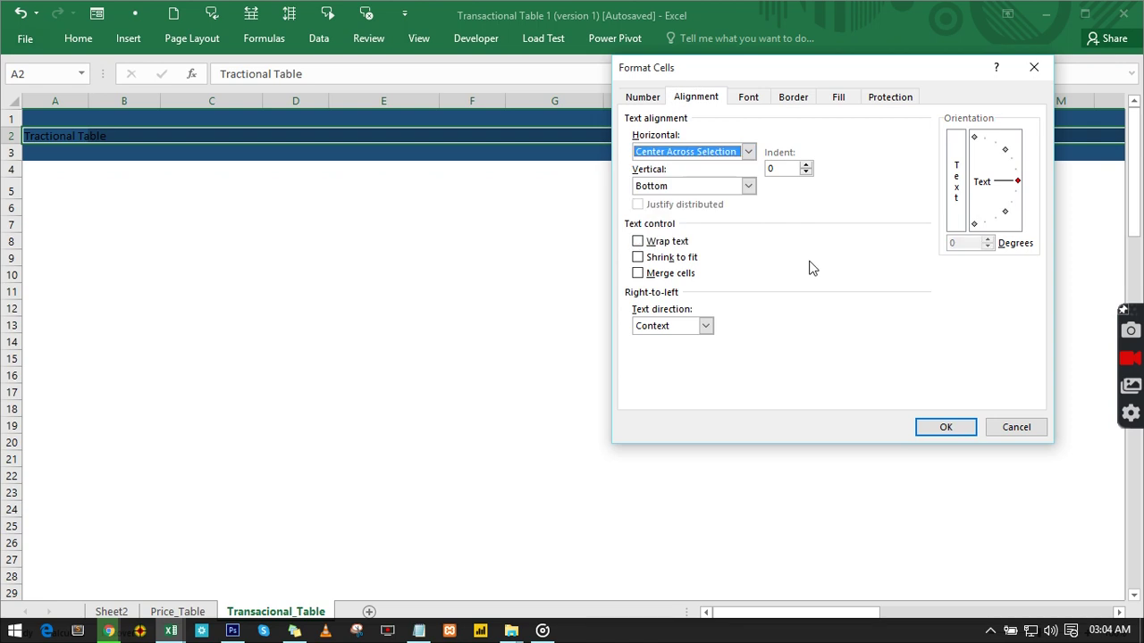
pyautogui.click(932, 429)
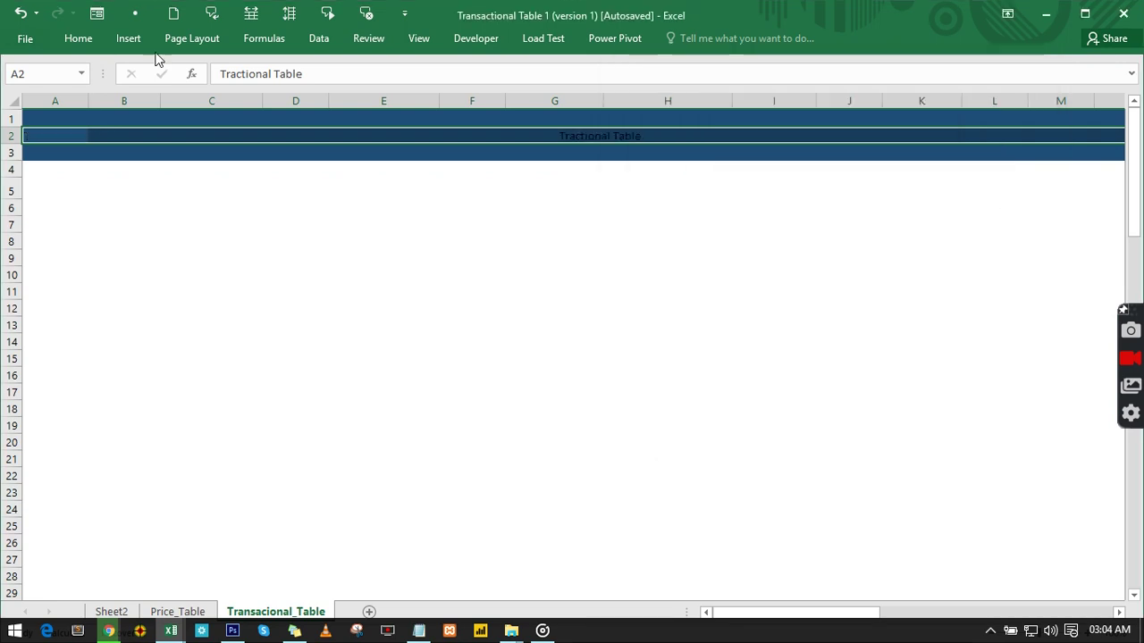
# - Colour the banner title's text white and apply the Title cell style to it
pyautogui.click(69, 47)
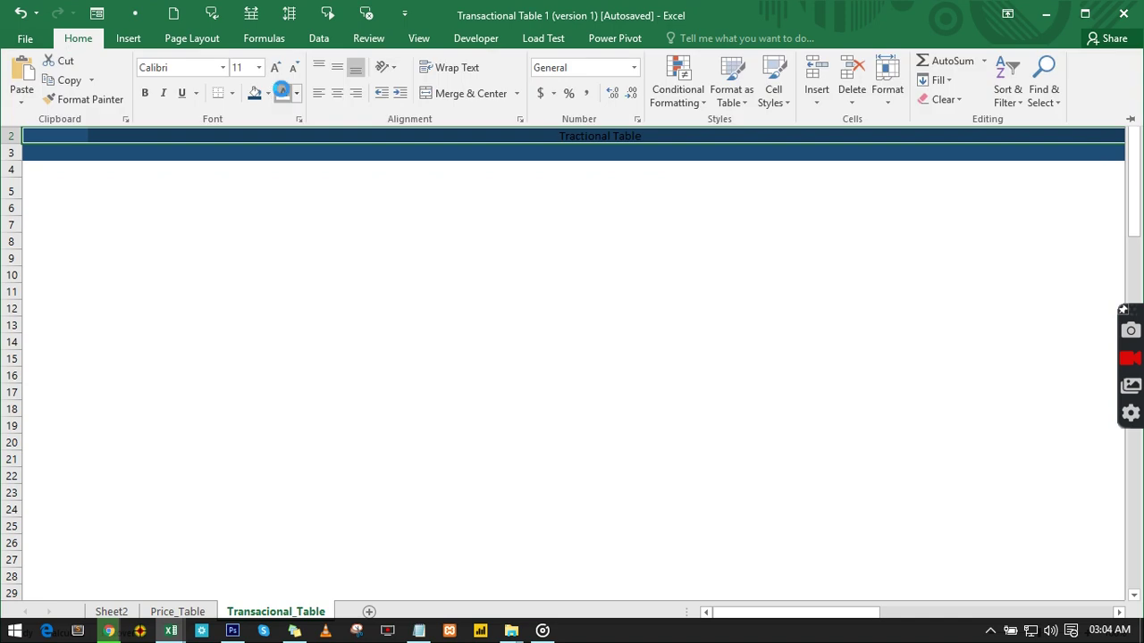
pyautogui.click(281, 91)
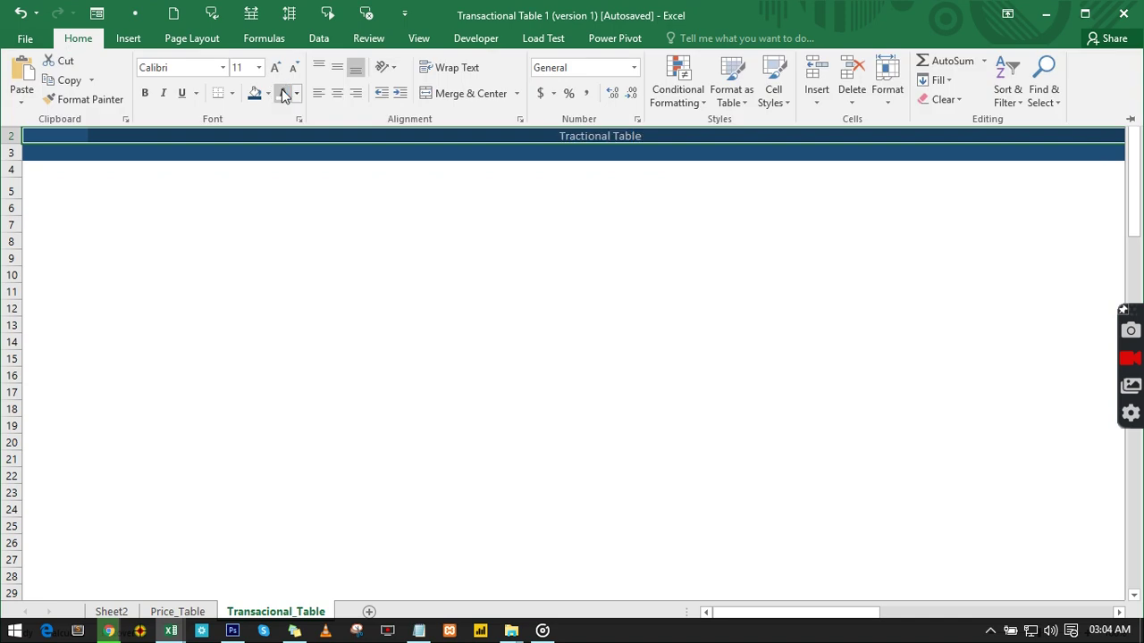
pyautogui.click(772, 102)
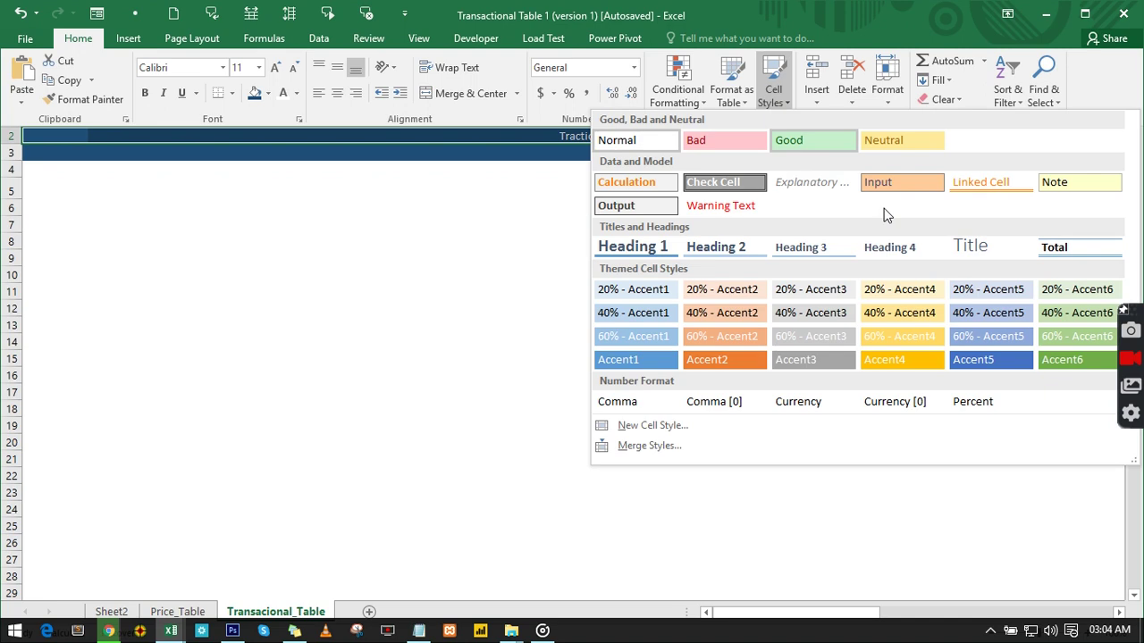
pyautogui.click(972, 252)
pyautogui.click(631, 277)
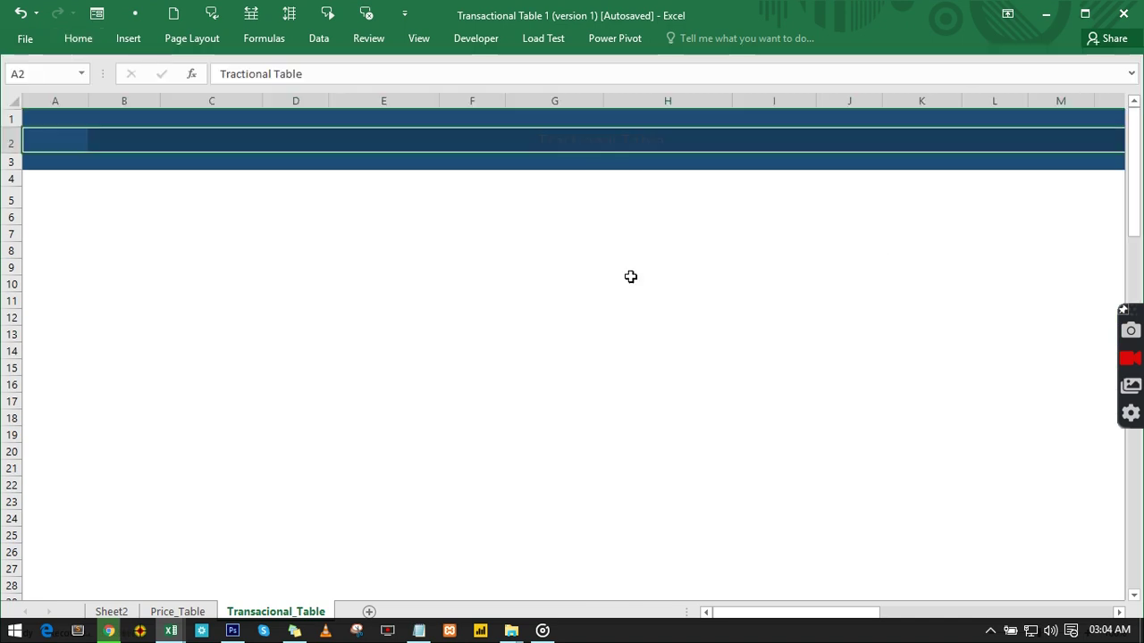
# - Make the banner title's text white again and bold
pyautogui.click(61, 45)
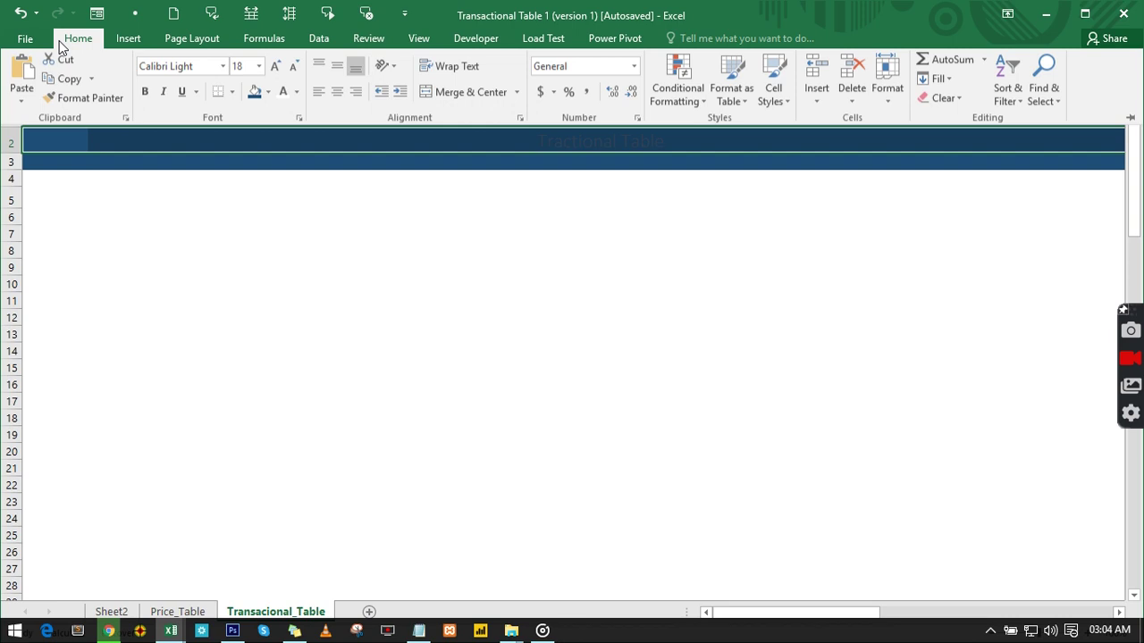
pyautogui.click(285, 94)
pyautogui.click(145, 94)
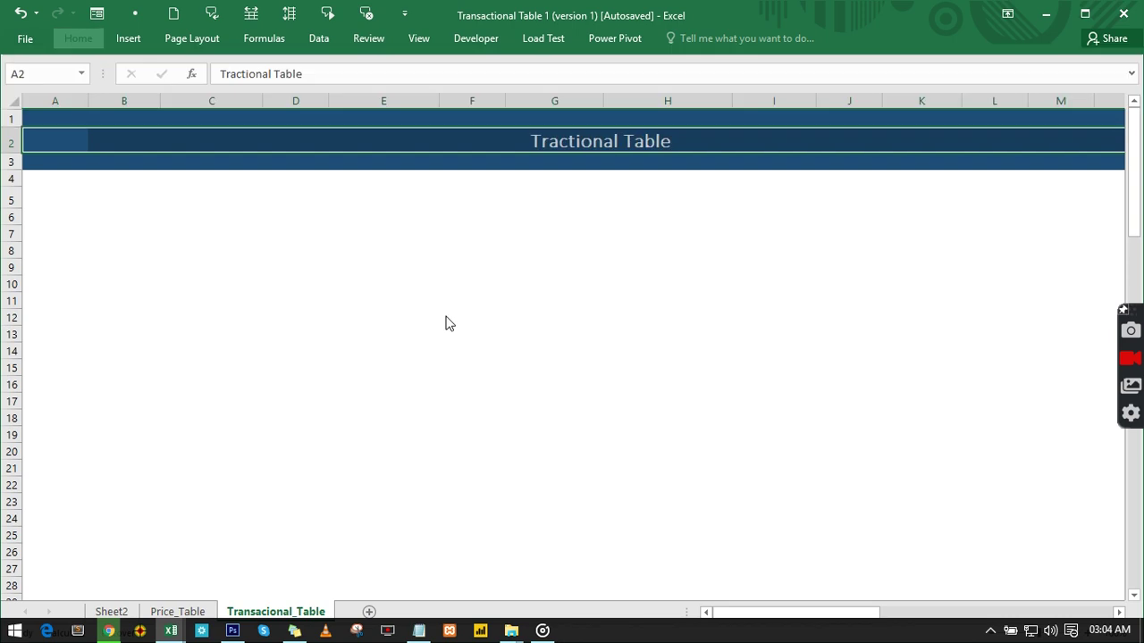
pyautogui.click(411, 281)
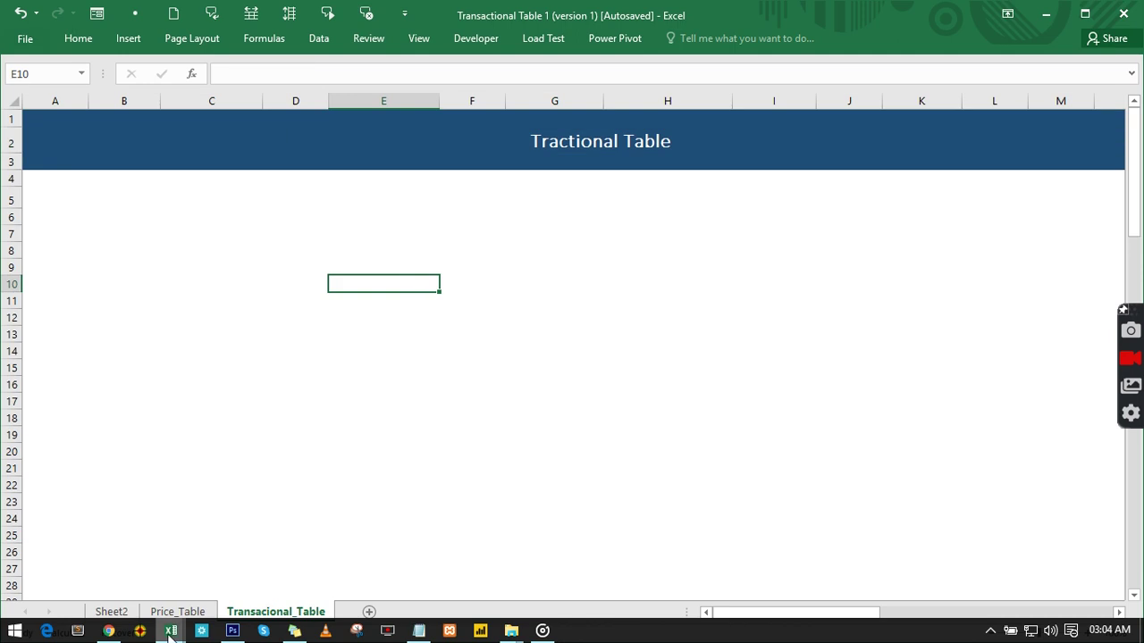
# - Paste the column headings from the open Notepad file, Sales ID through COGS, across row 5 starting at A5
pyautogui.moveTo(171, 630)
pyautogui.moveTo(248, 589)
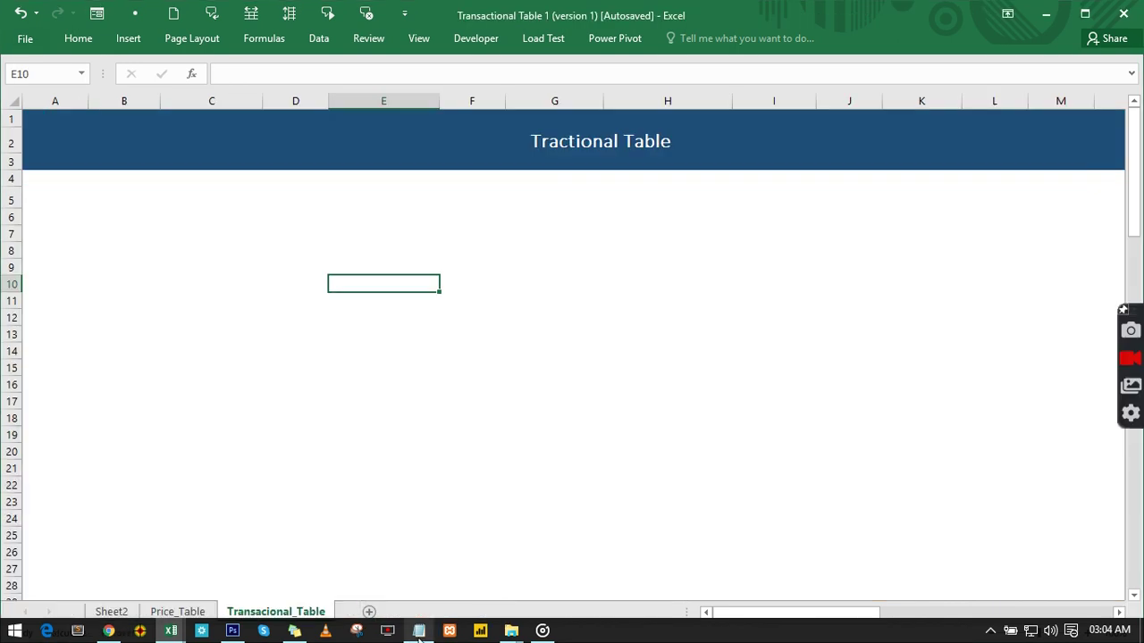
pyautogui.click(418, 631)
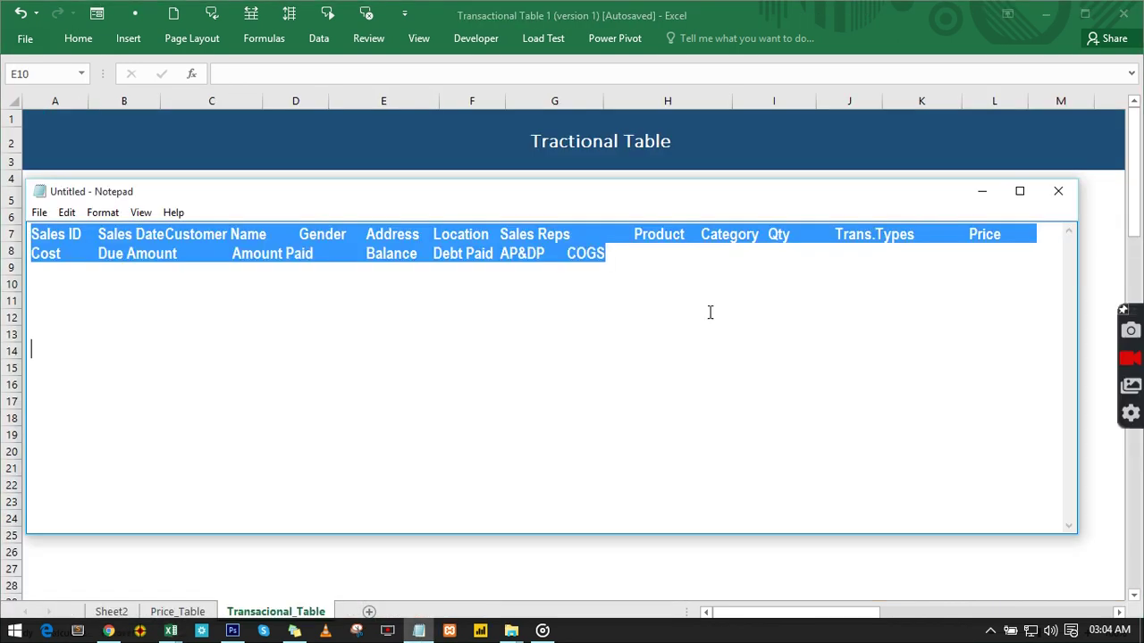
pyautogui.hotkey('alt', 'Tab')
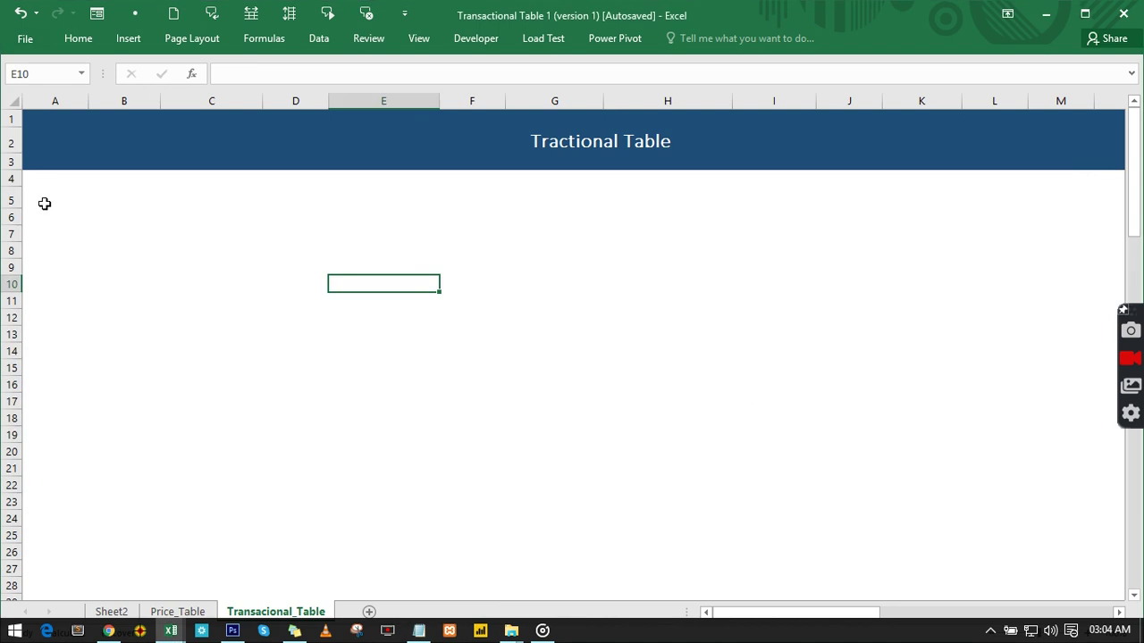
pyautogui.click(45, 203)
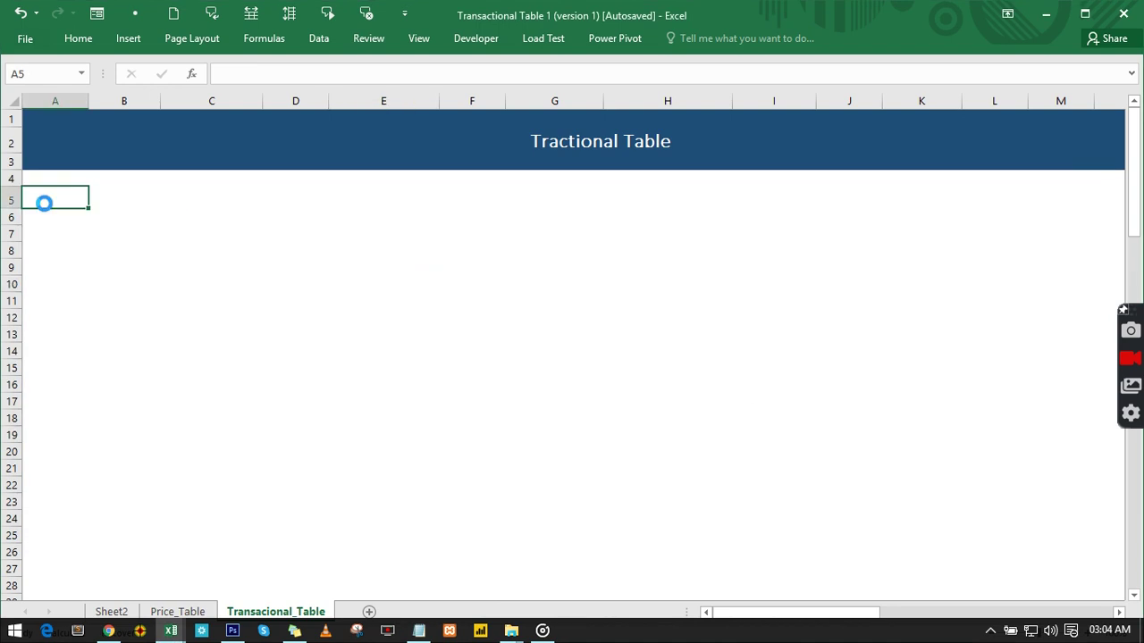
pyautogui.hotkey('ctrl', 'v')
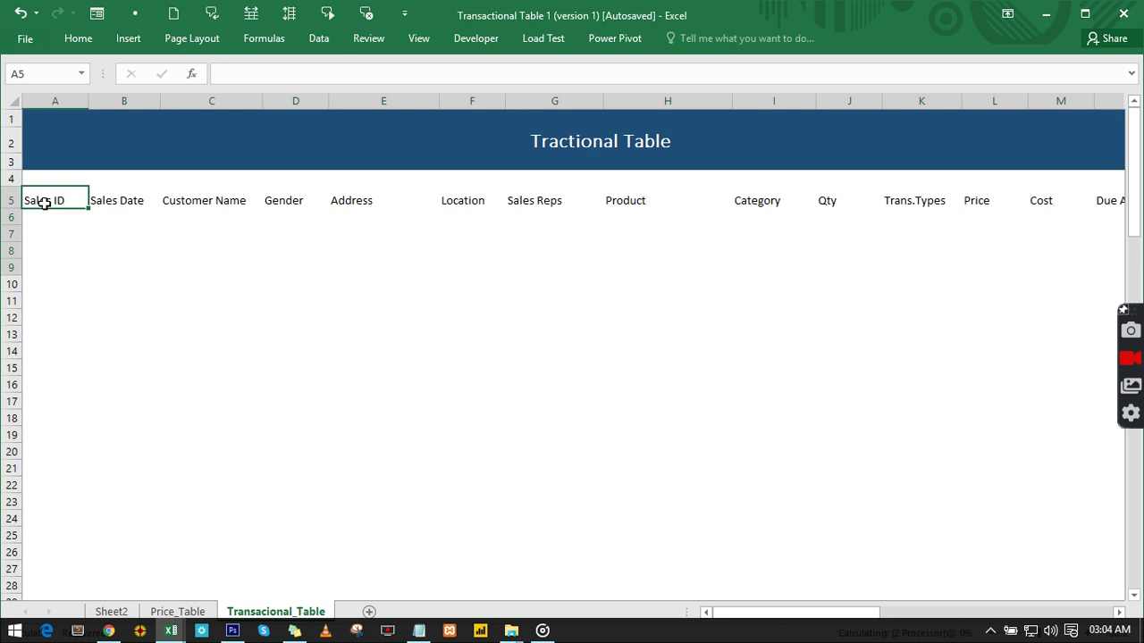
pyautogui.click(148, 253)
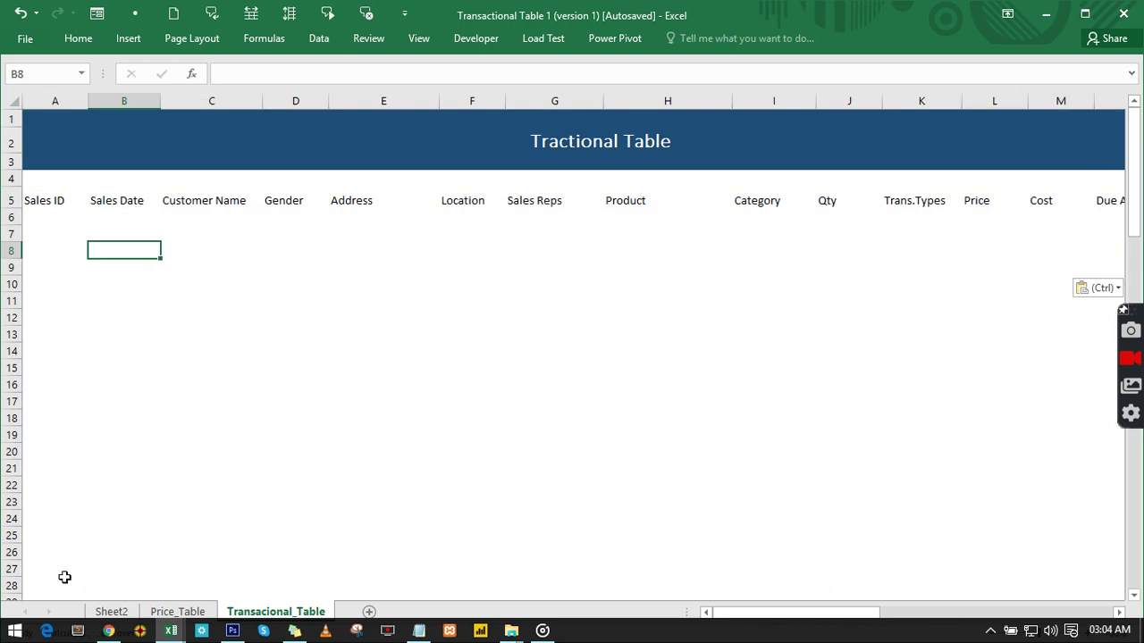
# - Copy the four sample transaction rows in A1:J4 of Sheet2 into the Transacional_Table sheet starting at B6
pyautogui.click(108, 613)
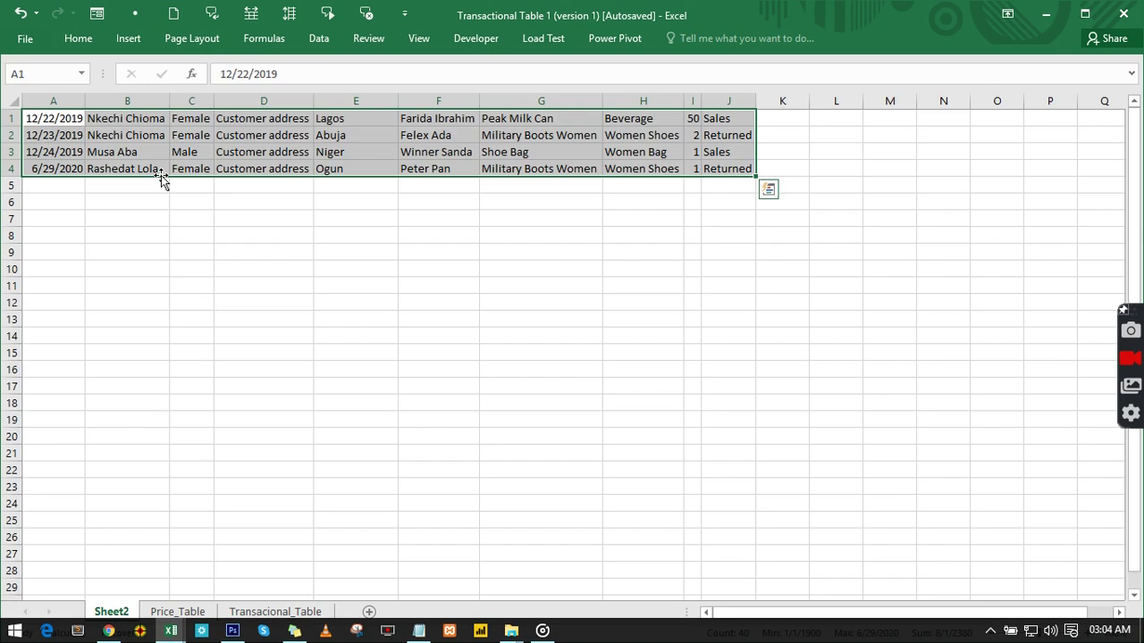
pyautogui.hotkey('ctrl', 'c')
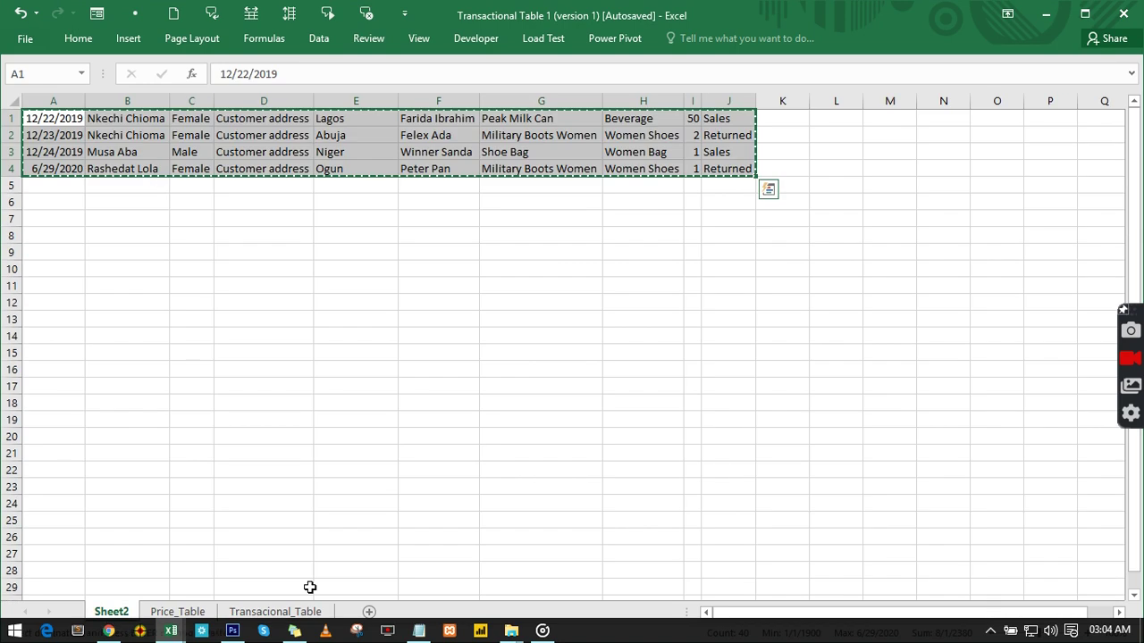
pyautogui.click(270, 612)
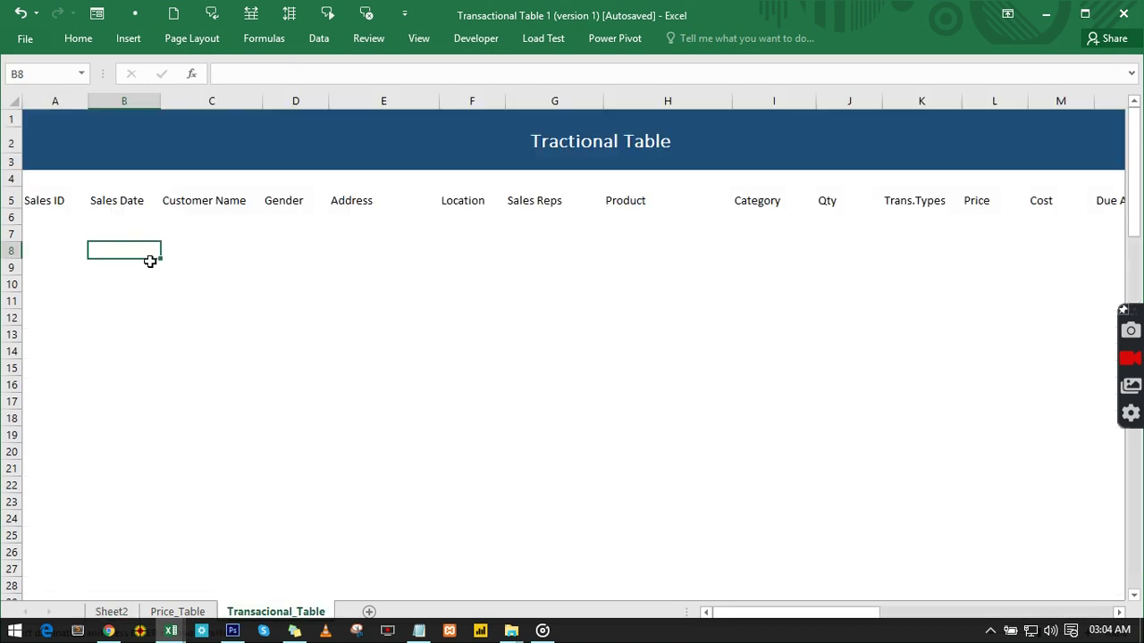
pyautogui.click(127, 218)
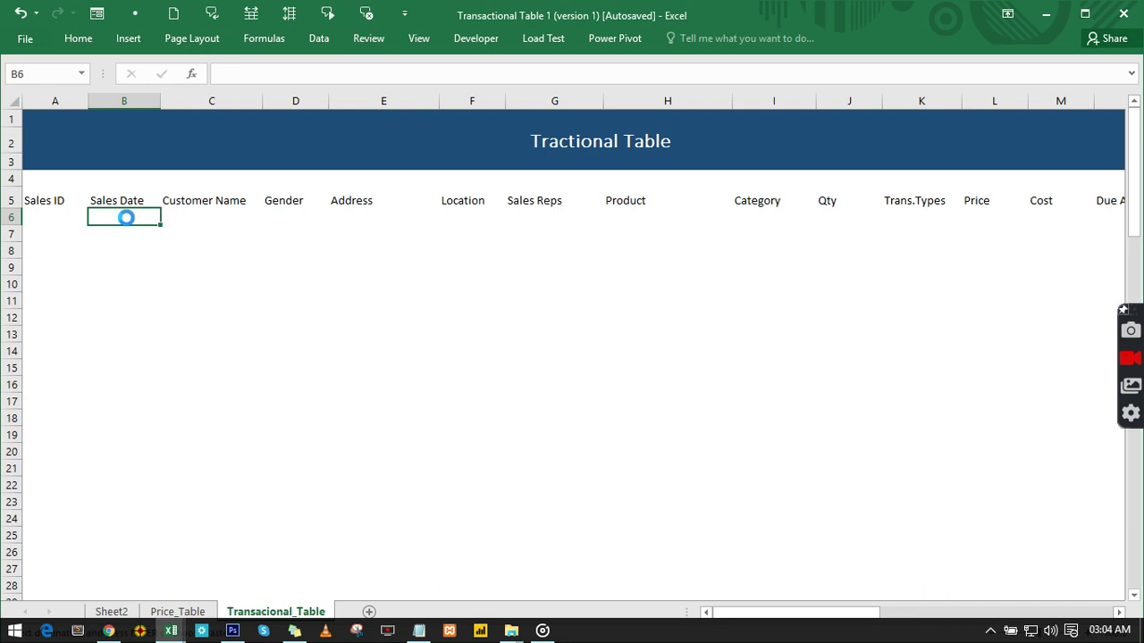
# - Enter 1 as the first Sales ID in A6 and fill it down to A9 as a series
pyautogui.click(54, 211)
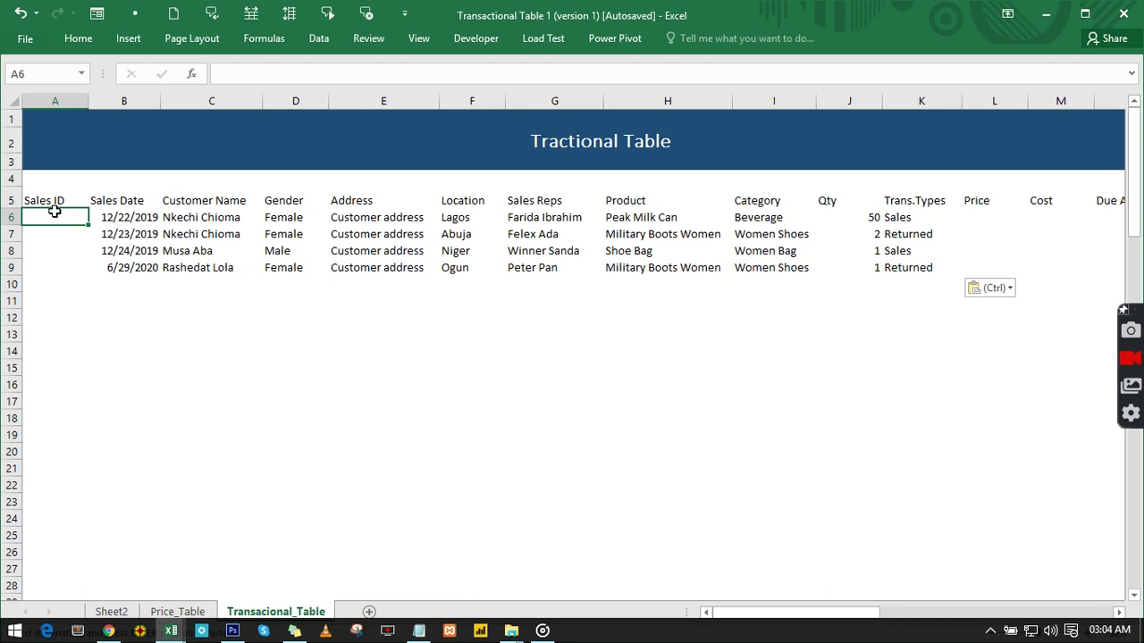
pyautogui.write('1')
pyautogui.press('Return')
pyautogui.press('Return')
pyautogui.press('Return')
pyautogui.click(66, 218)
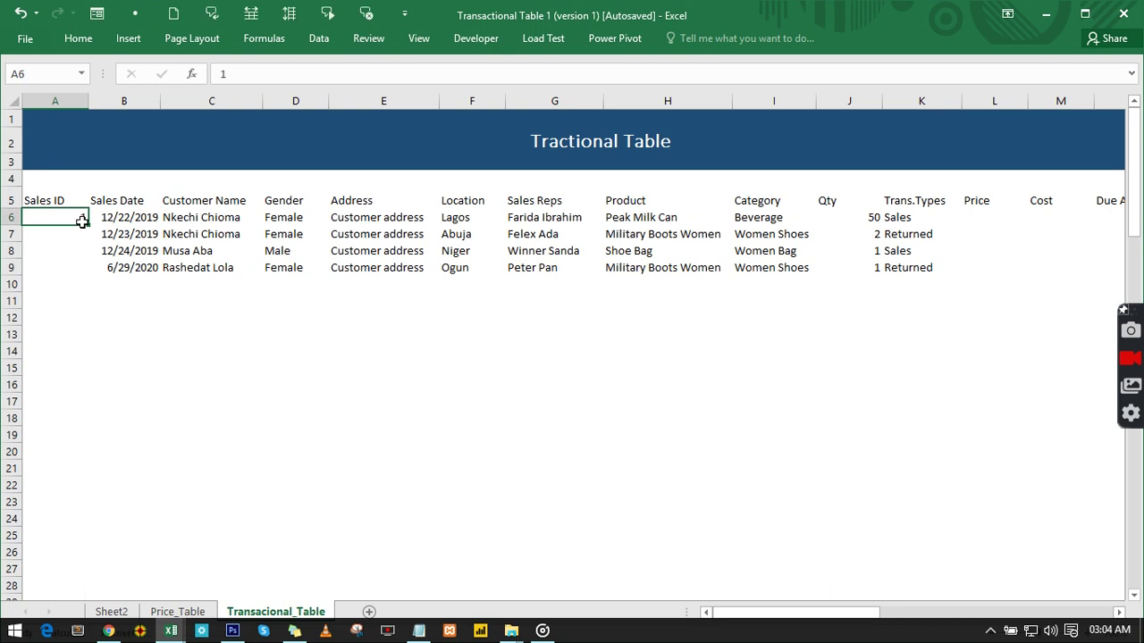
pyautogui.moveTo(83, 222); pyautogui.dragTo(83, 270)
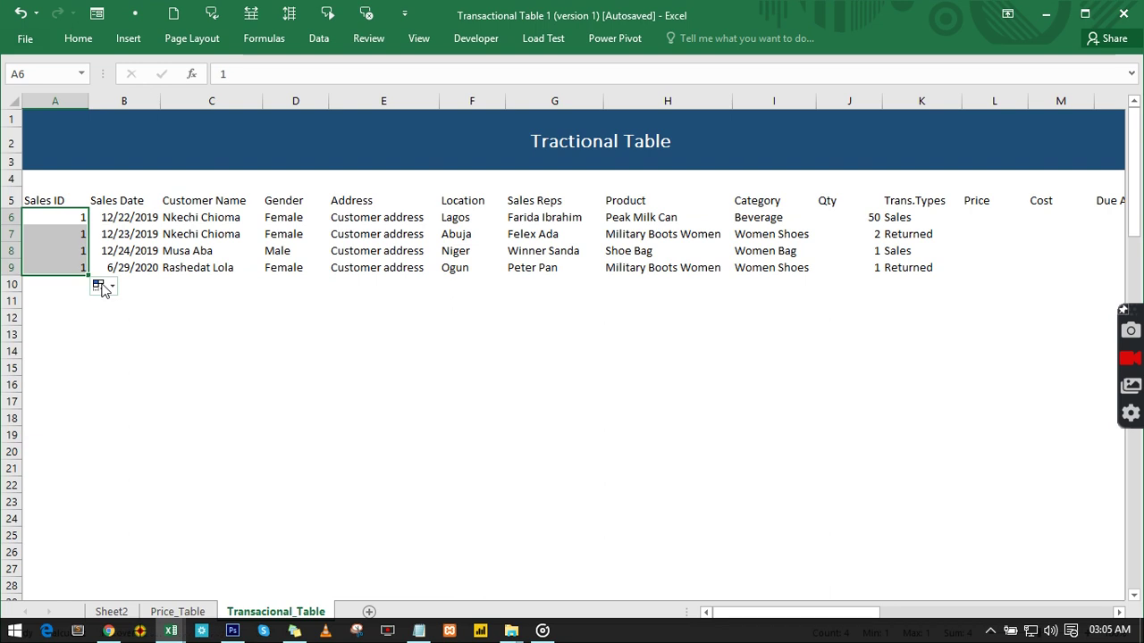
pyautogui.click(99, 285)
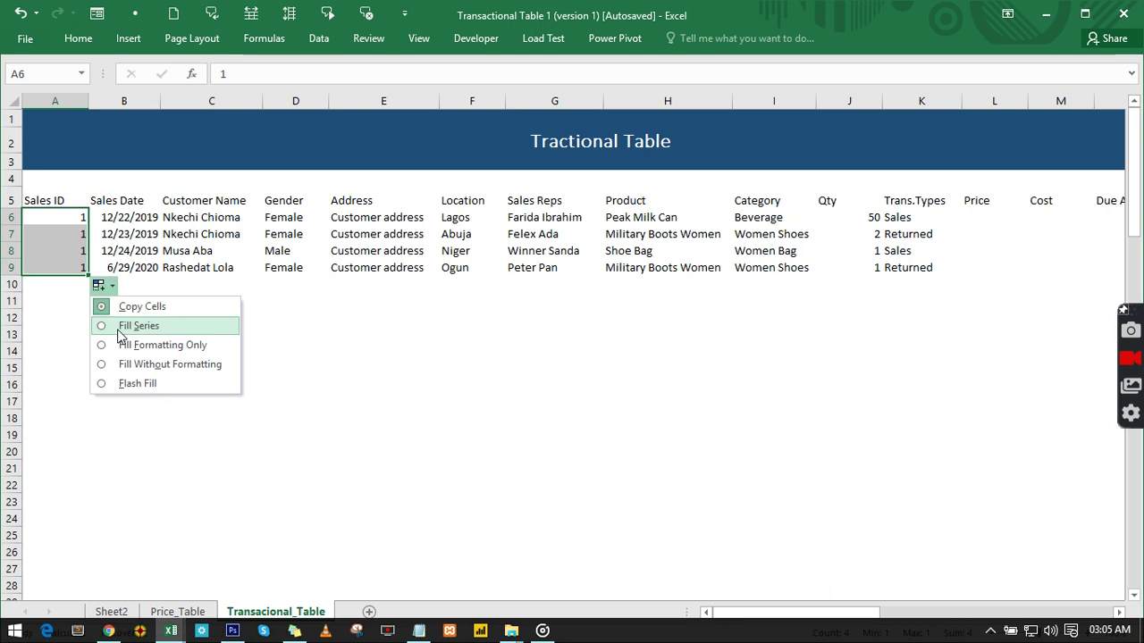
pyautogui.press('Escape')
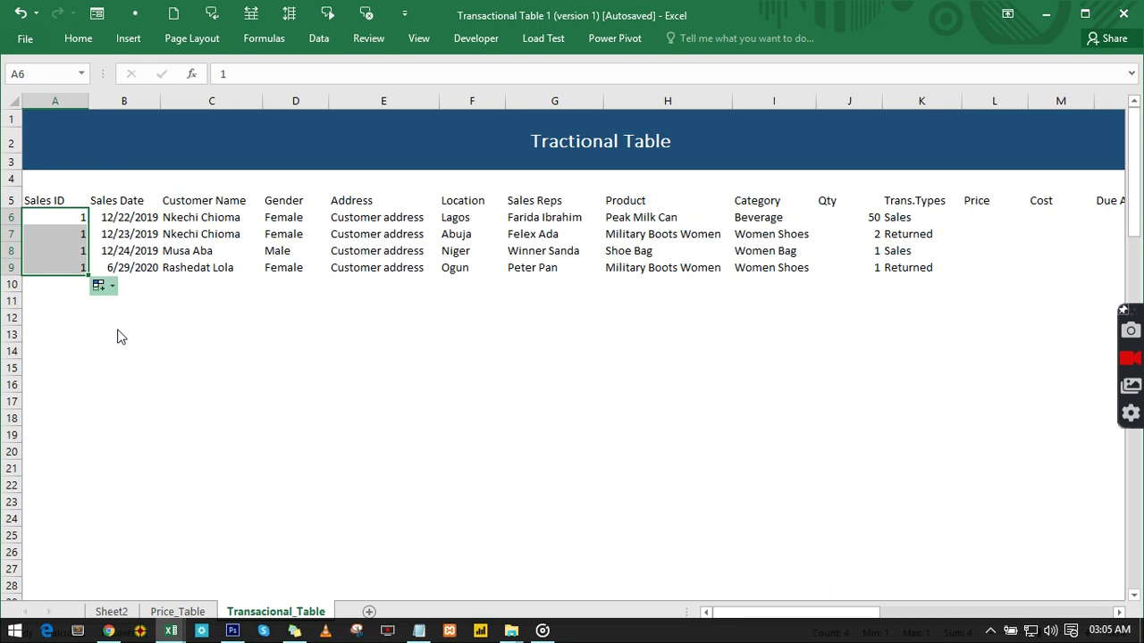
# - Convert the range A5:S9 into a table with headers
pyautogui.click(186, 251)
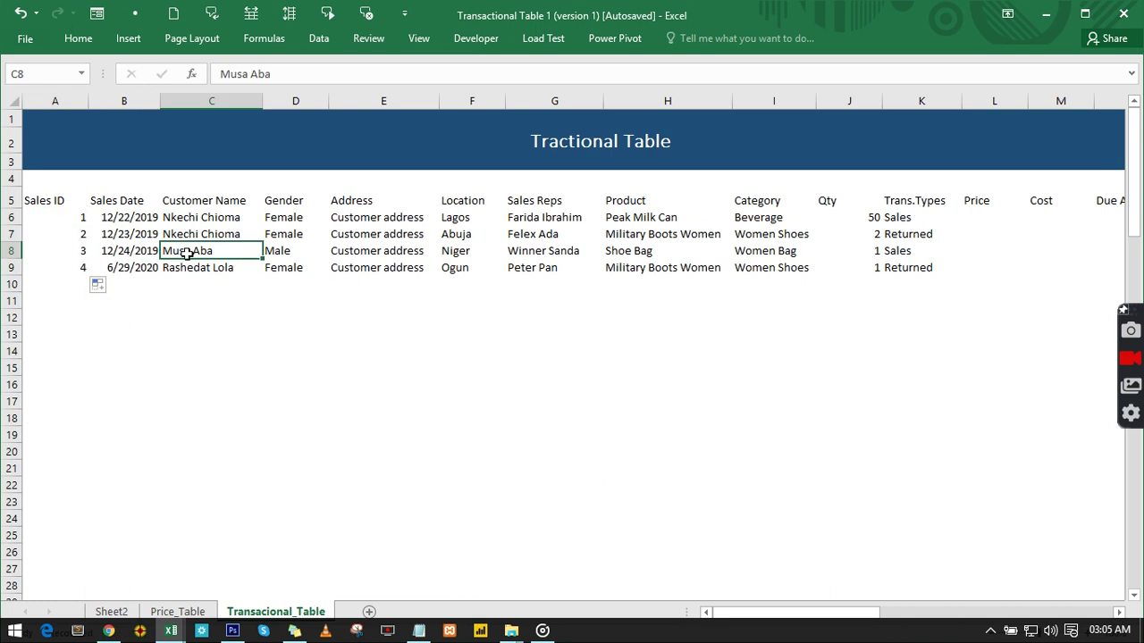
pyautogui.hotkey('ctrl', 't')
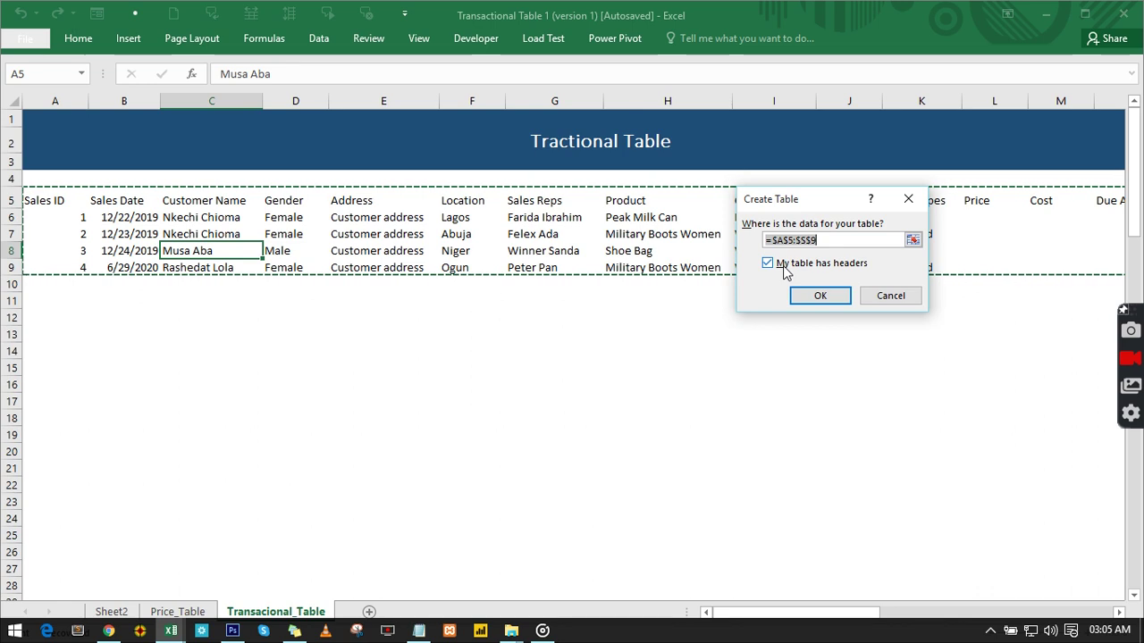
pyautogui.click(808, 295)
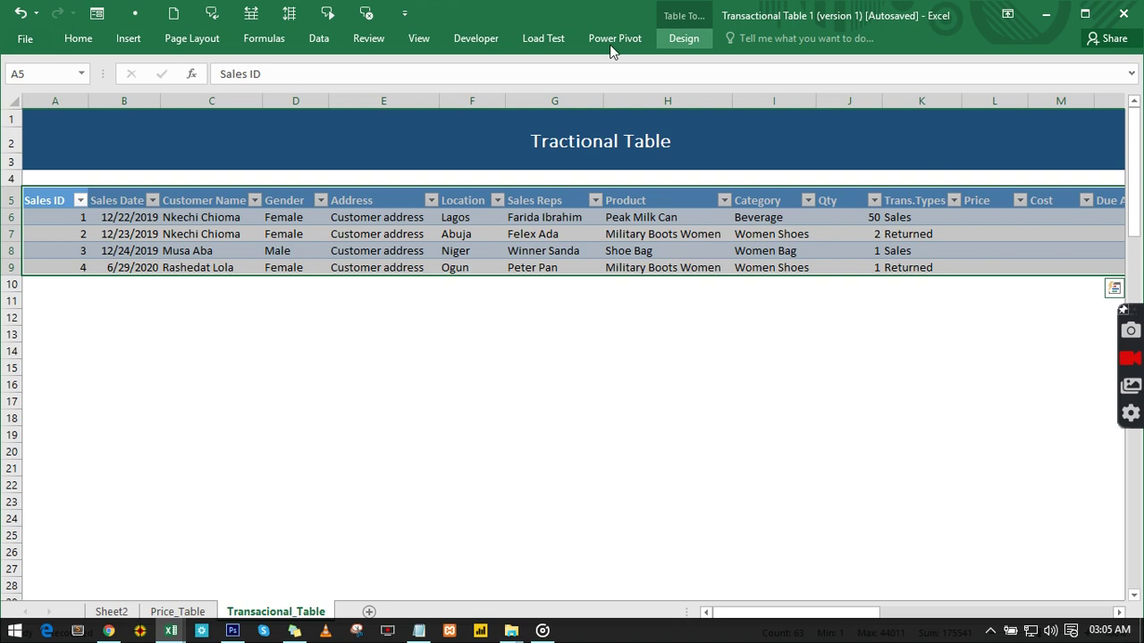
# - Apply the plain, colourless first style of the Light group to the table
pyautogui.click(703, 45)
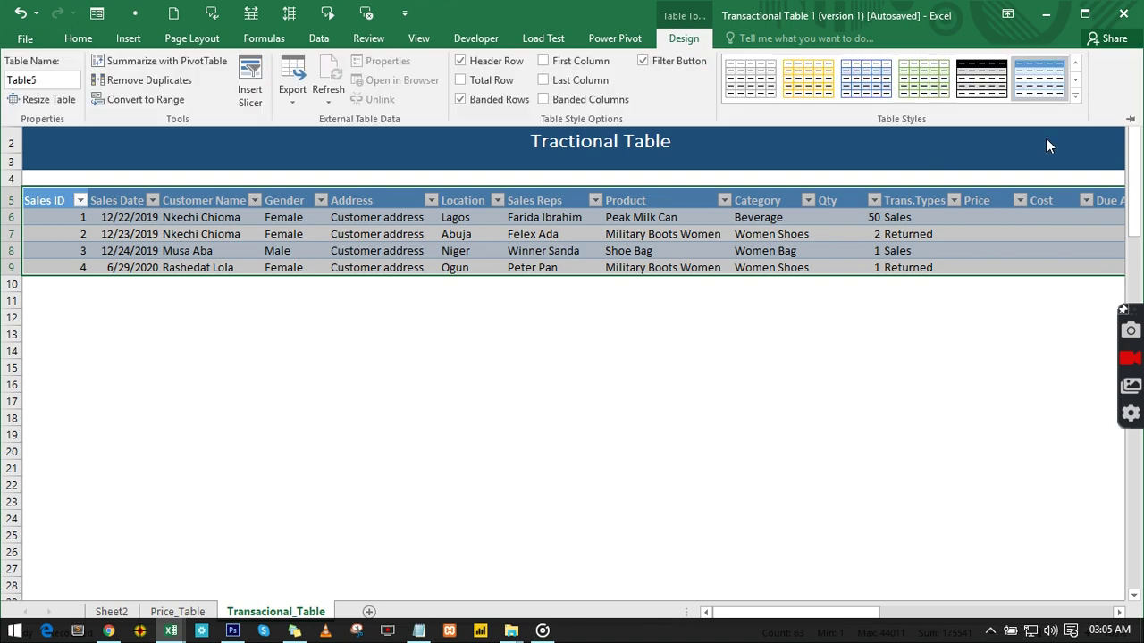
pyautogui.click(1077, 102)
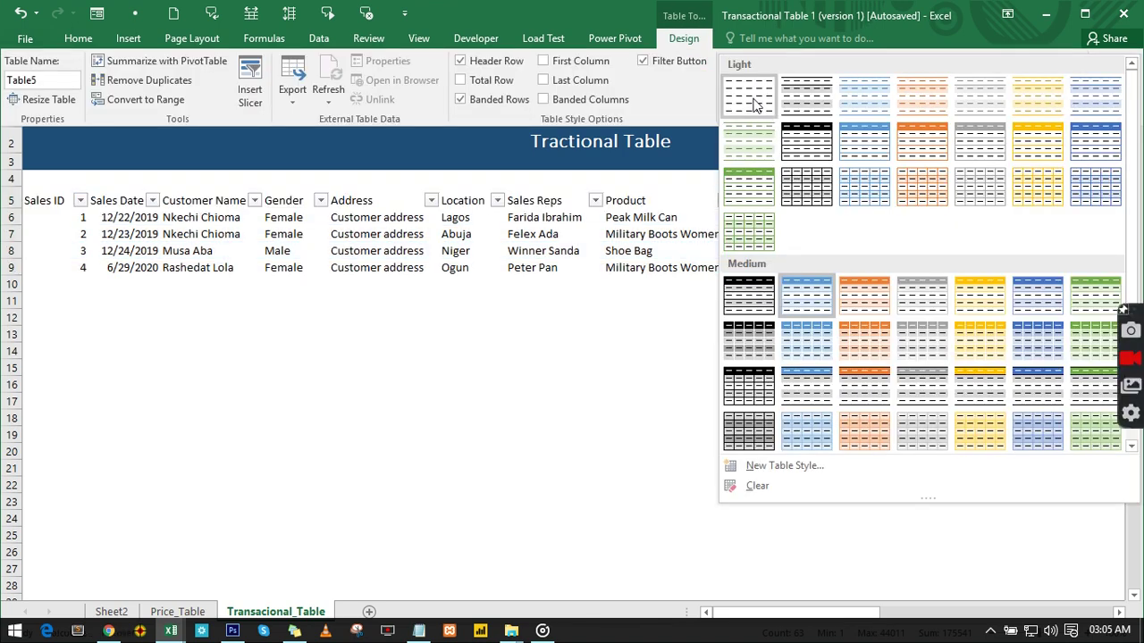
pyautogui.click(752, 97)
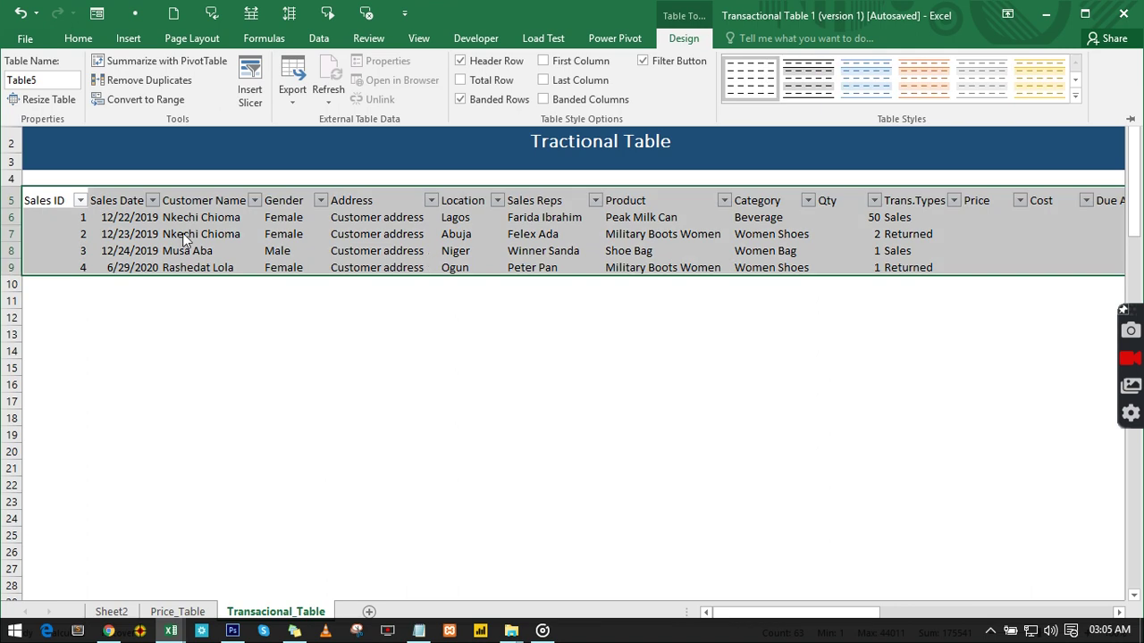
pyautogui.hotkey('ctrl', 'F1')
pyautogui.click(125, 218)
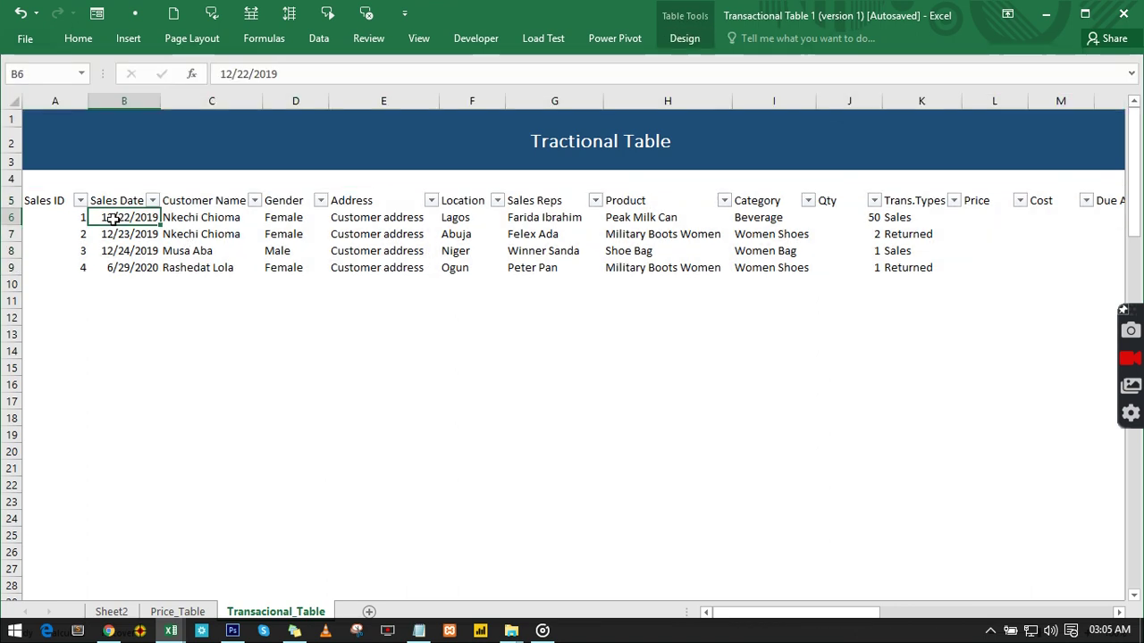
# - Format the table's header row 5 with the banner's dark blue fill and bold white text
pyautogui.click(27, 200)
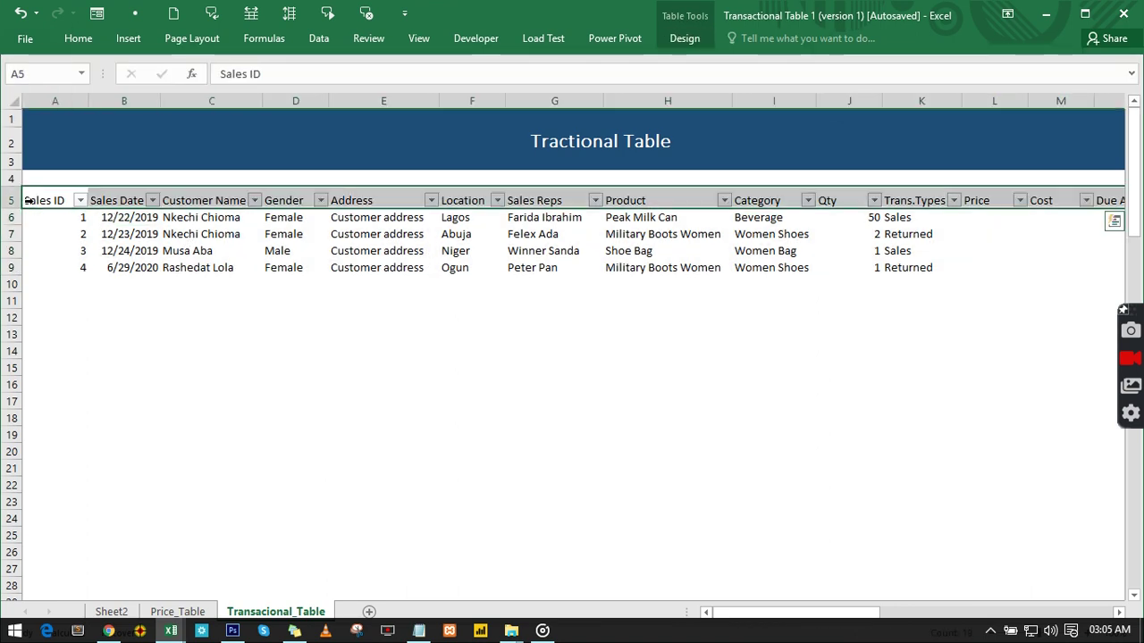
pyautogui.click(78, 38)
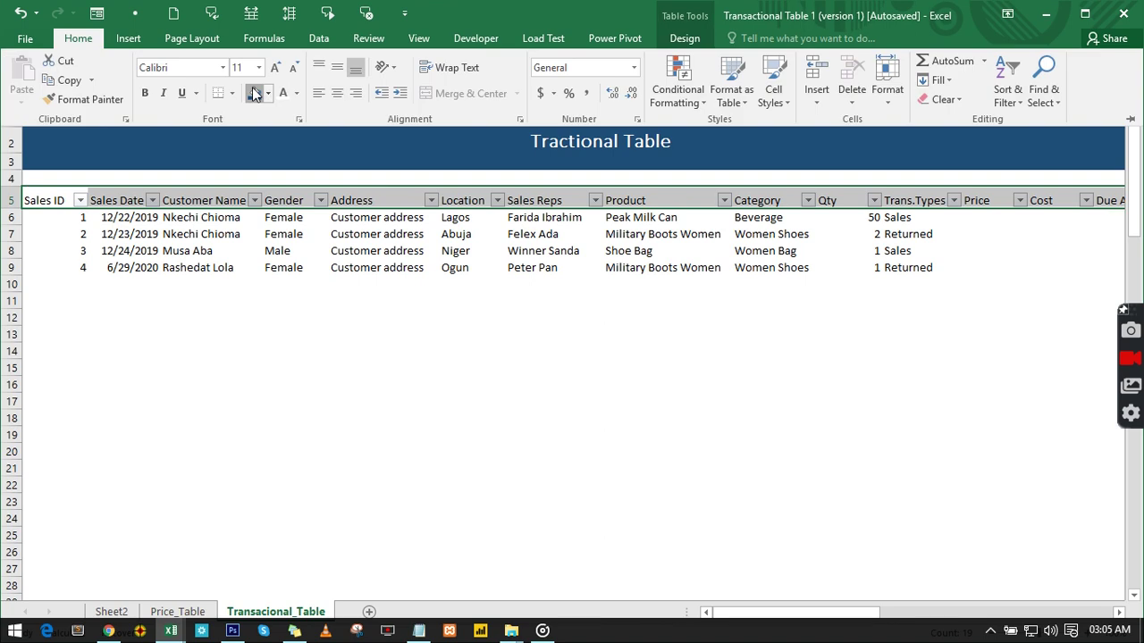
pyautogui.click(255, 93)
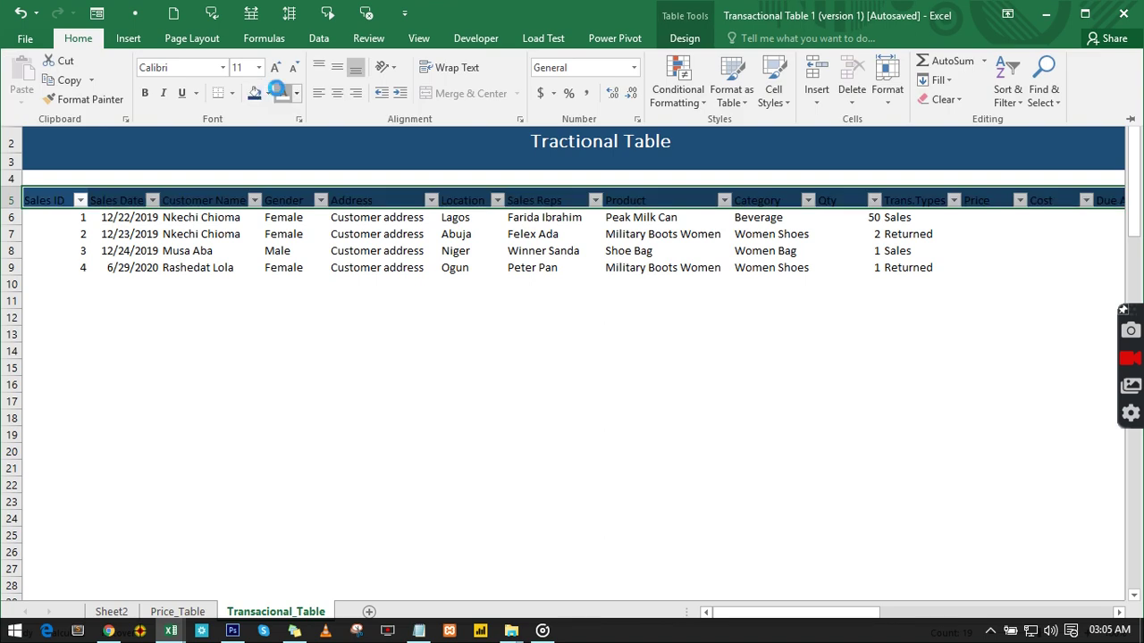
pyautogui.click(279, 91)
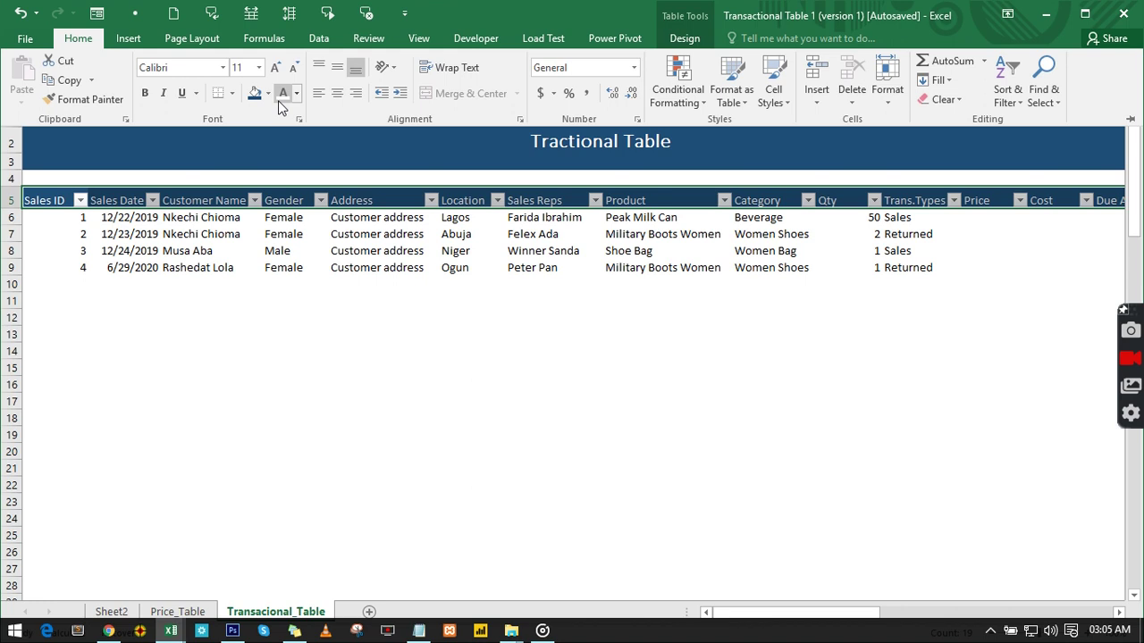
pyautogui.click(144, 93)
pyautogui.click(361, 256)
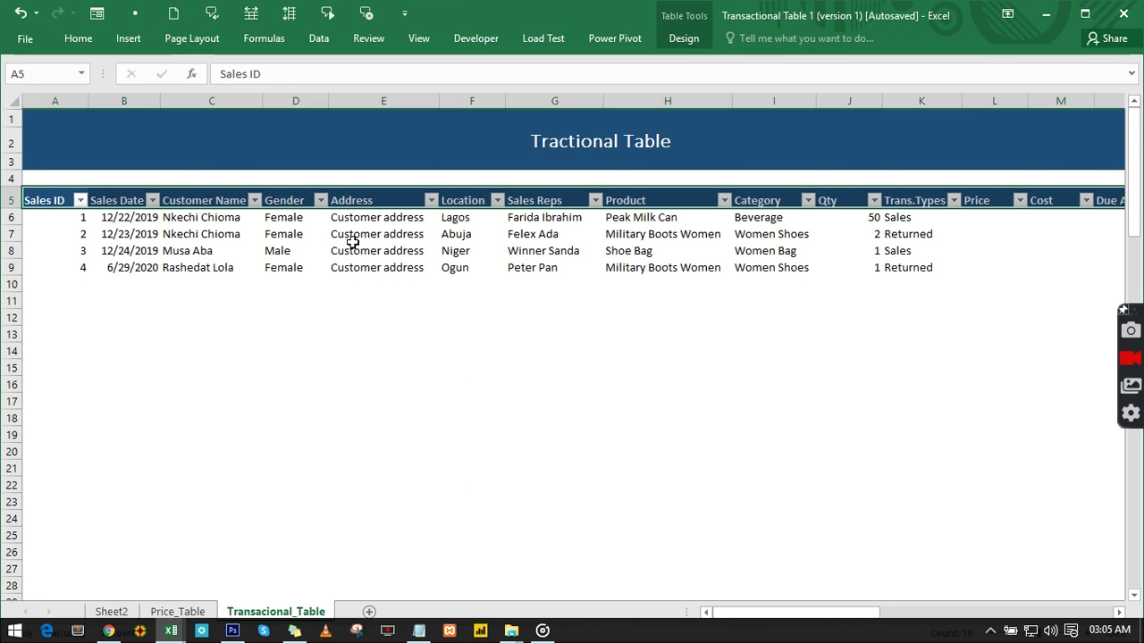
pyautogui.click(355, 249)
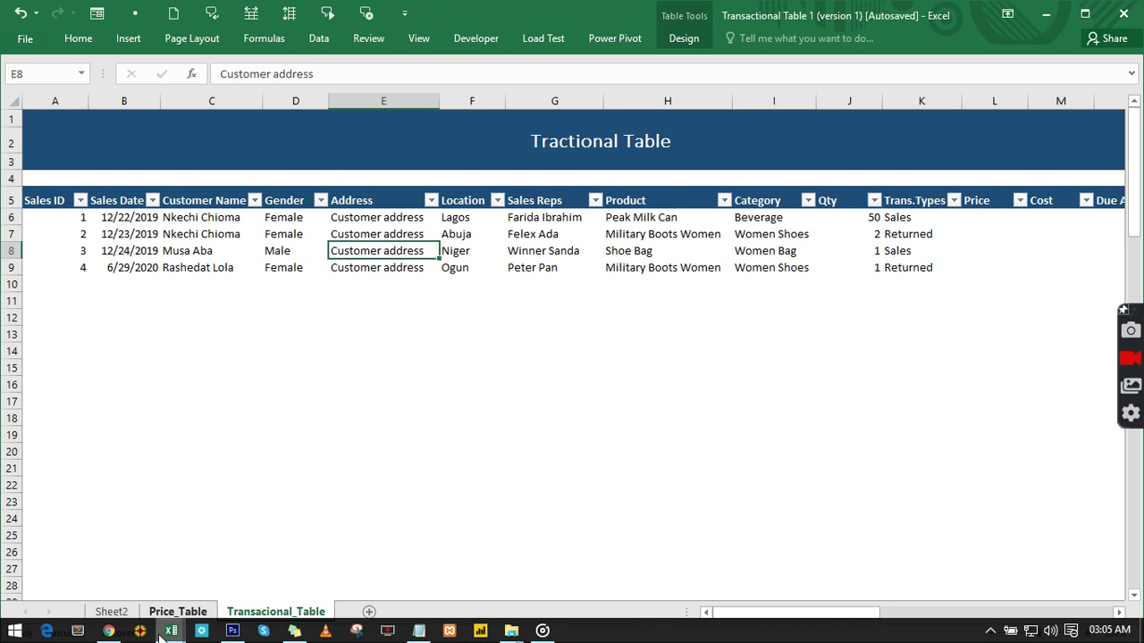
# - Check the finished Inventory management workbook, and give the Sales ID cells A6:A9 a dark blue fill with white, centred text
pyautogui.moveTo(164, 635)
pyautogui.moveTo(242, 587)
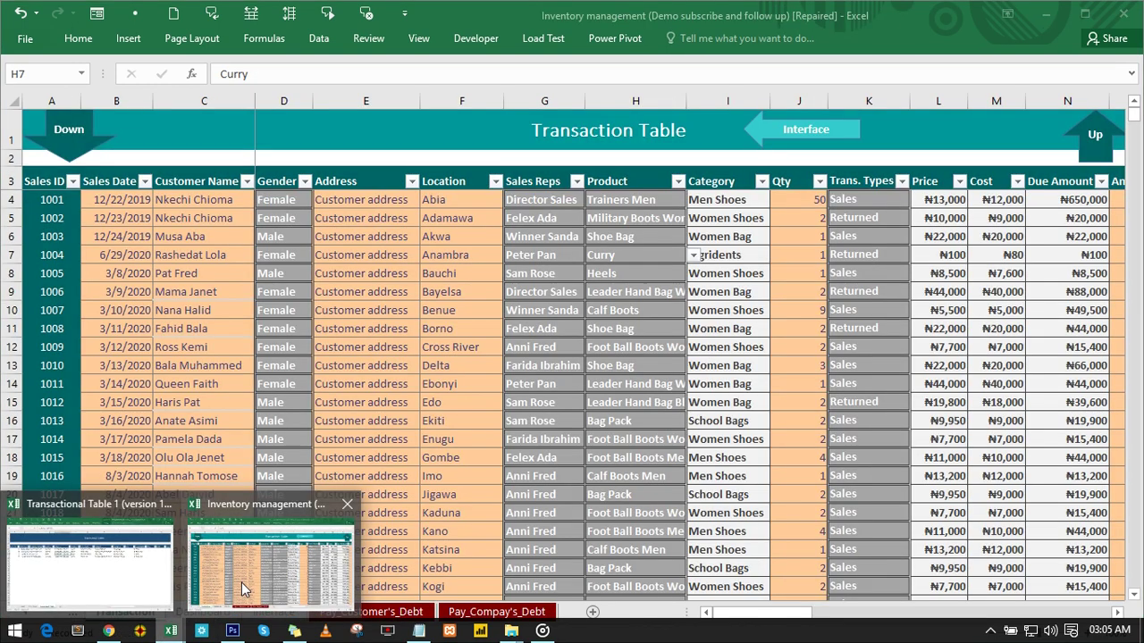
pyautogui.click(89, 563)
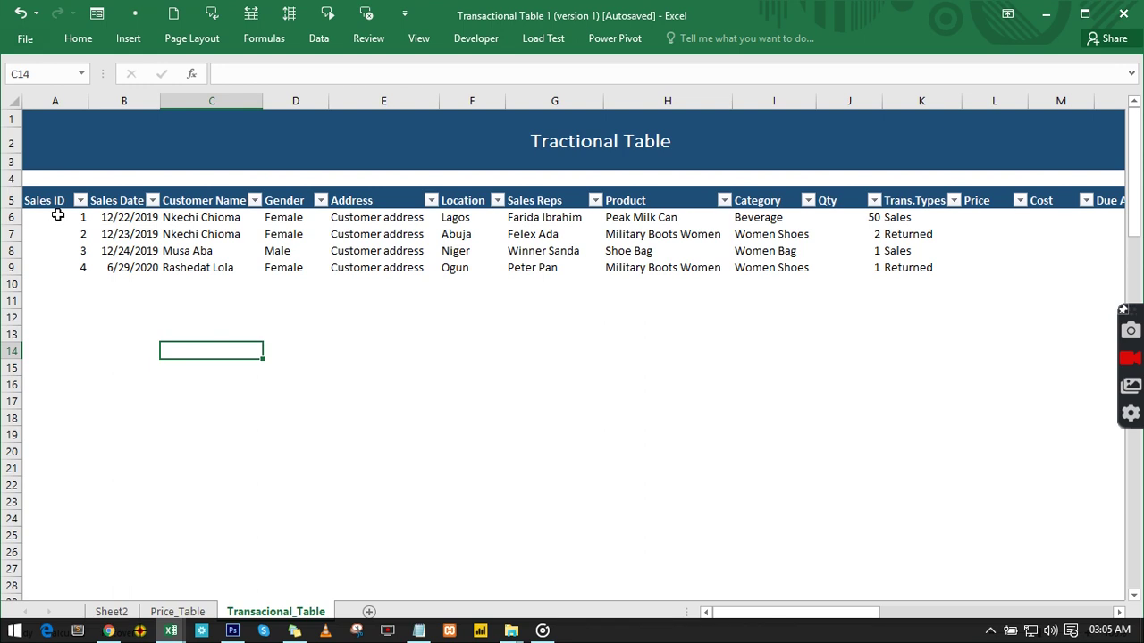
pyautogui.moveTo(57, 215); pyautogui.dragTo(51, 268)
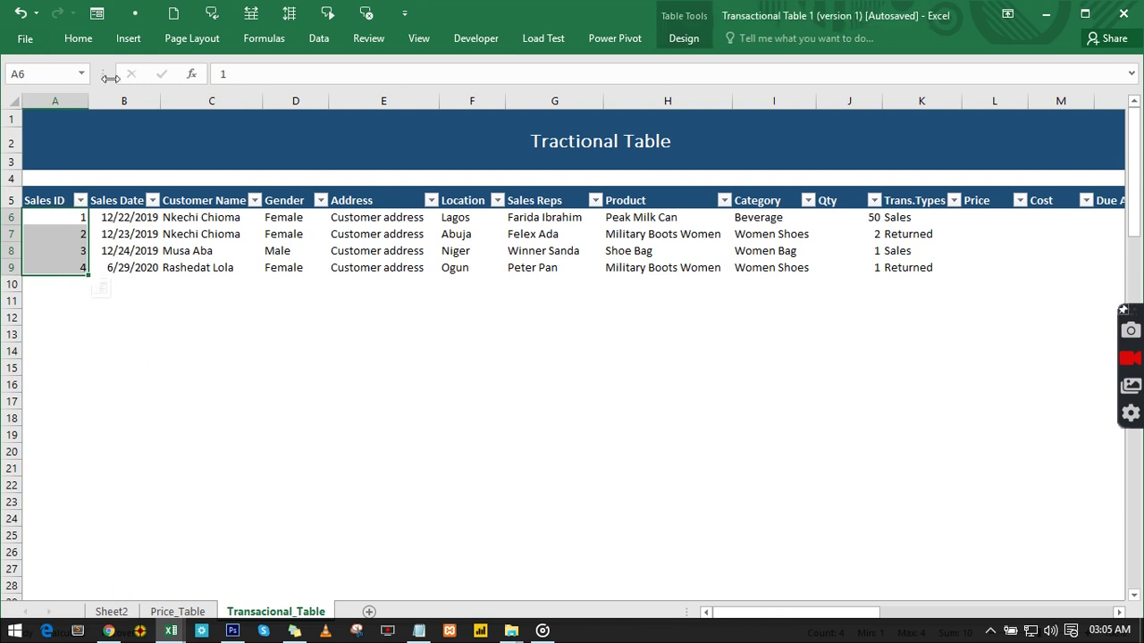
pyautogui.click(75, 43)
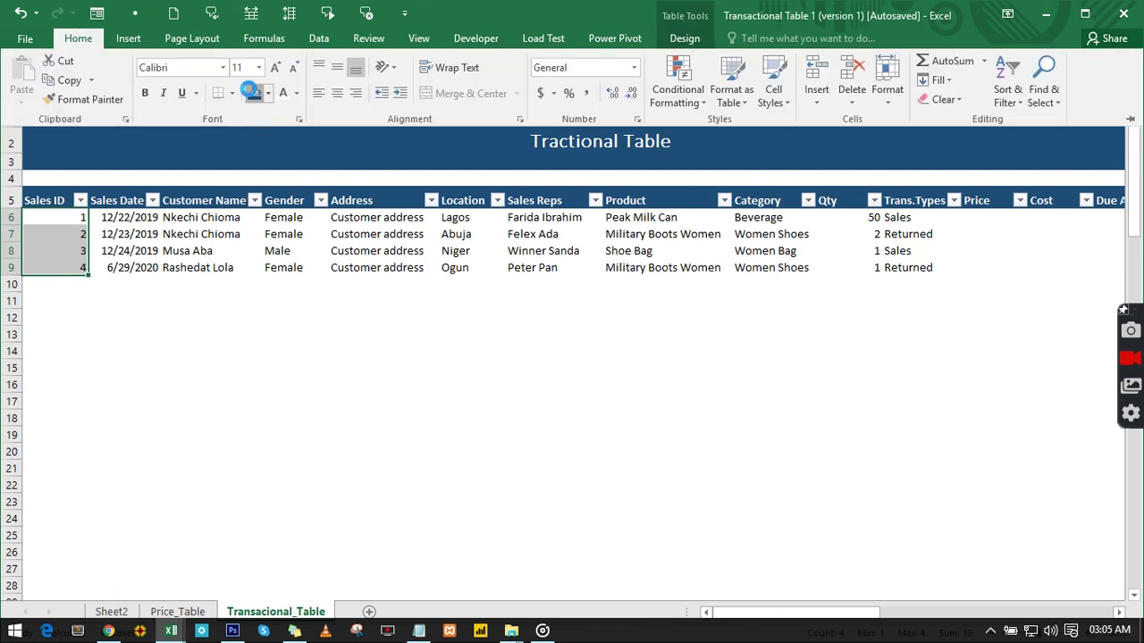
pyautogui.click(252, 92)
pyautogui.click(339, 93)
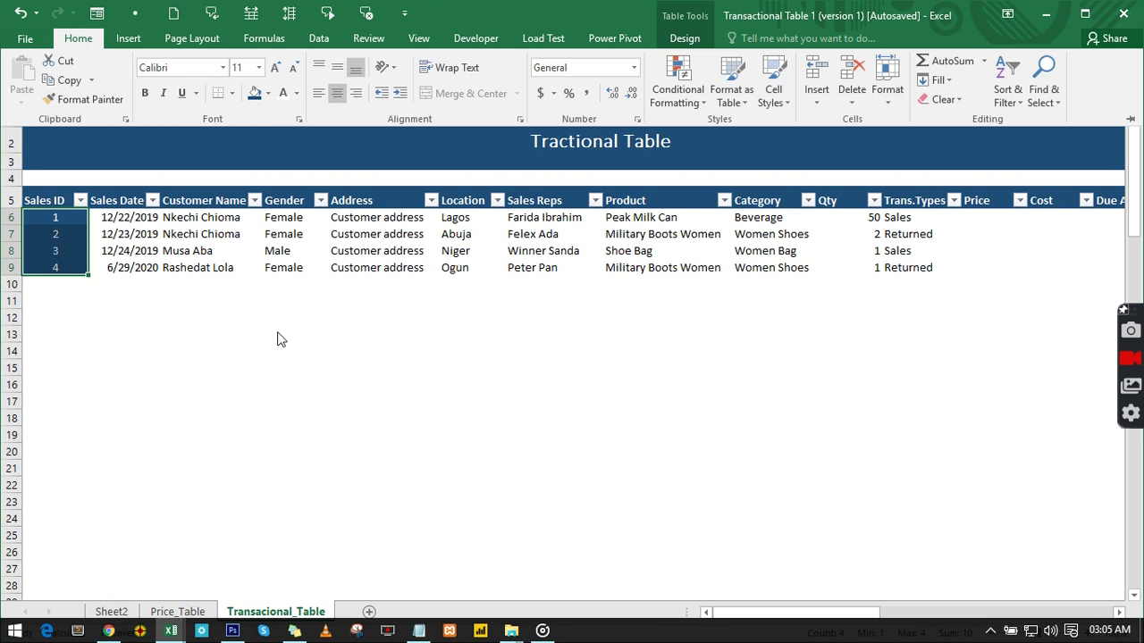
pyautogui.click(214, 300)
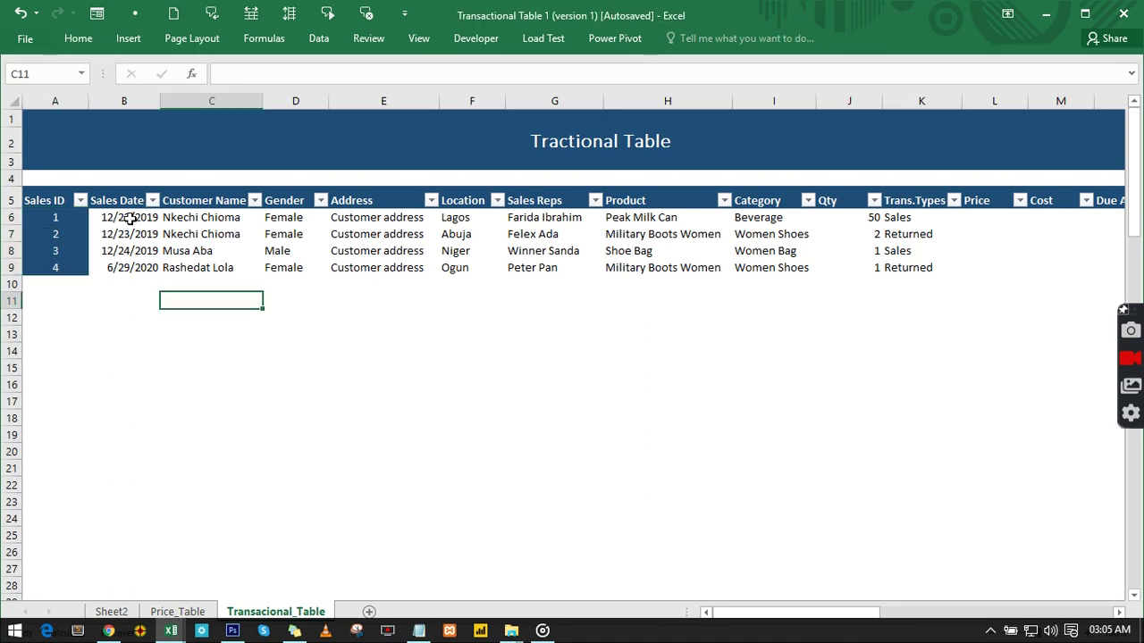
# - Apply the Input cell style to the Sales Date and Customer Name cells B6:C9 and the Check Cell style to the Gender cells D6:D9
pyautogui.moveTo(131, 219); pyautogui.dragTo(209, 265)
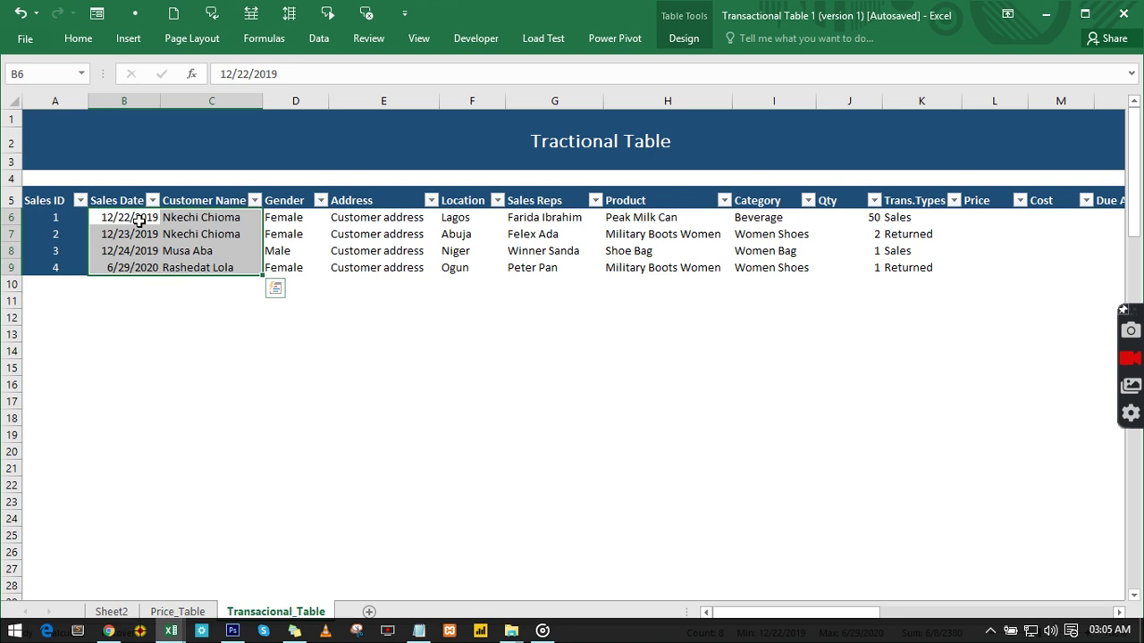
pyautogui.click(79, 38)
pyautogui.click(775, 95)
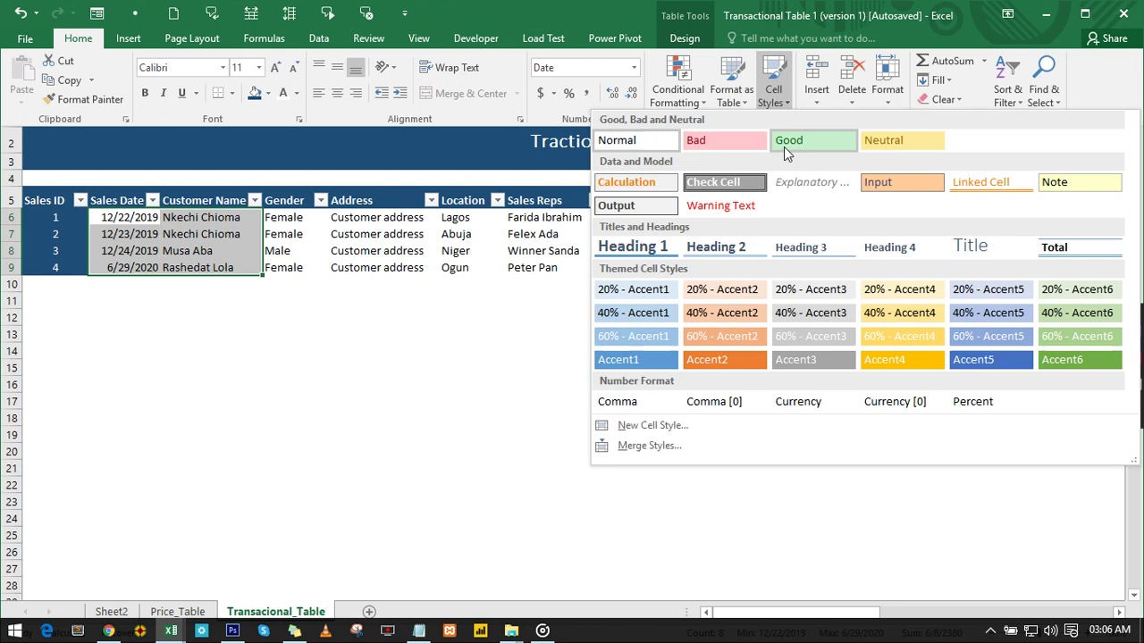
pyautogui.click(907, 182)
pyautogui.moveTo(283, 217); pyautogui.dragTo(286, 267)
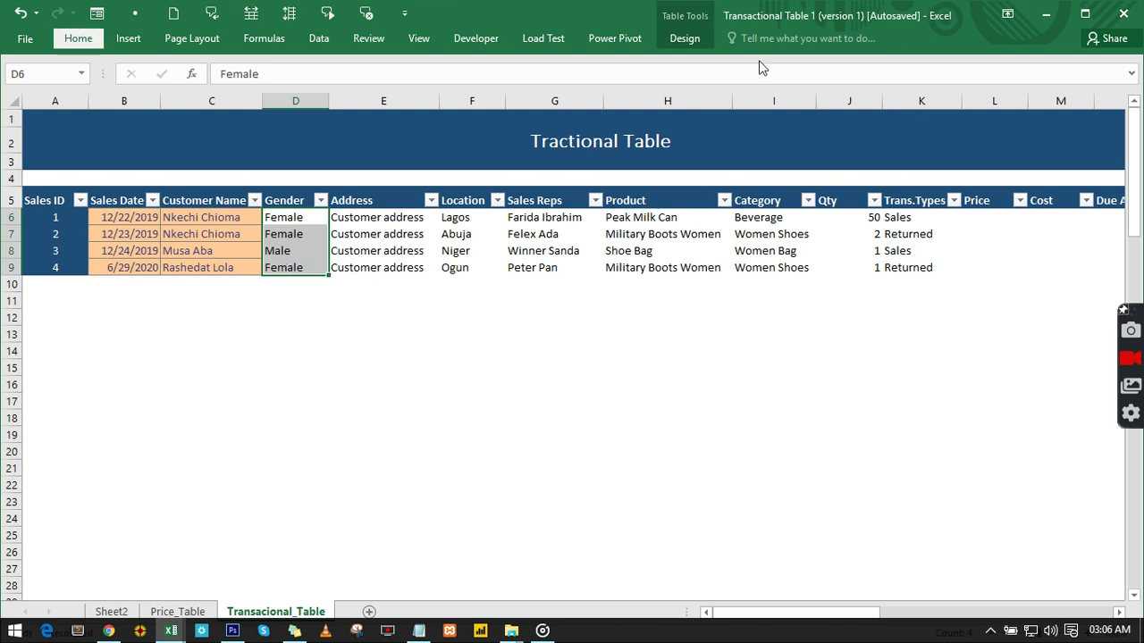
pyautogui.click(770, 105)
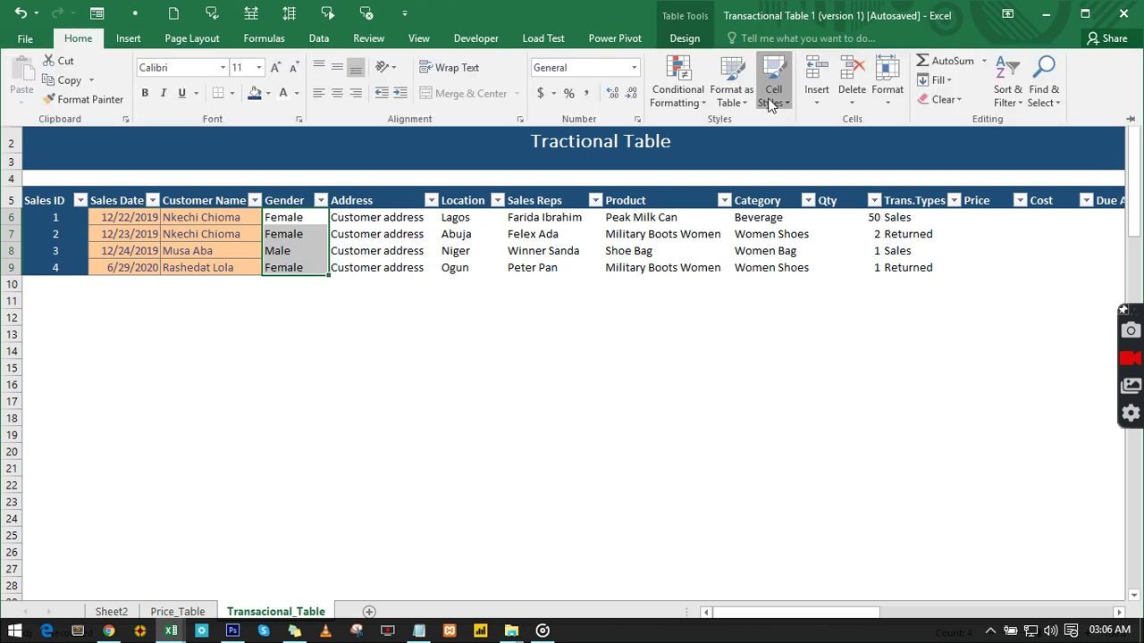
pyautogui.click(721, 181)
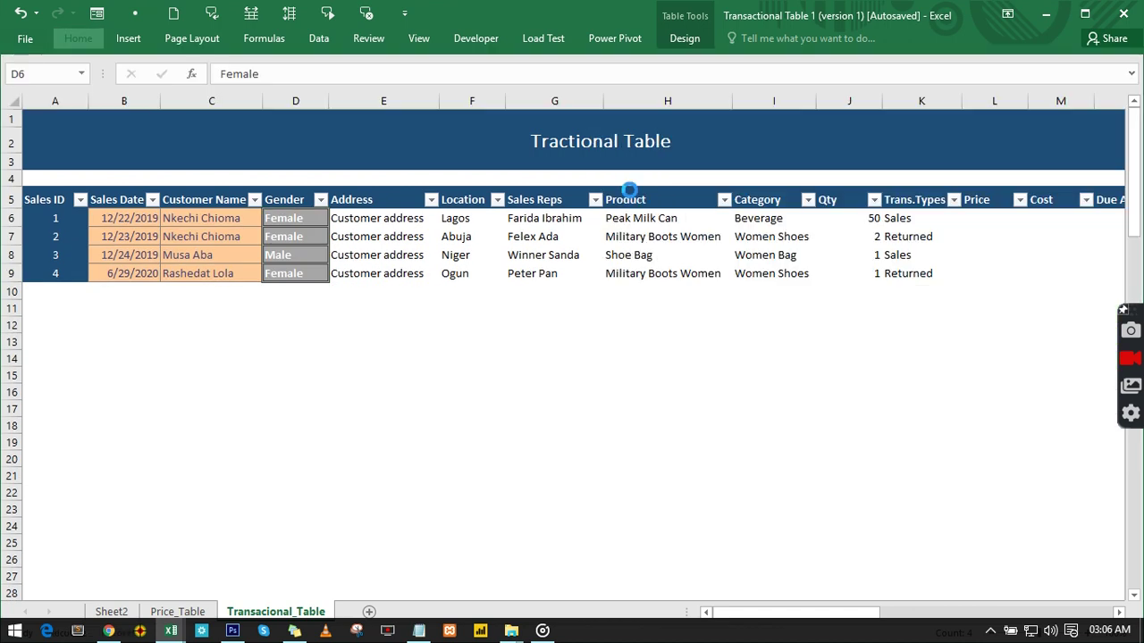
# - Apply the Input cell style to the Address and Location cells E6:F9 and Check Cell to the Sales Reps and Product cells G6:H9
pyautogui.click(378, 220)
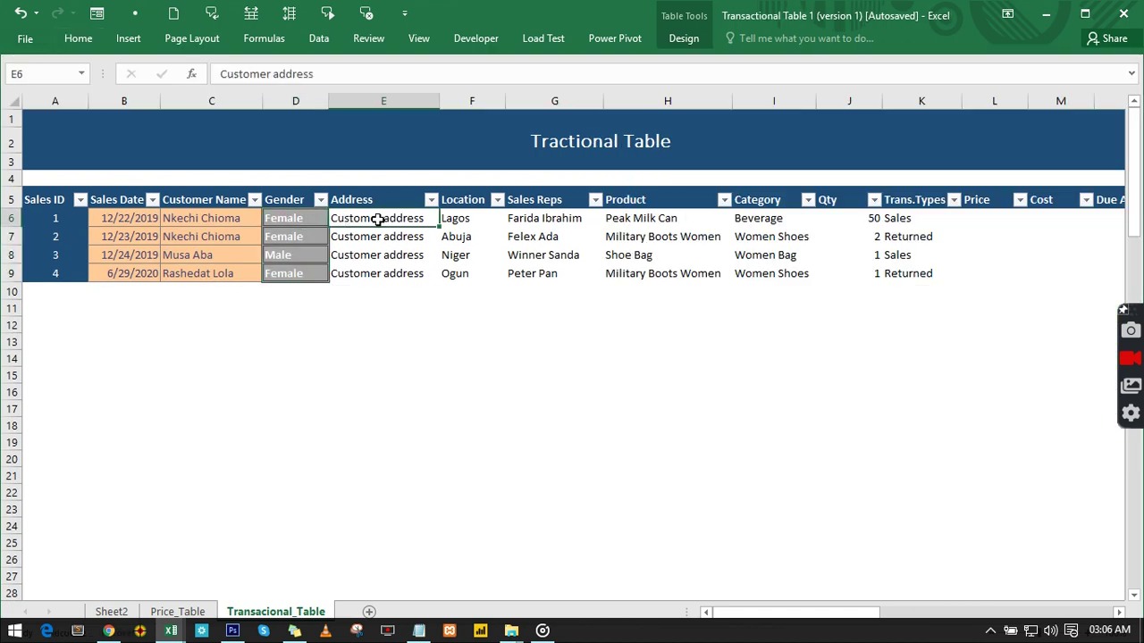
pyautogui.moveTo(417, 220); pyautogui.dragTo(473, 275)
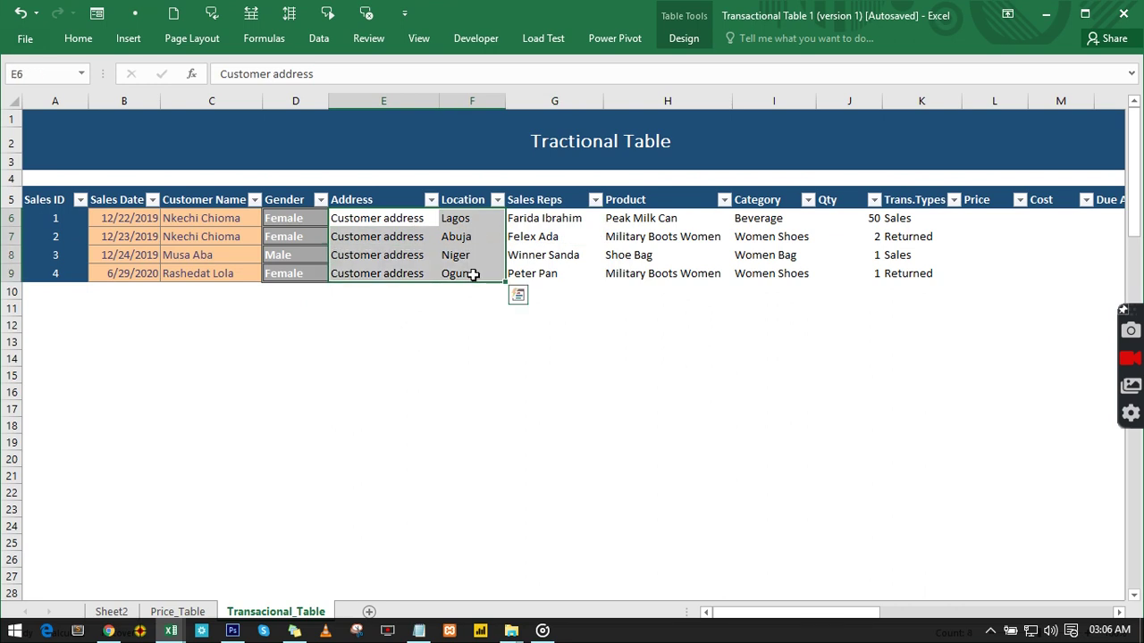
pyautogui.click(78, 38)
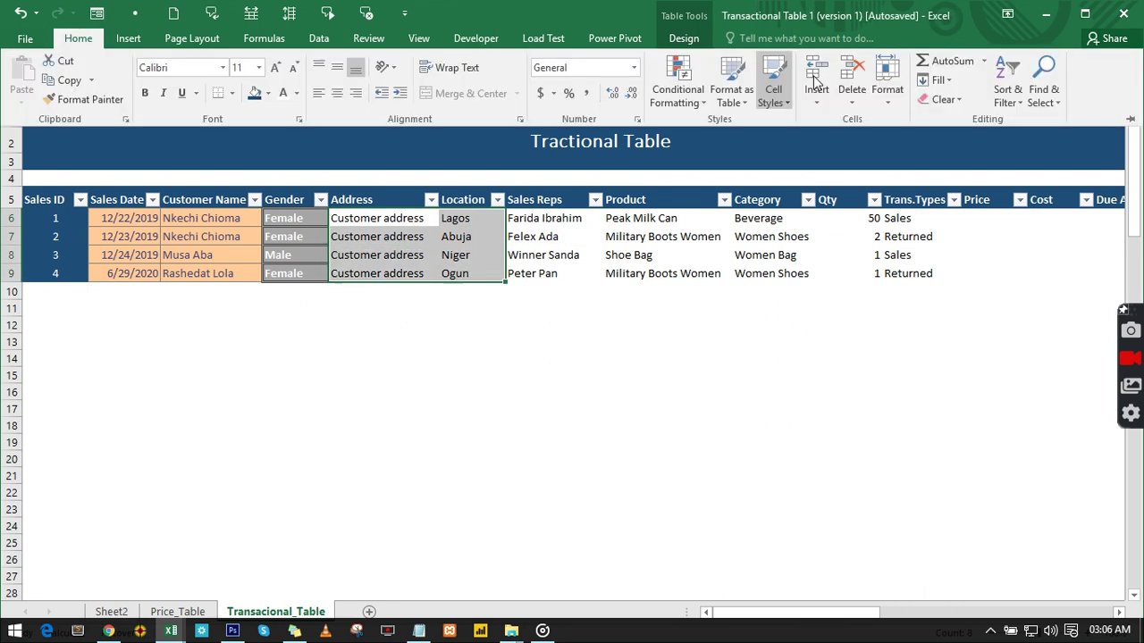
pyautogui.click(773, 89)
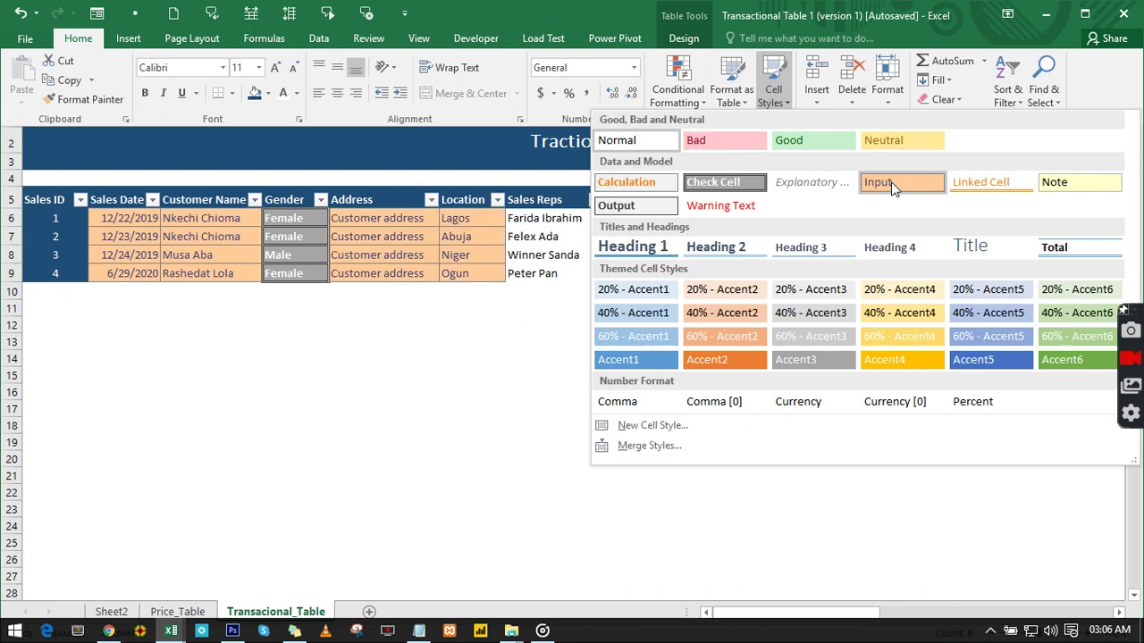
pyautogui.click(891, 182)
pyautogui.moveTo(575, 217); pyautogui.dragTo(657, 272)
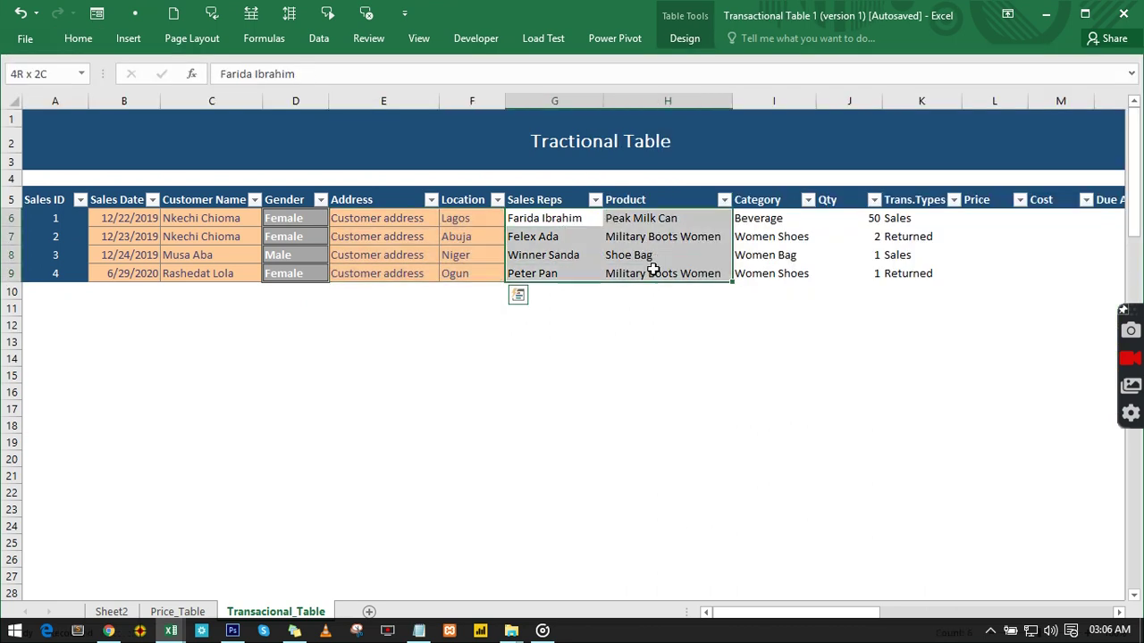
pyautogui.click(85, 43)
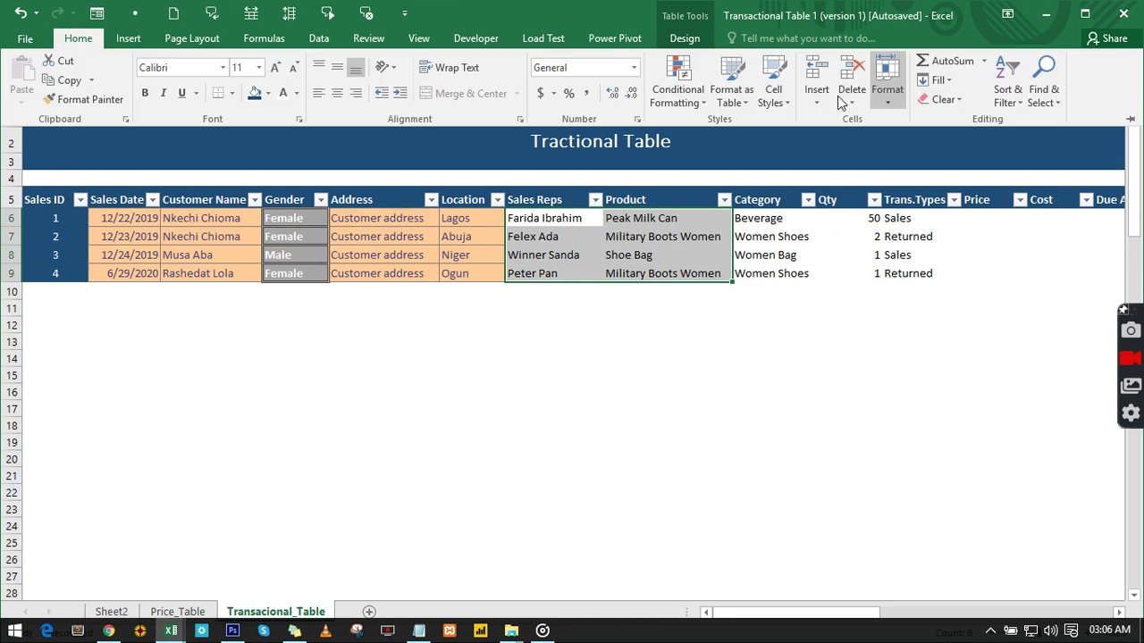
pyautogui.click(776, 97)
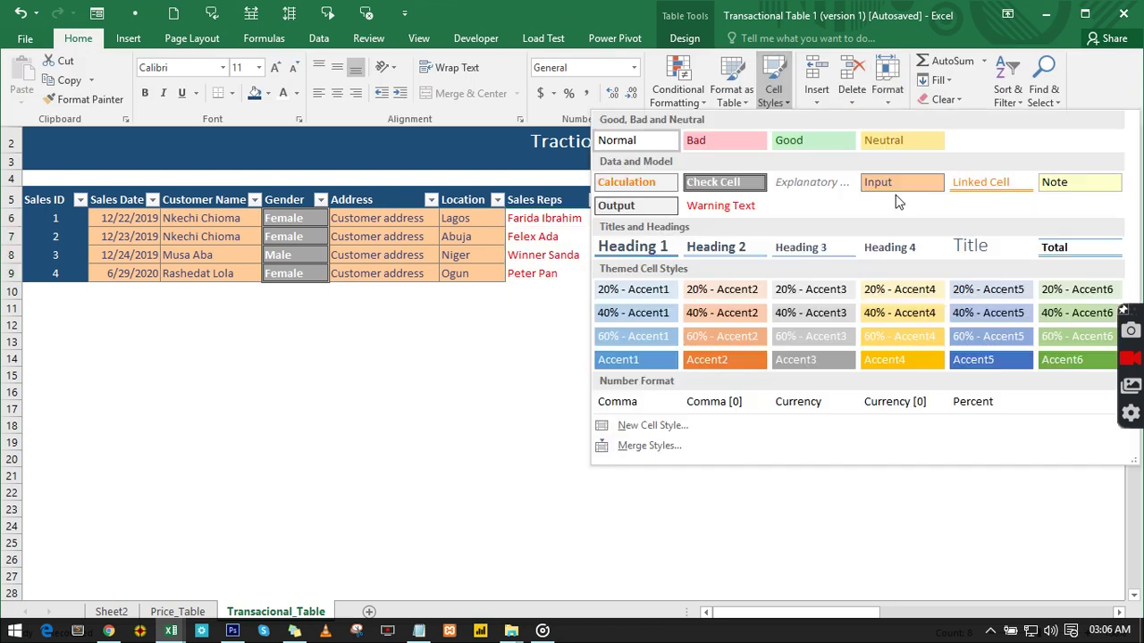
pyautogui.click(705, 180)
# - Apply the Output cell style to the Category cells I6:I9 and the Input cell style to the Qty cells J6:J9
pyautogui.moveTo(762, 218); pyautogui.dragTo(774, 264)
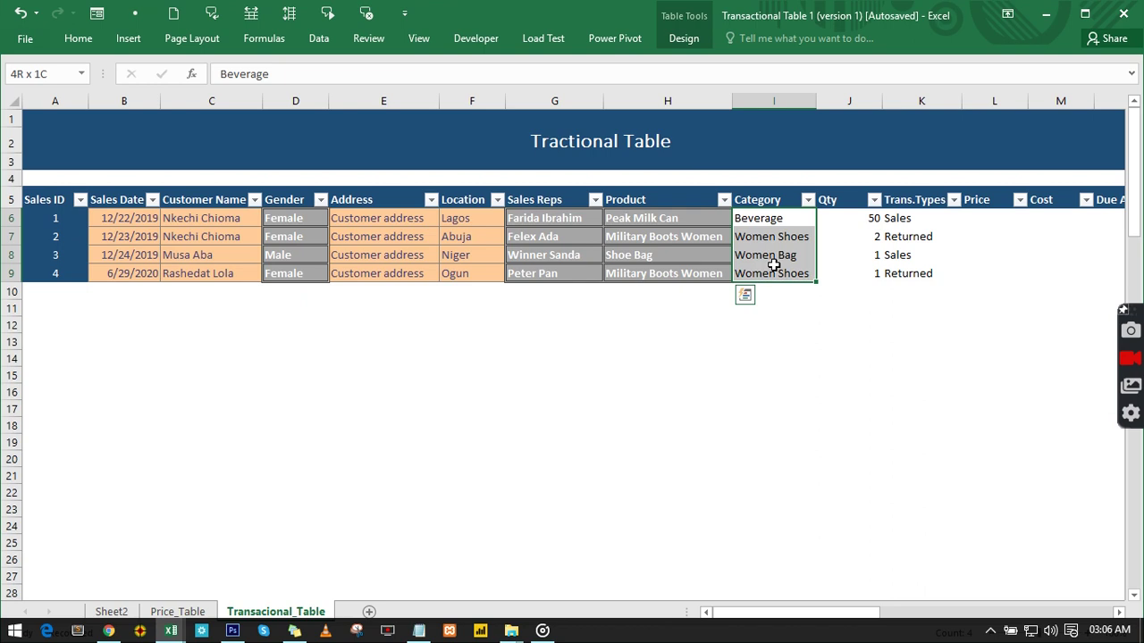
pyautogui.click(77, 39)
pyautogui.click(772, 96)
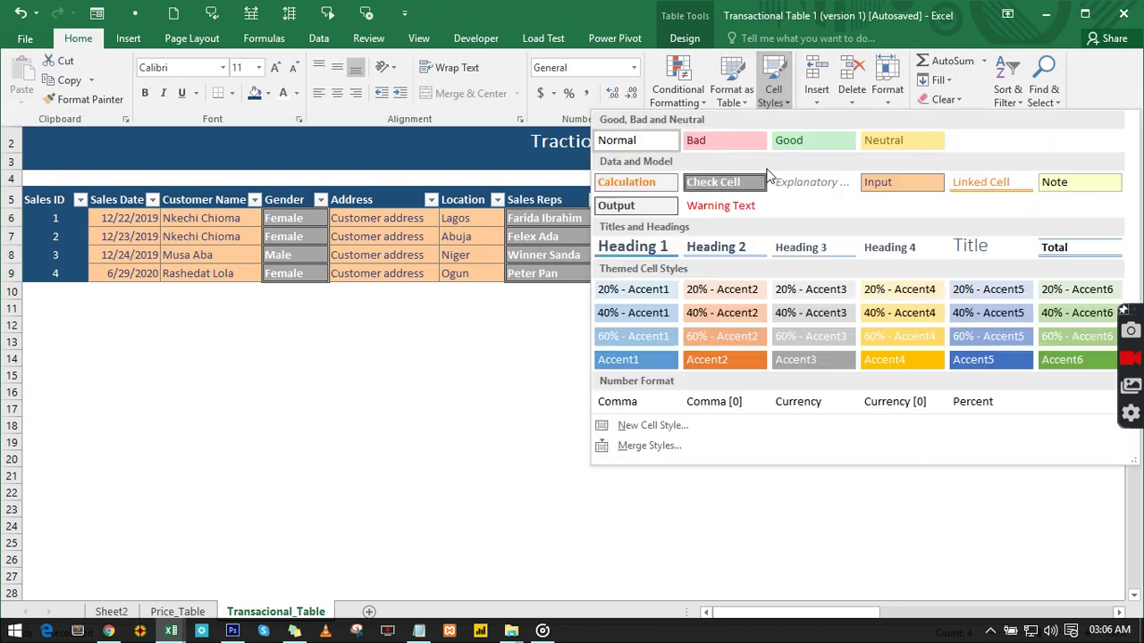
pyautogui.click(652, 203)
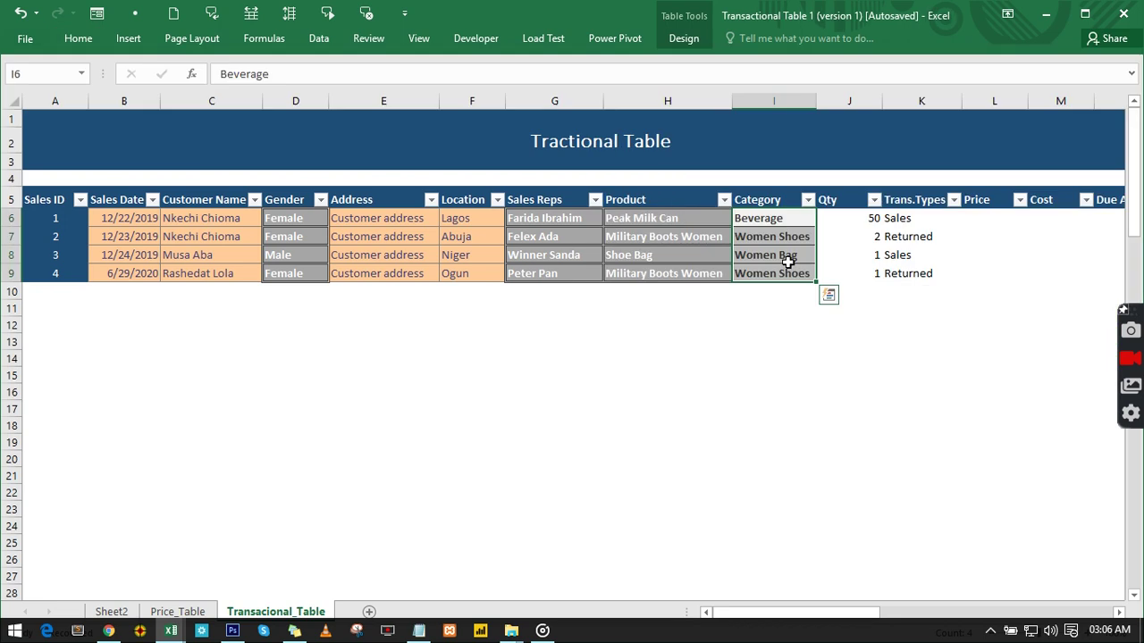
pyautogui.click(902, 218)
pyautogui.moveTo(868, 219); pyautogui.dragTo(855, 271)
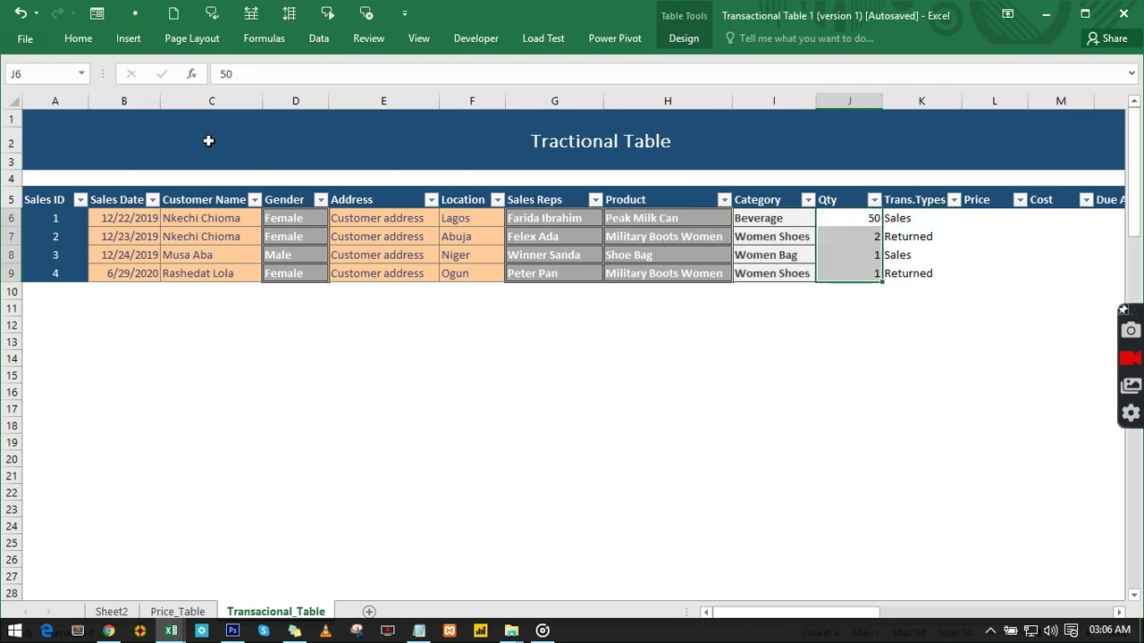
pyautogui.click(79, 39)
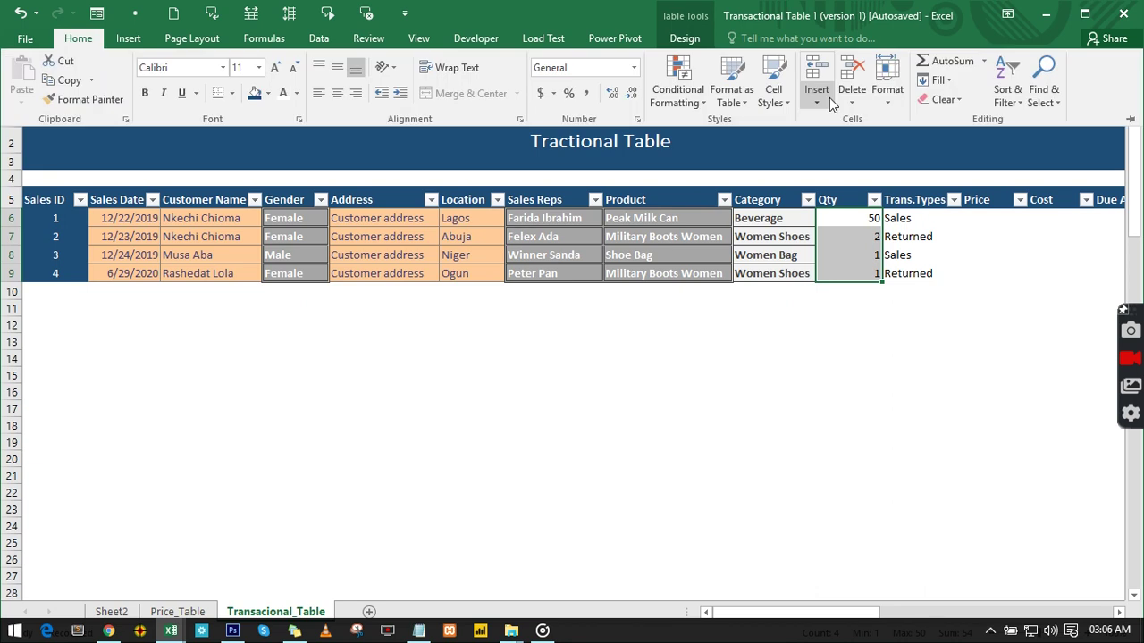
pyautogui.click(774, 96)
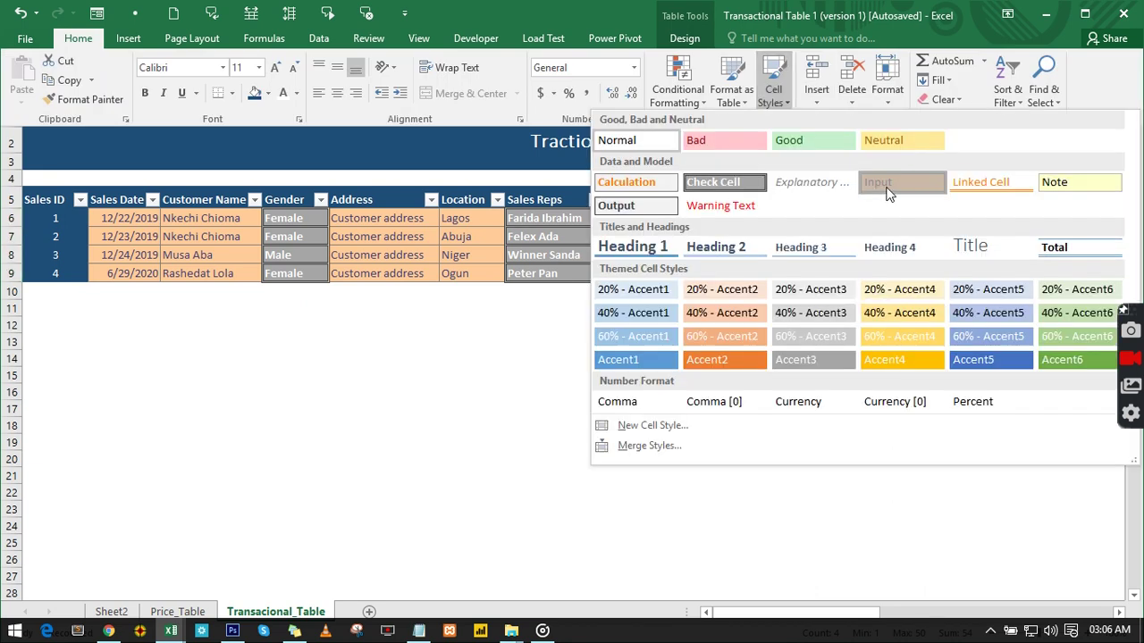
pyautogui.click(887, 194)
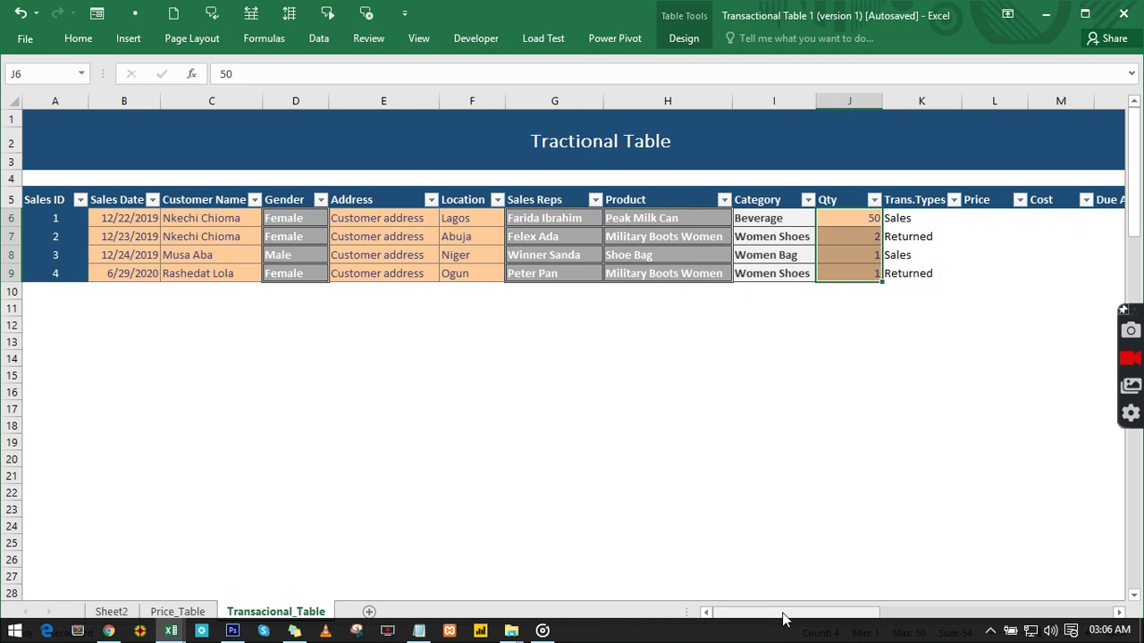
# - Apply the Output cell style to the empty Price, Cost and Due Amount cells L6:N9
pyautogui.moveTo(782, 618); pyautogui.dragTo(832, 613)
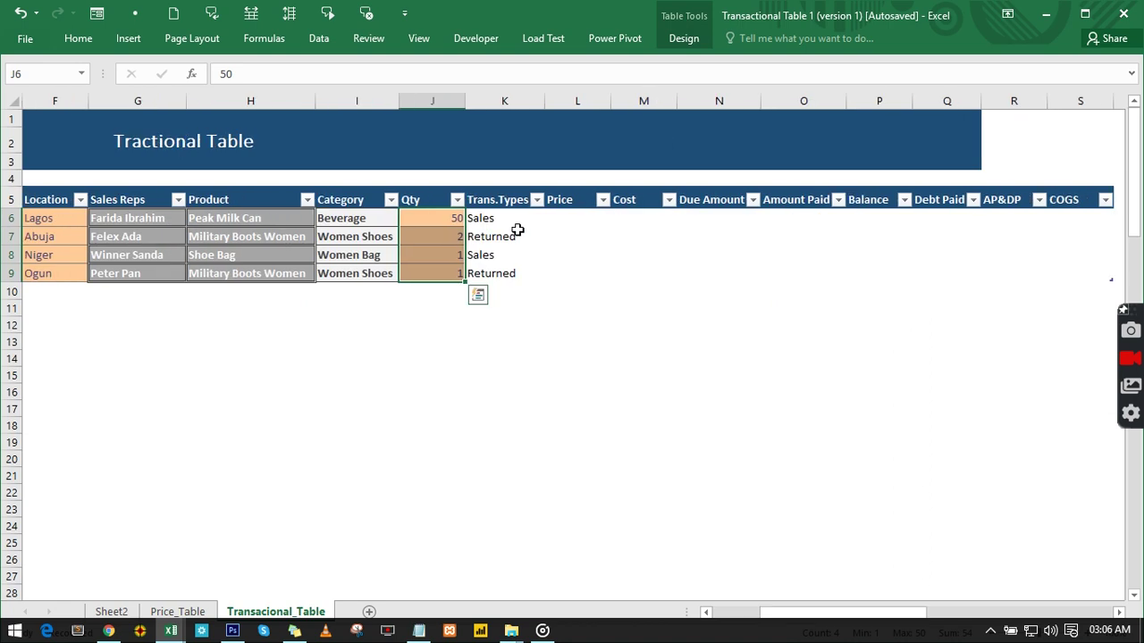
pyautogui.click(562, 215)
pyautogui.moveTo(562, 215); pyautogui.dragTo(706, 273)
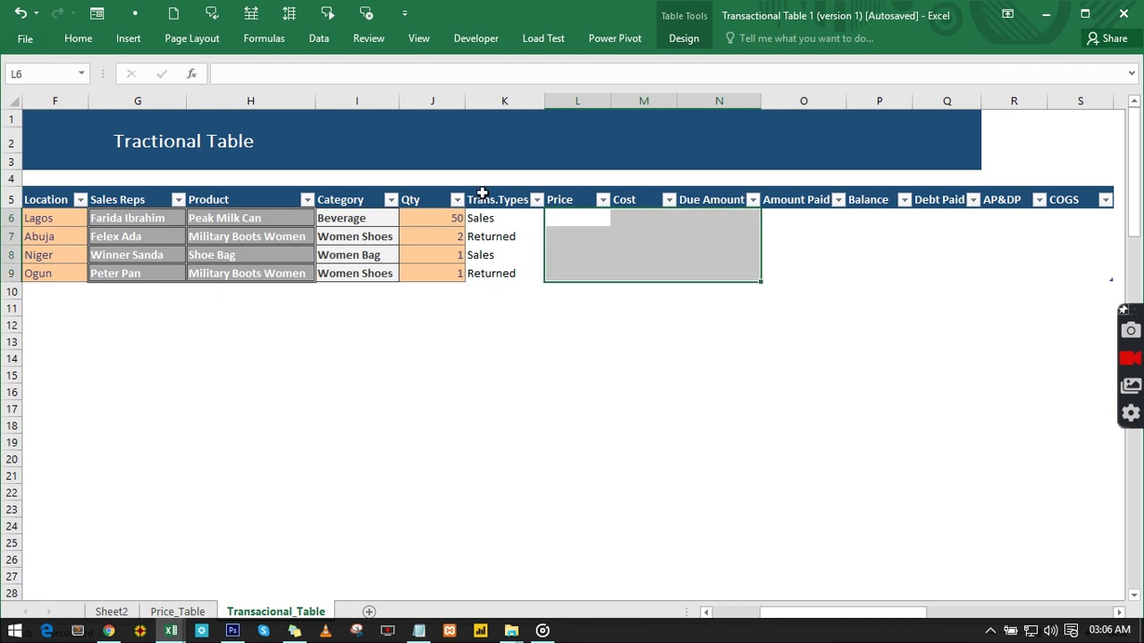
pyautogui.click(79, 40)
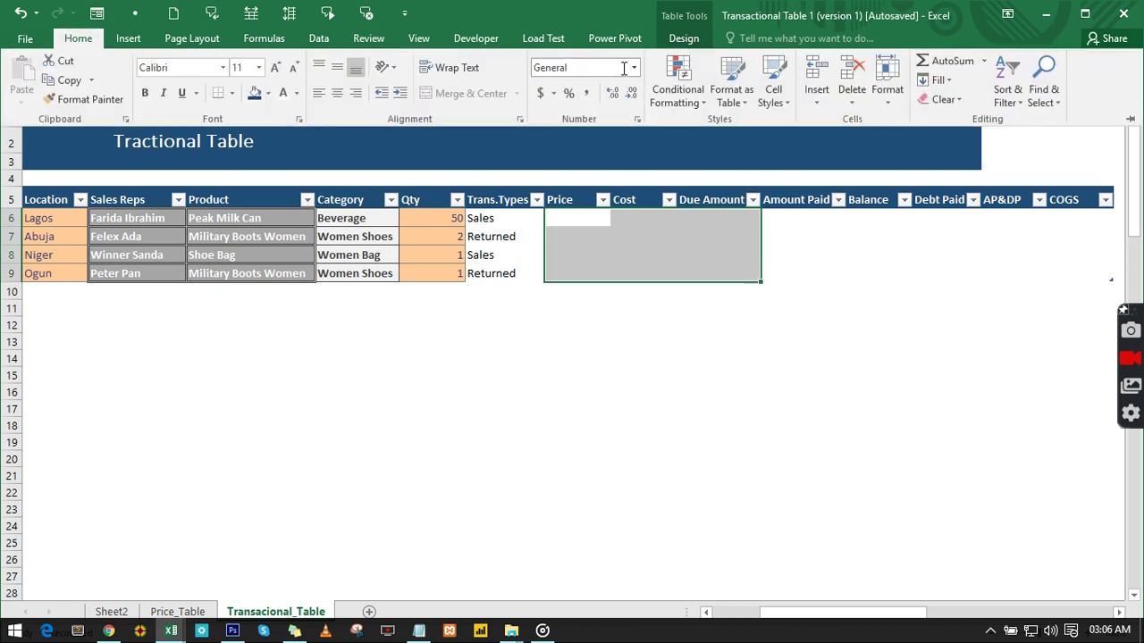
pyautogui.click(774, 105)
pyautogui.click(666, 207)
# - Apply the Check Cell style to the Trans.Types cells K6:K9
pyautogui.click(504, 223)
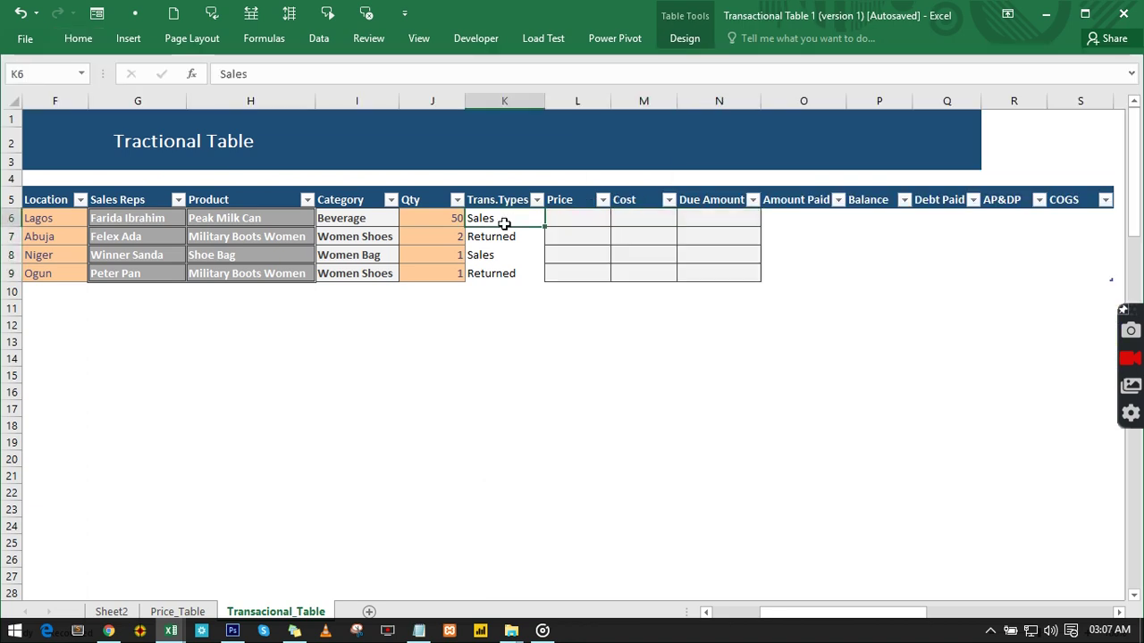
pyautogui.moveTo(503, 224); pyautogui.dragTo(511, 268)
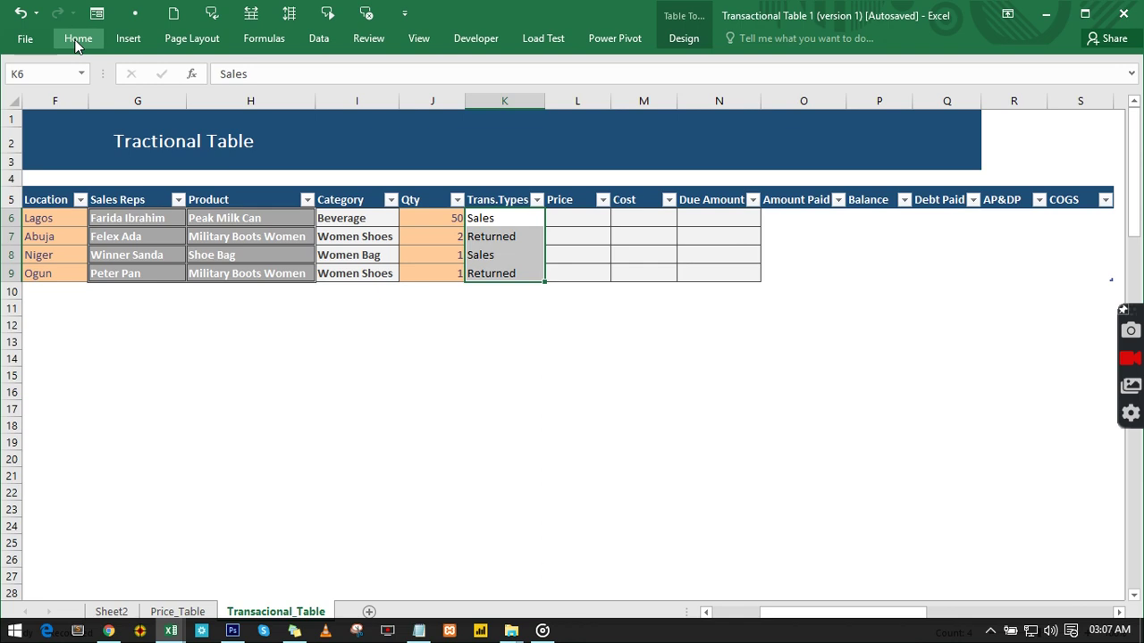
pyautogui.click(78, 41)
pyautogui.click(774, 92)
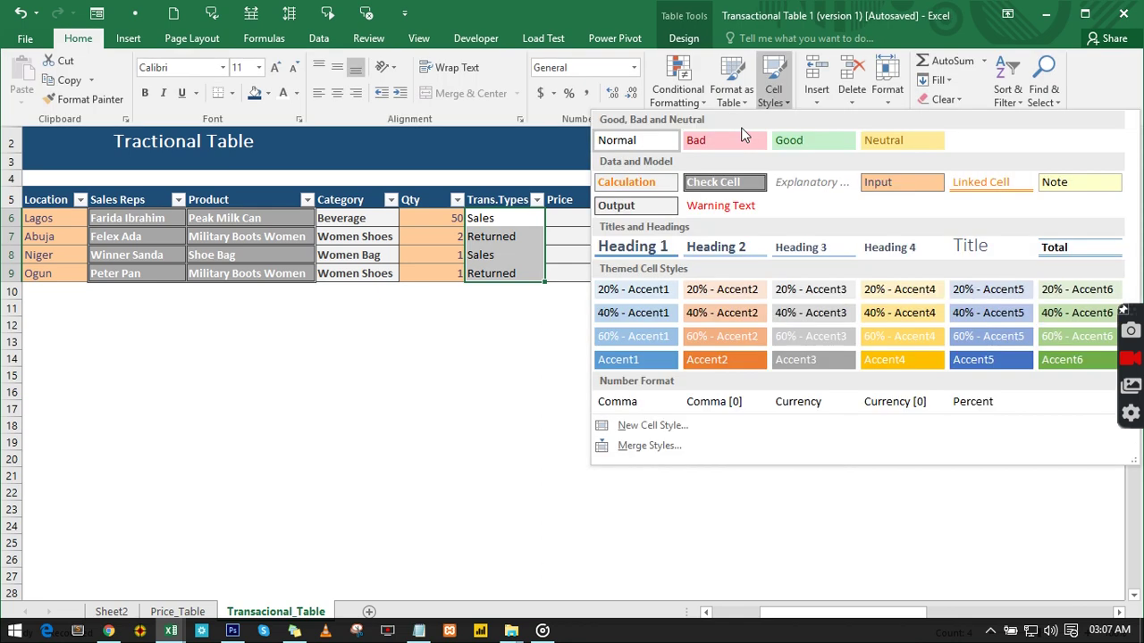
pyautogui.click(718, 186)
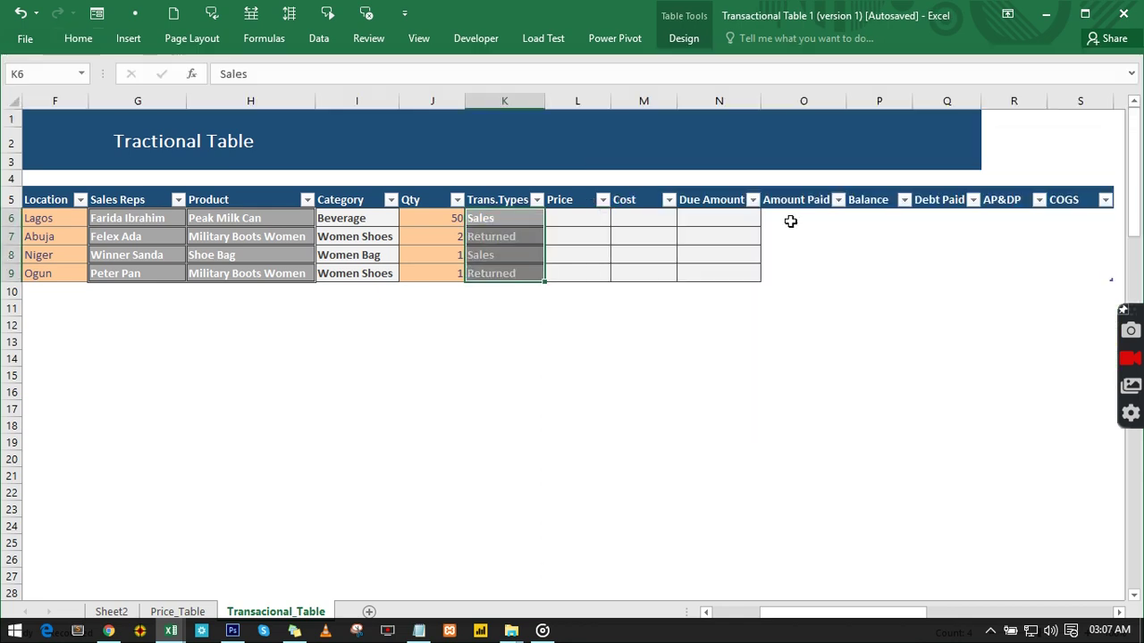
# - Apply the Input cell style to the Amount Paid cells O6:O9 and the Output style to the Balance through COGS cells P6:S9
pyautogui.moveTo(792, 222); pyautogui.dragTo(787, 269)
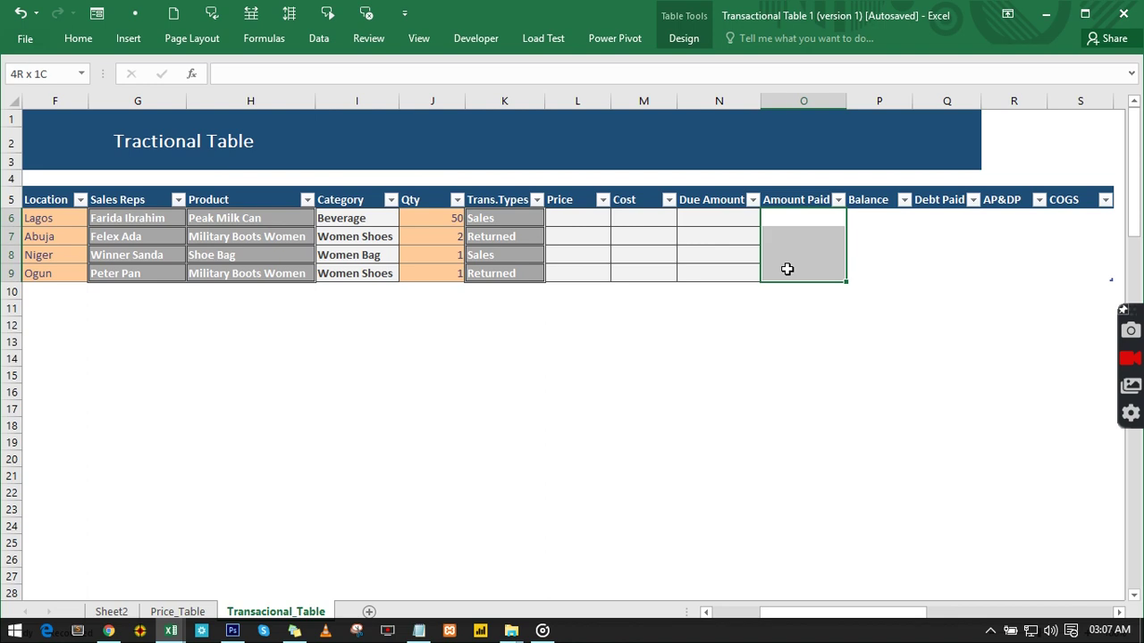
pyautogui.click(72, 42)
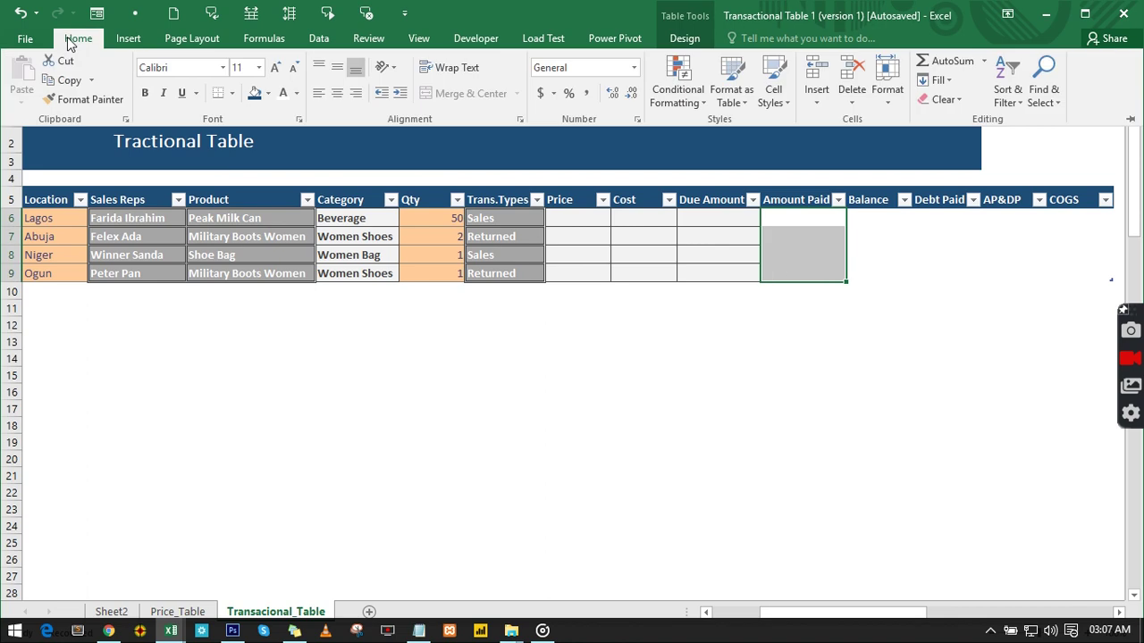
pyautogui.click(774, 92)
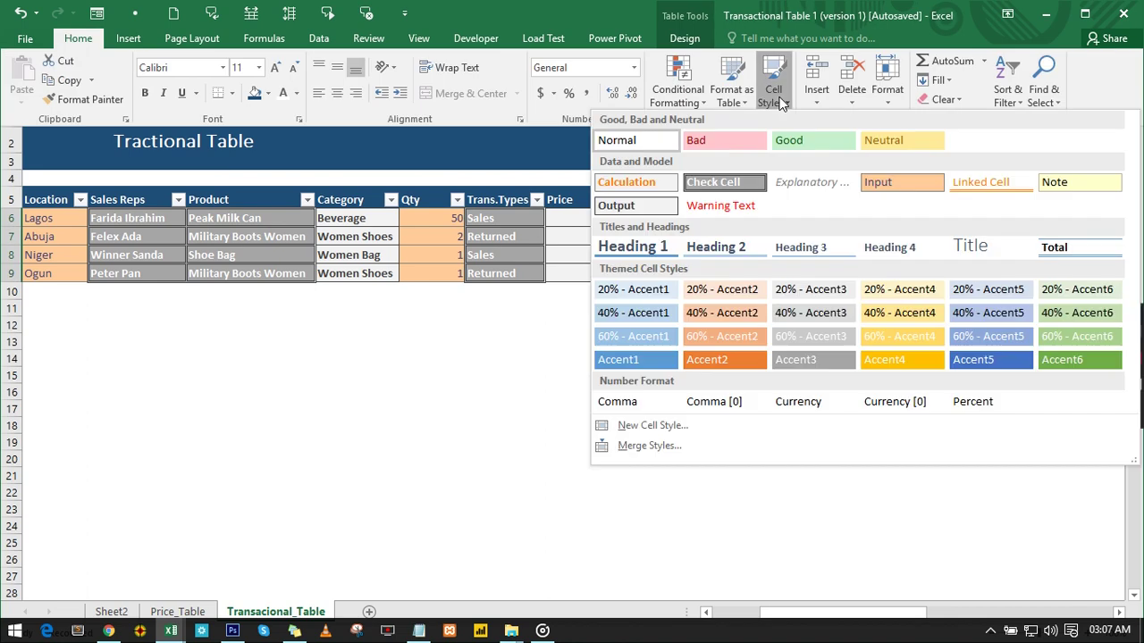
pyautogui.click(879, 183)
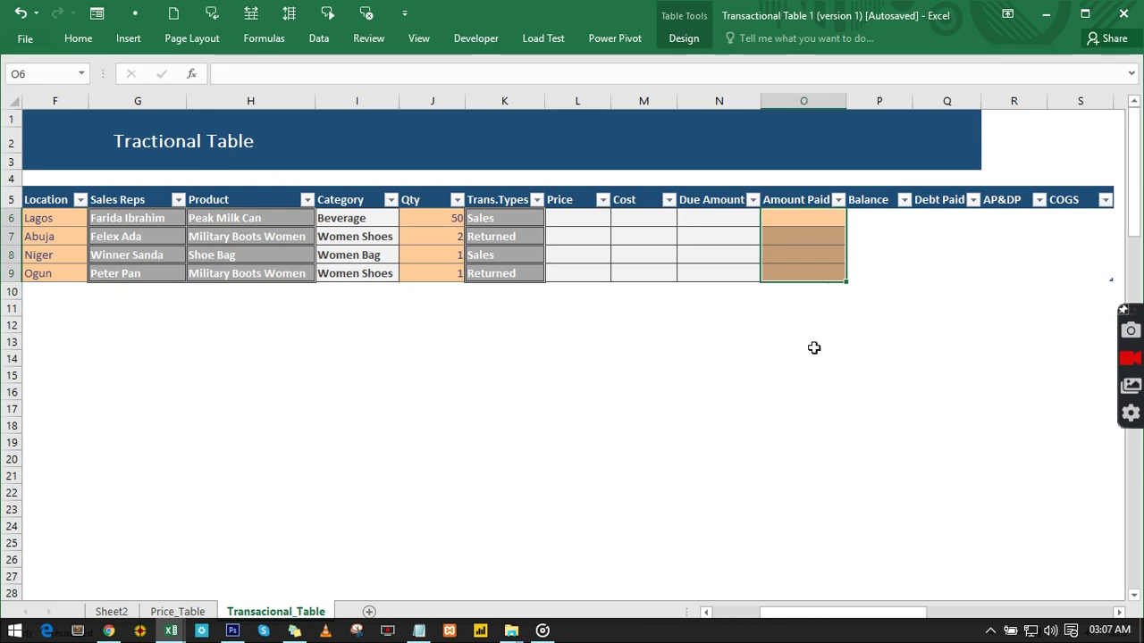
pyautogui.moveTo(868, 218); pyautogui.dragTo(1084, 264)
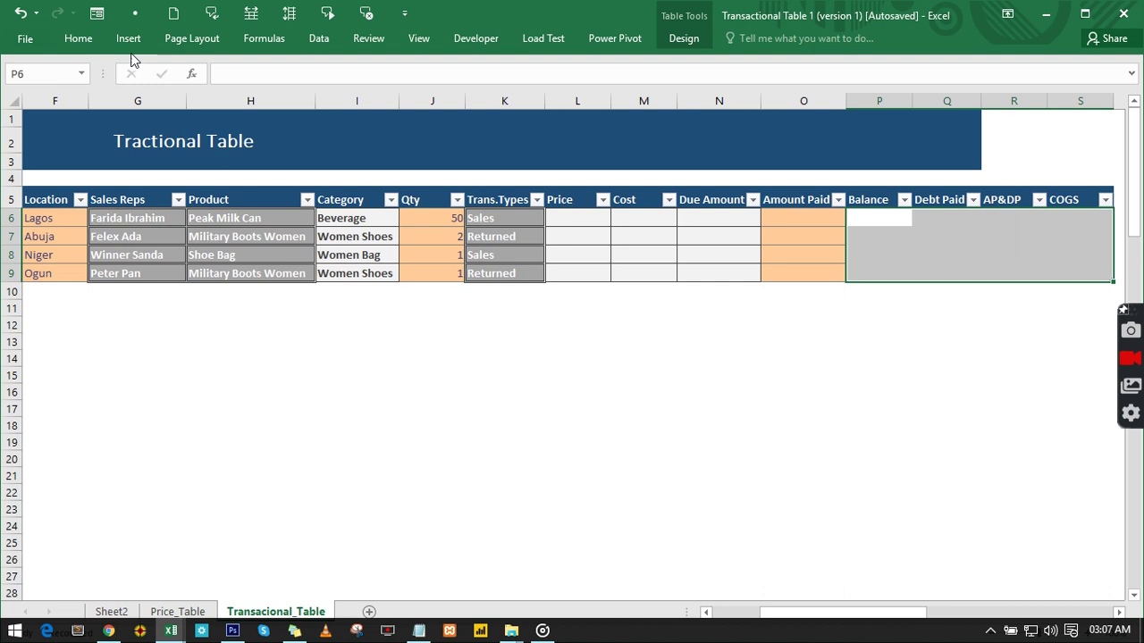
pyautogui.click(79, 38)
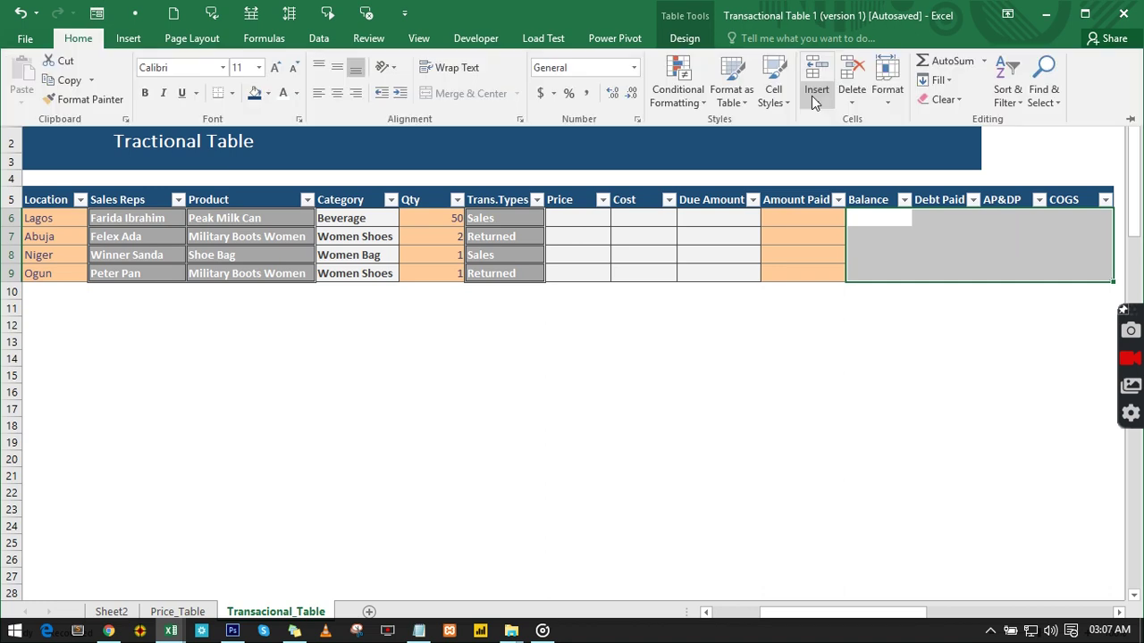
pyautogui.click(785, 96)
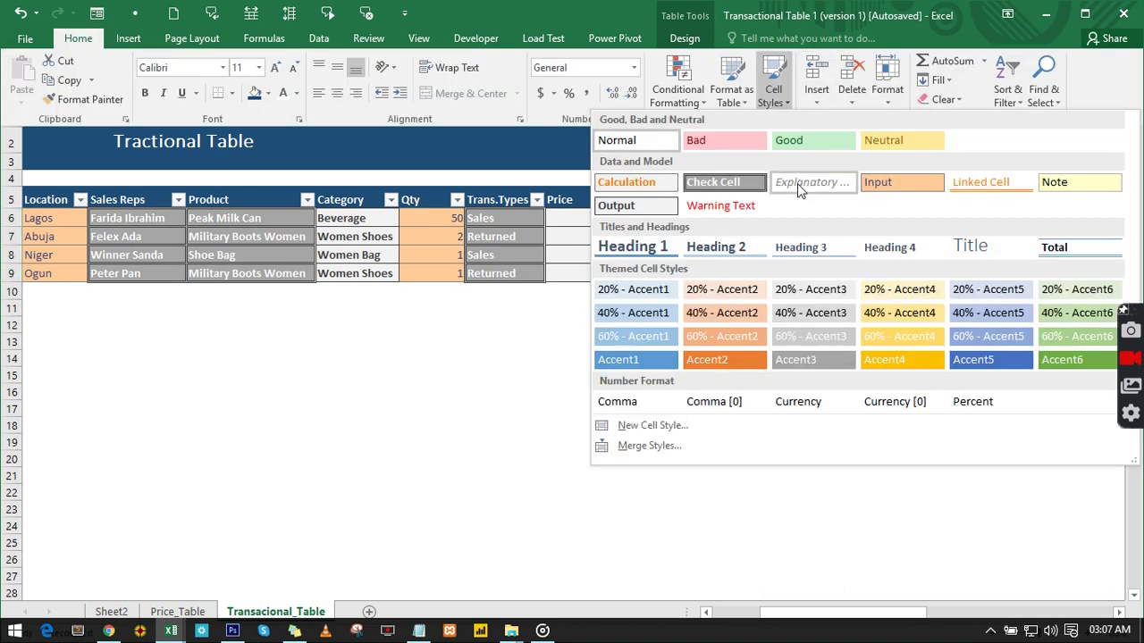
pyautogui.click(628, 213)
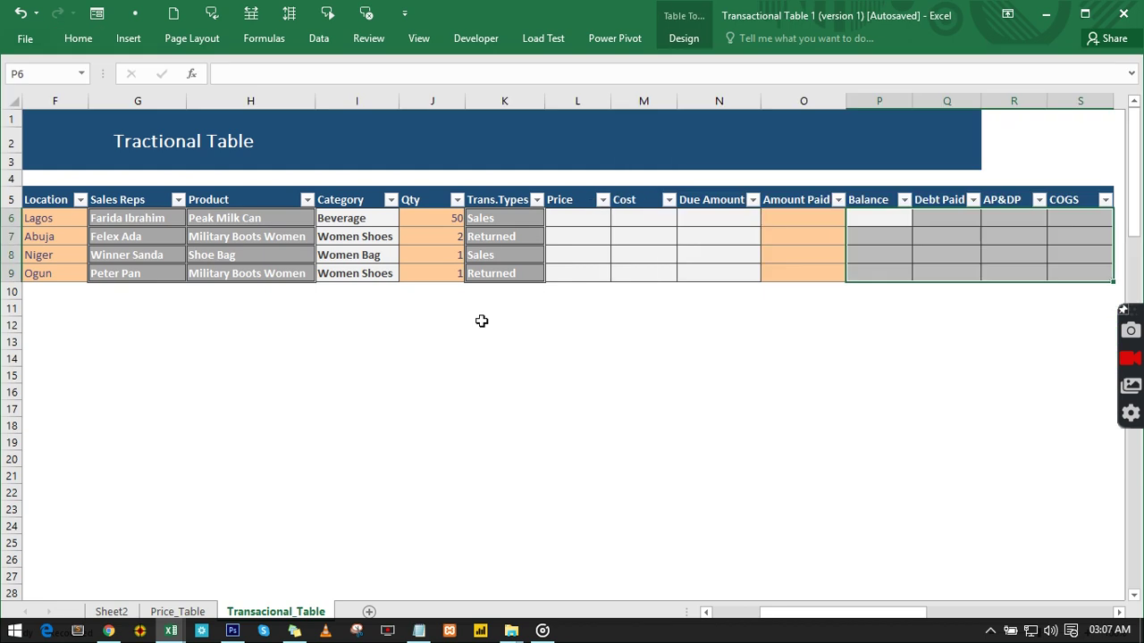
pyautogui.click(487, 339)
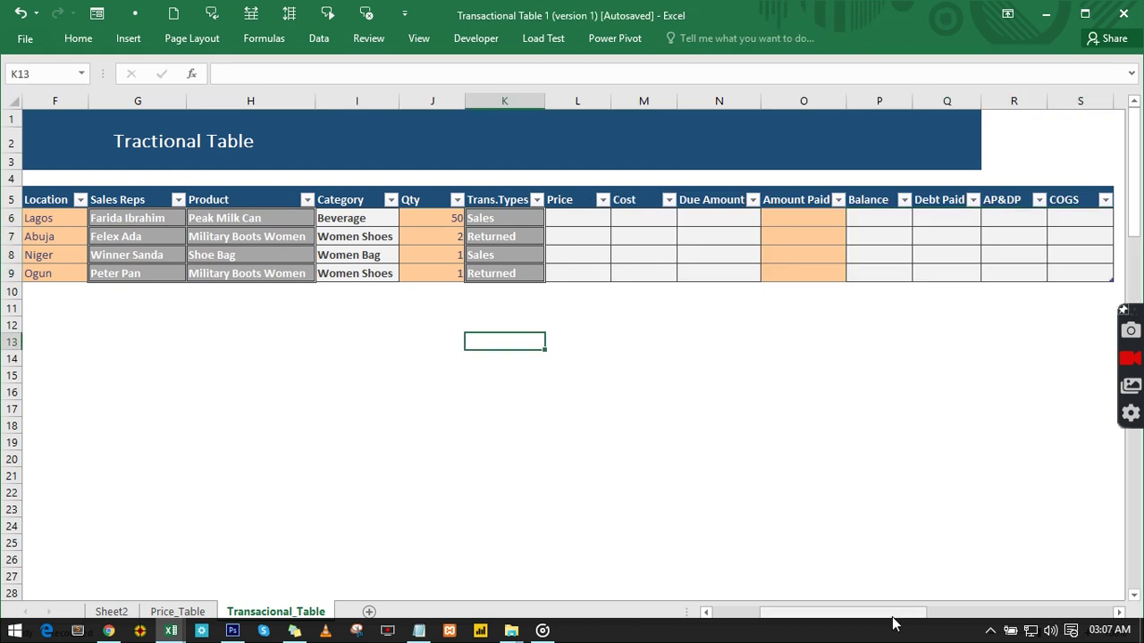
# - Review the styled columns of the transaction table, checking the Sales Date, Customer Name, Gender, Sales Reps, Product, Category and Qty cells
pyautogui.moveTo(890, 616); pyautogui.dragTo(454, 562)
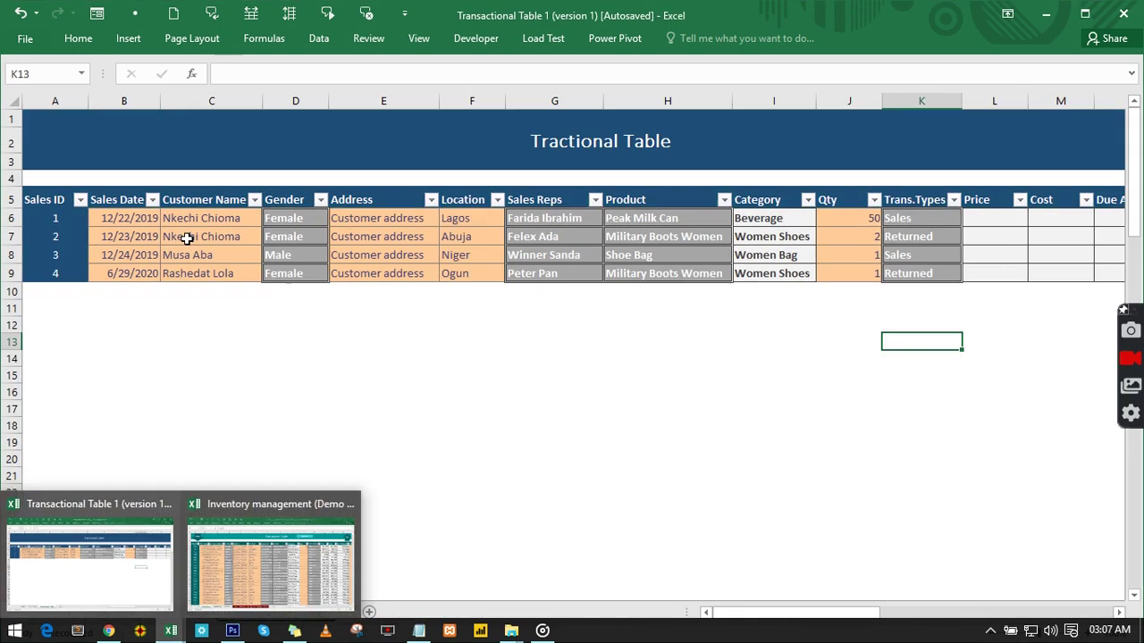
pyautogui.click(132, 218)
pyautogui.moveTo(132, 218); pyautogui.dragTo(190, 273)
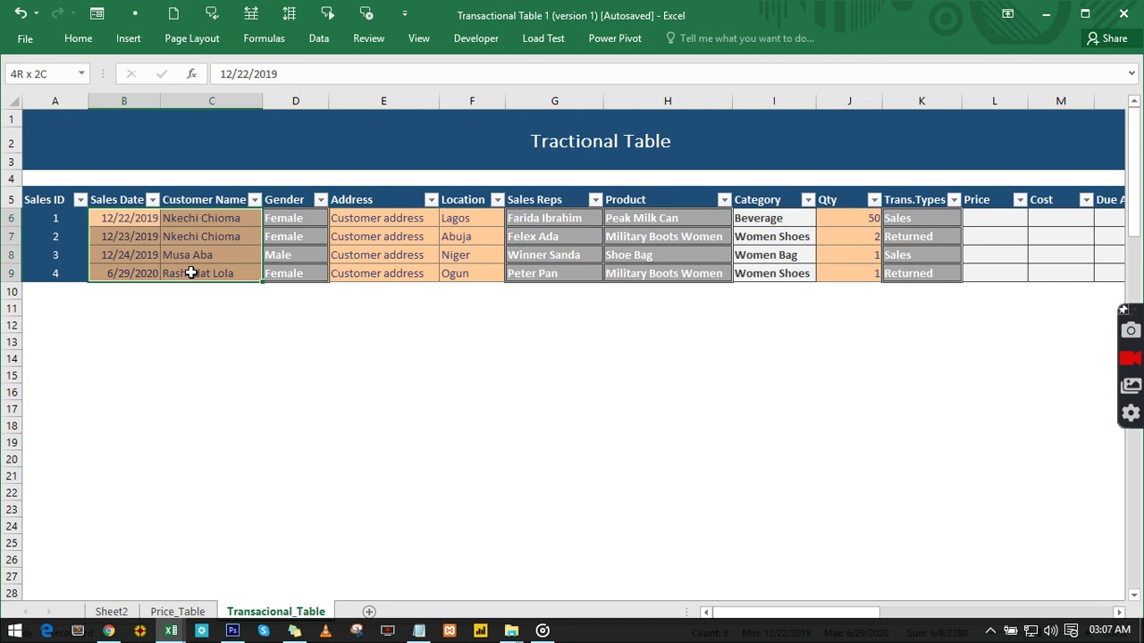
pyautogui.moveTo(123, 234); pyautogui.dragTo(141, 255)
pyautogui.click(136, 216)
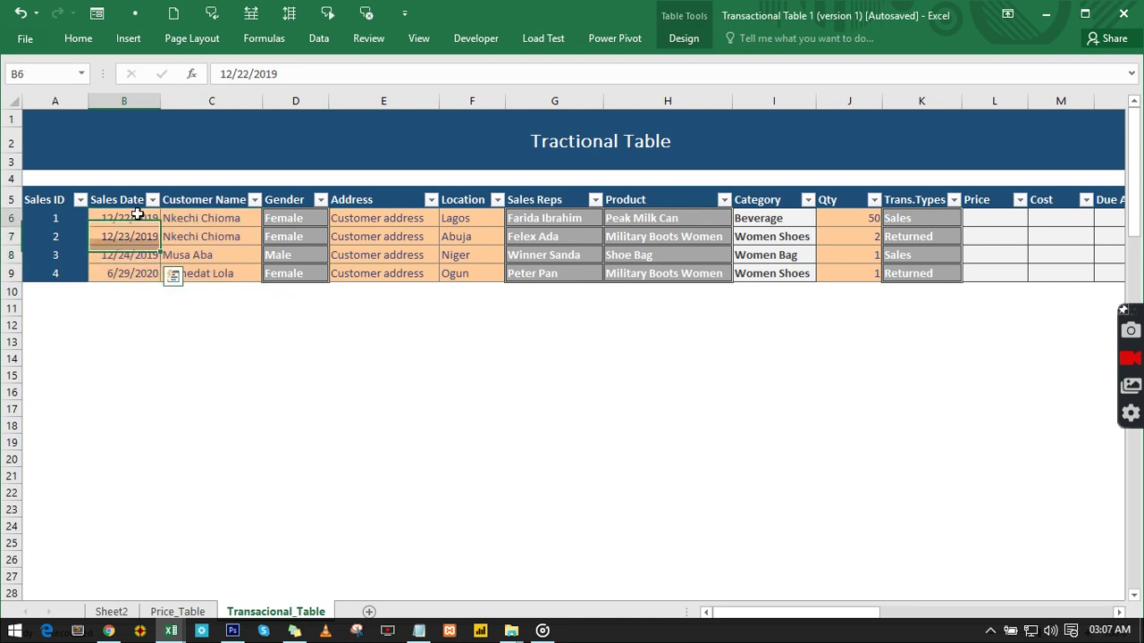
pyautogui.click(166, 222)
pyautogui.click(140, 255)
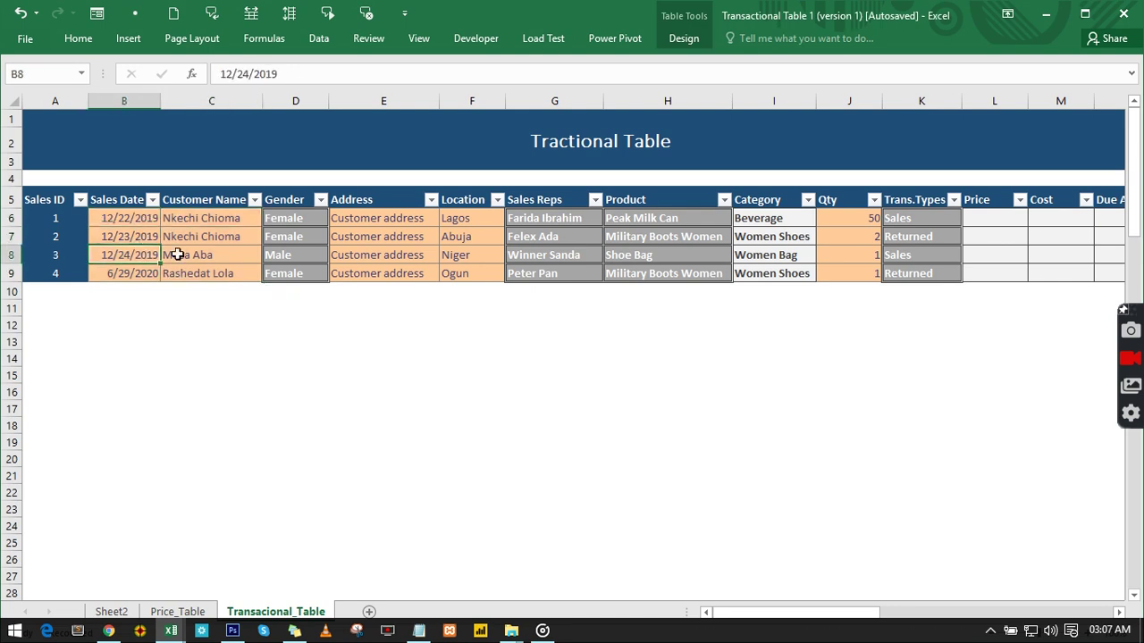
pyautogui.click(177, 254)
pyautogui.click(301, 219)
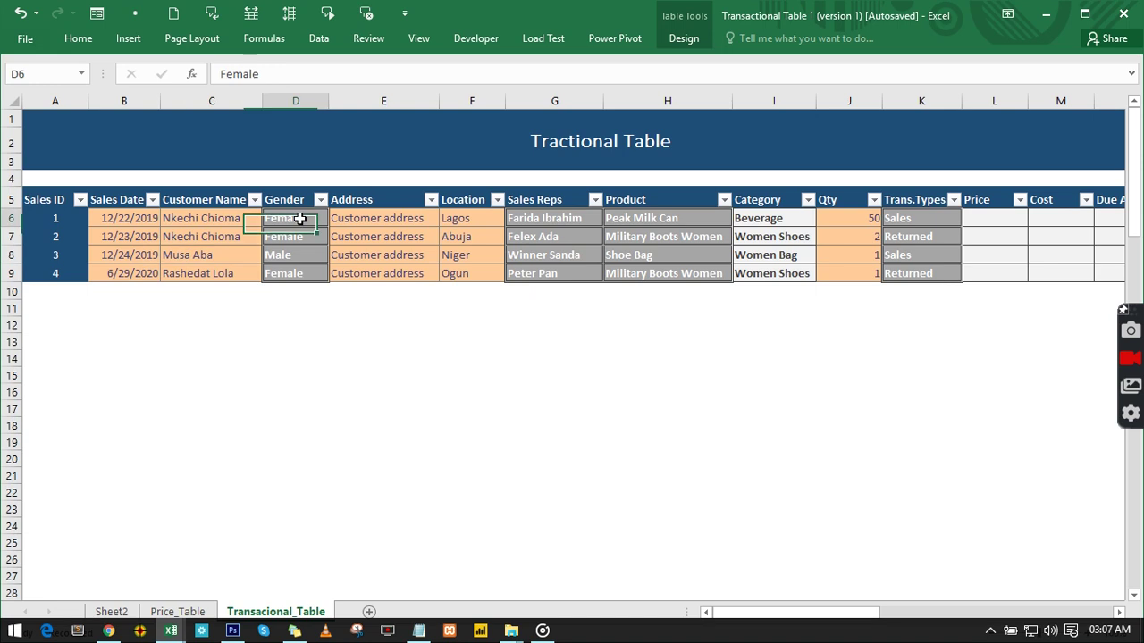
pyautogui.click(584, 220)
pyautogui.click(662, 224)
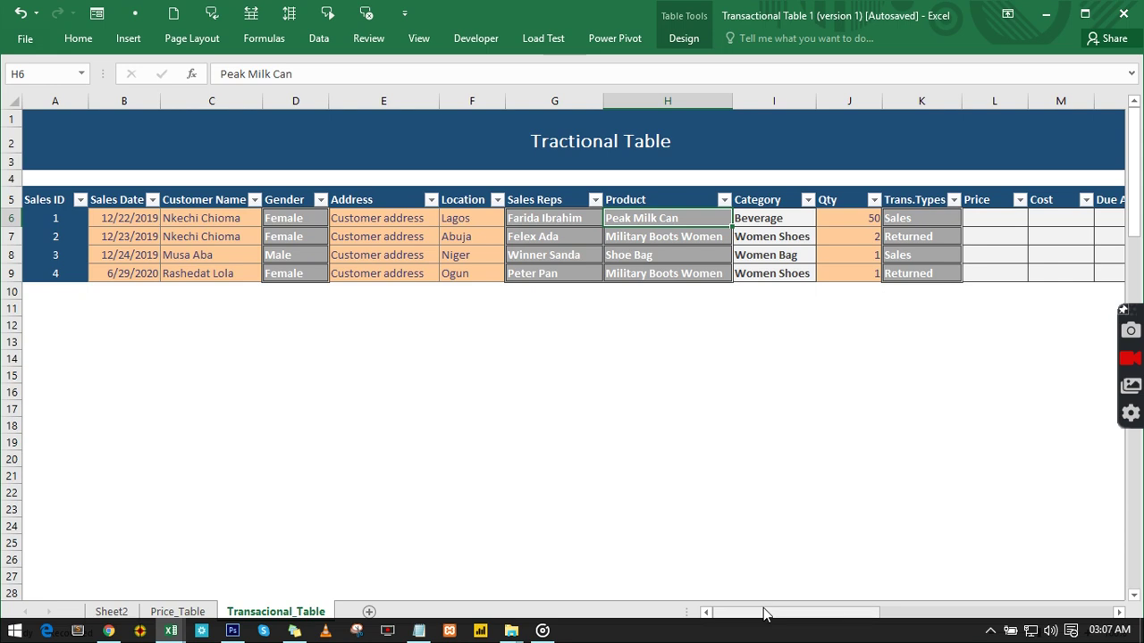
pyautogui.moveTo(764, 613); pyautogui.dragTo(838, 613)
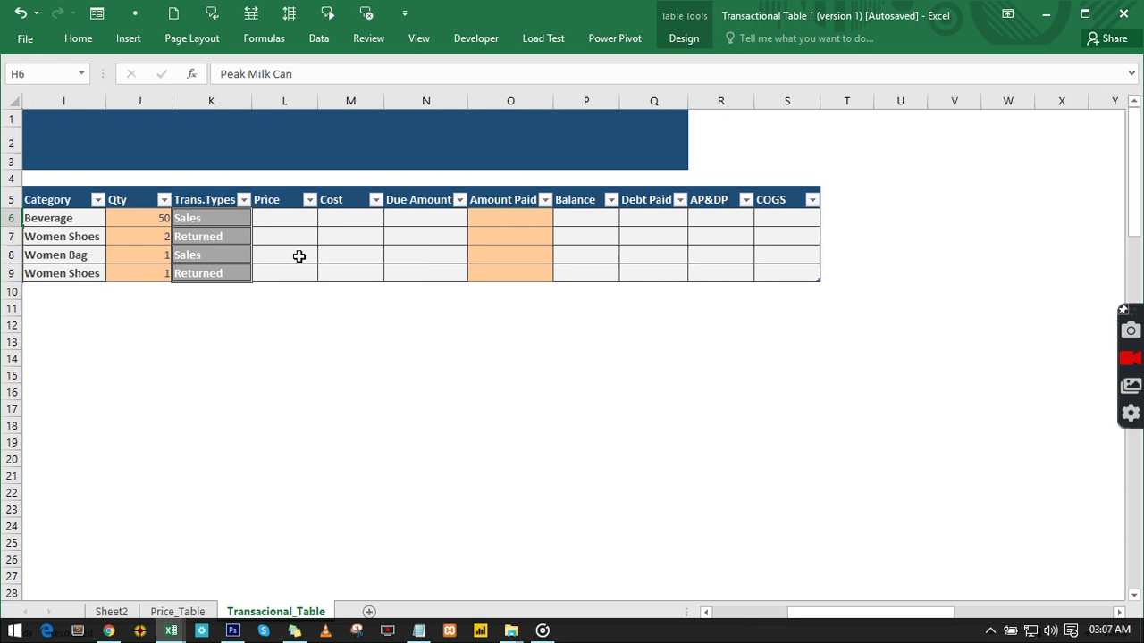
pyautogui.click(61, 220)
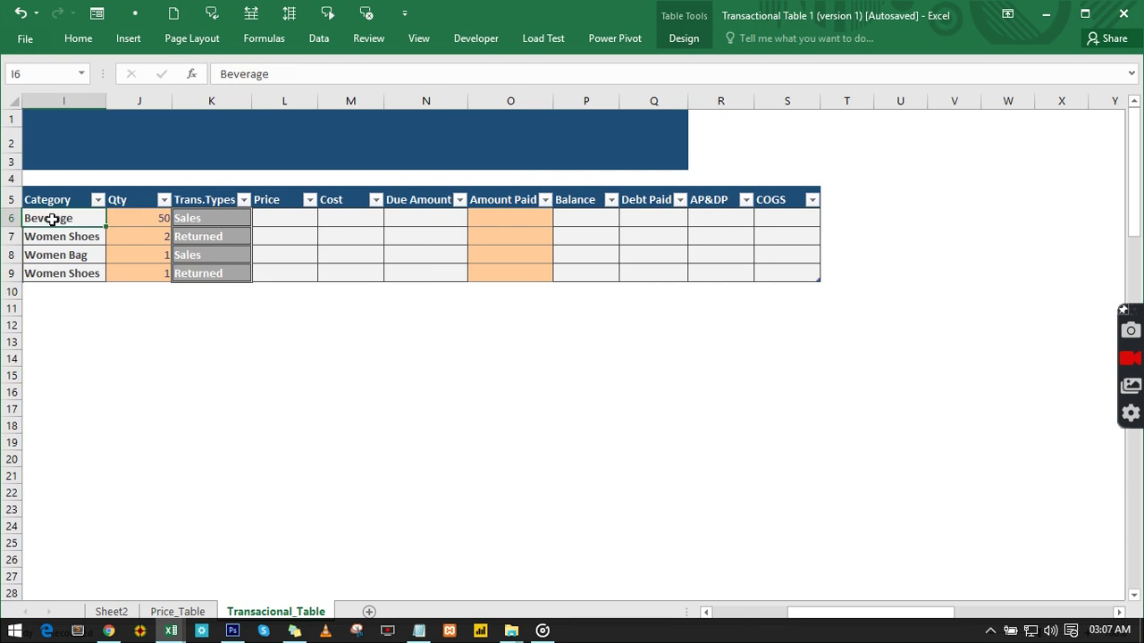
pyautogui.click(136, 220)
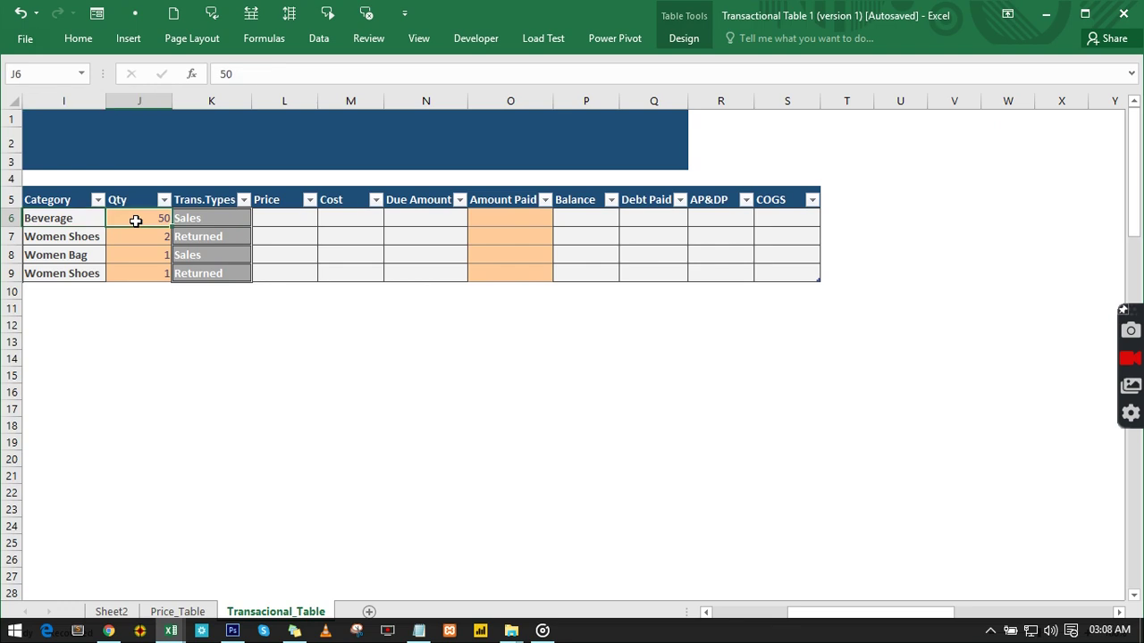
# - Enter the prices 190, 120, 30 and 90 in the Price cells L6:L9
pyautogui.click(262, 218)
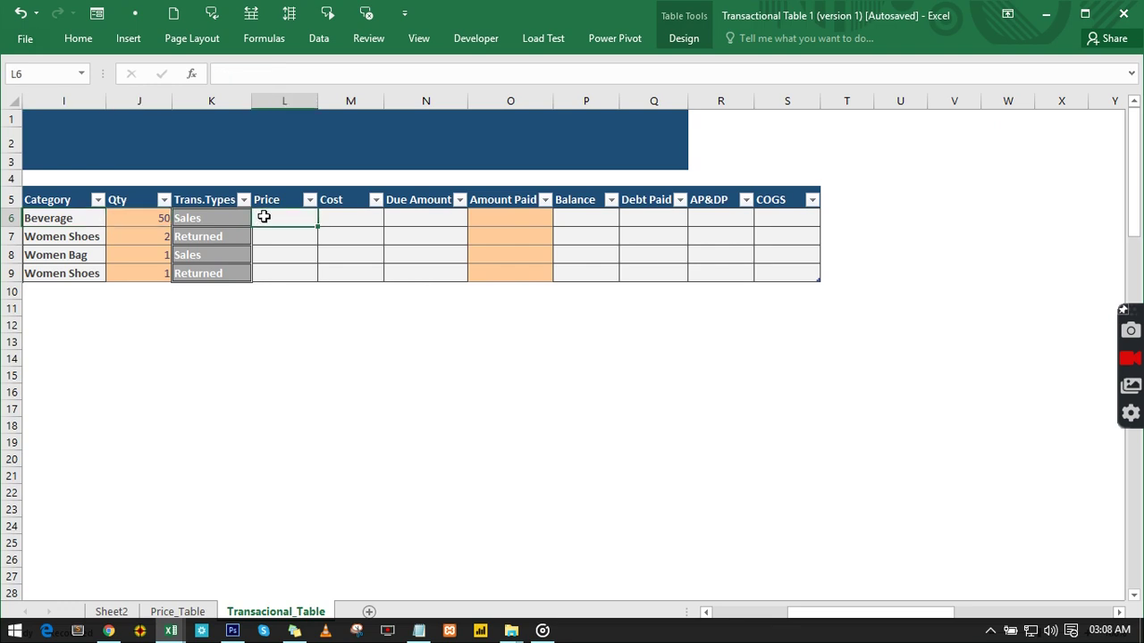
pyautogui.write('190')
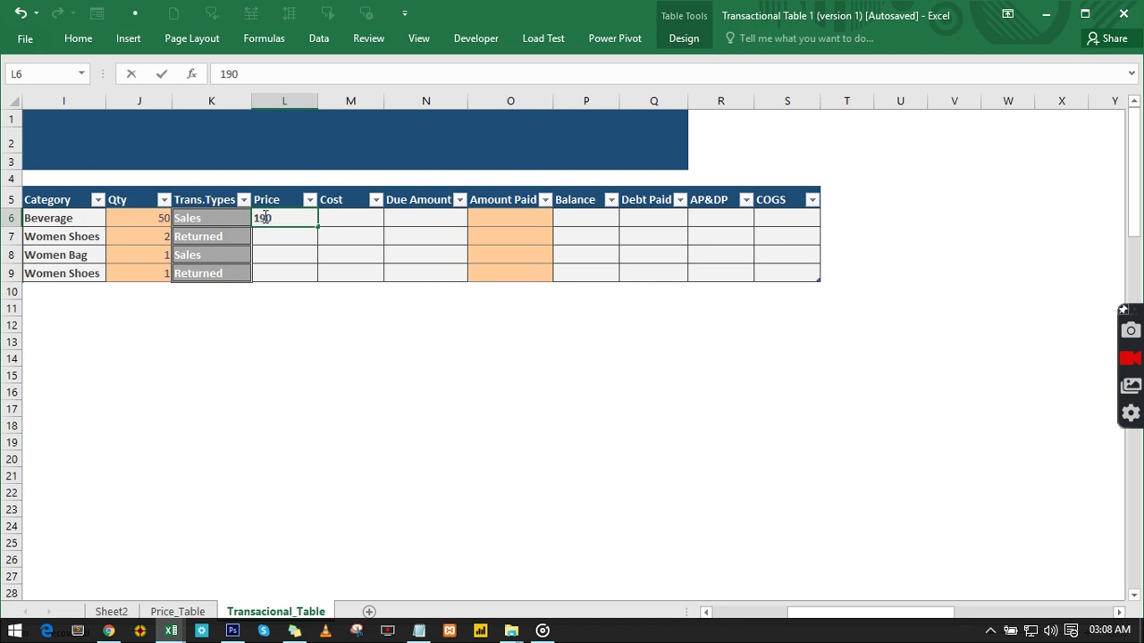
pyautogui.hotkey('ctrl', 'Return')
pyautogui.click(292, 238)
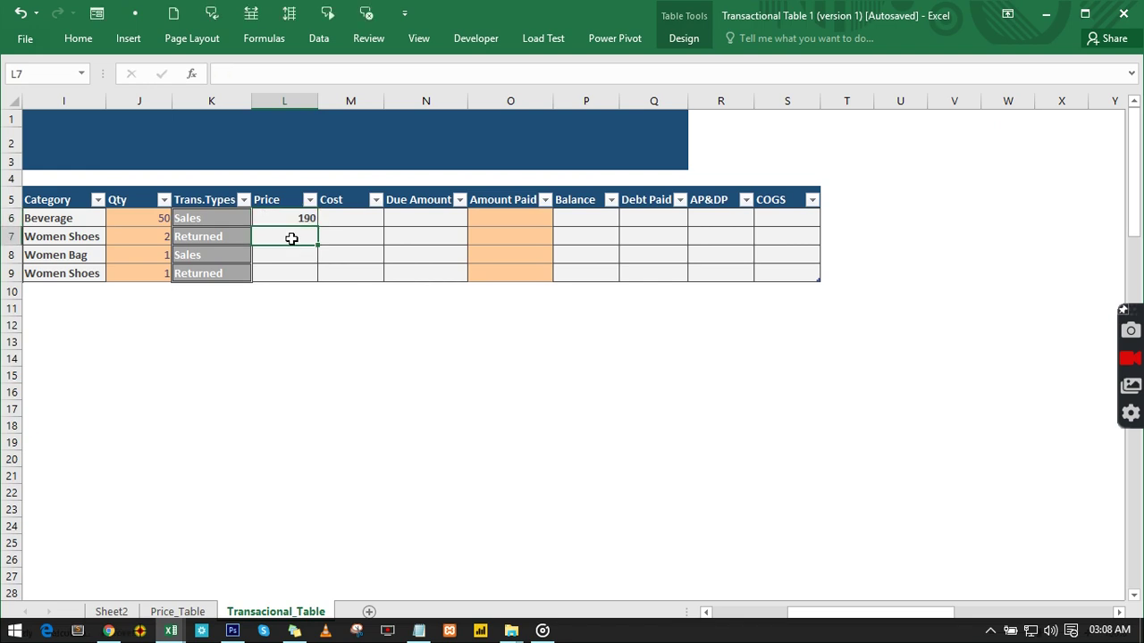
pyautogui.write('12')
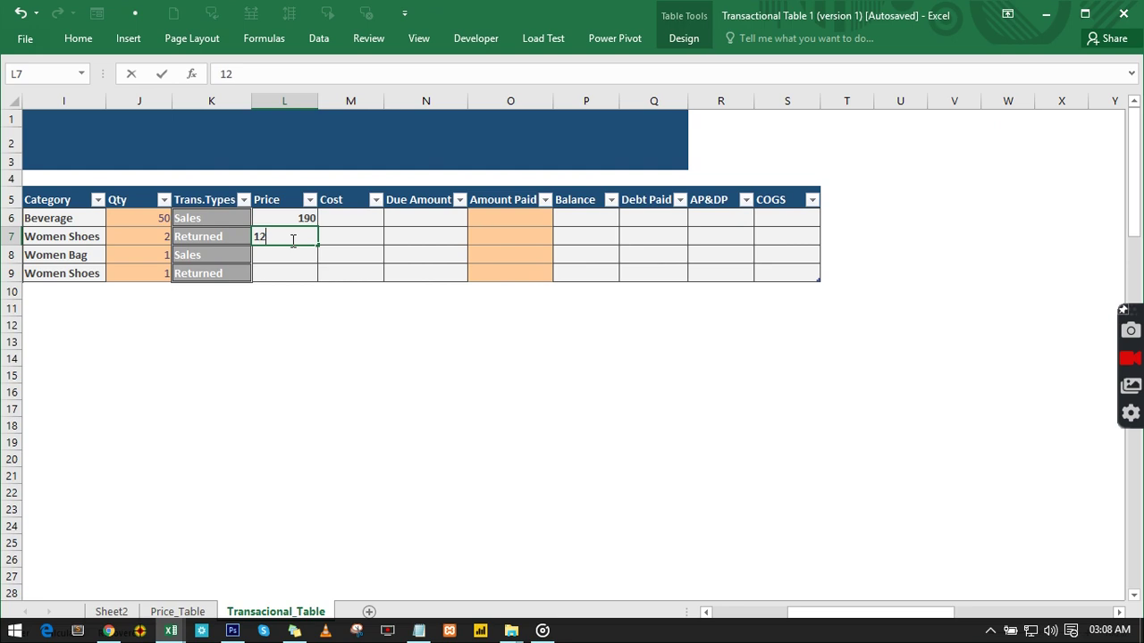
pyautogui.write('0')
pyautogui.hotkey('ctrl', 'Return')
pyautogui.press('Return')
pyautogui.write('30')
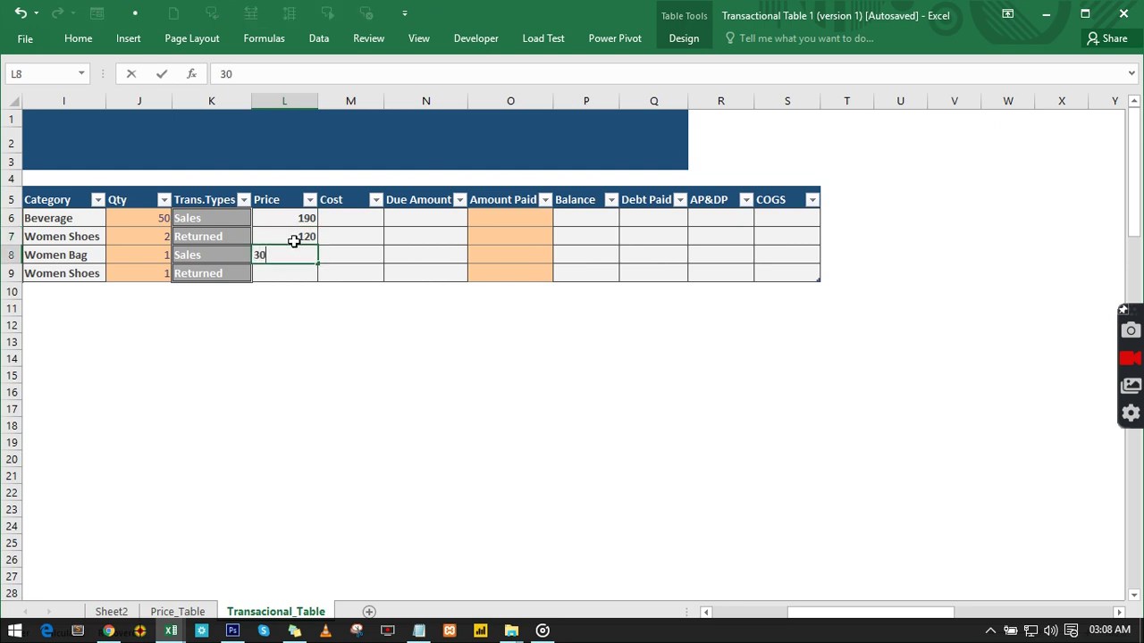
pyautogui.press('Return')
pyautogui.write('90')
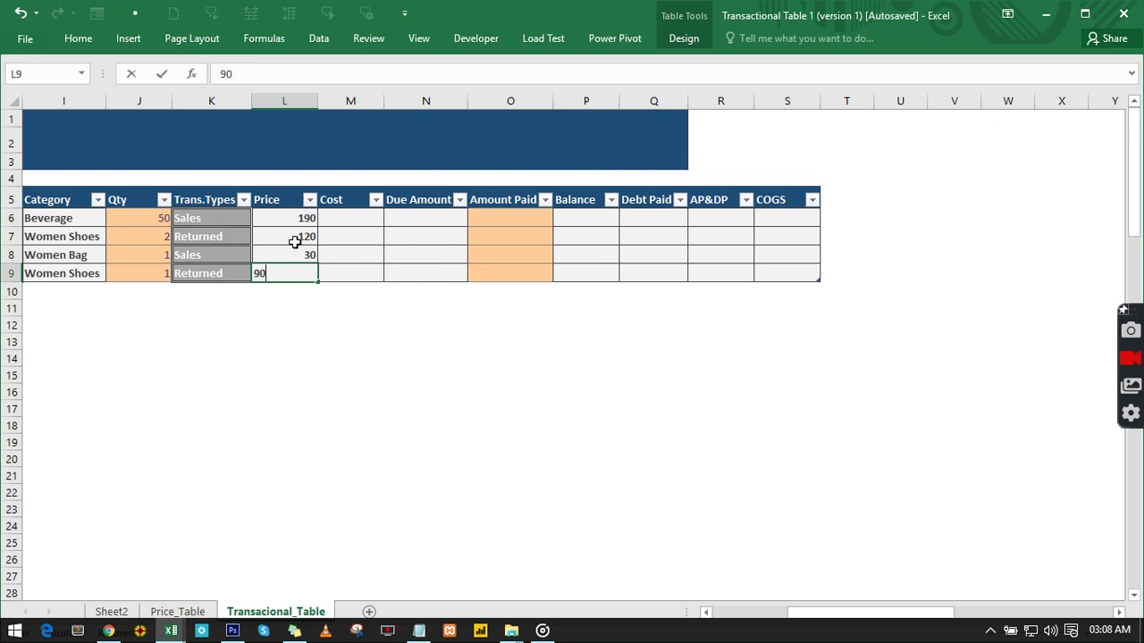
pyautogui.click(385, 351)
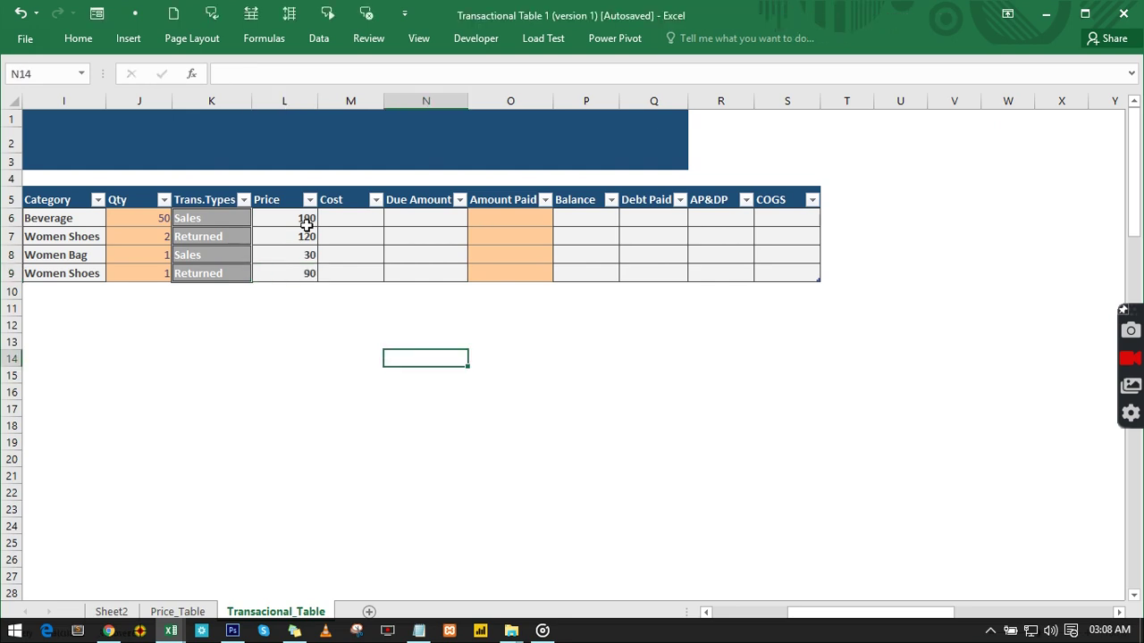
# - Enter the costs 120, 100, 20 and 50 in the Cost cells M6:M9
pyautogui.click(335, 218)
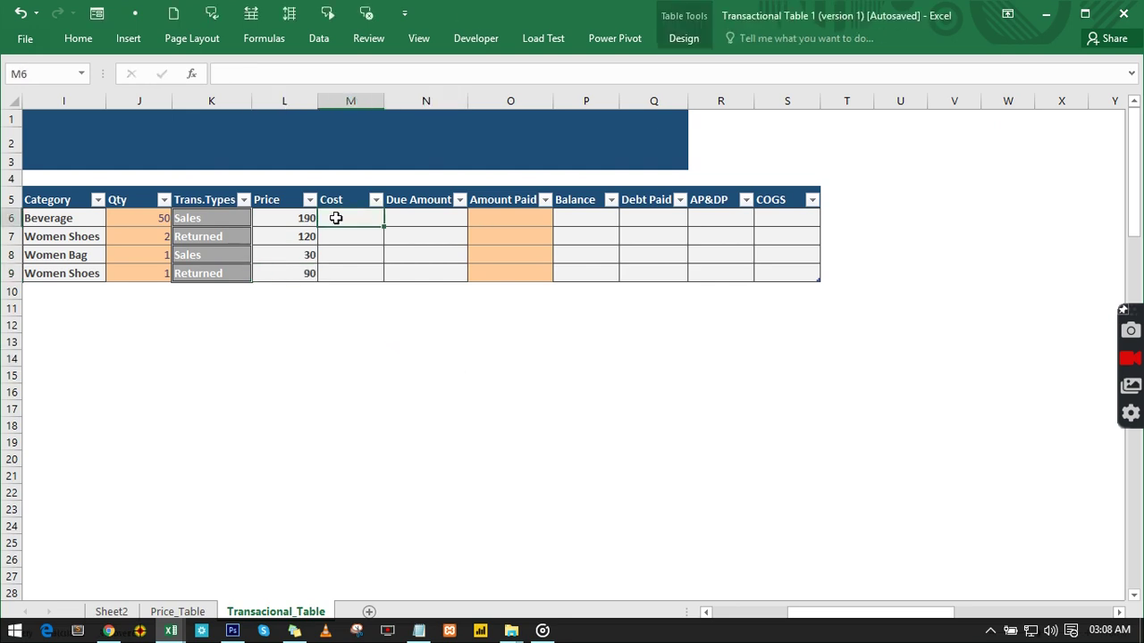
pyautogui.write('120')
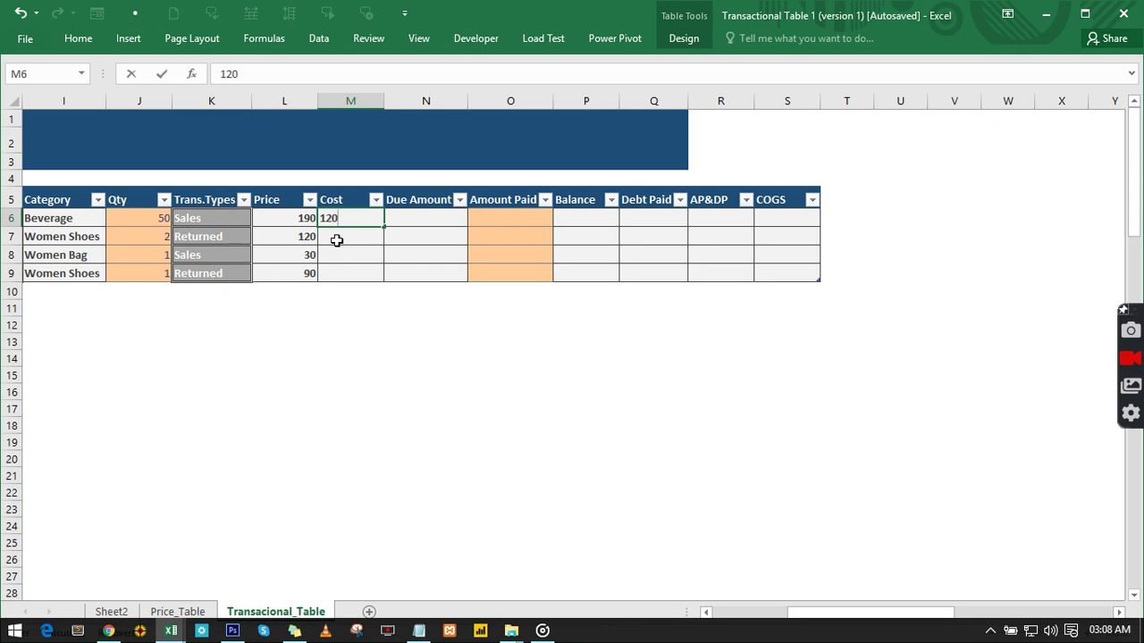
pyautogui.click(335, 237)
pyautogui.write('100')
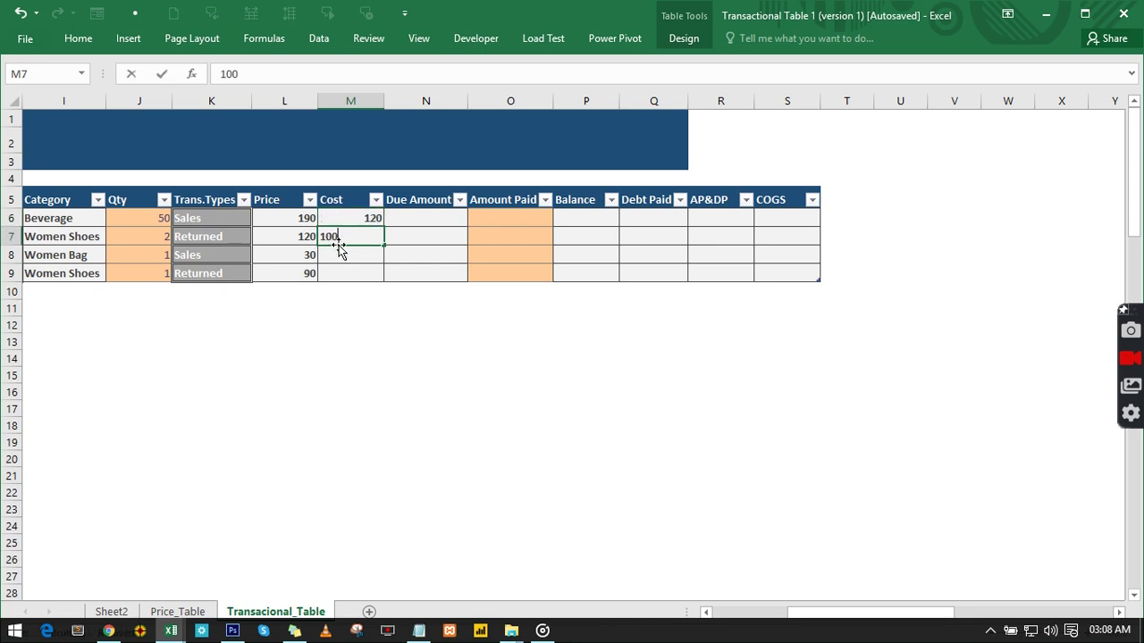
pyautogui.click(339, 251)
pyautogui.write('50')
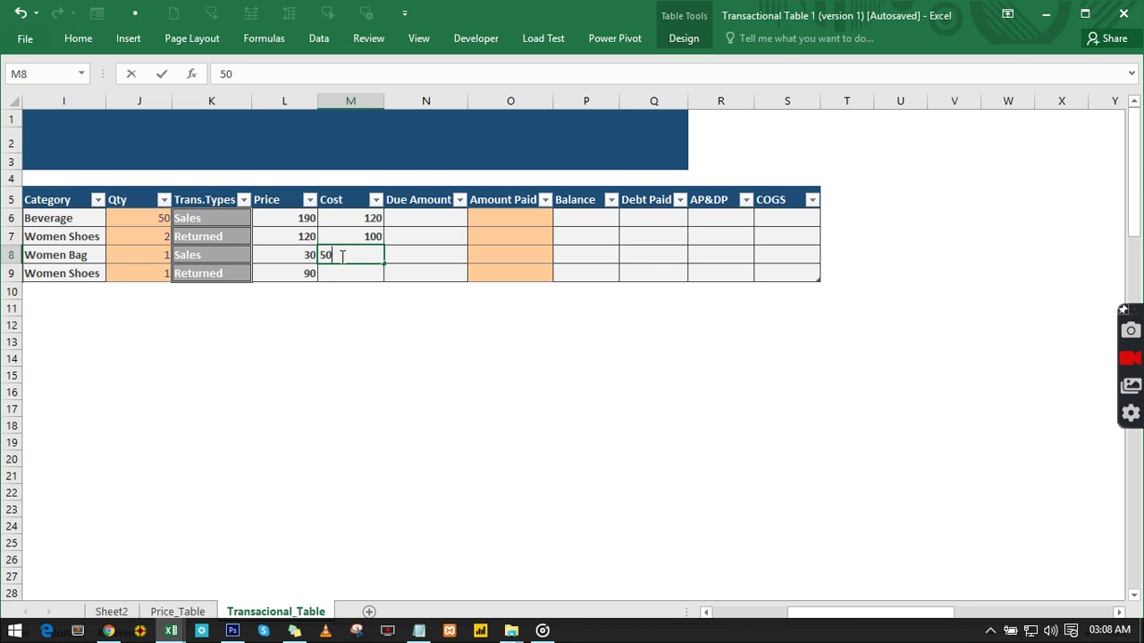
pyautogui.click(343, 272)
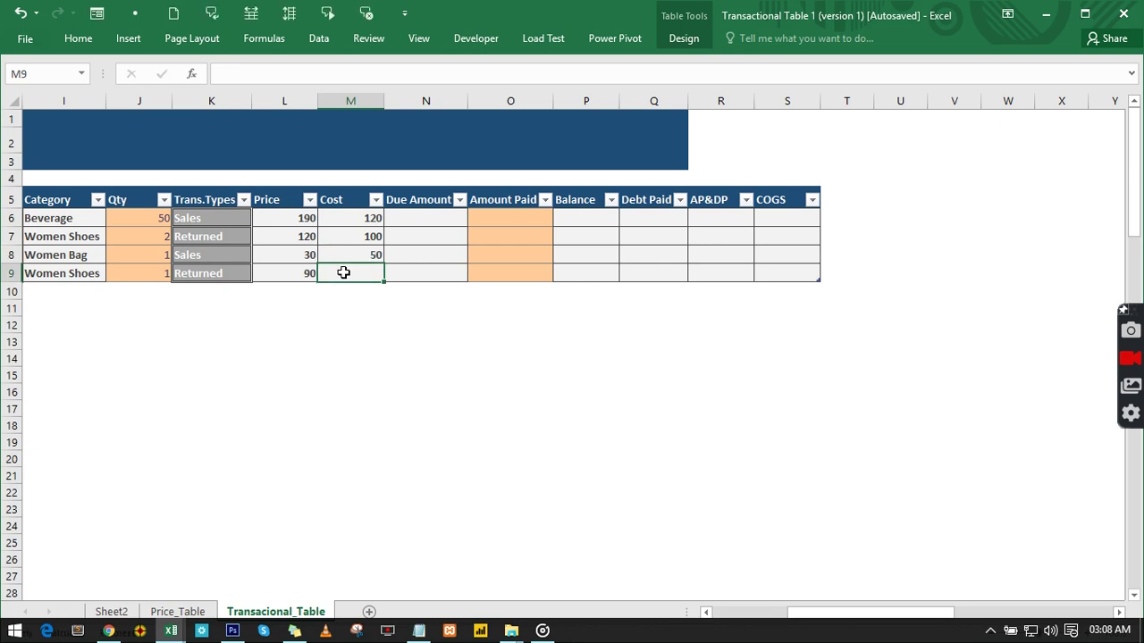
pyautogui.click(360, 256)
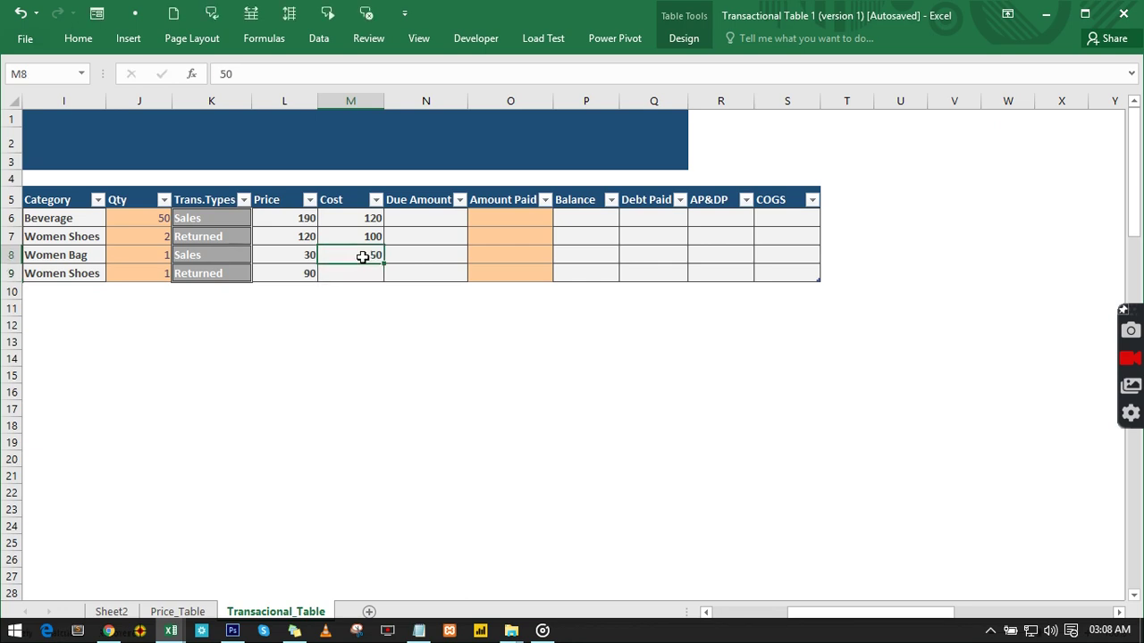
pyautogui.write('20')
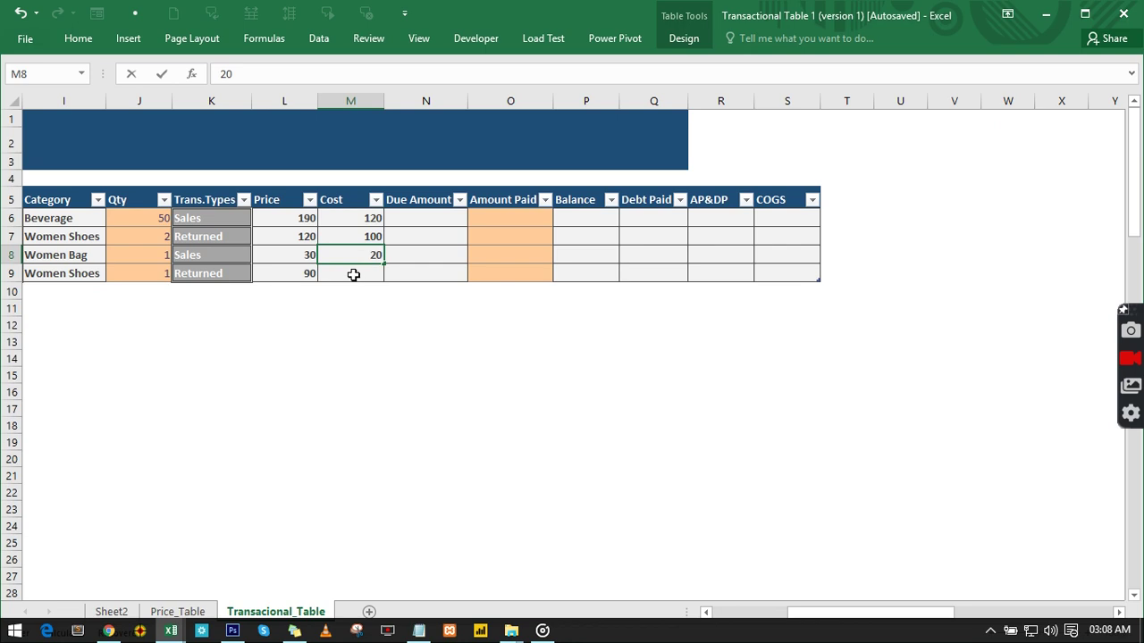
pyautogui.click(354, 275)
pyautogui.write('50')
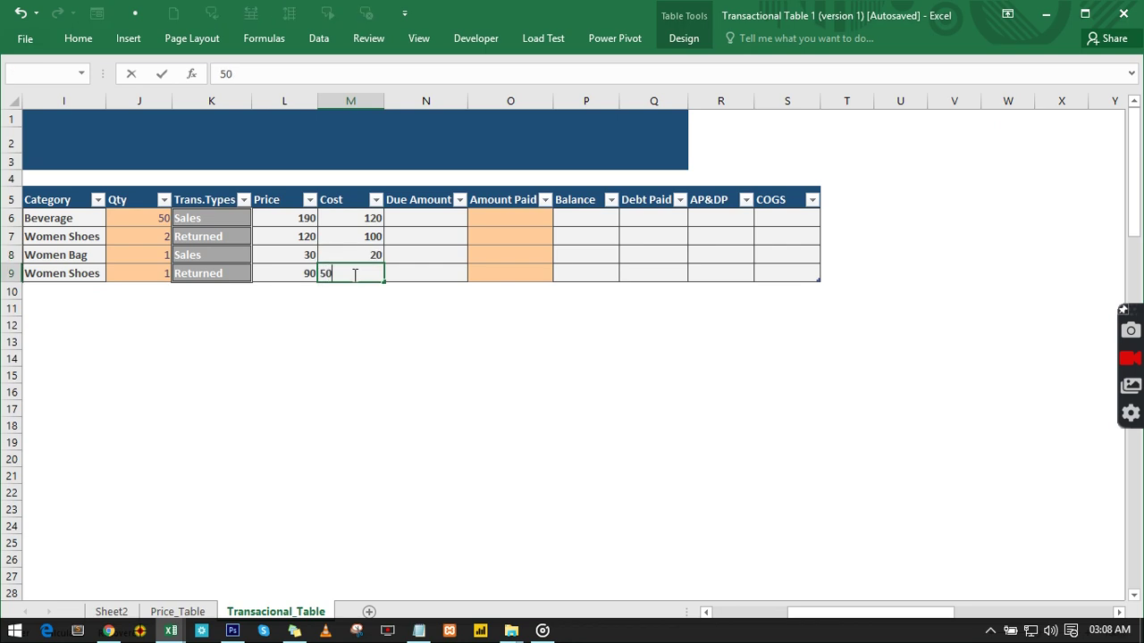
pyautogui.click(412, 259)
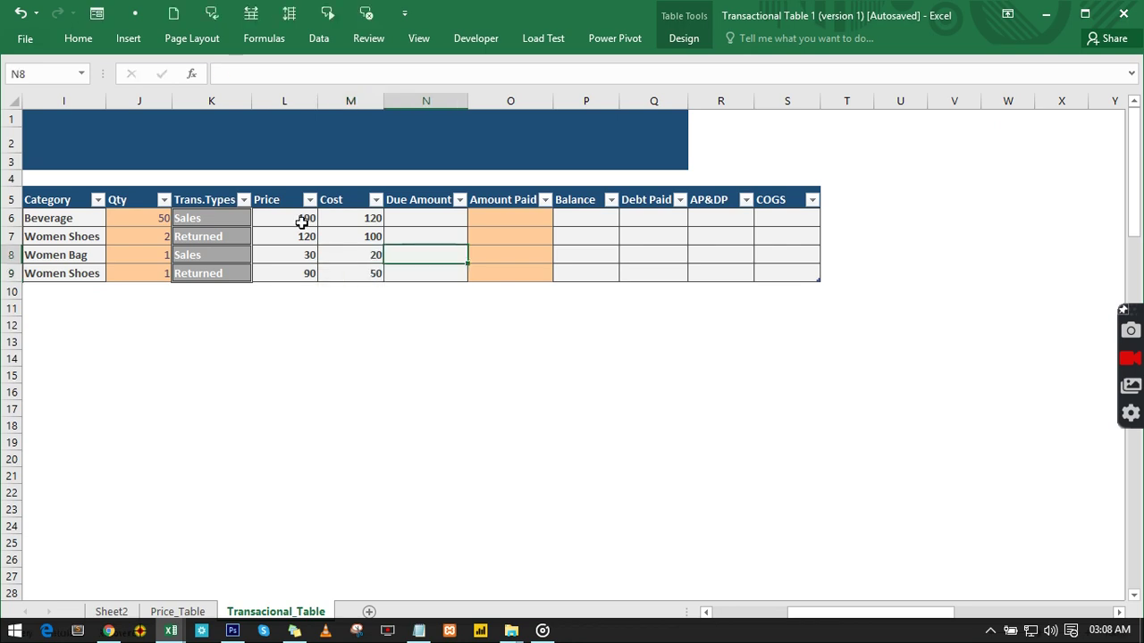
# - Format the Price through COGS cells L6:S9 as Currency with the $ symbol and 0 decimal places
pyautogui.moveTo(286, 217); pyautogui.dragTo(807, 272)
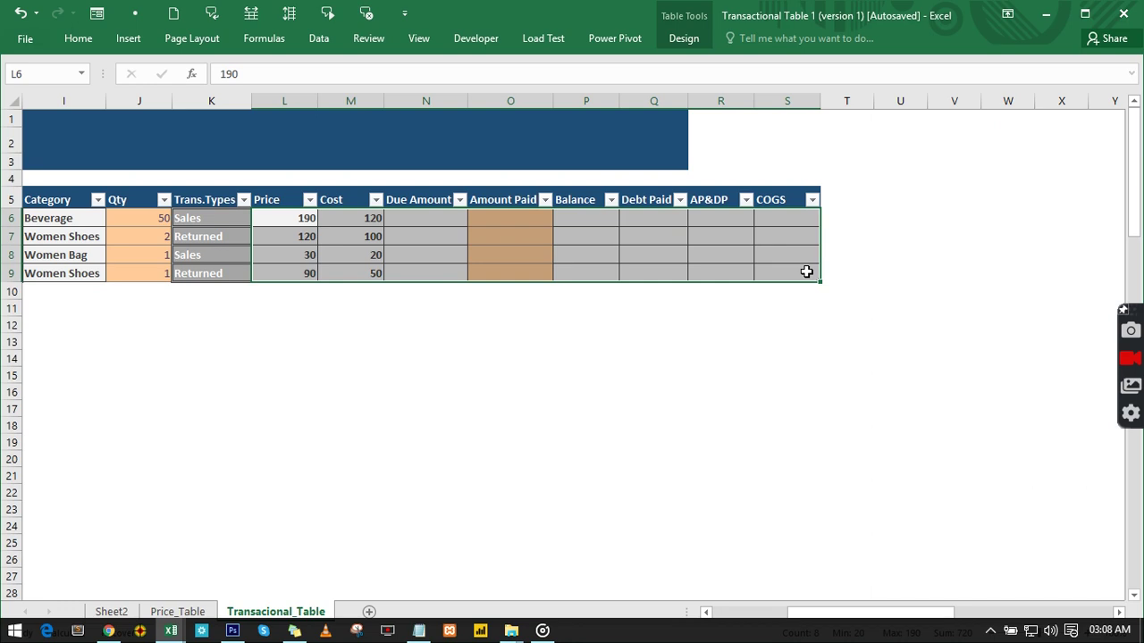
pyautogui.hotkey('ctrl', '1')
pyautogui.click(652, 100)
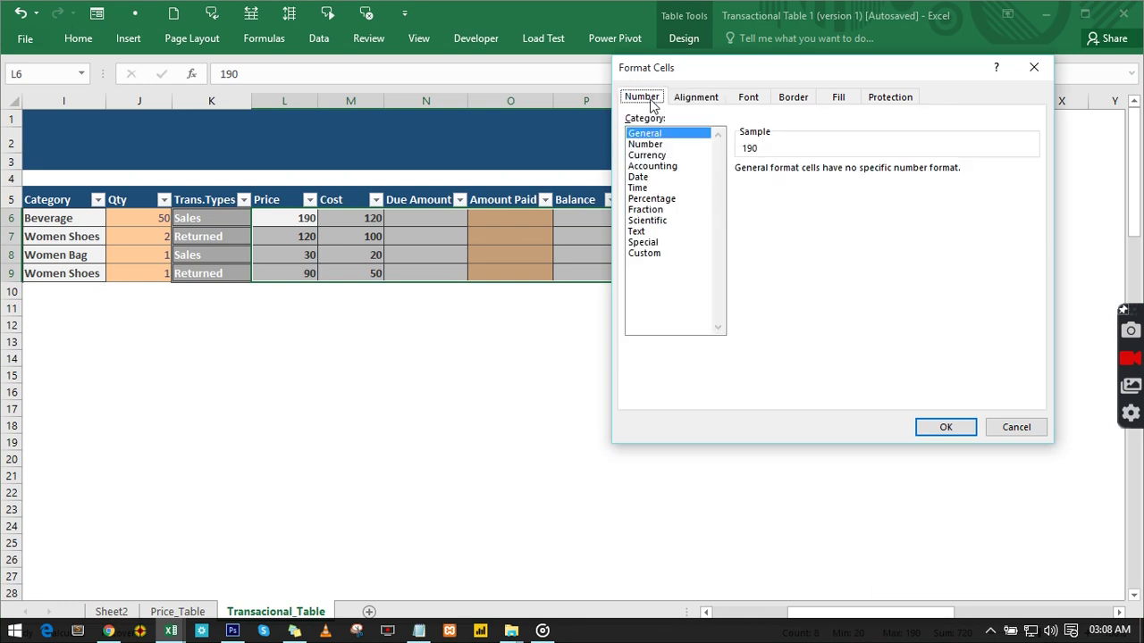
pyautogui.click(655, 157)
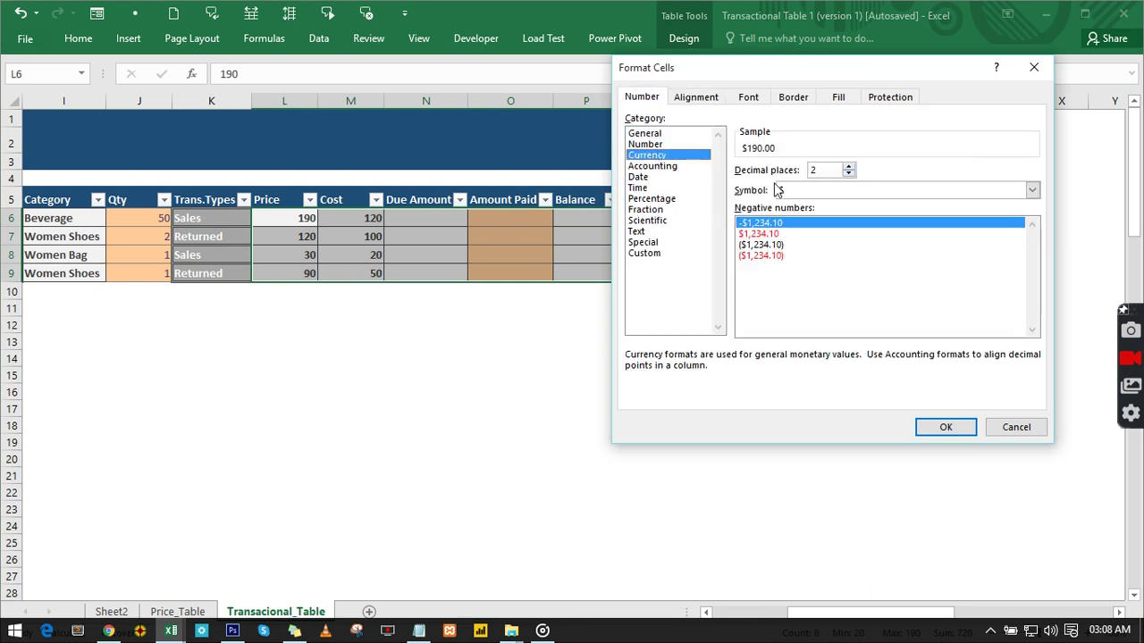
pyautogui.click(848, 175)
pyautogui.click(848, 175)
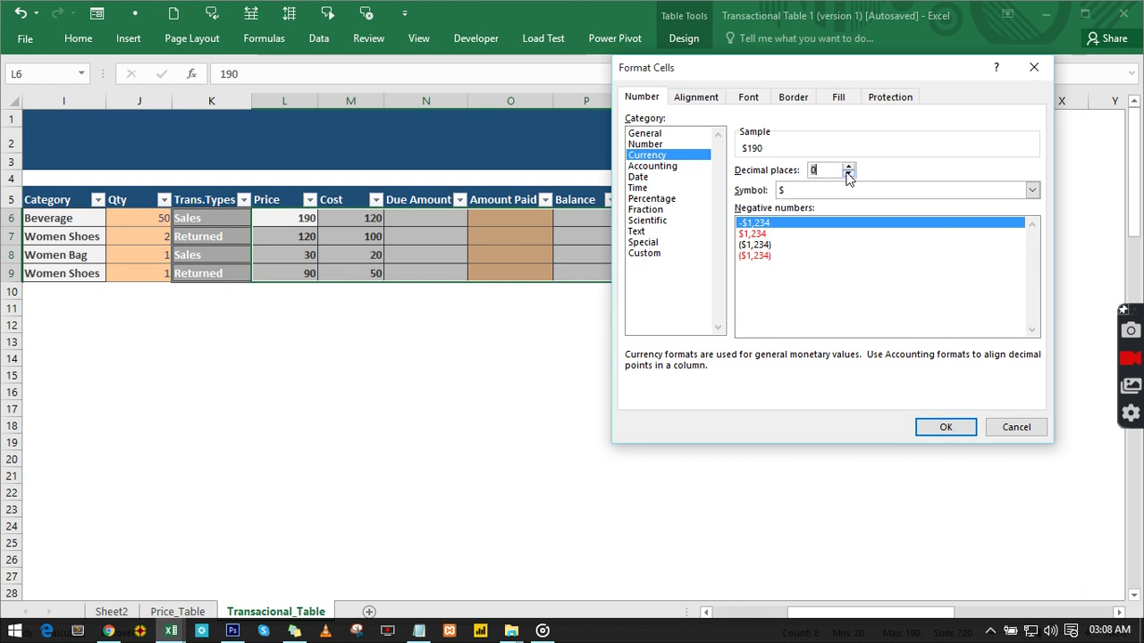
pyautogui.click(1032, 190)
pyautogui.scroll(-3, 1032, 225)
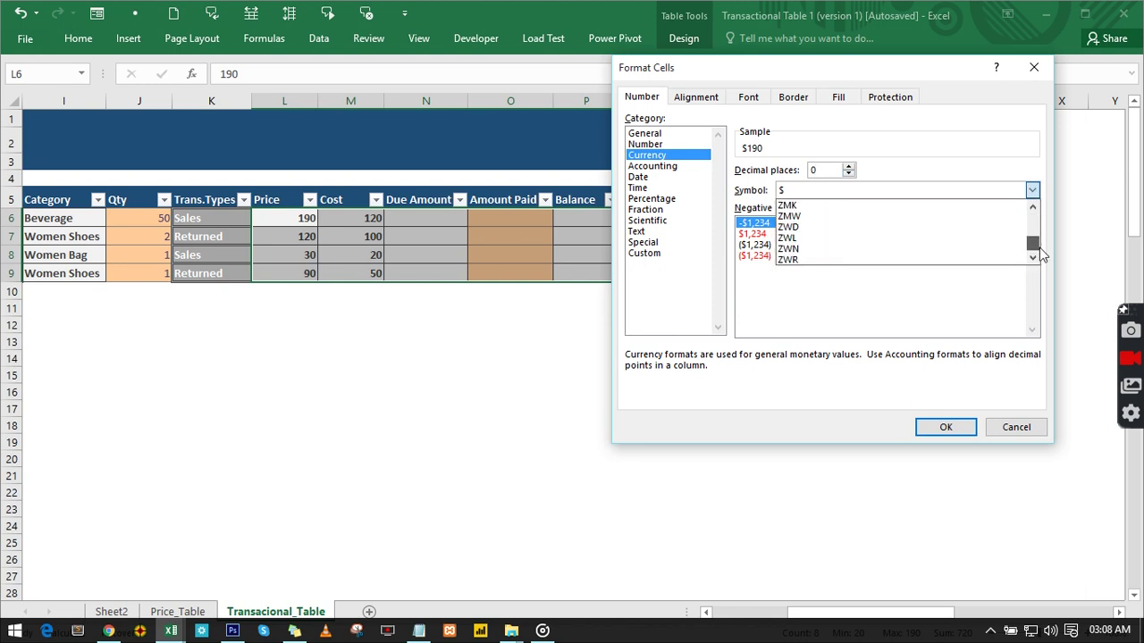
pyautogui.scroll(3, 1032, 225)
pyautogui.click(911, 152)
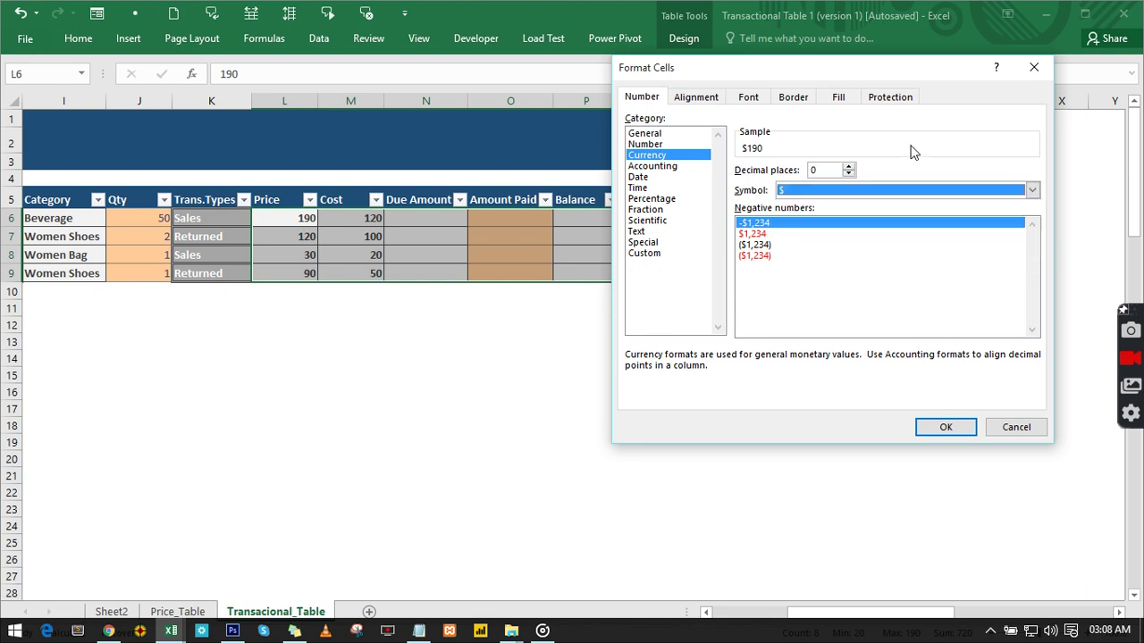
pyautogui.click(947, 427)
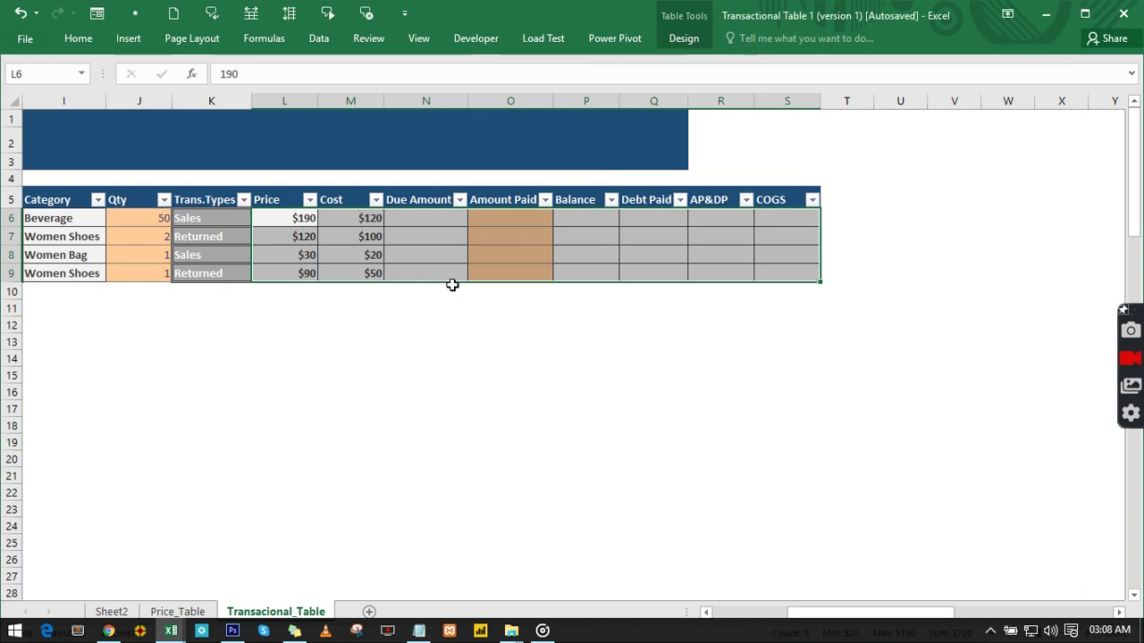
pyautogui.click(410, 218)
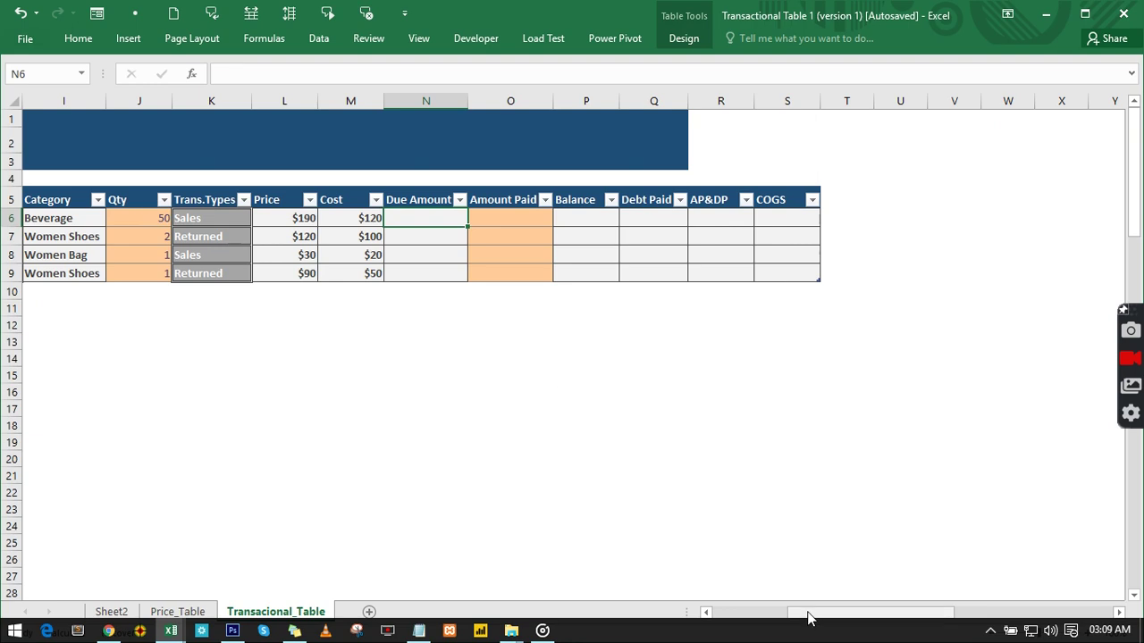
pyautogui.moveTo(811, 617); pyautogui.dragTo(799, 617)
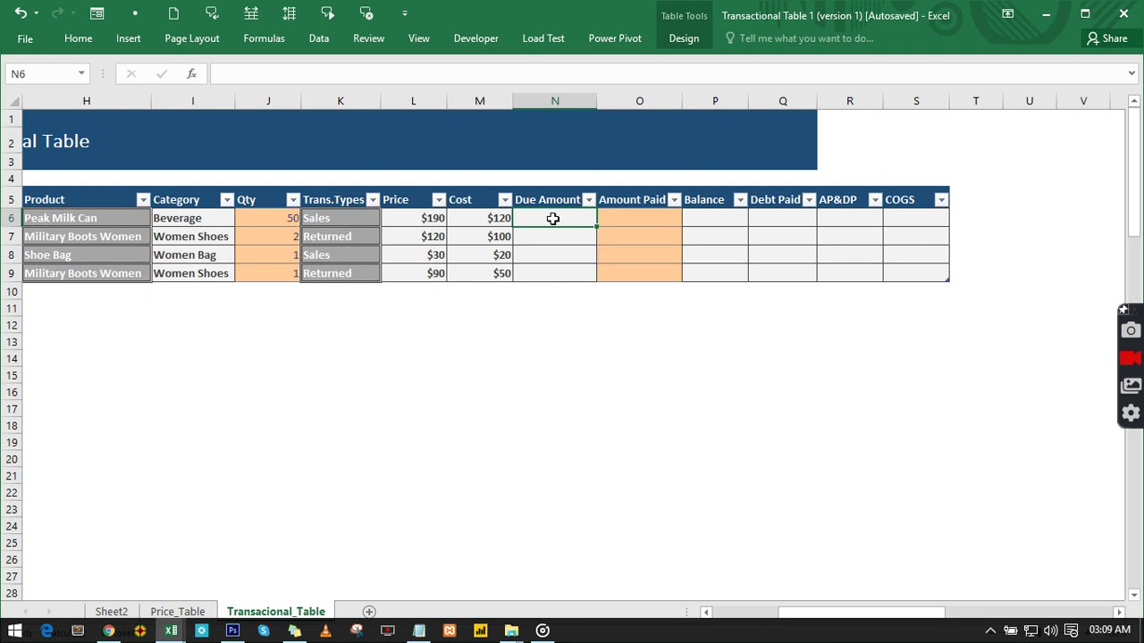
pyautogui.write('=')
pyautogui.click(273, 220)
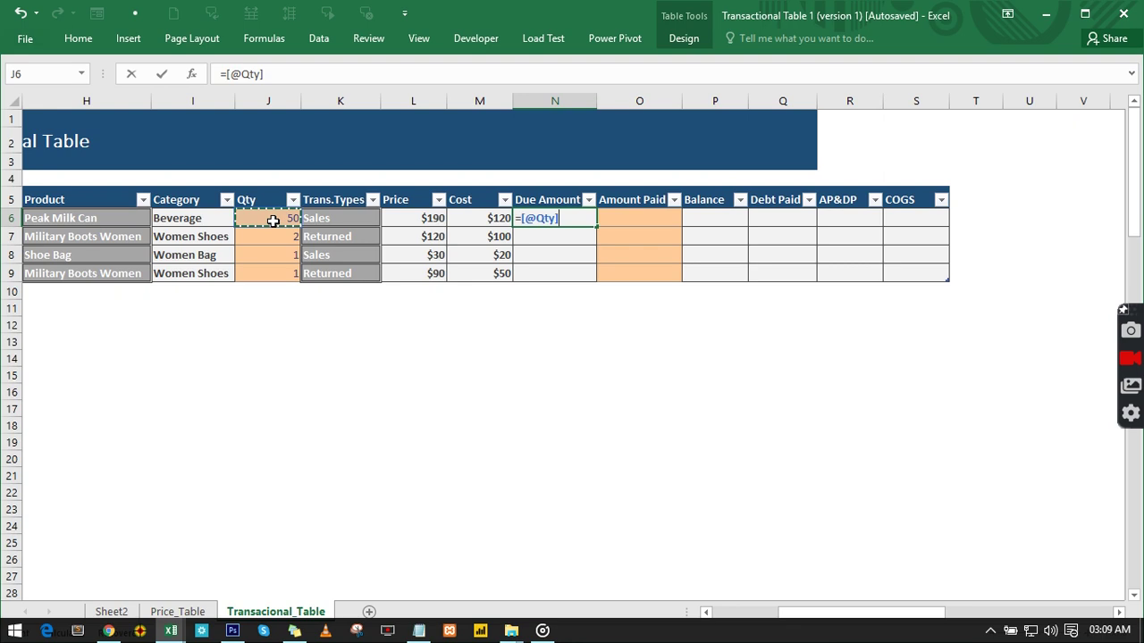
pyautogui.write('*')
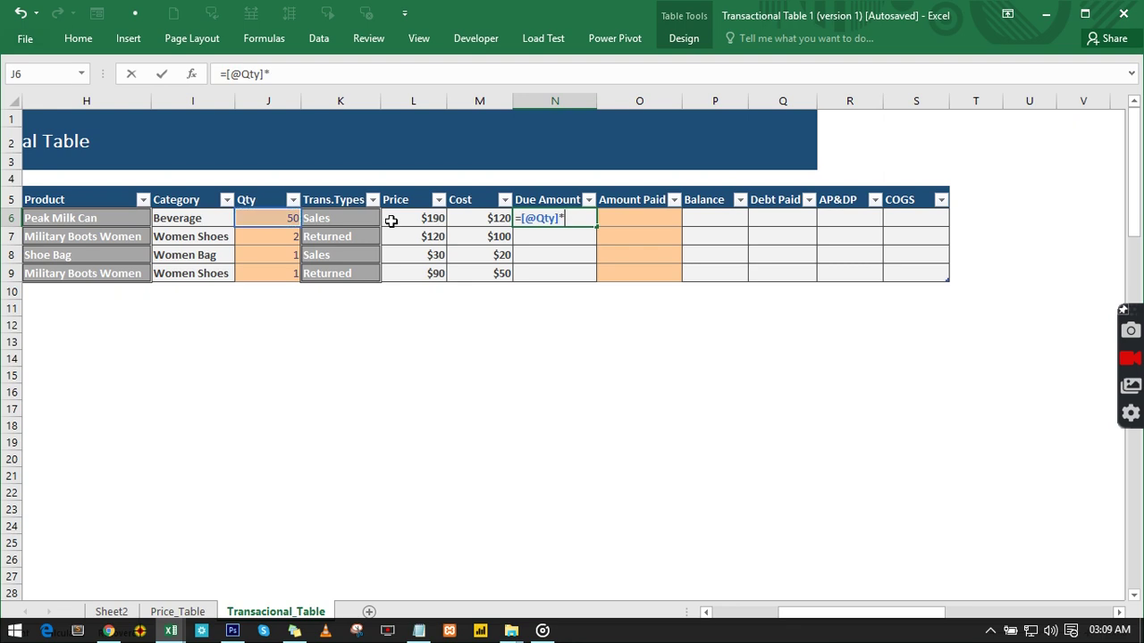
pyautogui.click(420, 219)
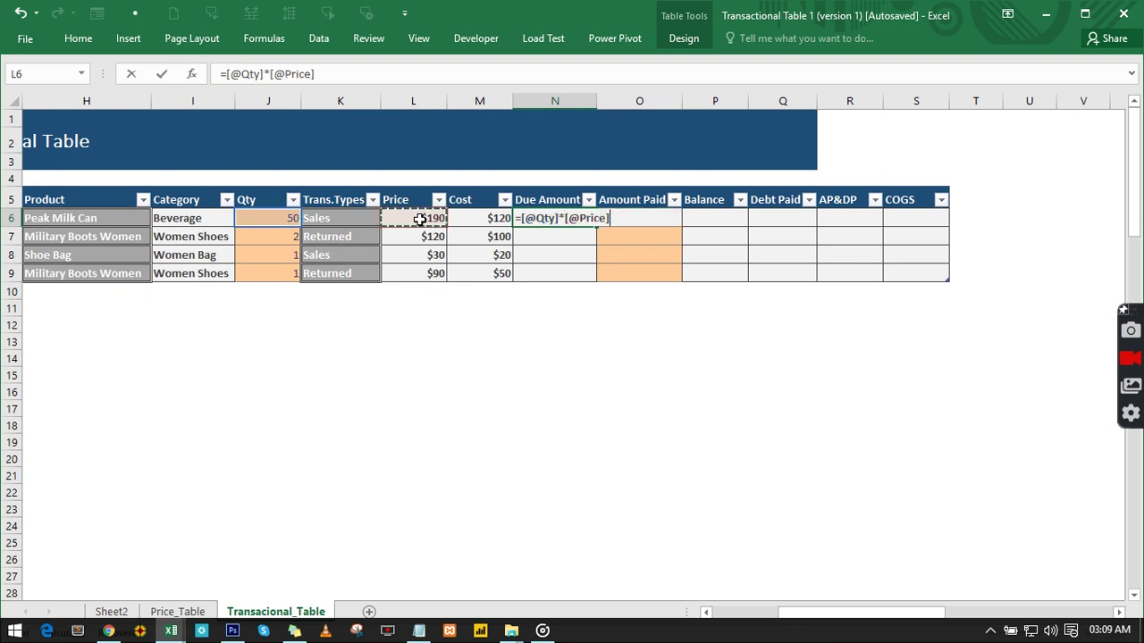
pyautogui.press('Return')
# - Fill the Balance column with a formula that subtracts Amount Paid from Due Amount, =[@[Due Amount]]-[@[Amount Paid]]
pyautogui.click(654, 215)
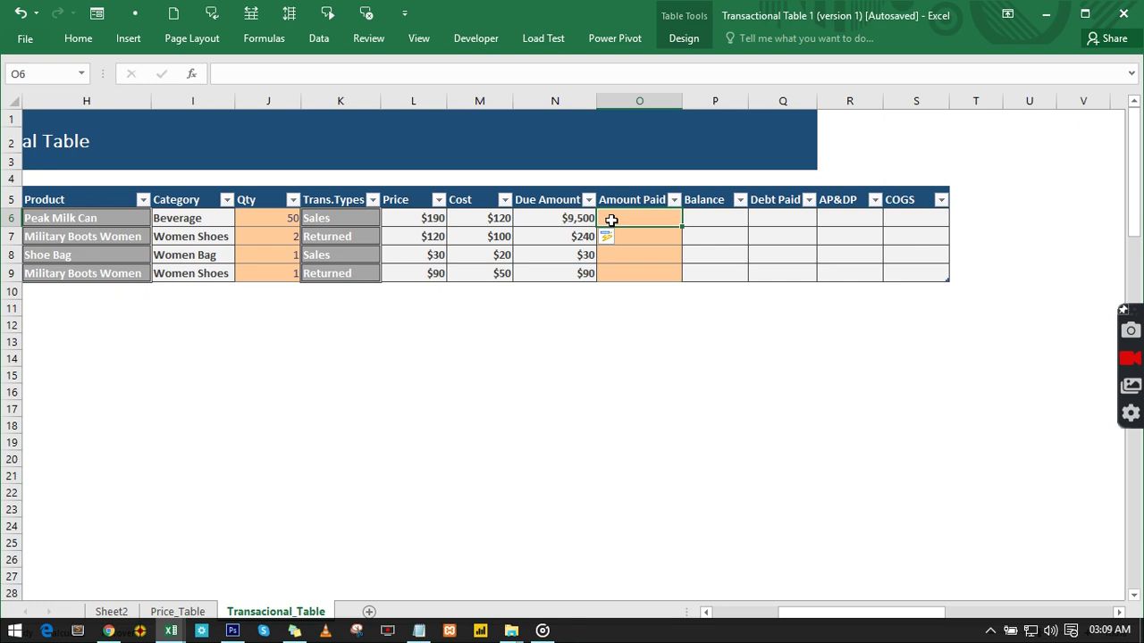
pyautogui.click(708, 218)
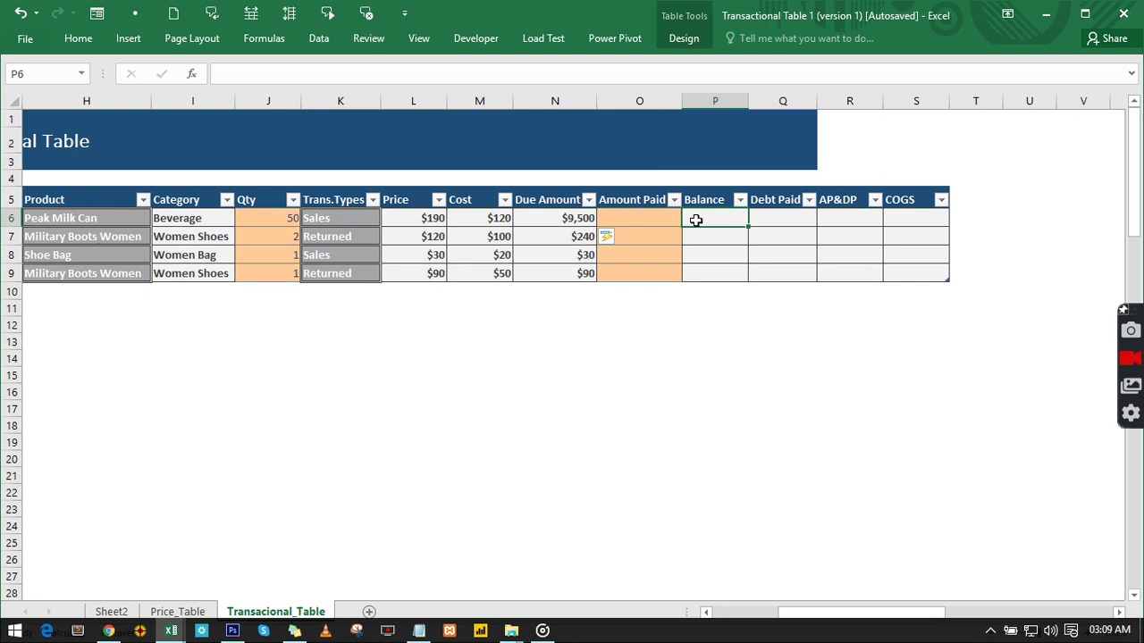
pyautogui.write('=')
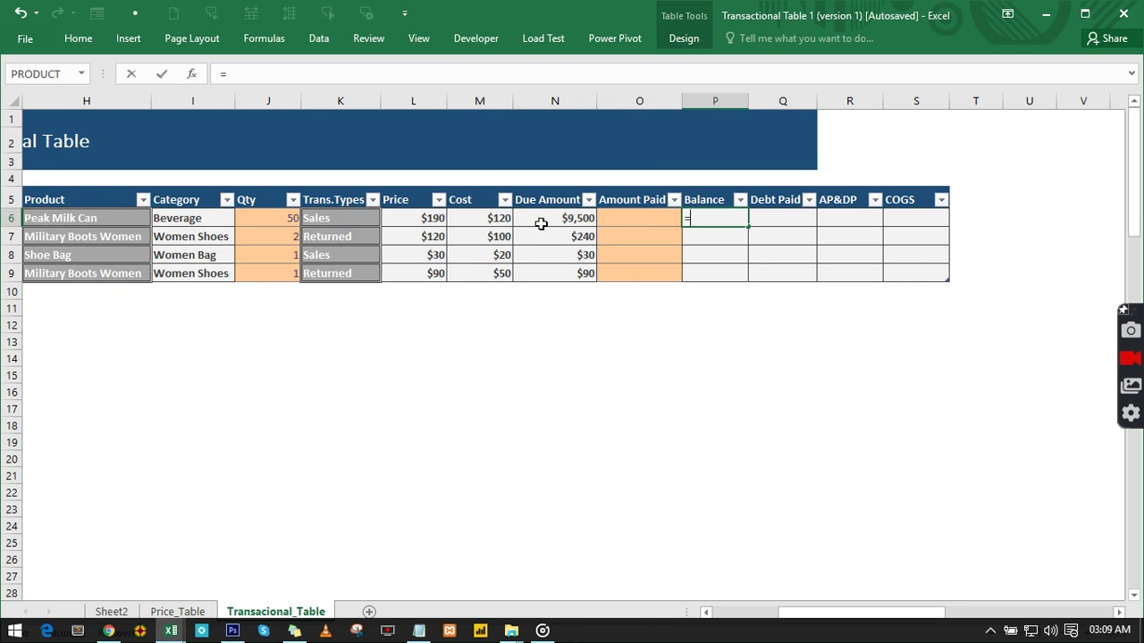
pyautogui.click(540, 223)
pyautogui.write('-')
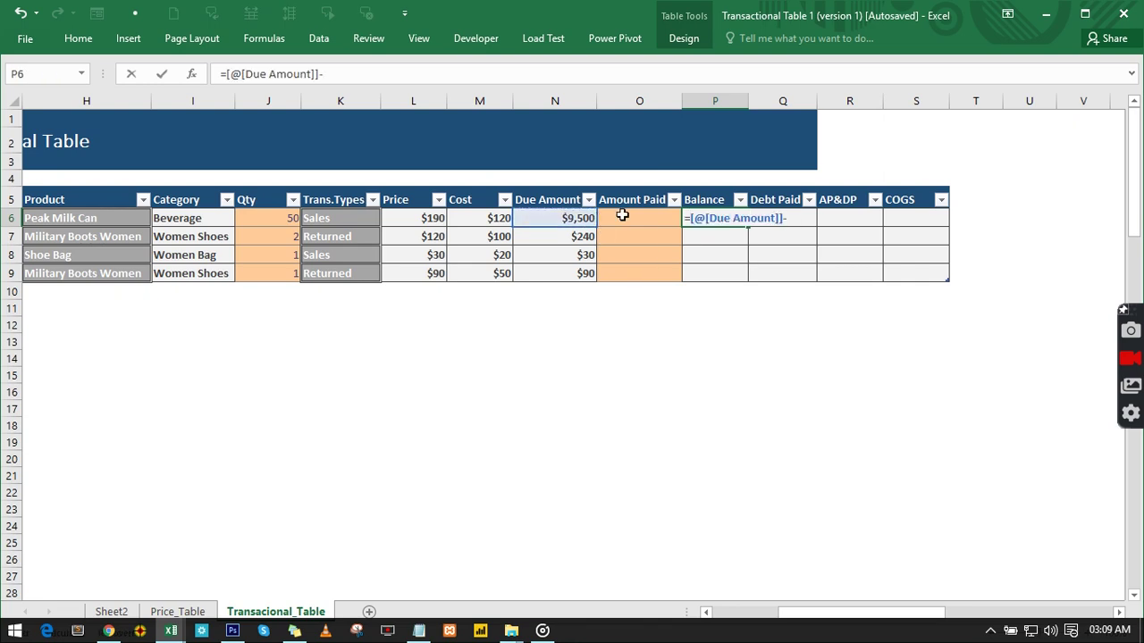
pyautogui.click(622, 216)
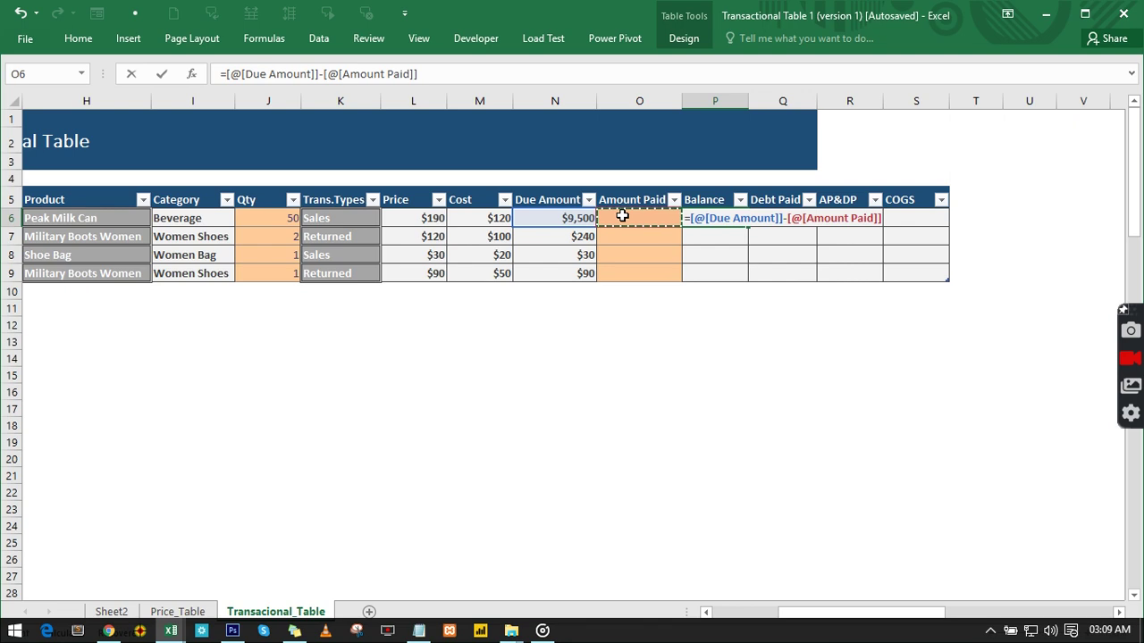
pyautogui.press('Return')
pyautogui.moveTo(704, 218); pyautogui.dragTo(712, 268)
# - Enter 9000 as the Amount Paid for the Peak Milk Can sale in cell O6
pyautogui.click(628, 220)
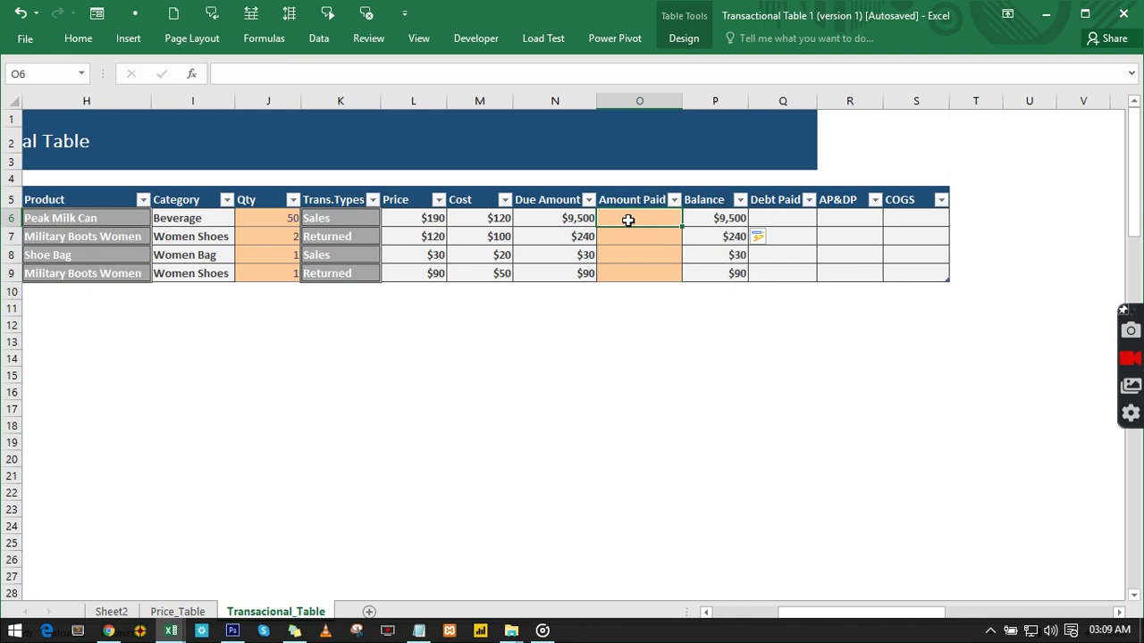
pyautogui.write('9000')
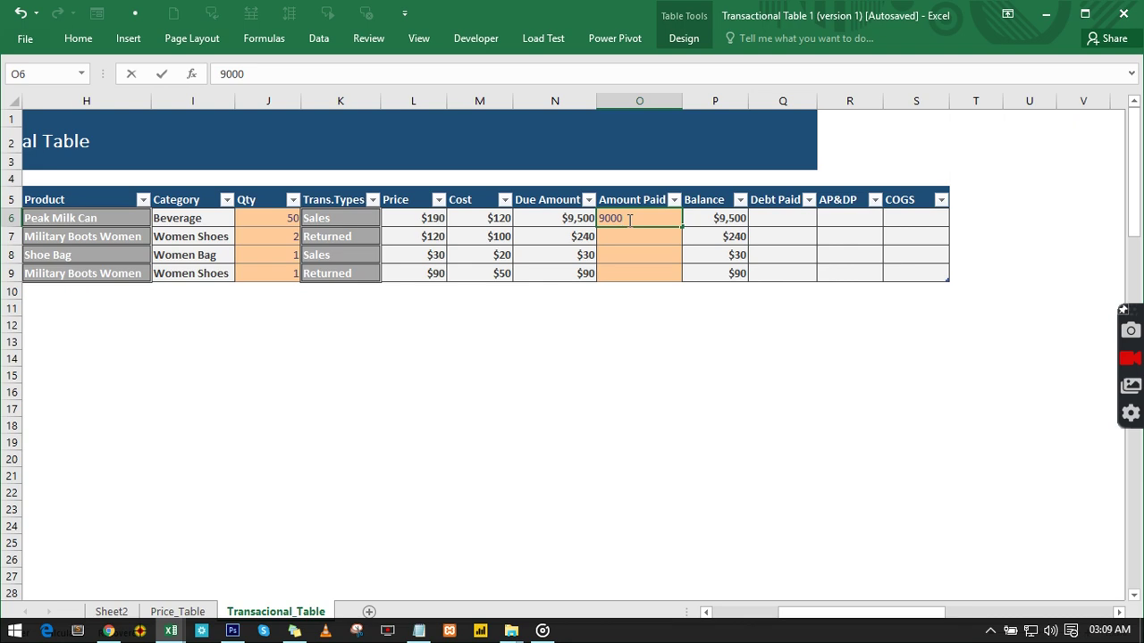
pyautogui.press('BackSpace')
pyautogui.write('0')
pyautogui.press('Return')
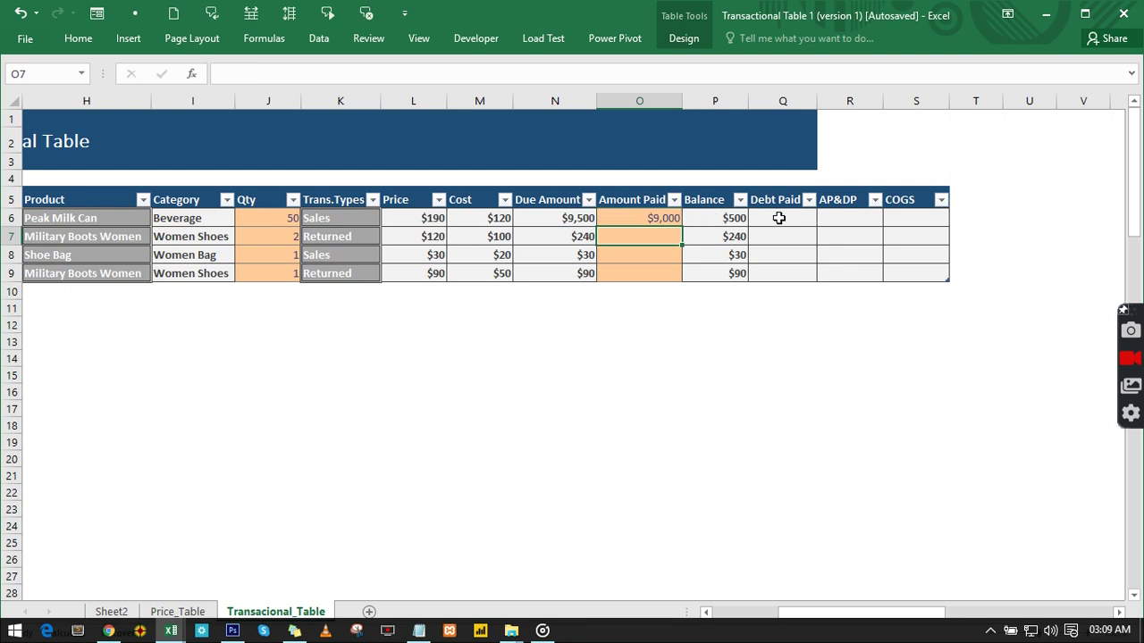
# - Extend the Balance formula in P6 so it also subtracts Debt Paid, =[@[Due Amount]]-[@[Amount Paid]]-[@[Debt Paid]]
pyautogui.moveTo(778, 219); pyautogui.dragTo(786, 271)
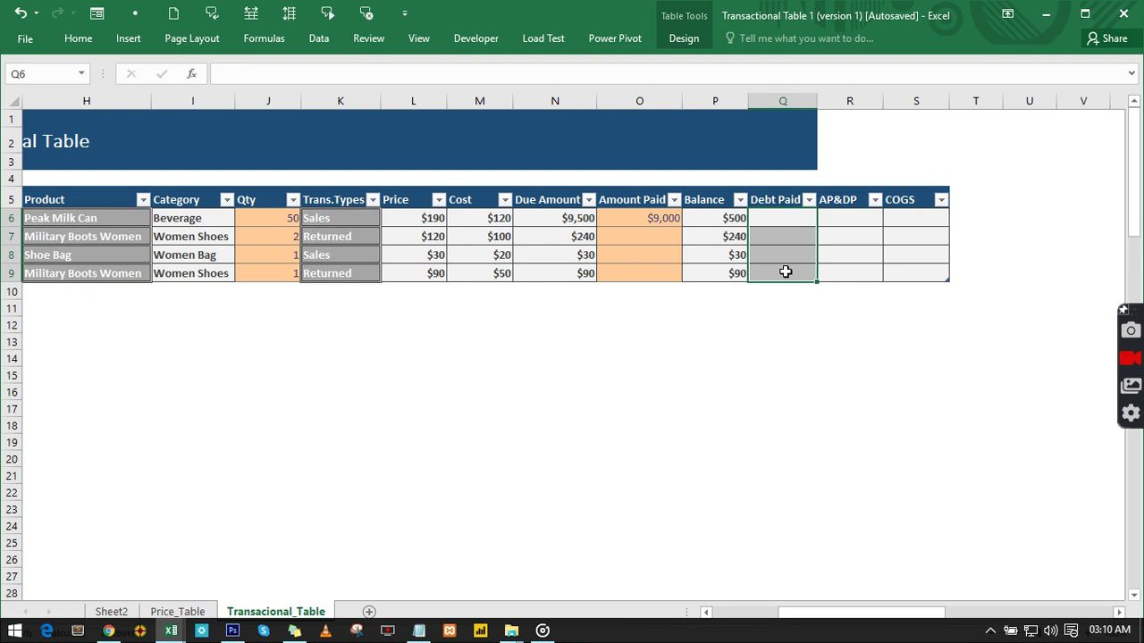
pyautogui.click(778, 219)
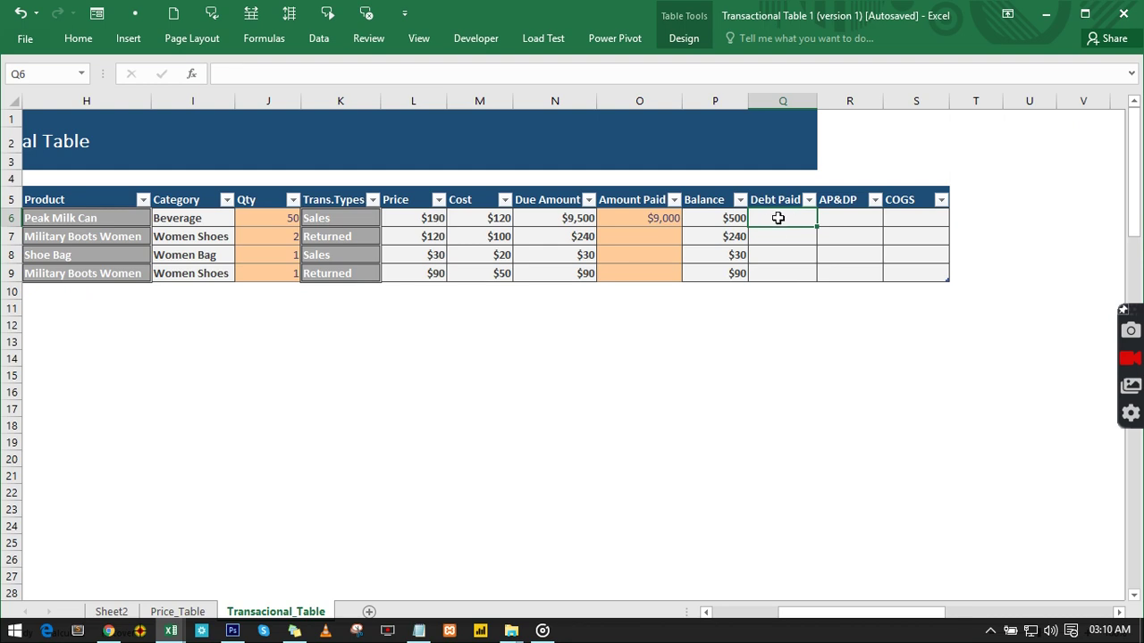
pyautogui.moveTo(777, 218); pyautogui.dragTo(778, 273)
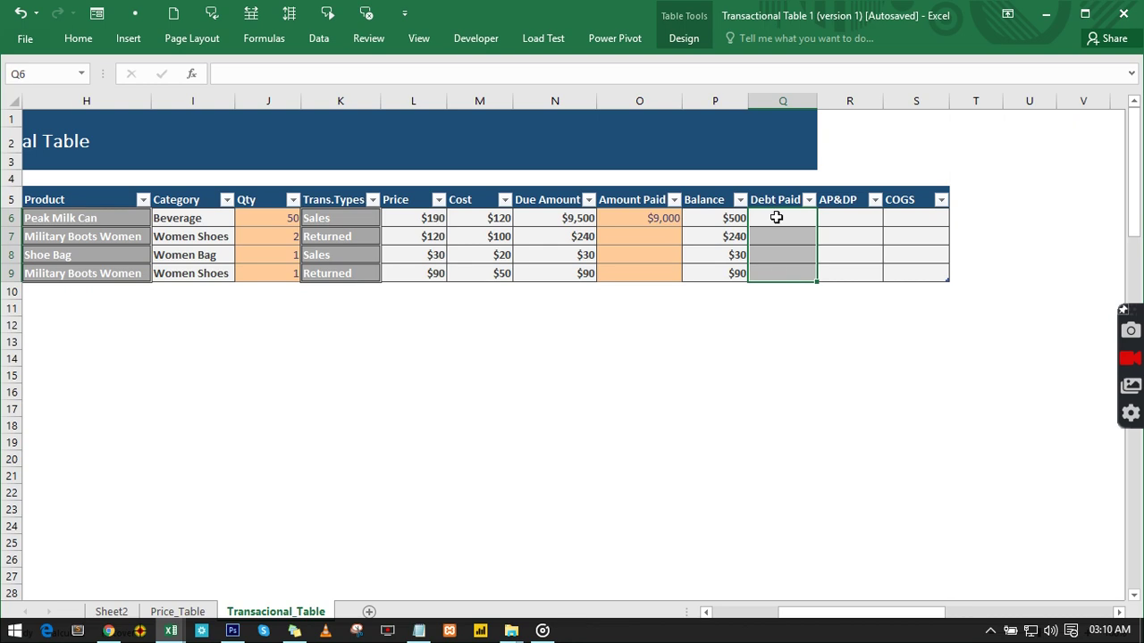
pyautogui.click(729, 219)
pyautogui.click(447, 73)
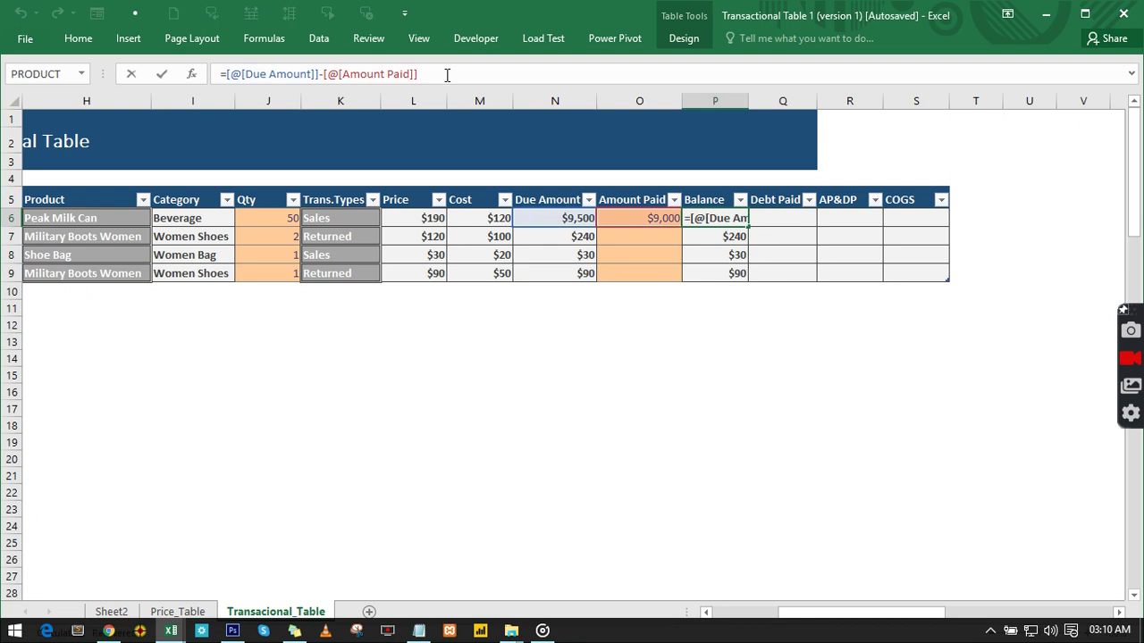
pyautogui.write('-')
pyautogui.click(771, 218)
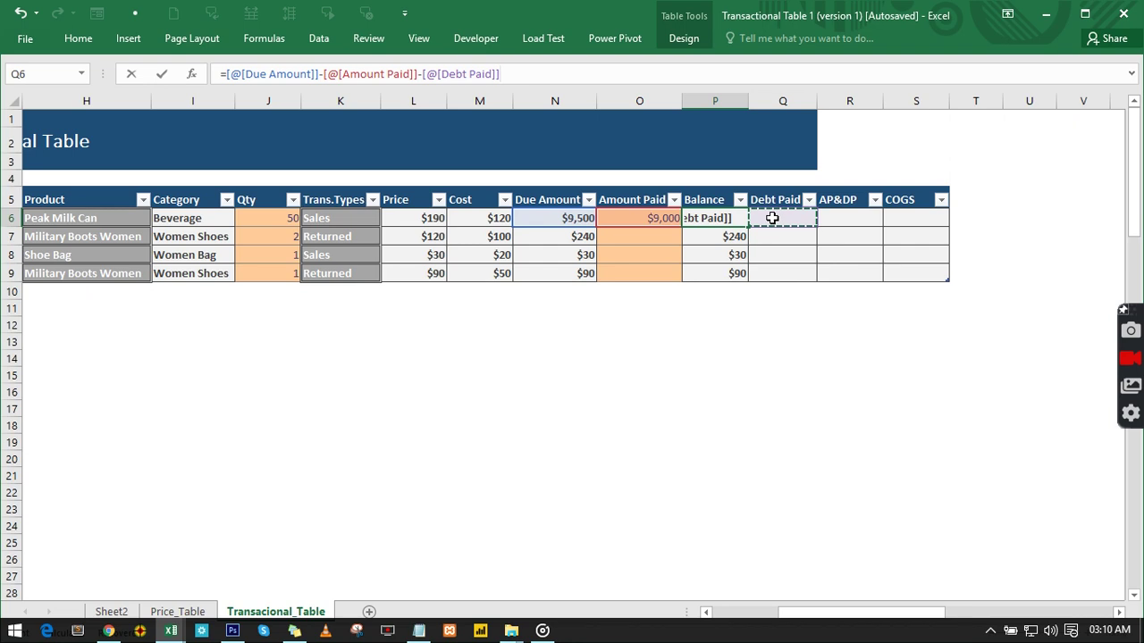
pyautogui.press('Return')
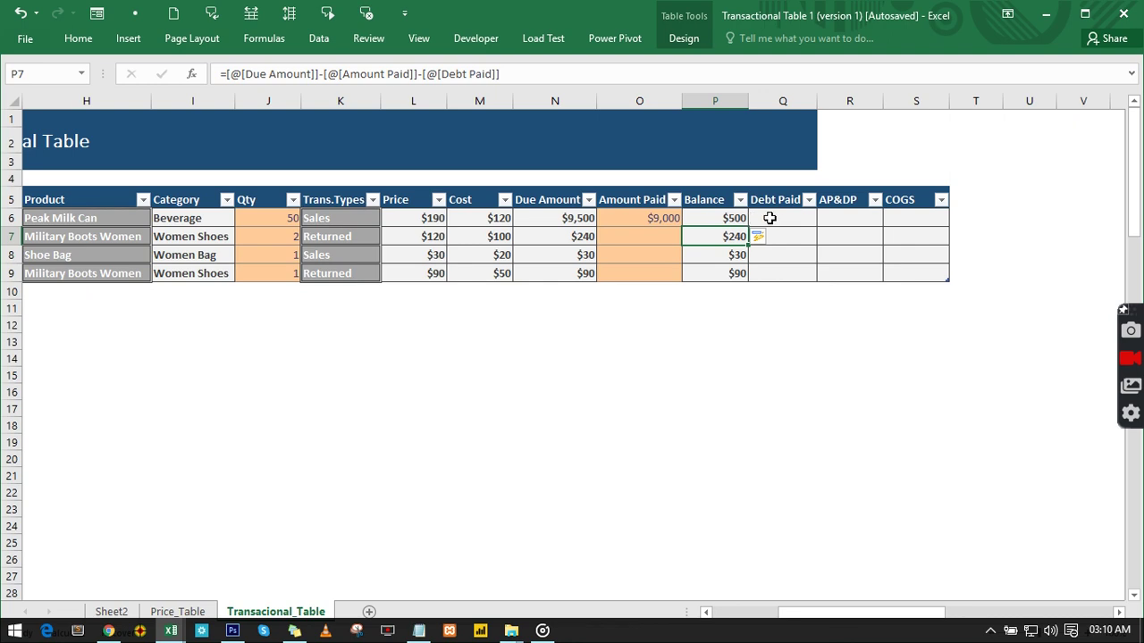
# - Enter 500 as the Debt Paid for the Peak Milk Can sale in cell Q6
pyautogui.click(769, 218)
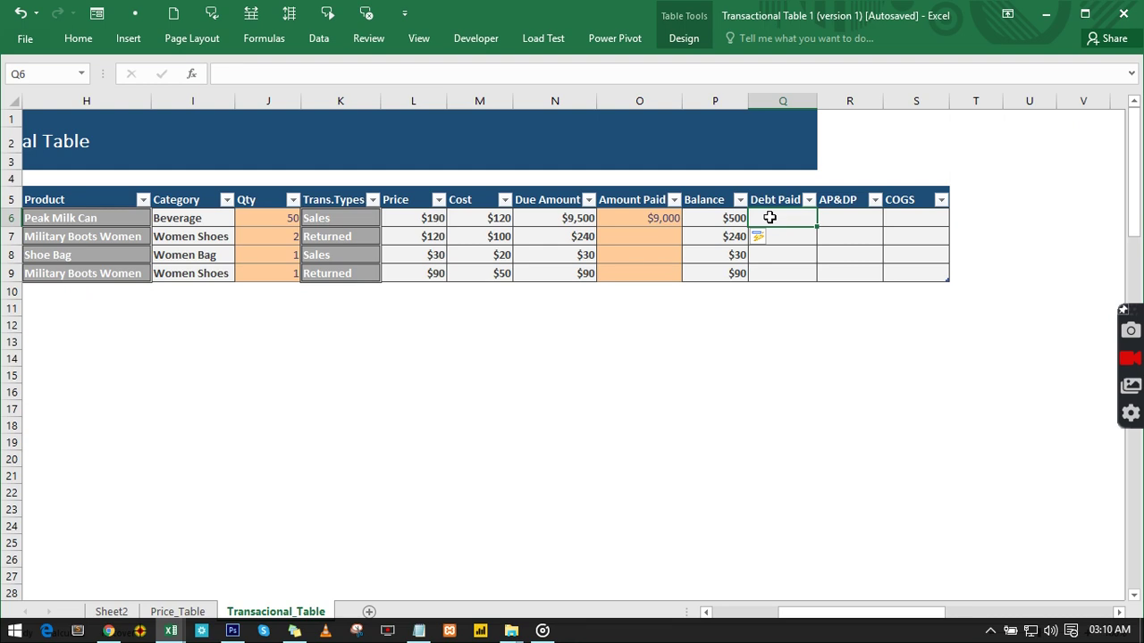
pyautogui.write('500')
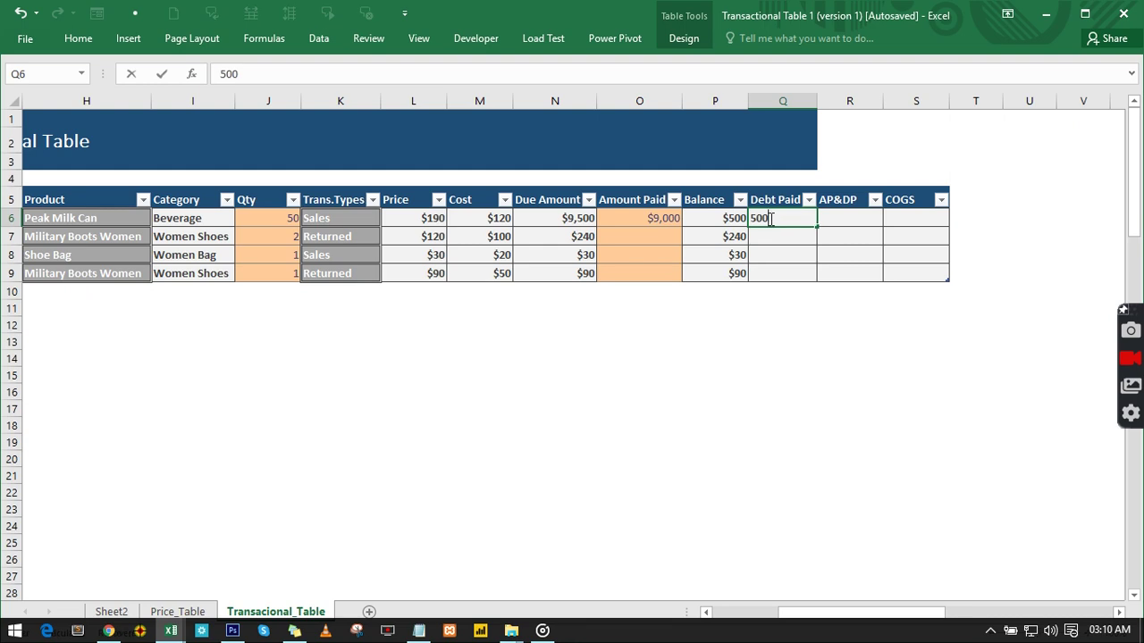
pyautogui.click(775, 279)
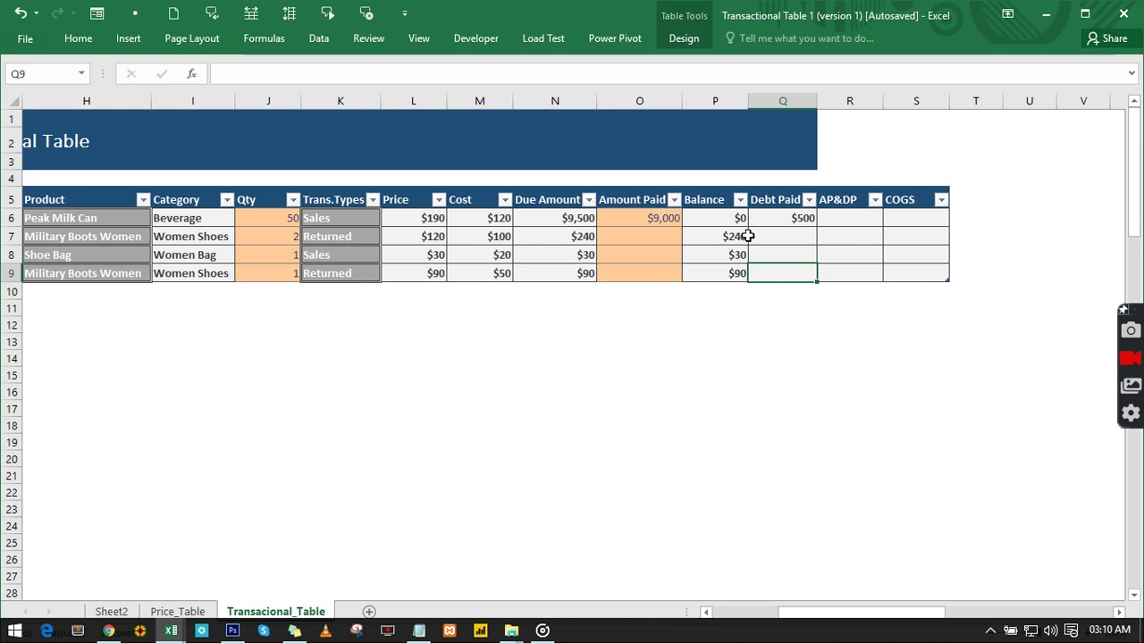
# - Enter 240 as the Amount Paid in cell O7 and 30 as the Debt Paid in cell Q8
pyautogui.click(664, 237)
pyautogui.doubleClick(664, 236)
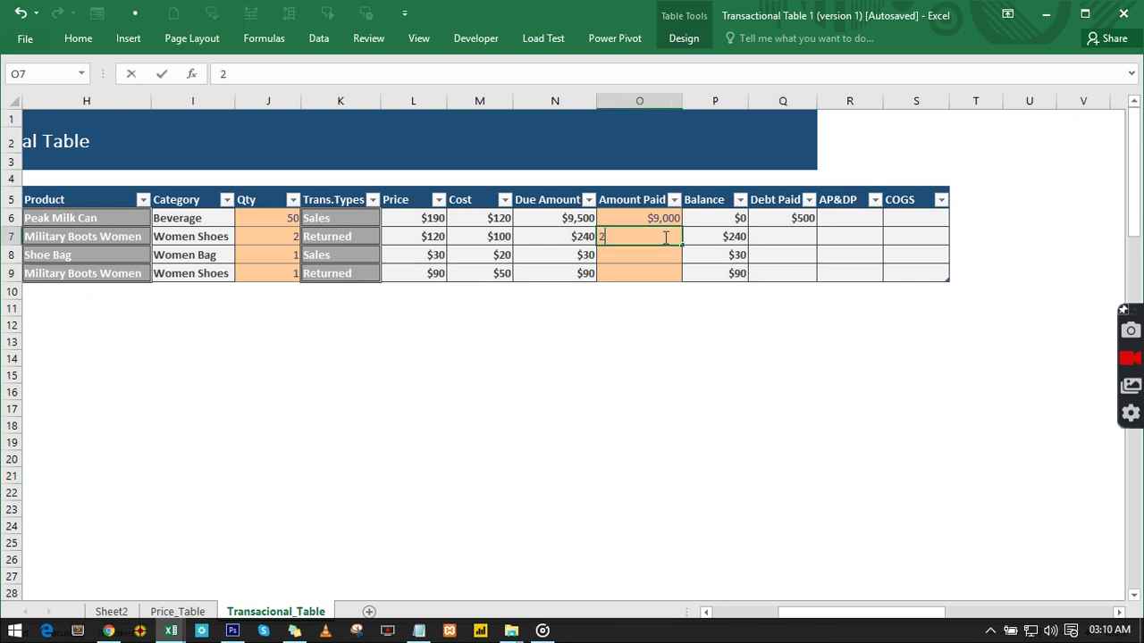
pyautogui.write('240')
pyautogui.press('Return')
pyautogui.click(777, 255)
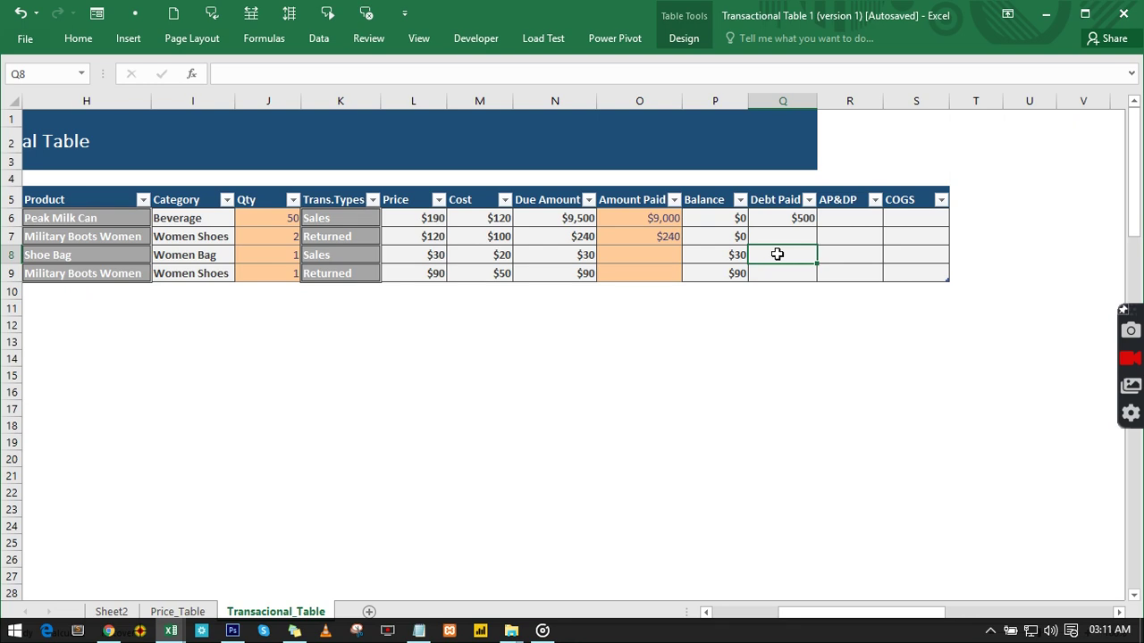
pyautogui.write('30')
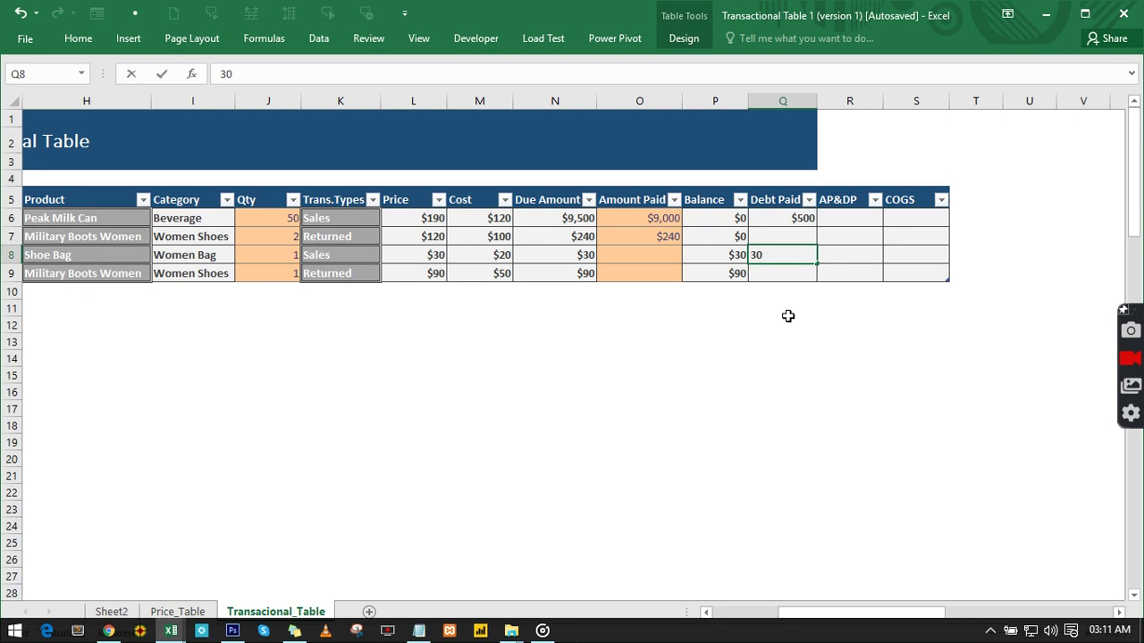
pyautogui.click(788, 318)
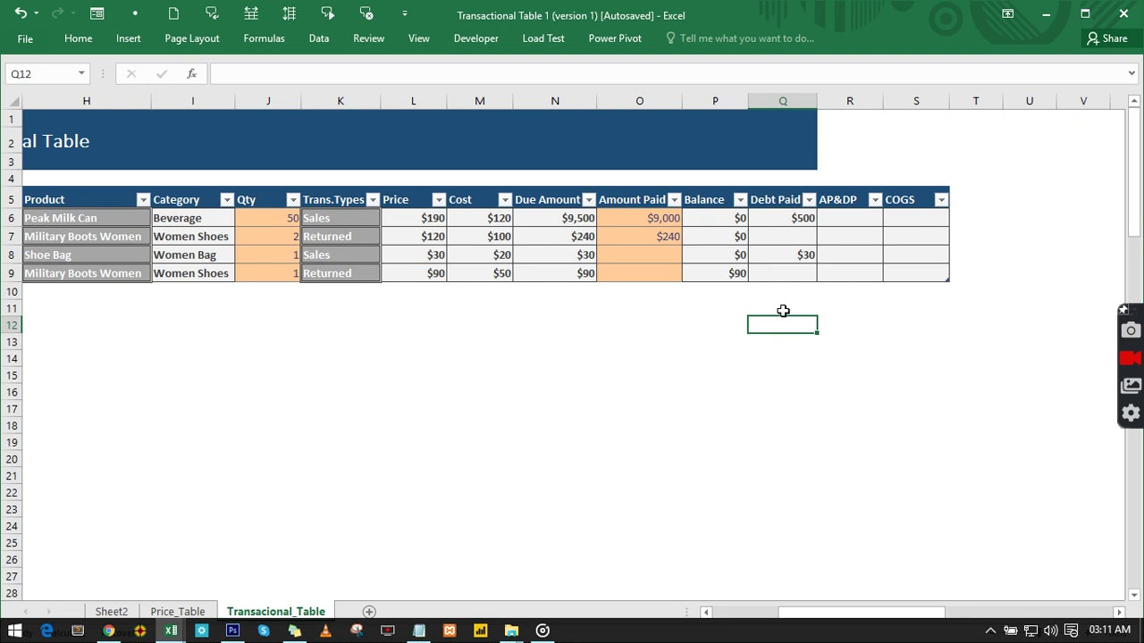
# - Fill the AP&DP column with a formula that adds Amount Paid and Debt Paid, =[@[Amount Paid]]+[@[Debt Paid]]
pyautogui.click(841, 208)
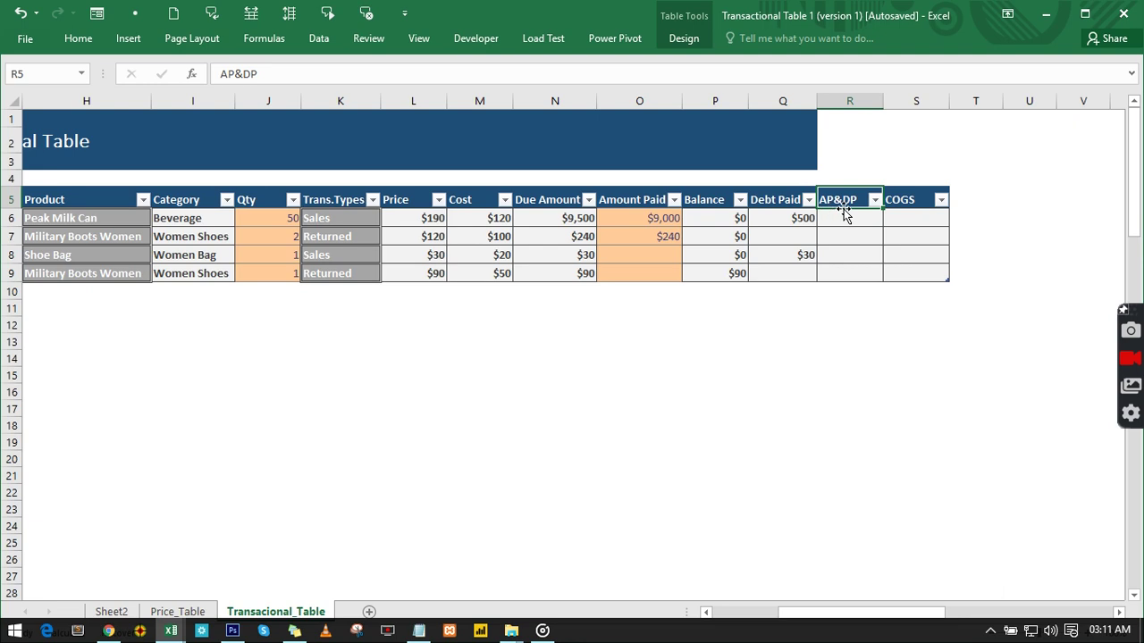
pyautogui.doubleClick(840, 206)
pyautogui.click(844, 217)
pyautogui.write('=')
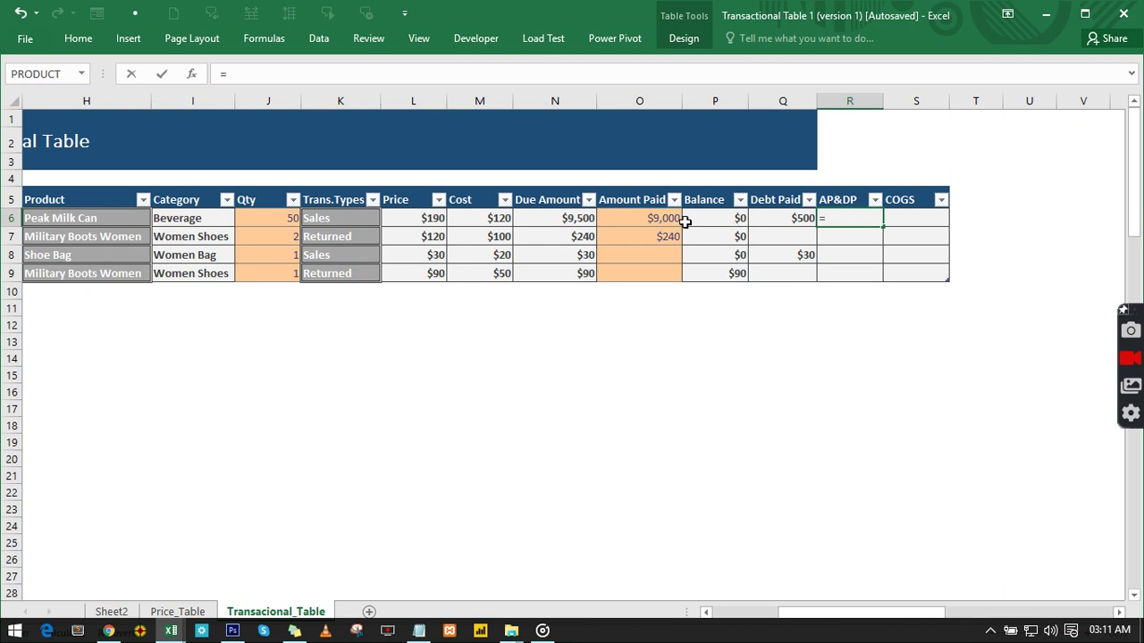
pyautogui.click(639, 219)
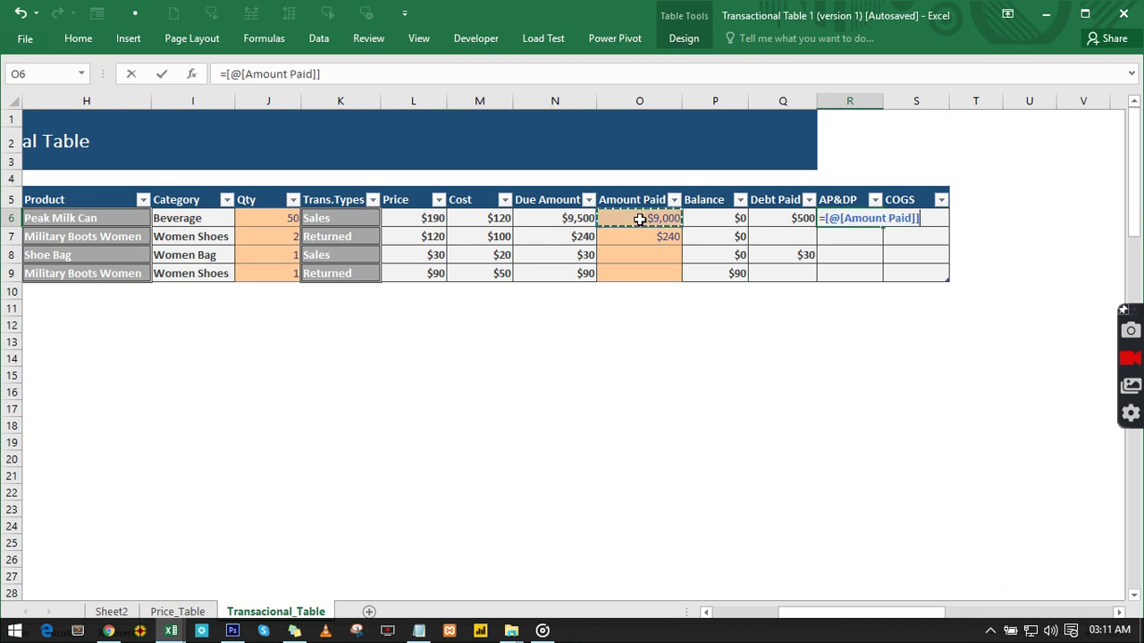
pyautogui.write('+')
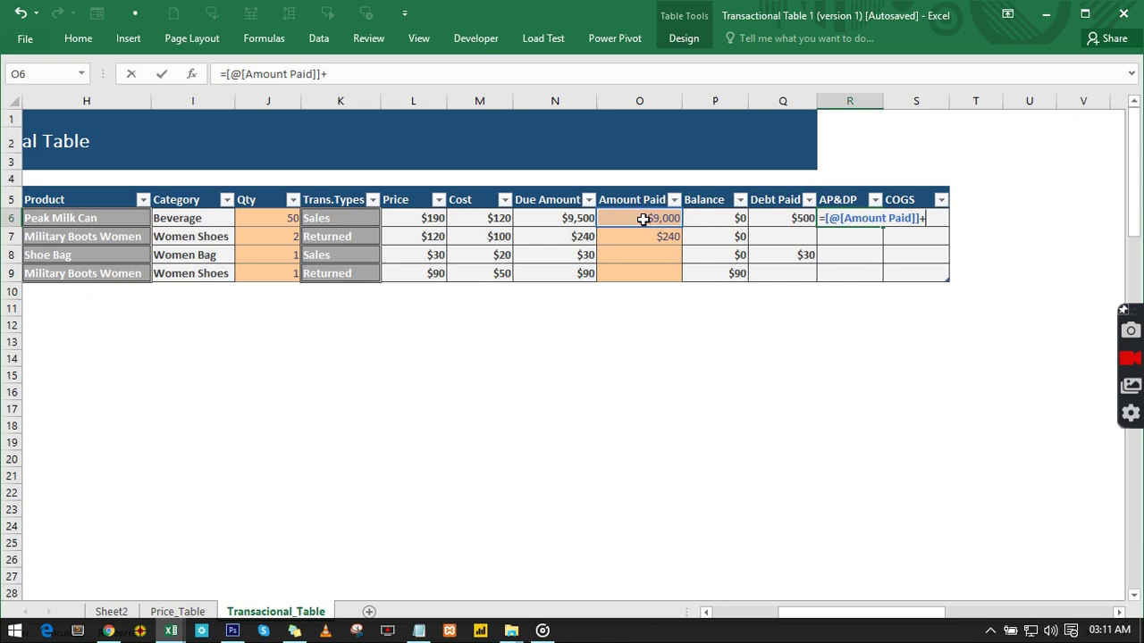
pyautogui.click(786, 219)
pyautogui.hotkey('ctrl', 'Return')
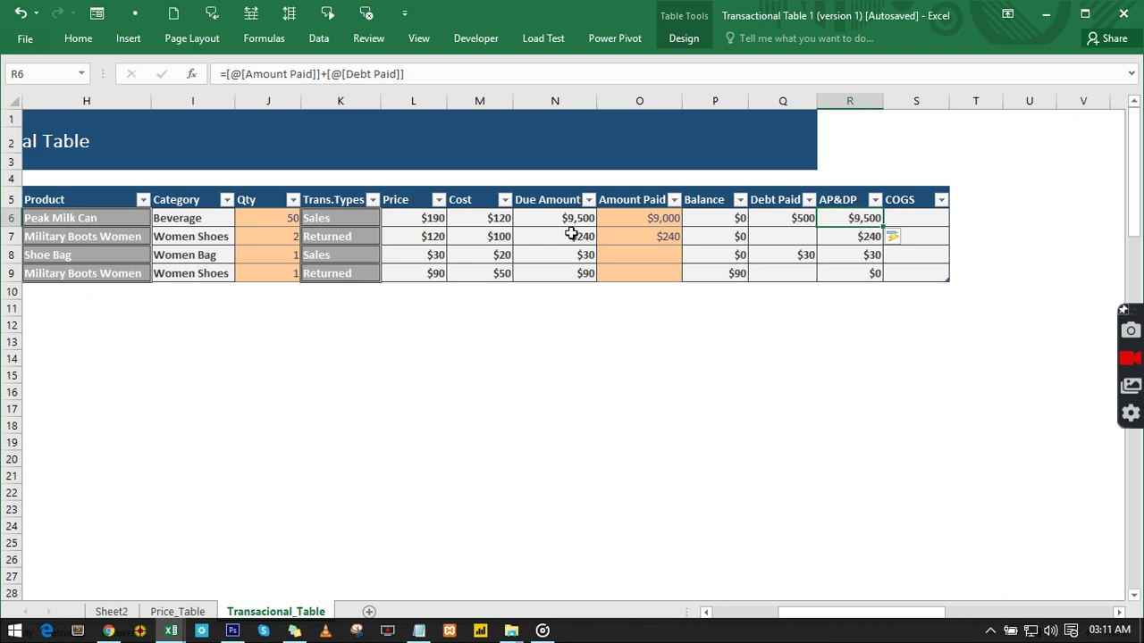
# - Enter 0 as the Amount Paid in cells O8 and O9 for the last two transactions
pyautogui.click(661, 254)
pyautogui.write('0')
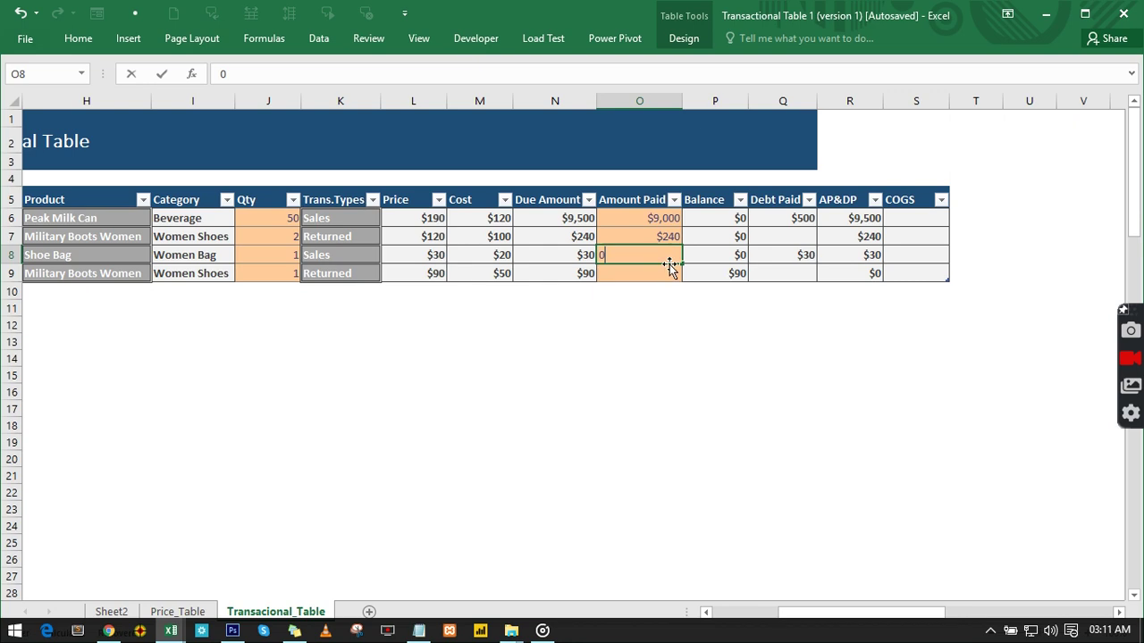
pyautogui.press('Return')
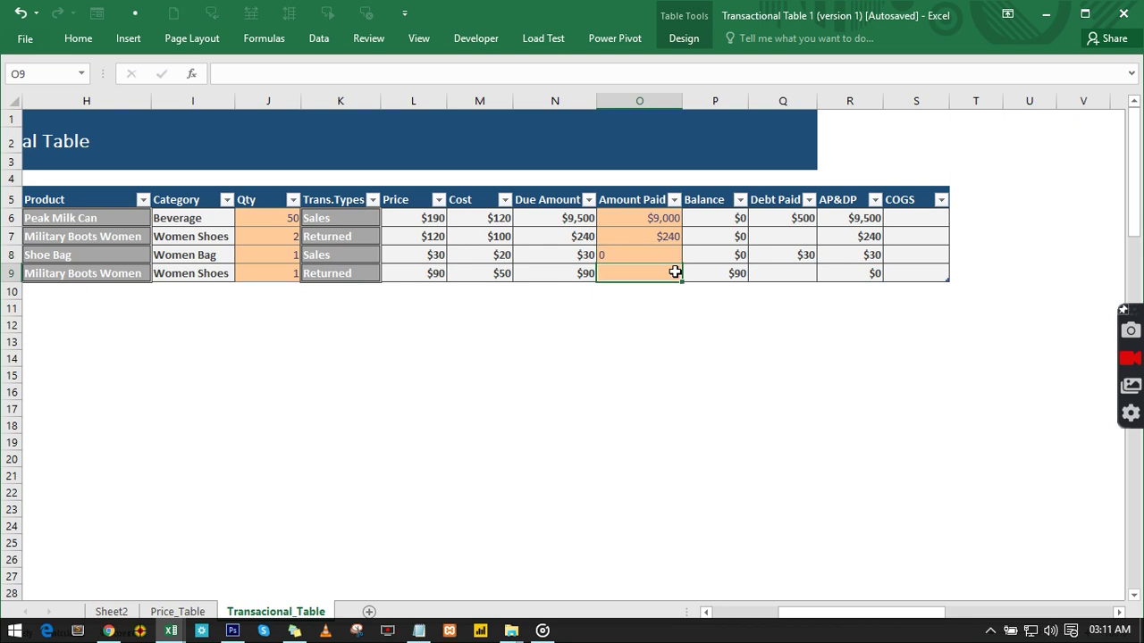
pyautogui.write('0')
pyautogui.click(733, 335)
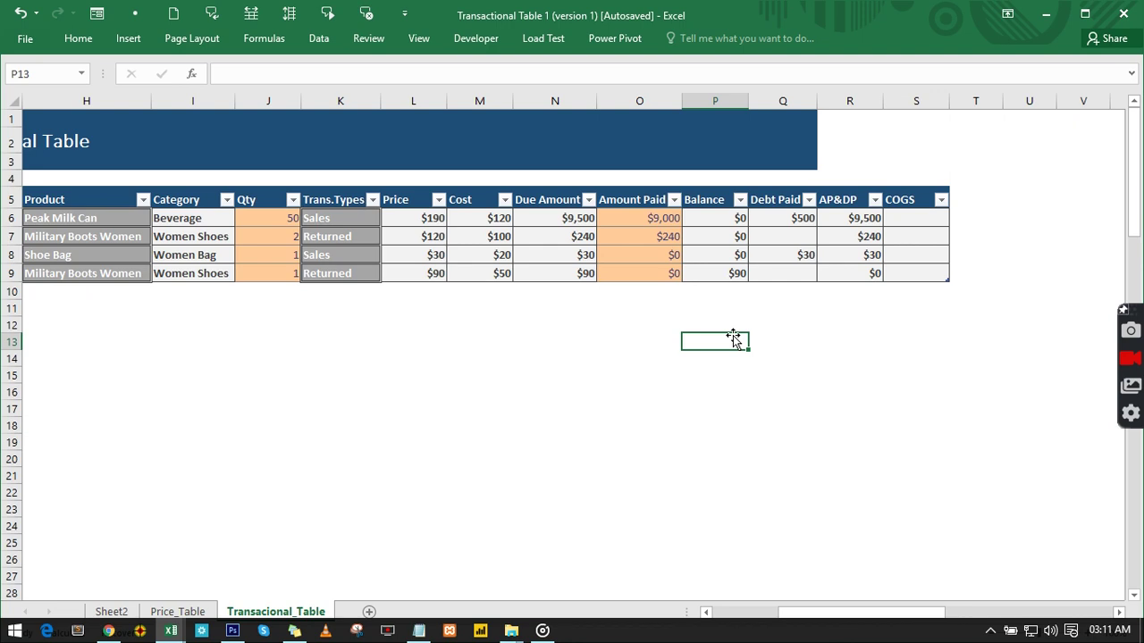
pyautogui.click(907, 219)
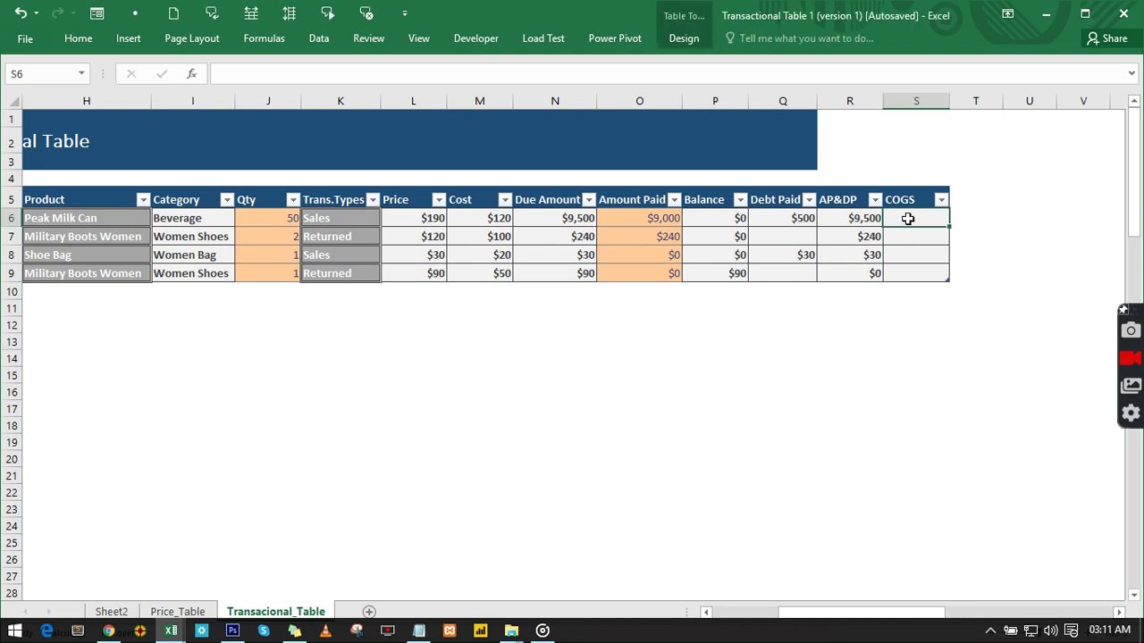
pyautogui.write('=')
pyautogui.click(267, 219)
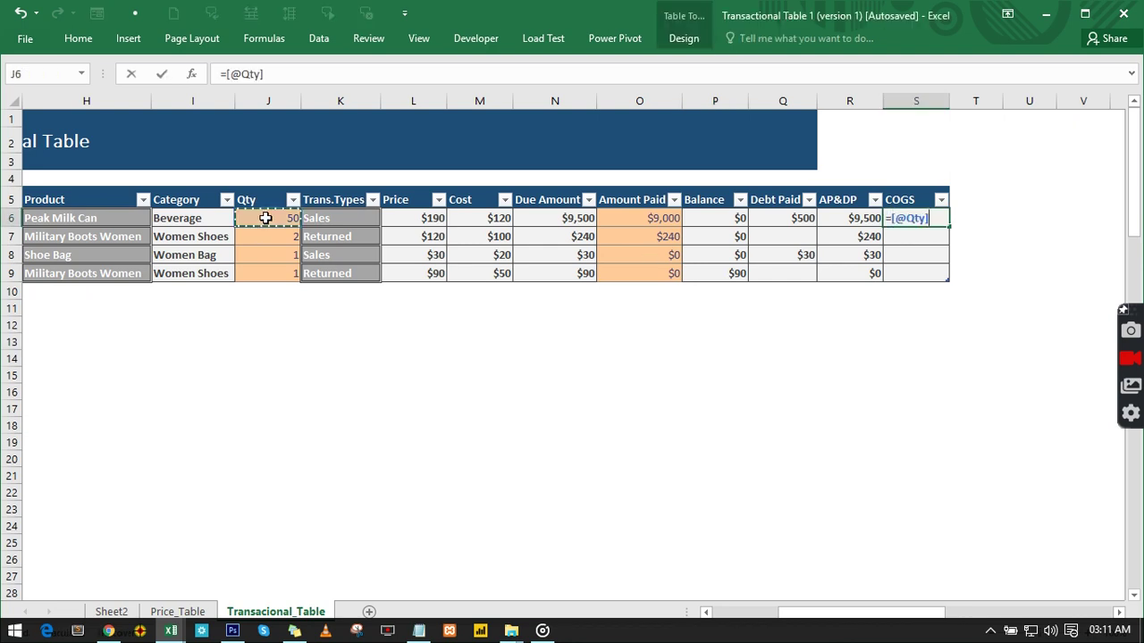
pyautogui.write('*')
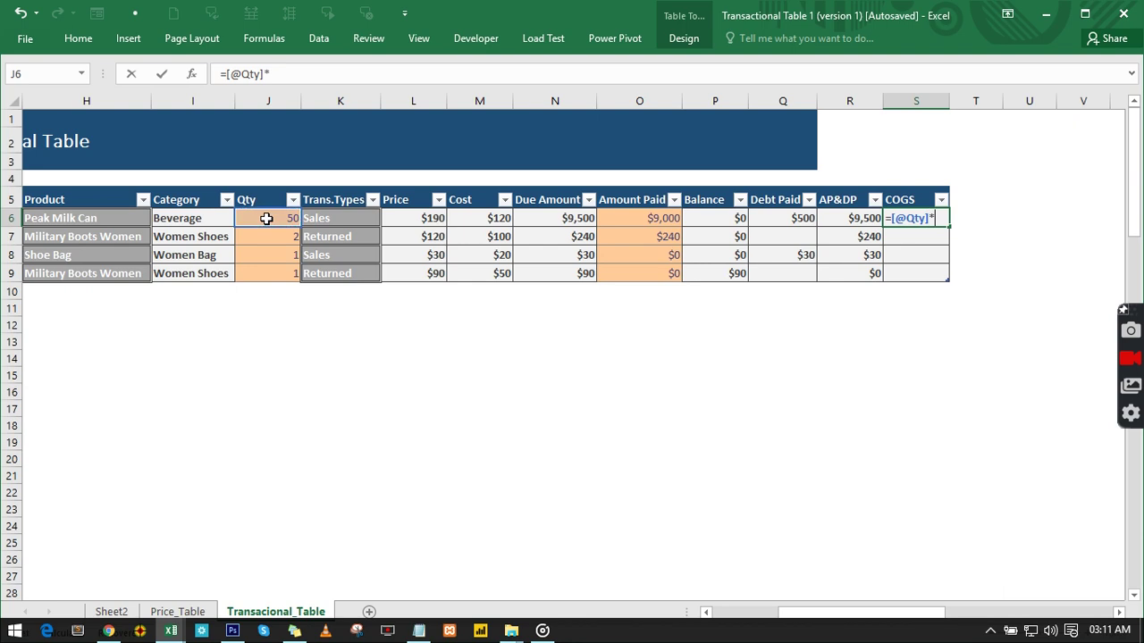
pyautogui.click(469, 220)
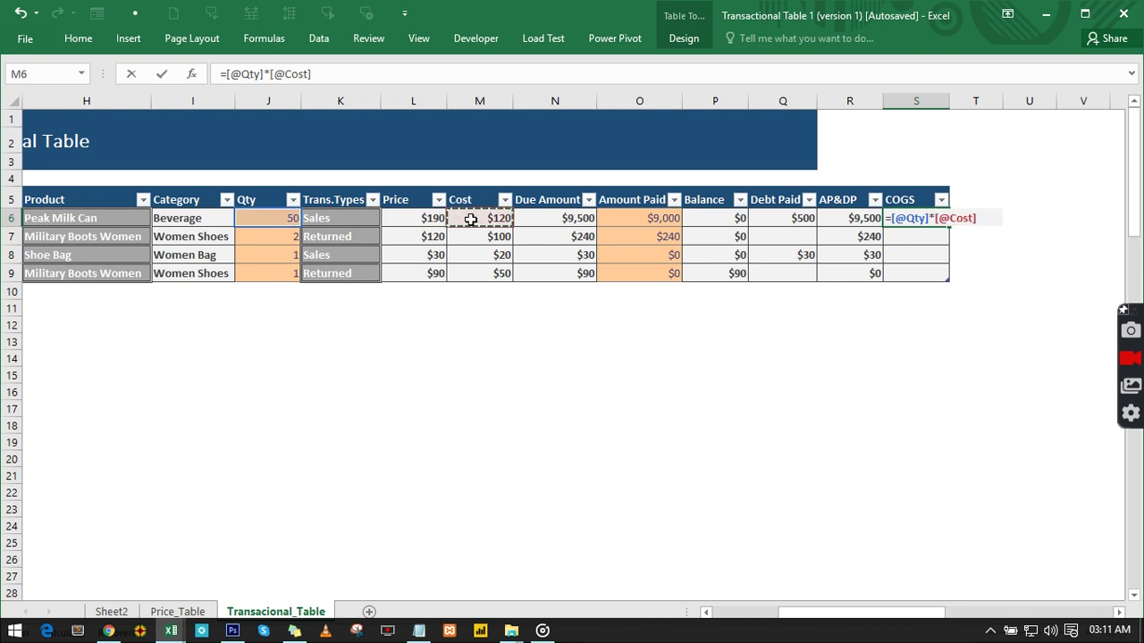
pyautogui.press('Return')
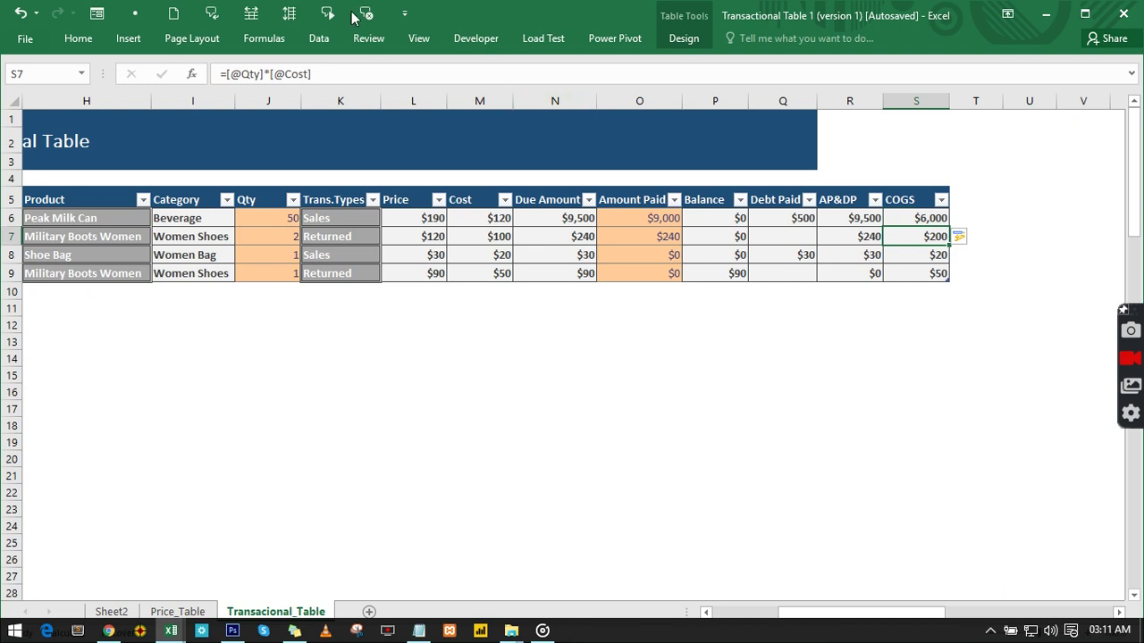
# - Compare the Product list on the Price_Table sheet with the Product column of the Transacional_Table sheet
pyautogui.click(838, 199)
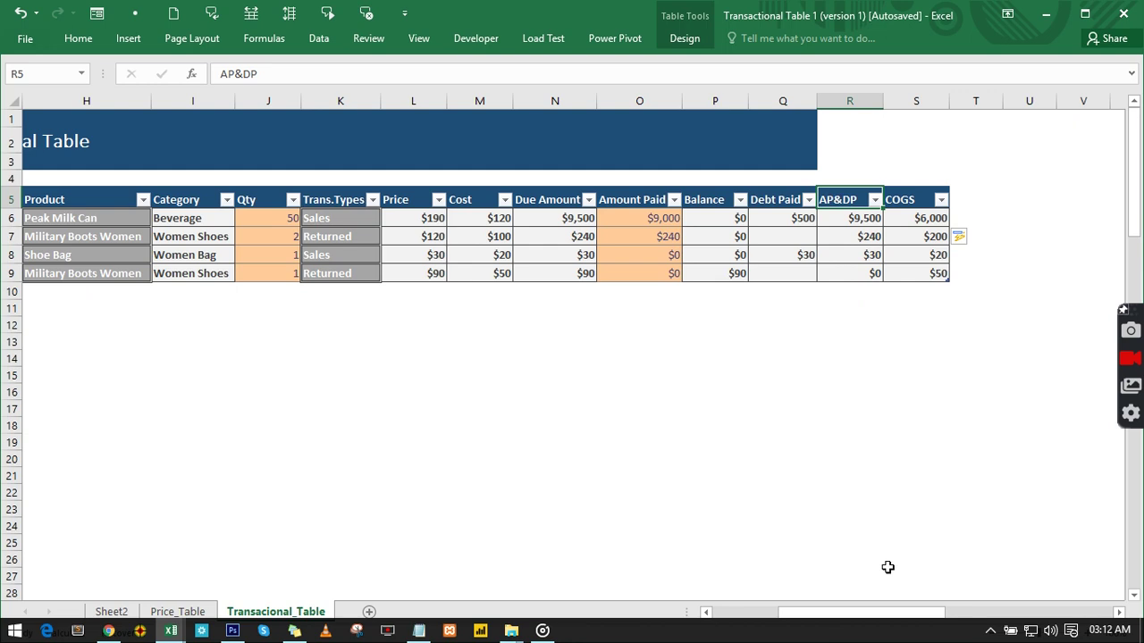
pyautogui.moveTo(827, 614); pyautogui.dragTo(758, 615)
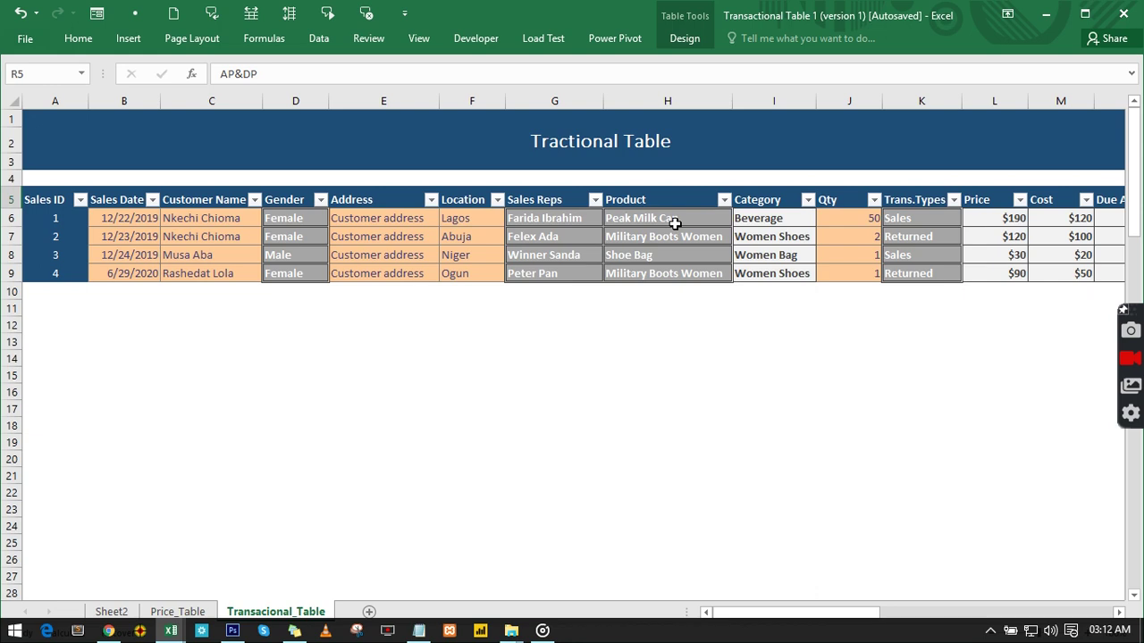
pyautogui.click(176, 613)
pyautogui.scroll(1, 429, 414)
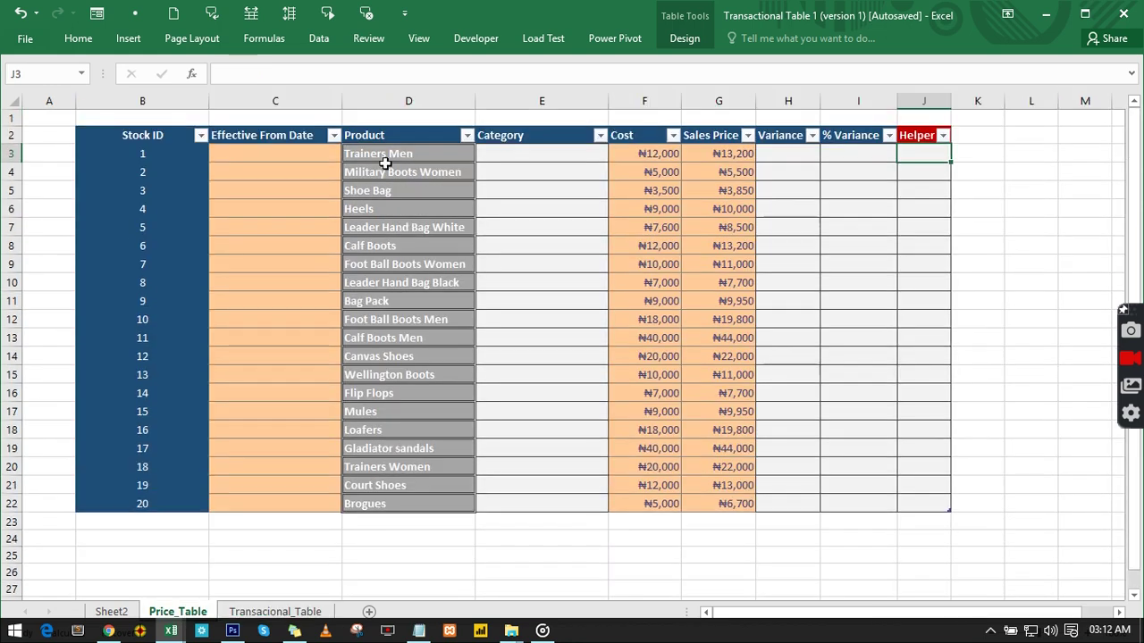
pyautogui.moveTo(382, 153); pyautogui.dragTo(386, 516)
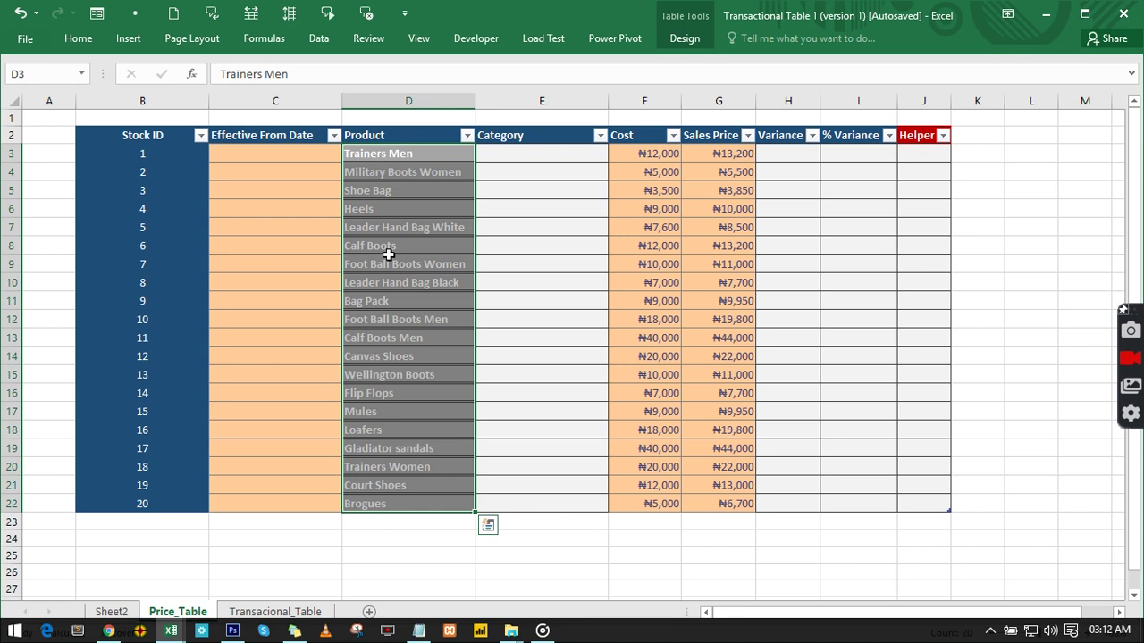
pyautogui.click(274, 611)
pyautogui.click(650, 218)
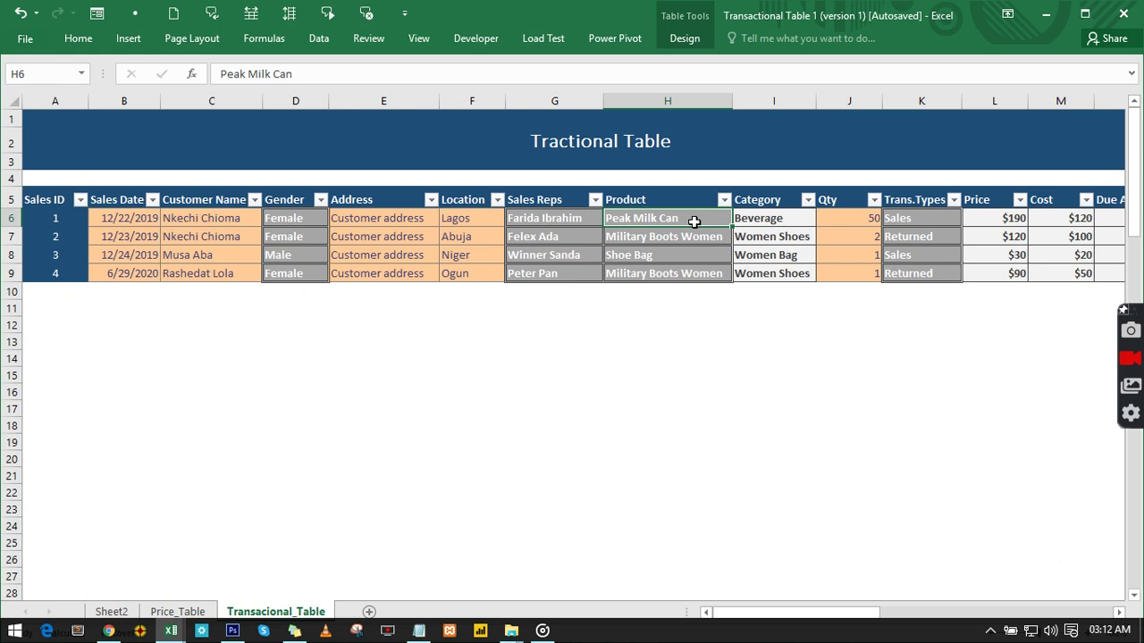
pyautogui.click(178, 611)
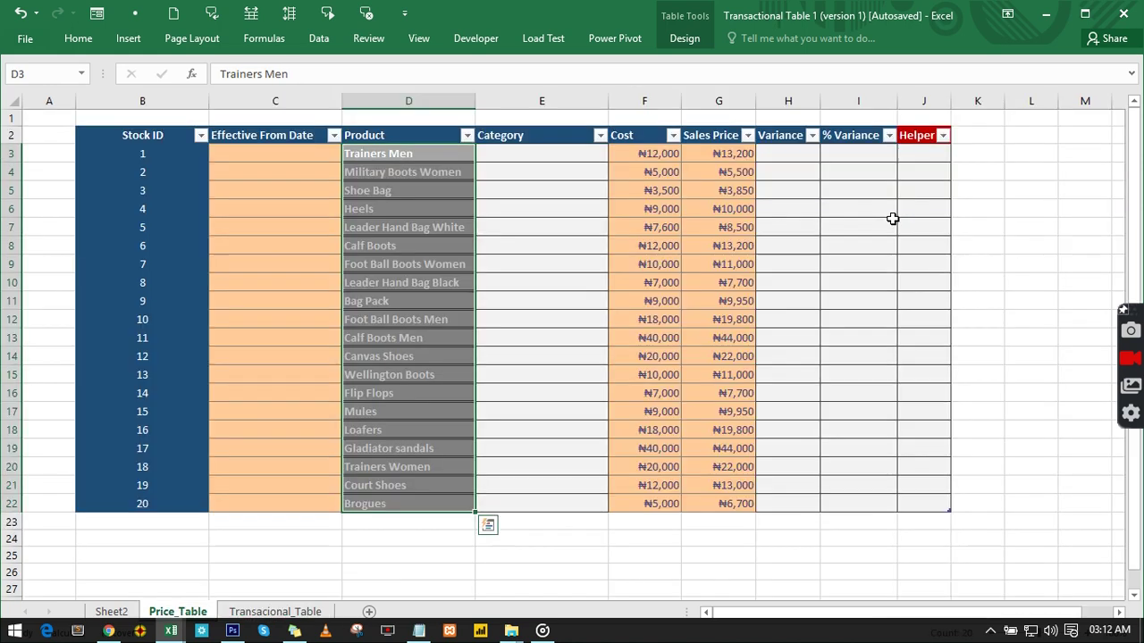
pyautogui.click(932, 152)
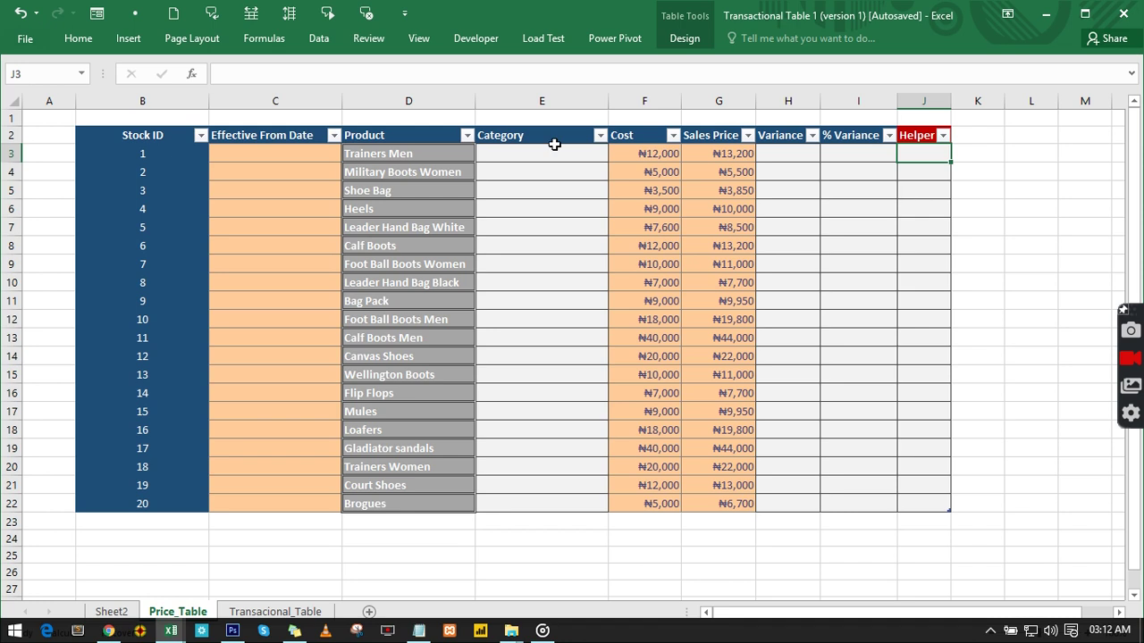
pyautogui.moveTo(396, 174); pyautogui.dragTo(397, 272)
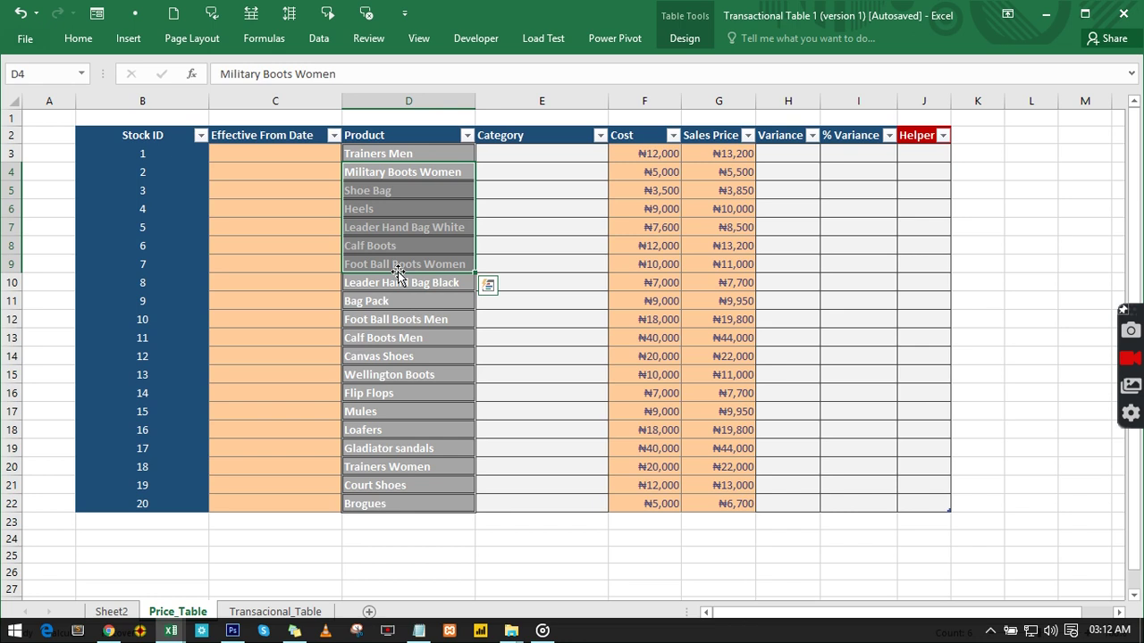
pyautogui.click(265, 612)
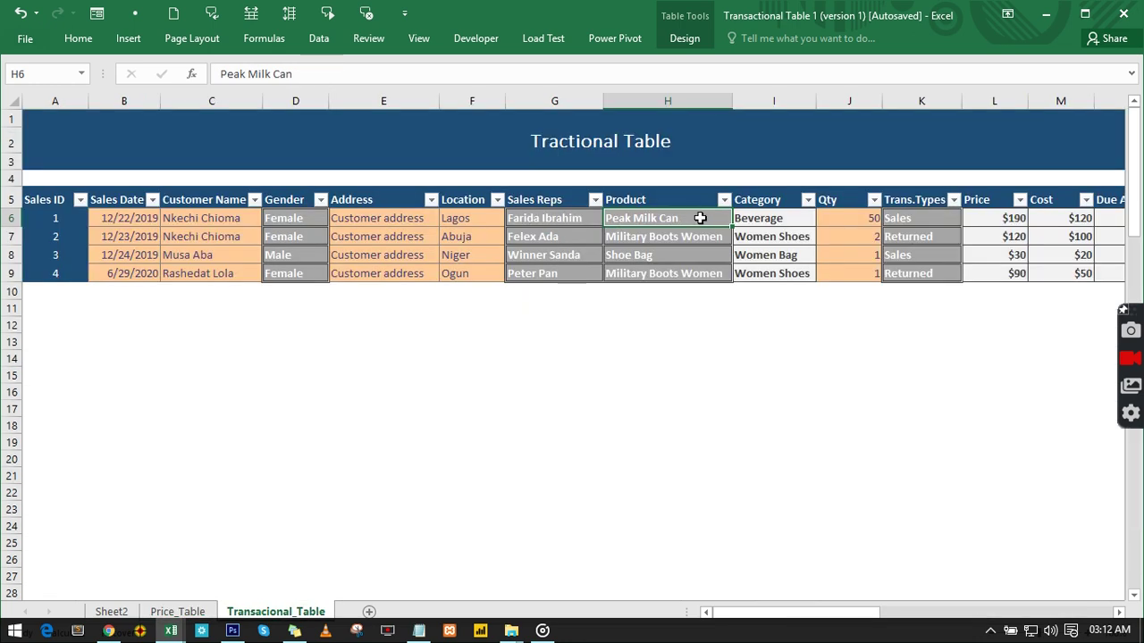
# - Fill the Helper column on the Price_Table sheet with a running product count, =COUNTIF(D$3:D3,D3), starting in J3
pyautogui.click(178, 612)
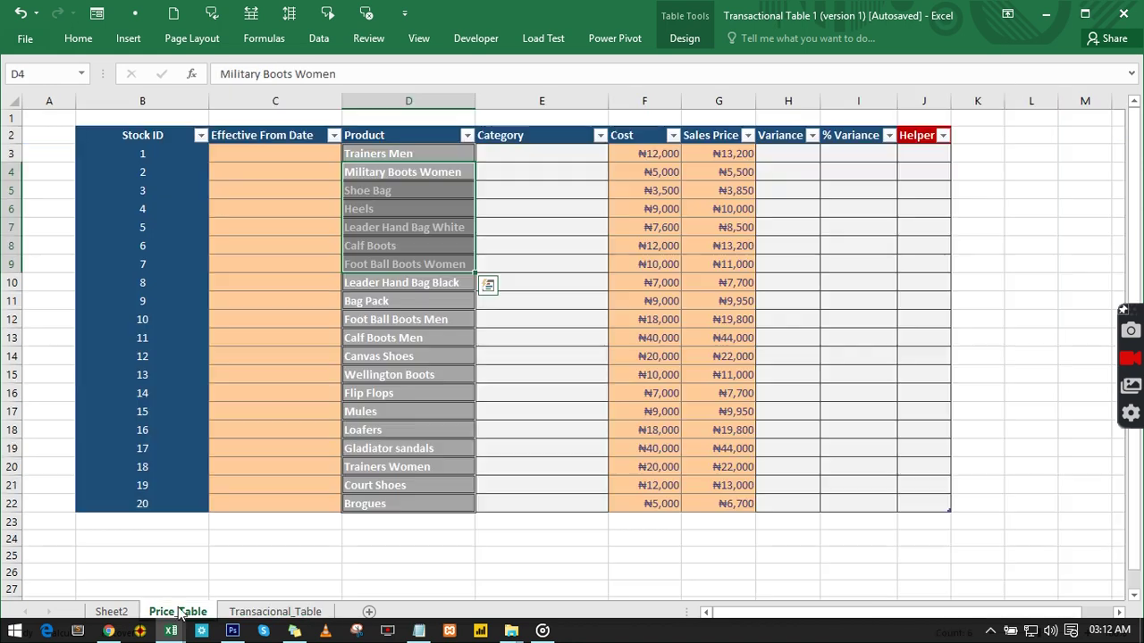
pyautogui.click(929, 153)
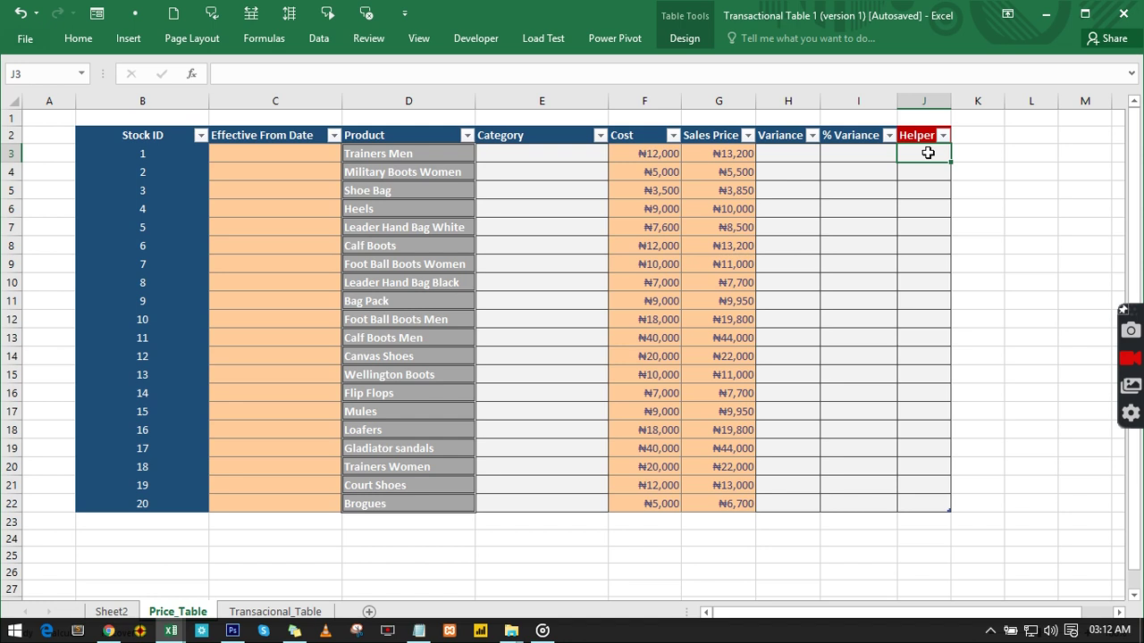
pyautogui.write('=')
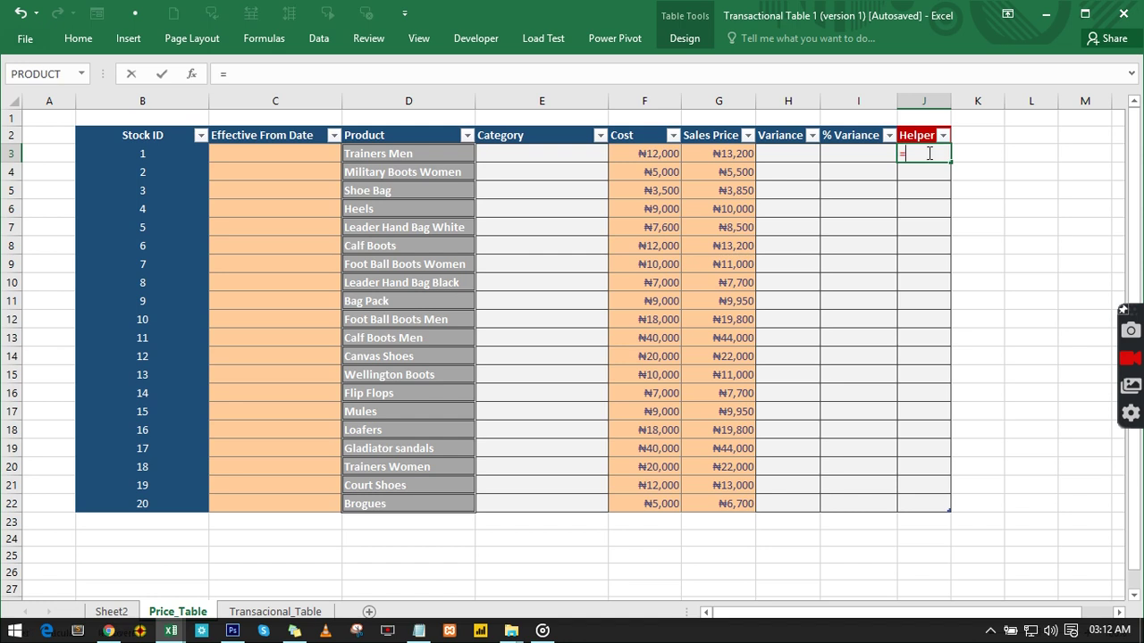
pyautogui.write('countif')
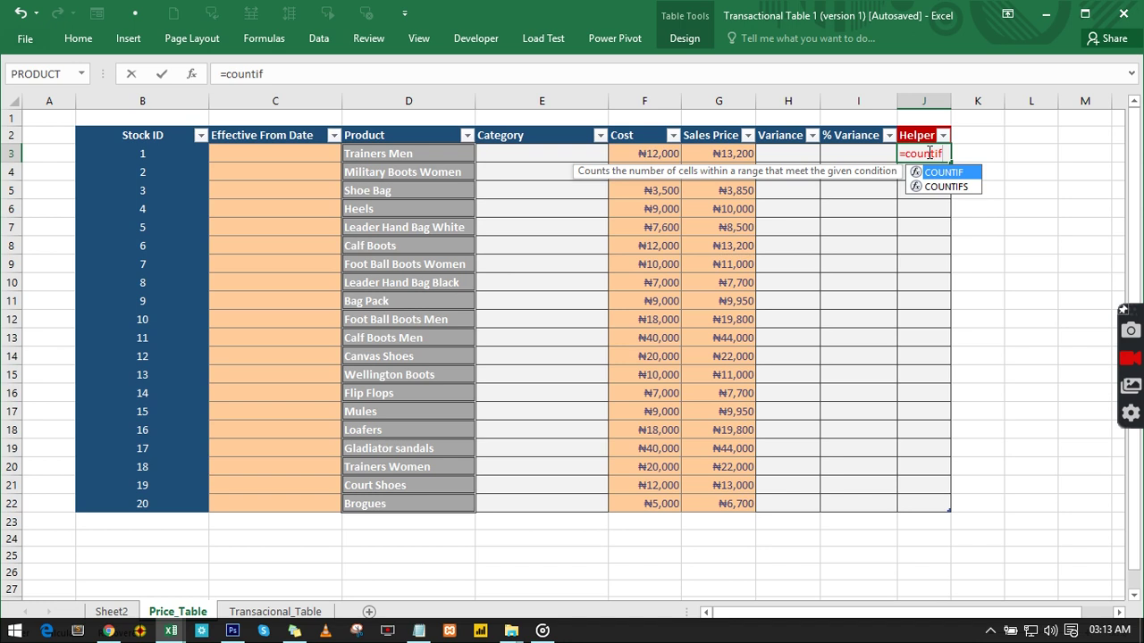
pyautogui.press('Tab')
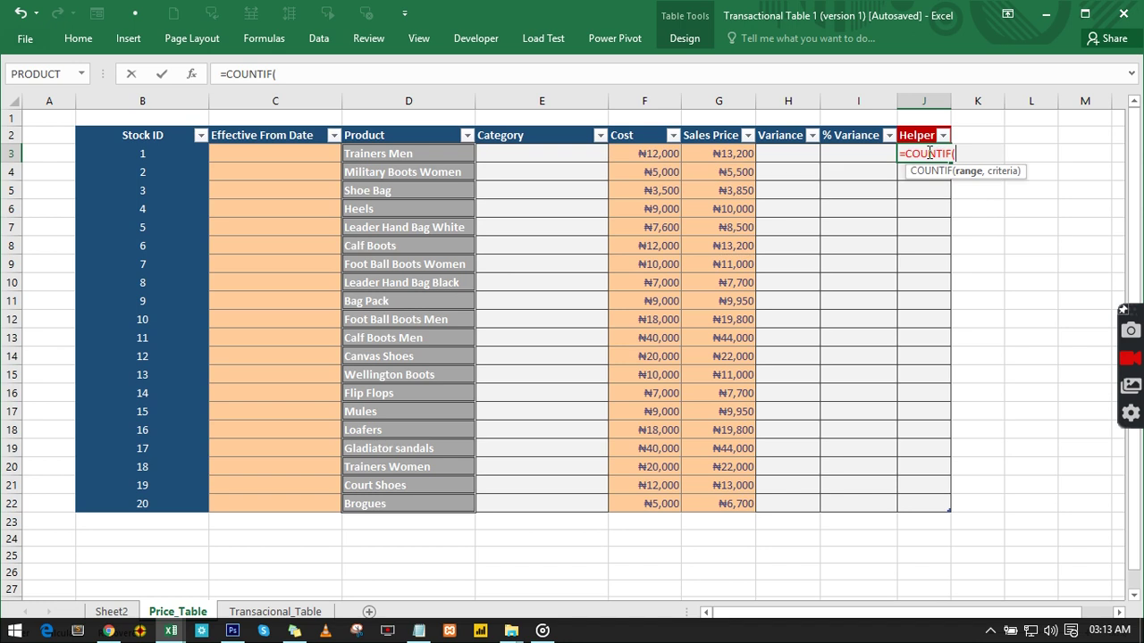
pyautogui.write('d$3:')
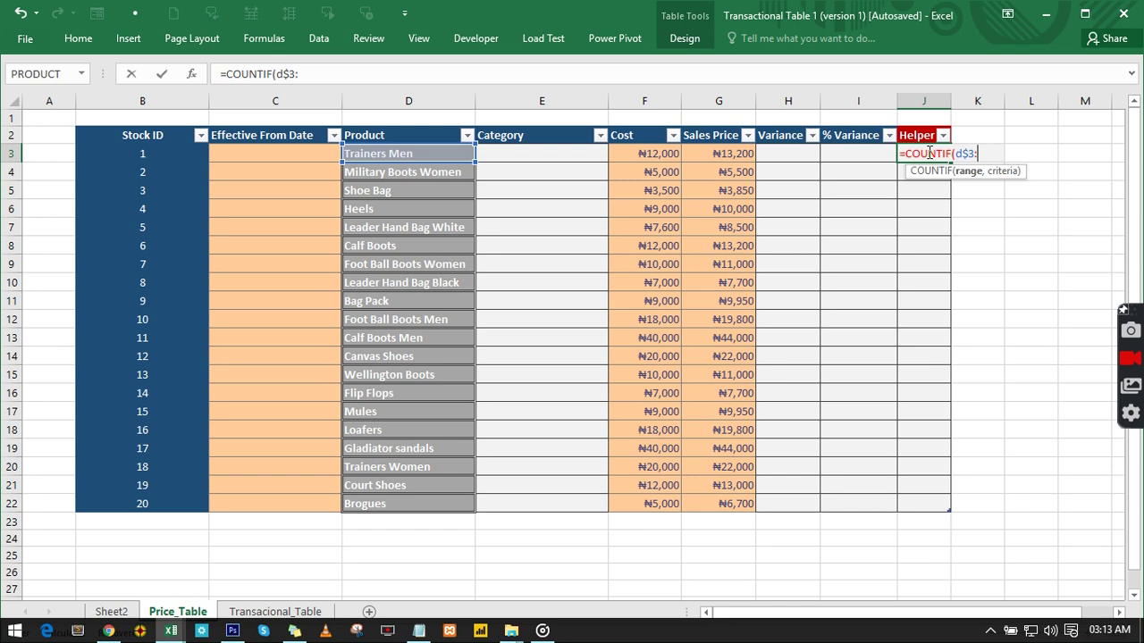
pyautogui.write('d3,')
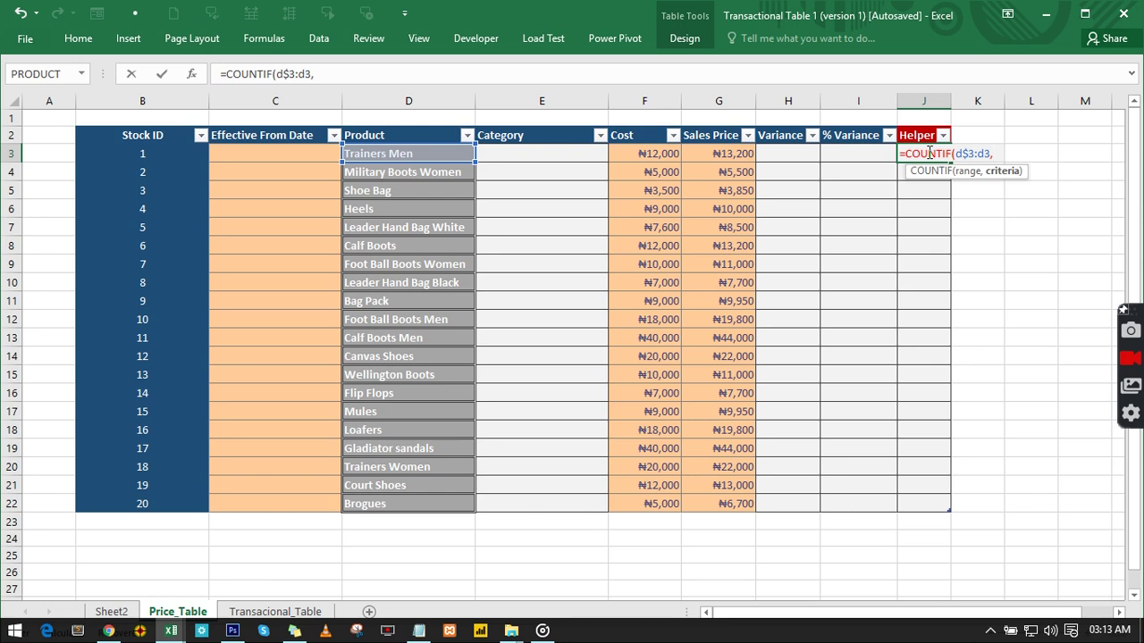
pyautogui.write('d3')
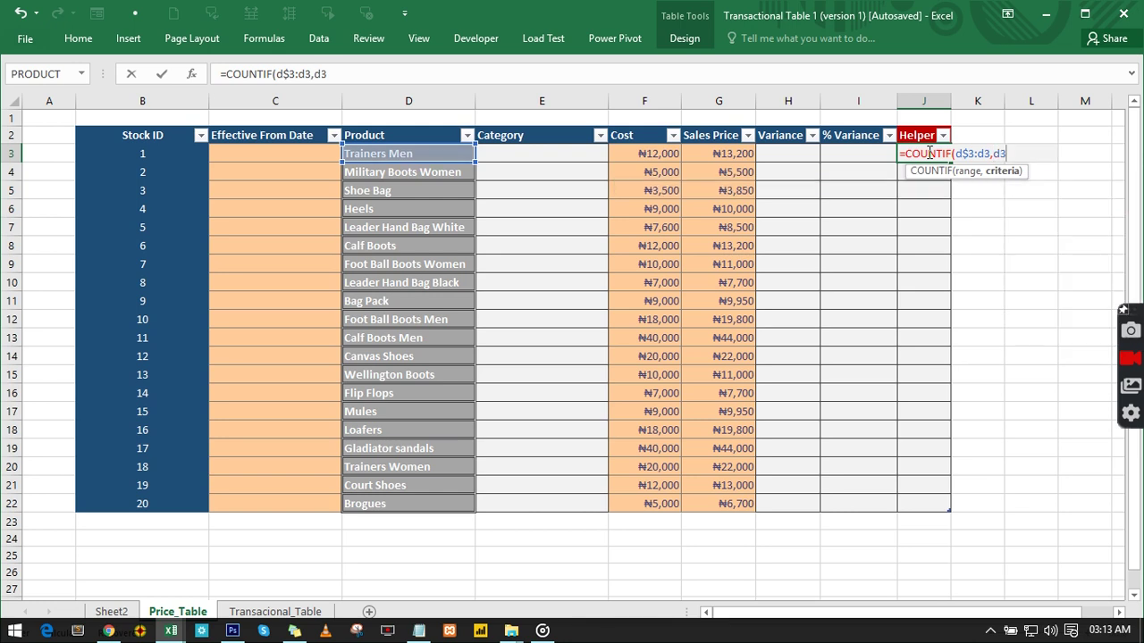
pyautogui.write(')')
pyautogui.hotkey('ctrl', 'Return')
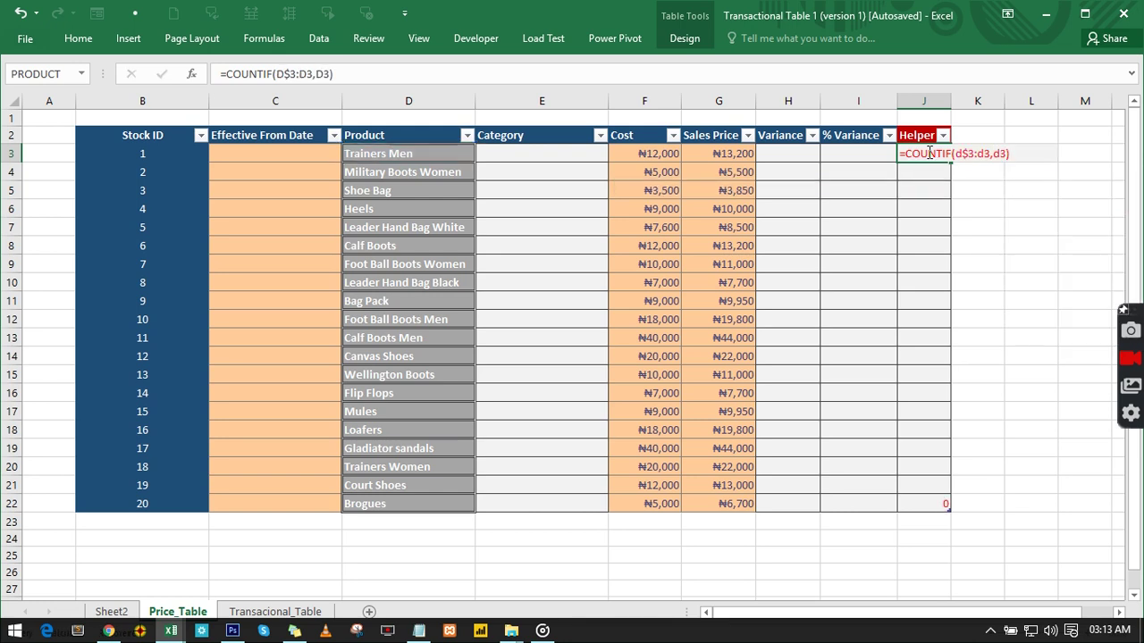
pyautogui.press('Return')
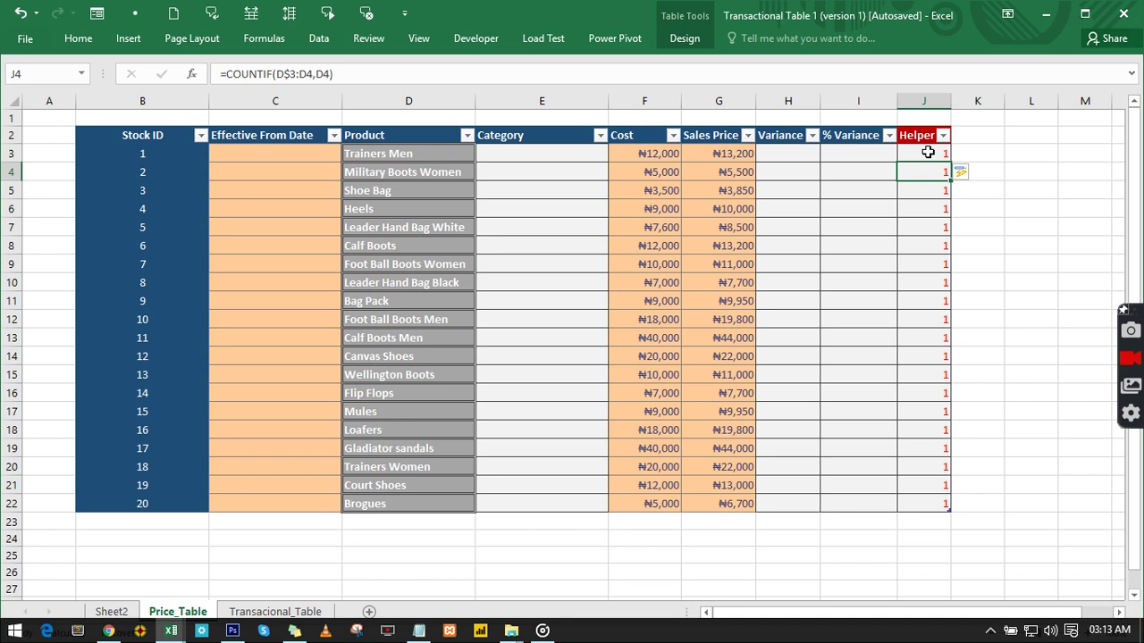
# - Add a duplicate Brogues product in cell D23, directly below the price table's last row
pyautogui.click(361, 526)
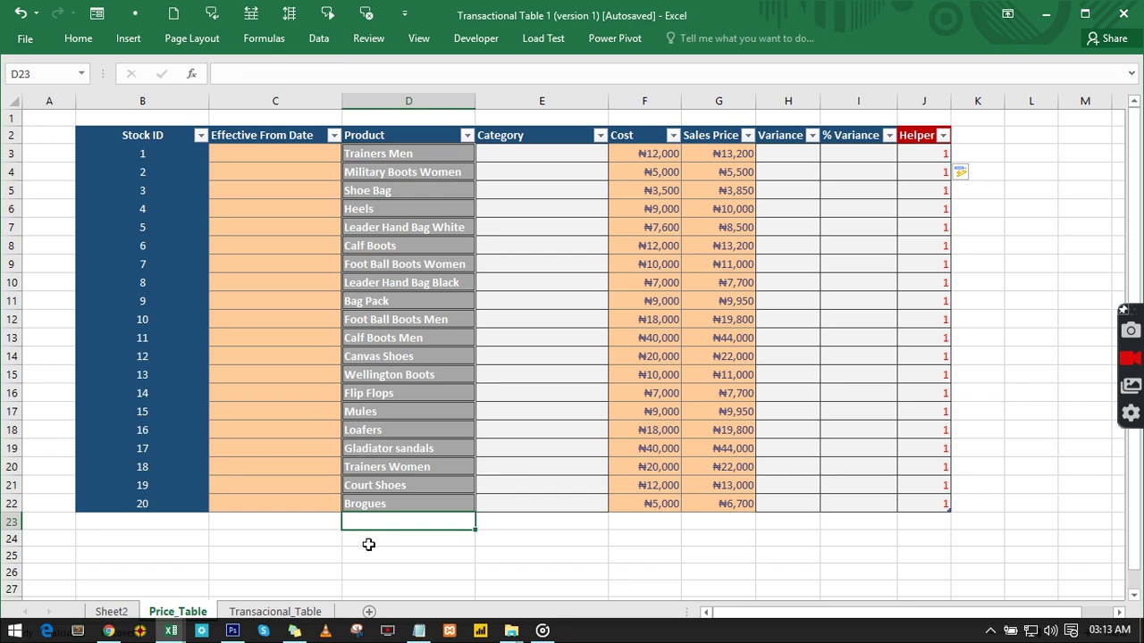
pyautogui.write('brogues')
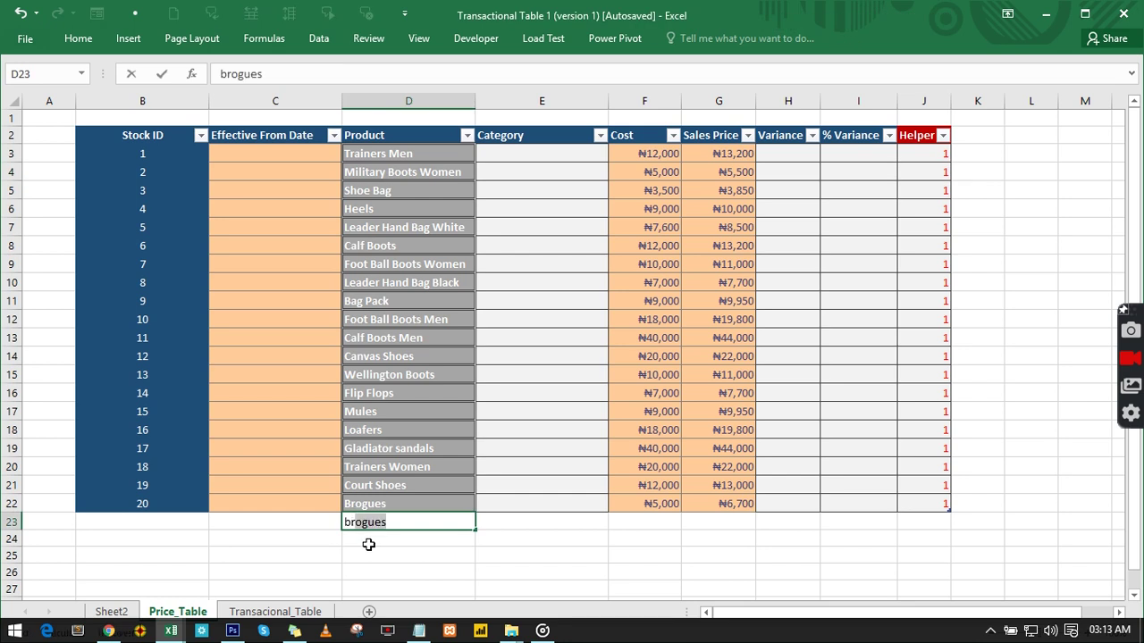
pyautogui.press('Return')
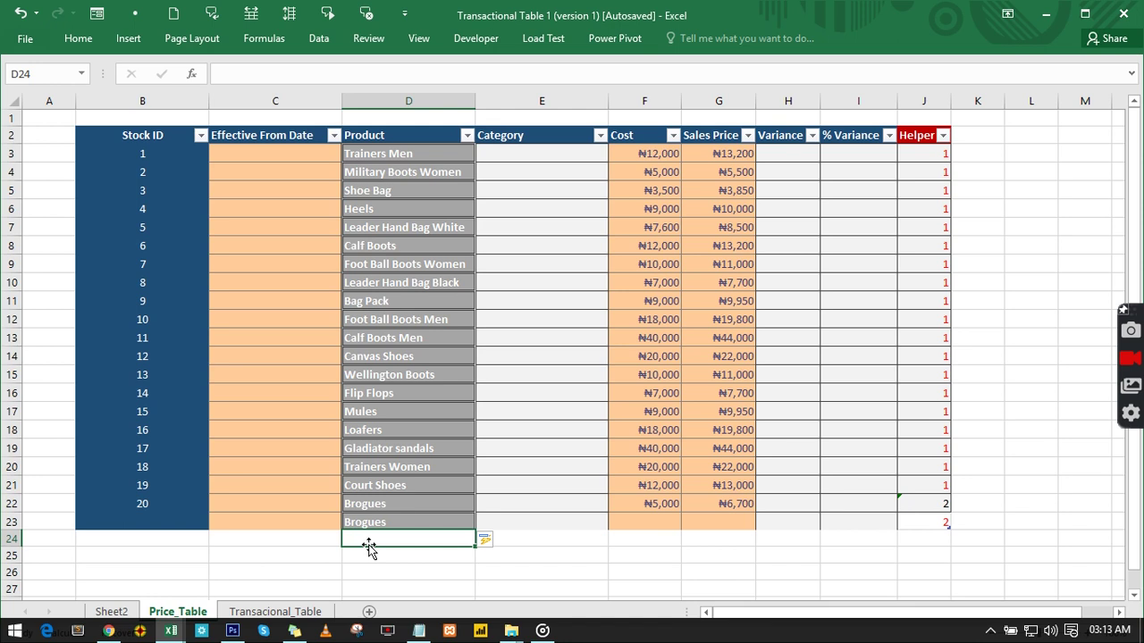
# - Change the Helper formula in J3 to return 0 for repeated products: =IF(COUNTIF(D$3:D3,D3)<>1,0,COUNTIF(D$3:D3,D3))
pyautogui.click(937, 151)
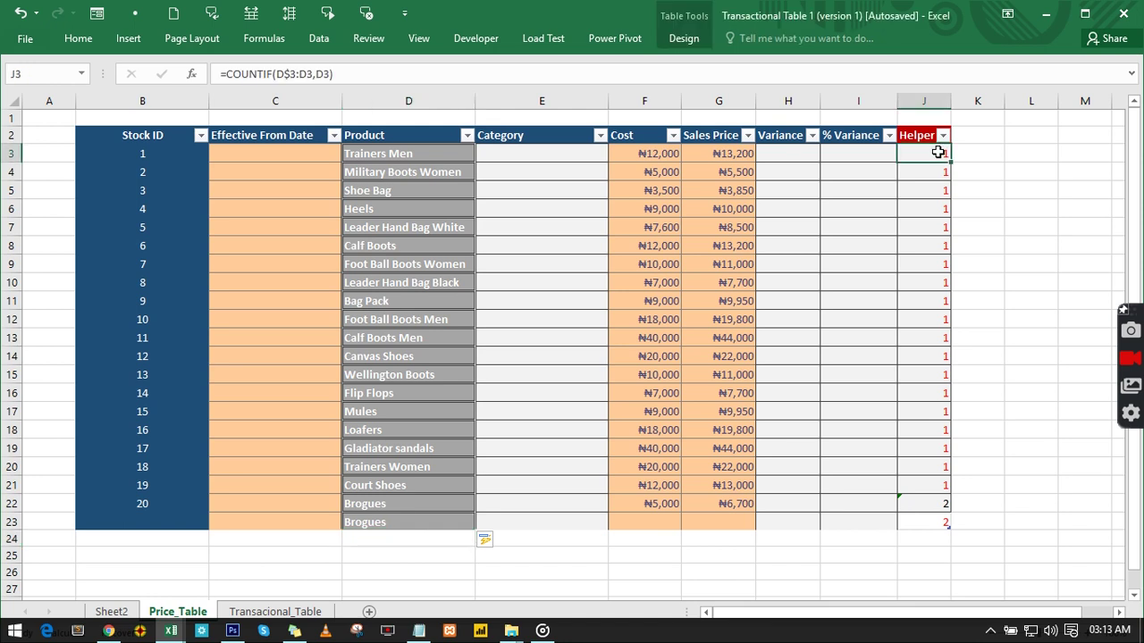
pyautogui.moveTo(354, 73); pyautogui.dragTo(229, 78)
pyautogui.hotkey('ctrl', 'c')
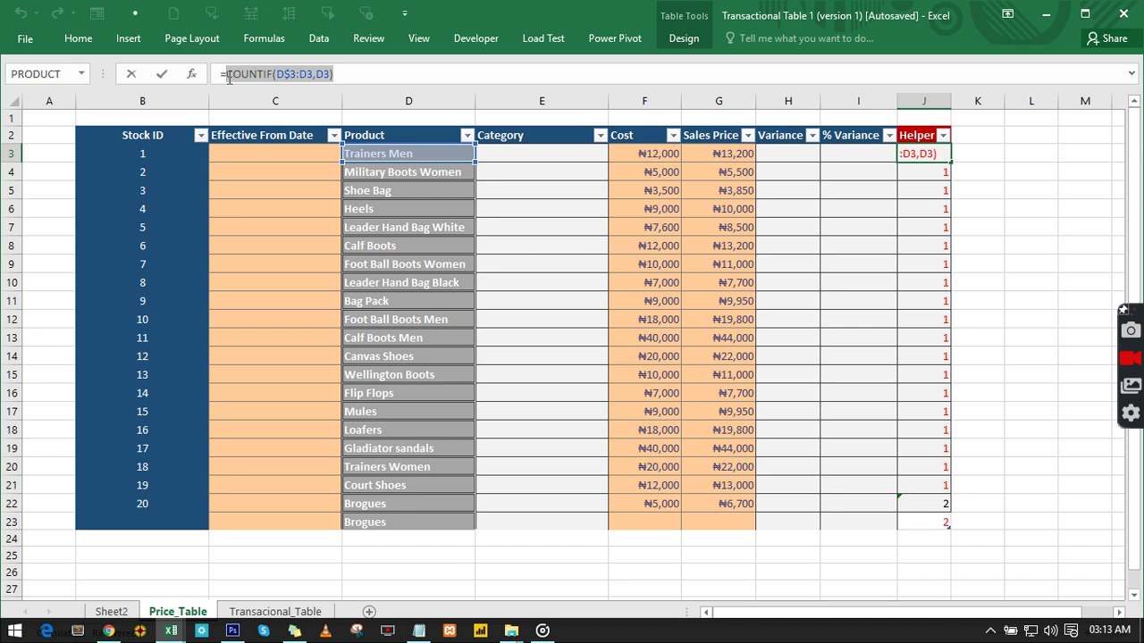
pyautogui.click(227, 76)
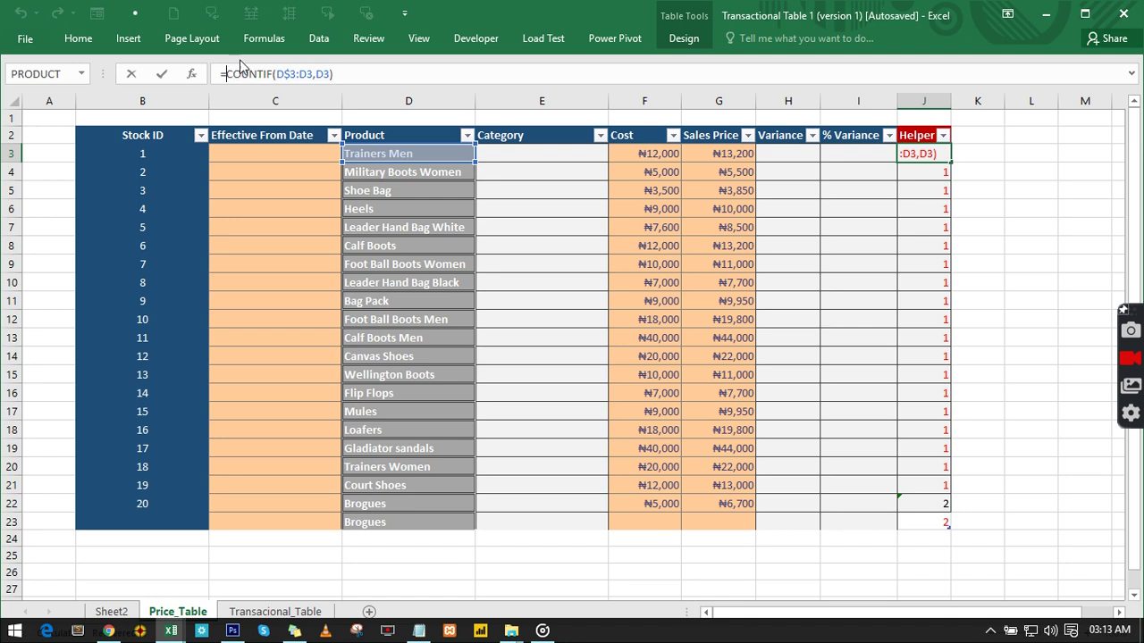
pyautogui.write('IF(')
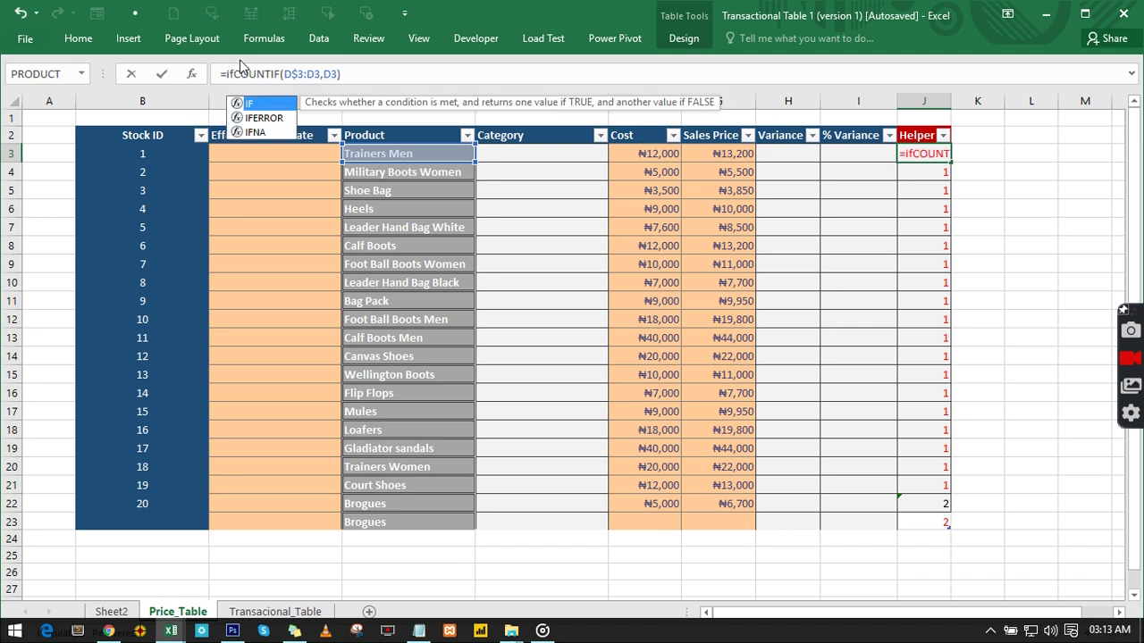
pyautogui.click(354, 76)
pyautogui.write('<>')
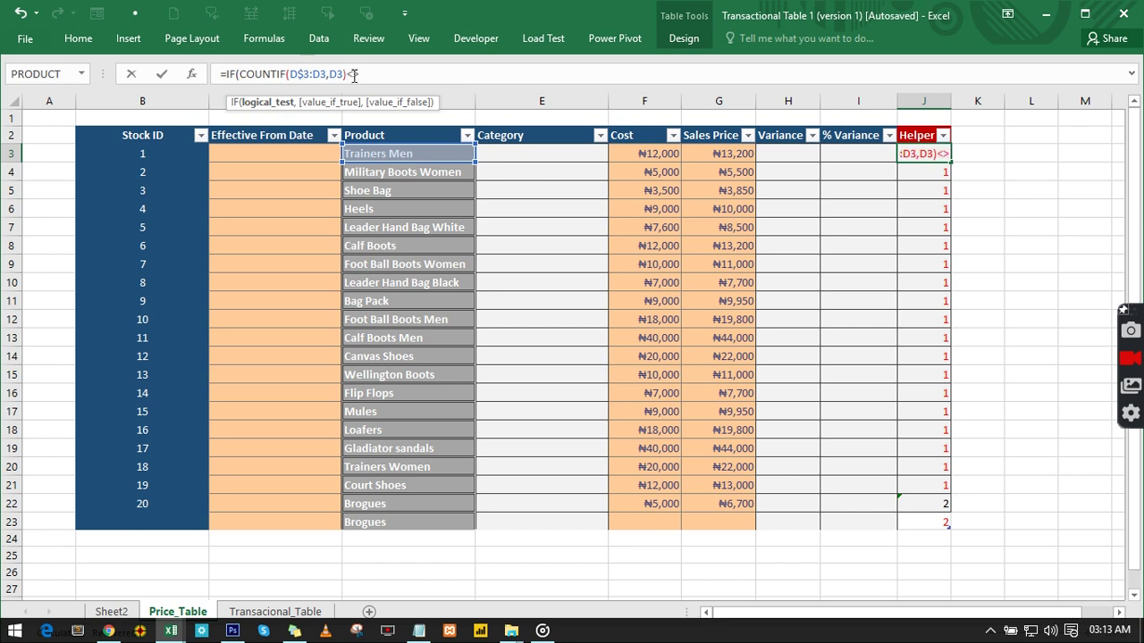
pyautogui.write('1,0')
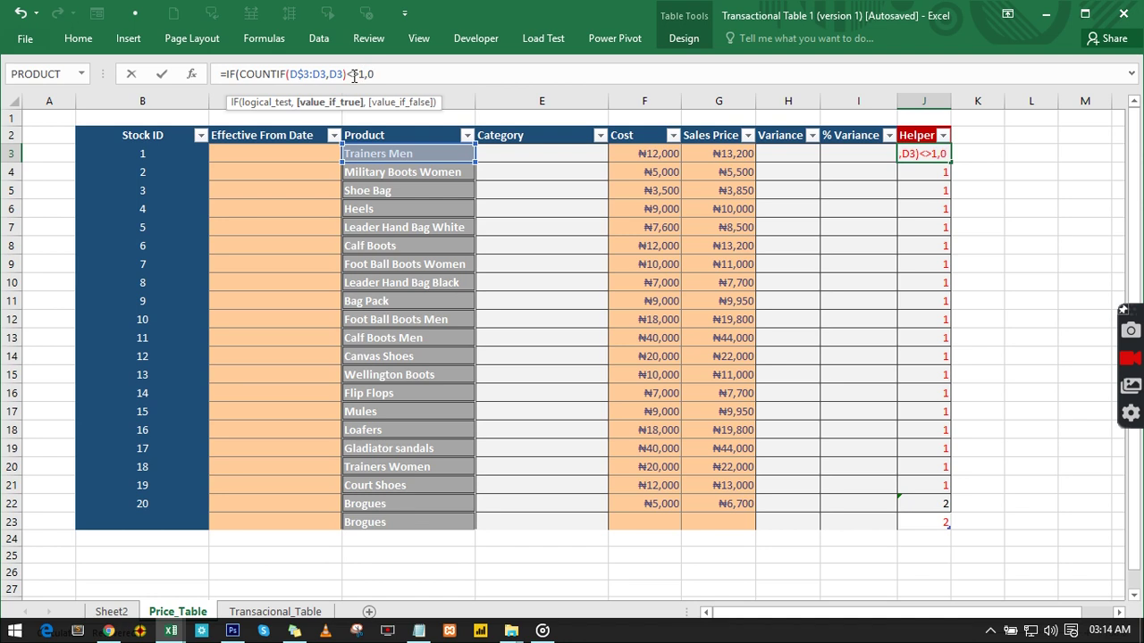
pyautogui.write(',')
pyautogui.hotkey('ctrl', 'v')
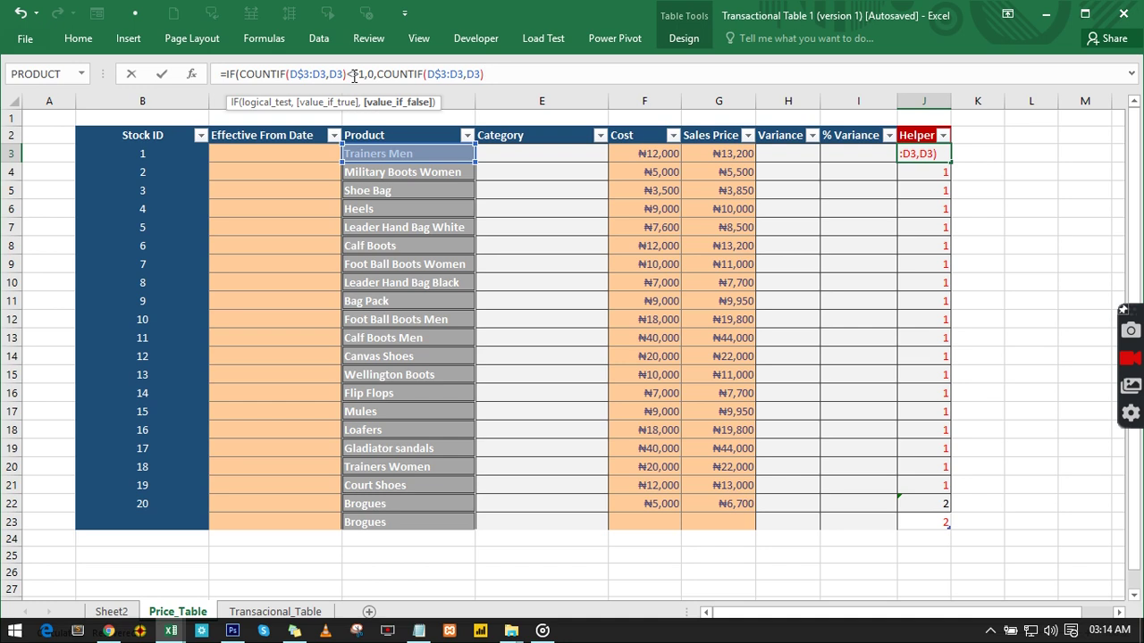
pyautogui.write(')')
pyautogui.press('Return')
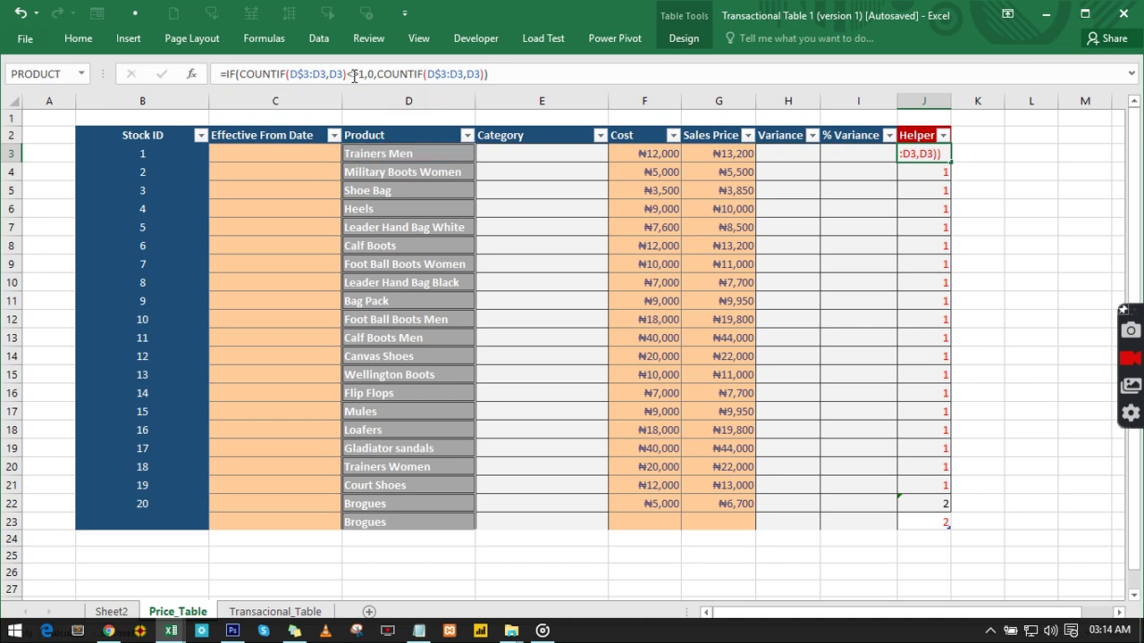
# - Copy the J3 duplicate-check formula down the Helper column through row 23 and check it against the repeated Brogues rows
pyautogui.click(934, 152)
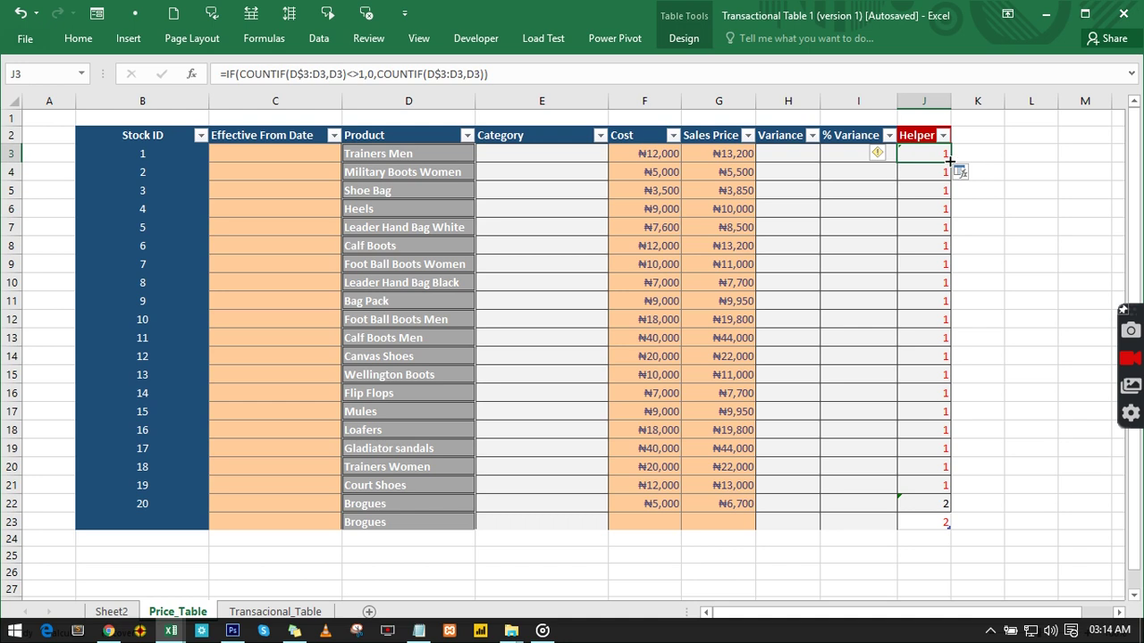
pyautogui.doubleClick(949, 160)
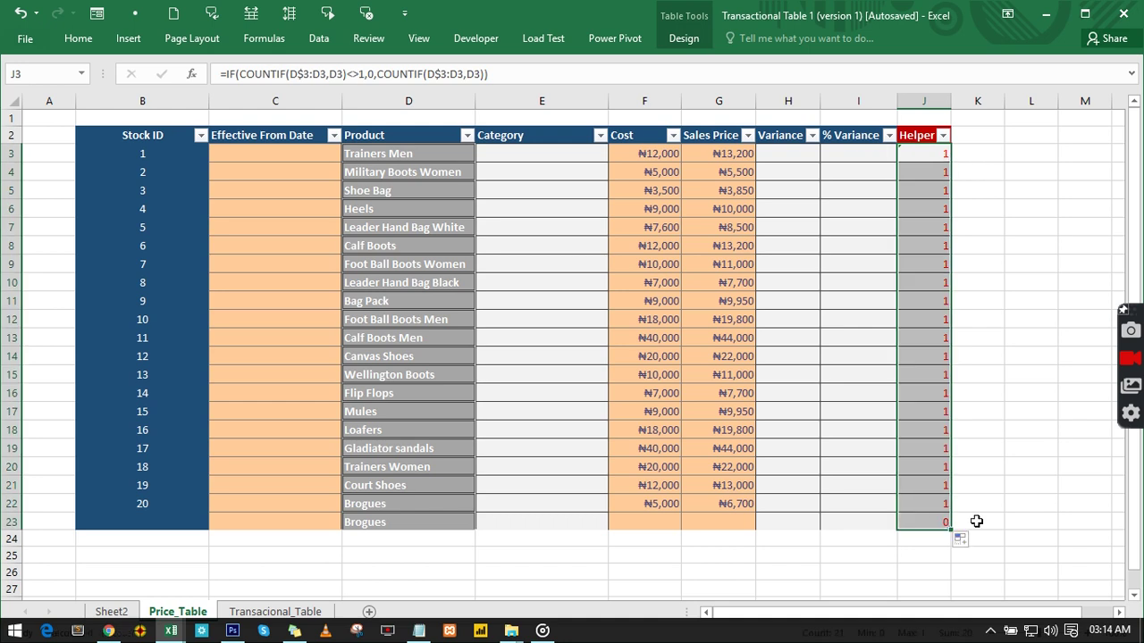
pyautogui.click(936, 522)
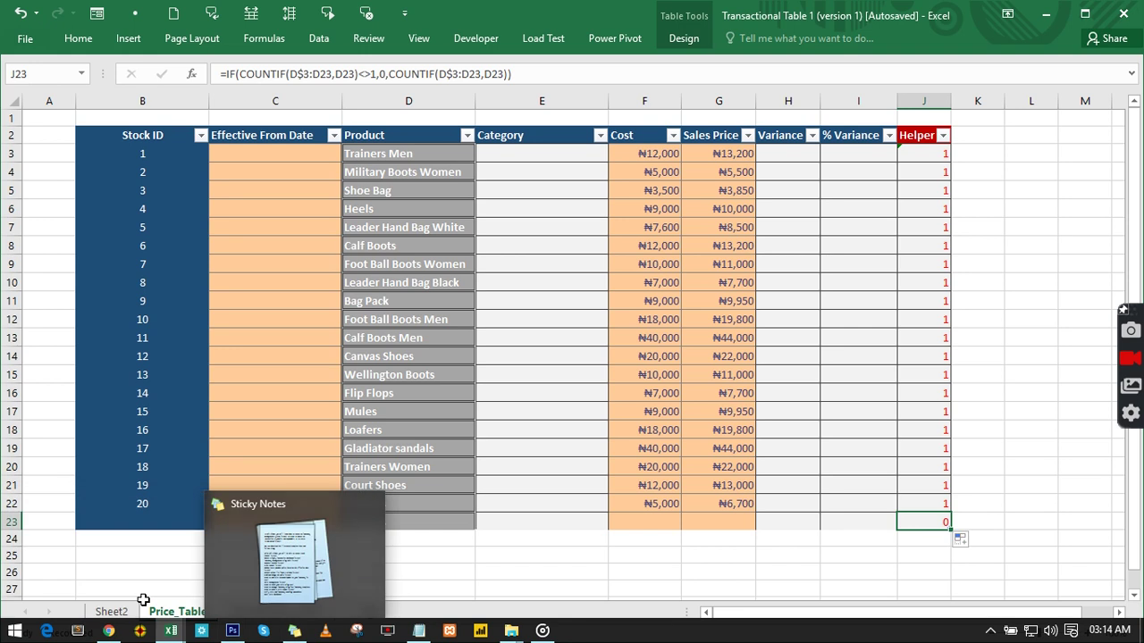
pyautogui.click(275, 611)
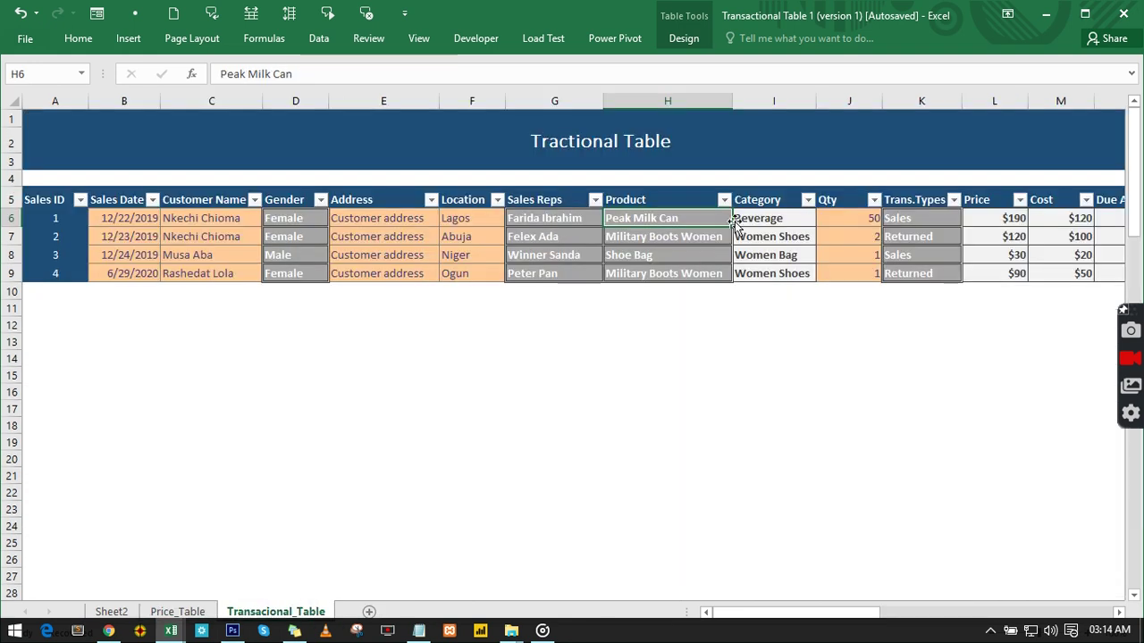
pyautogui.click(164, 611)
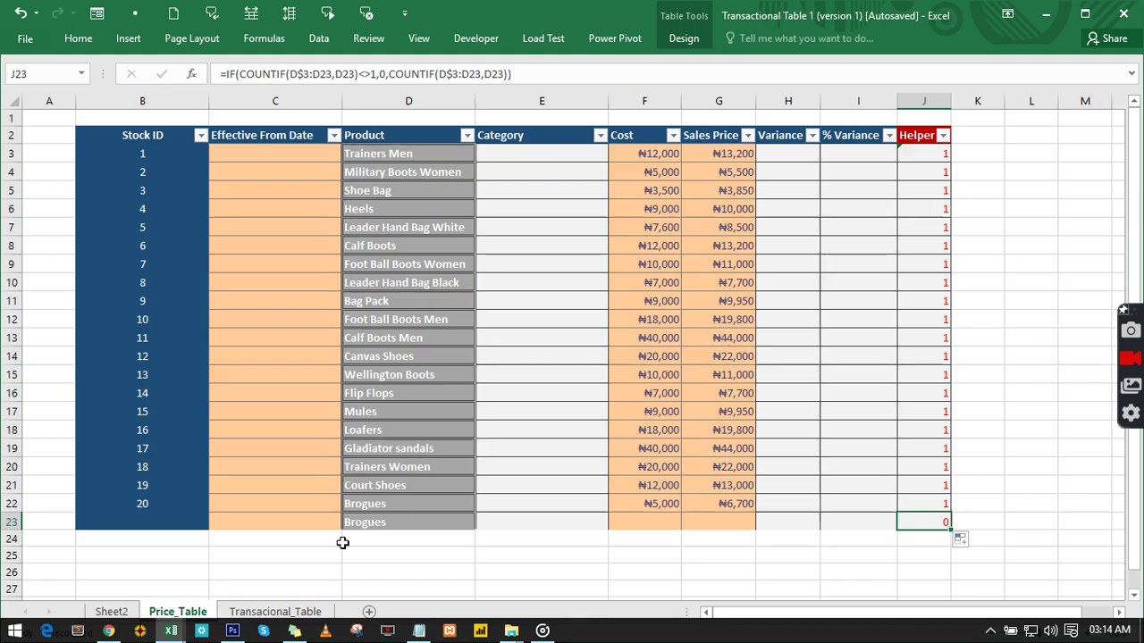
pyautogui.click(391, 506)
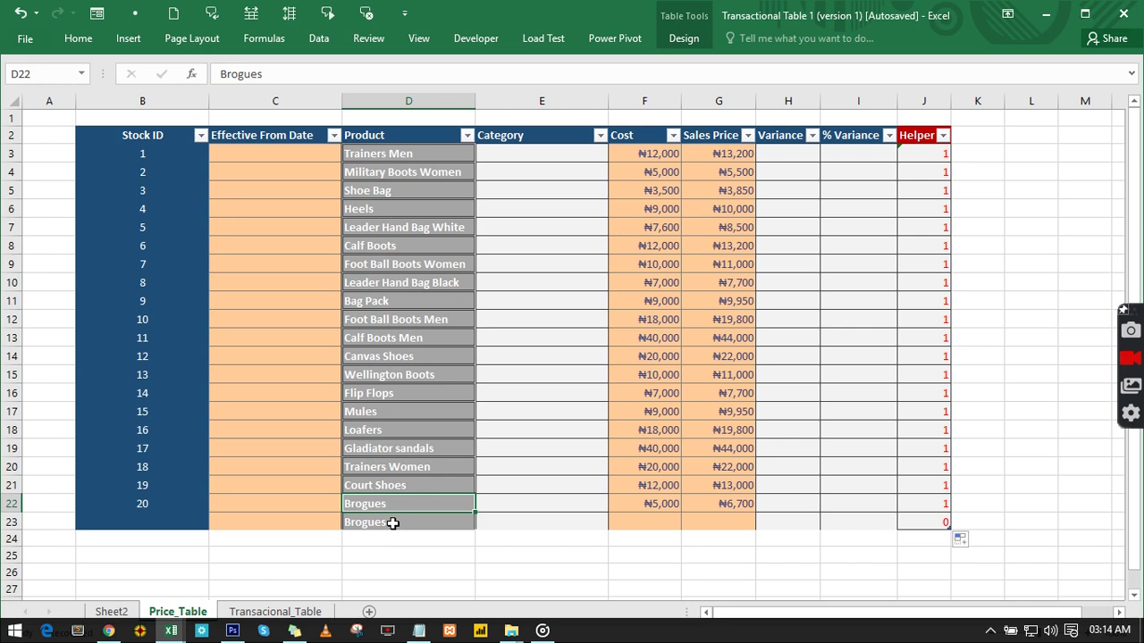
# - Turn the Helper formula into a running total of unique products: =SUM(IF(COUNTIF(D$3:D3,D3)<>1,0,COUNTIF(D$3:D3,D3)),J2) in J3
pyautogui.click(933, 154)
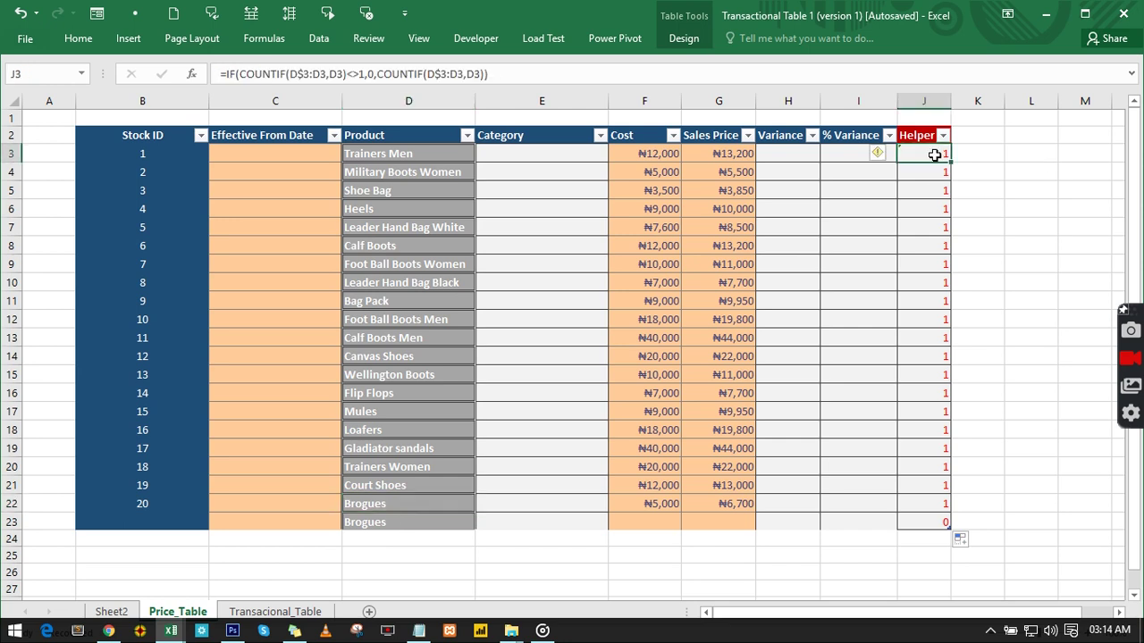
pyautogui.click(225, 74)
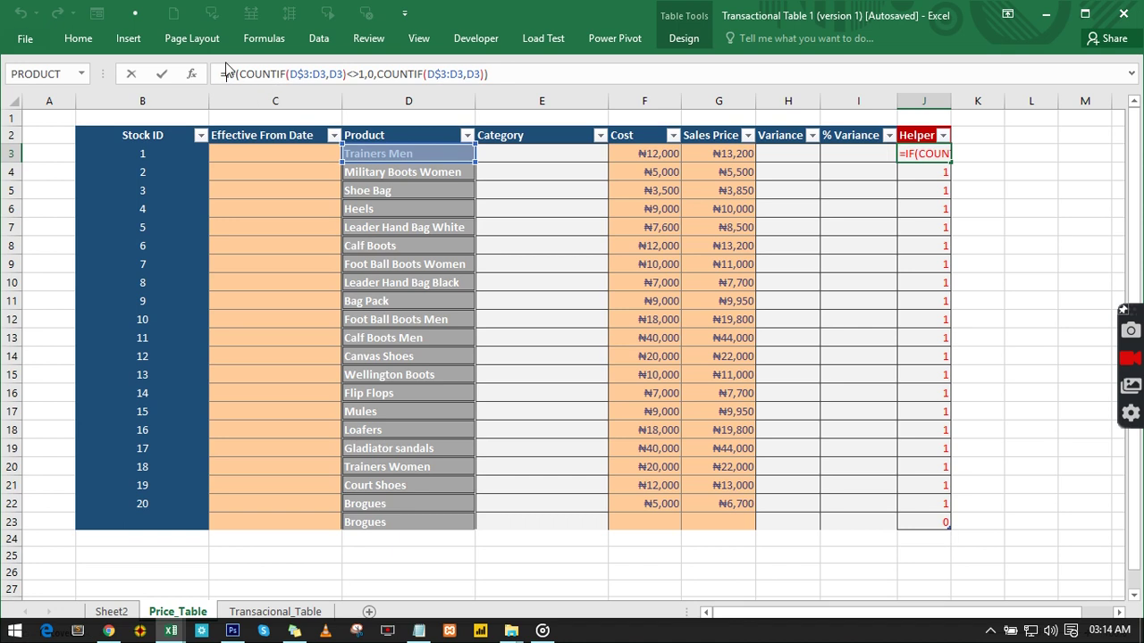
pyautogui.write('sum')
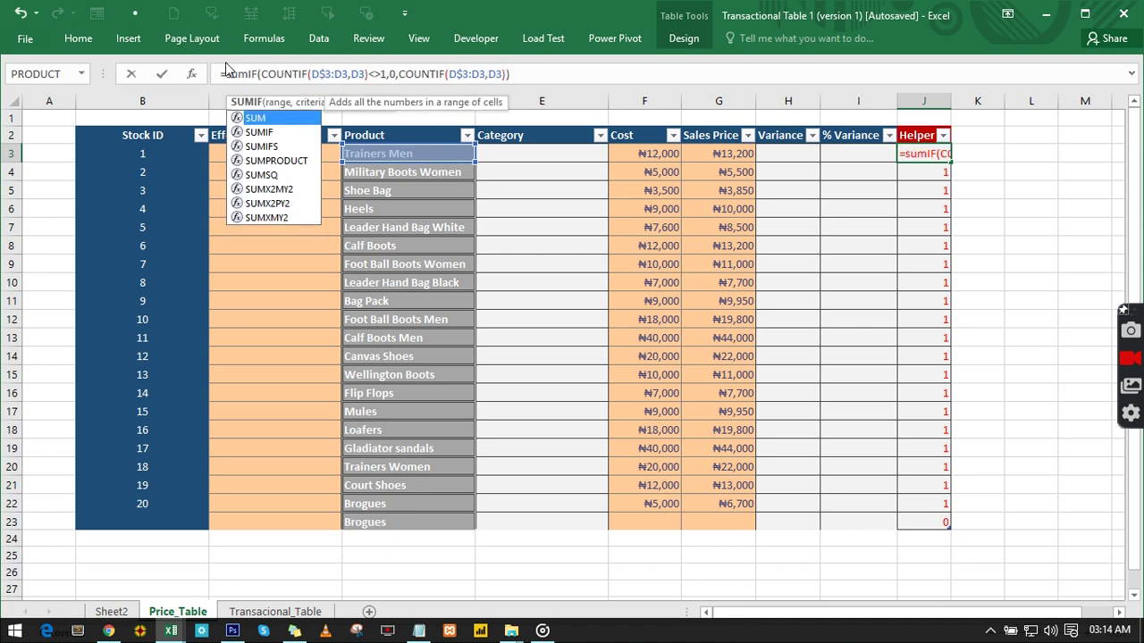
pyautogui.press('Tab')
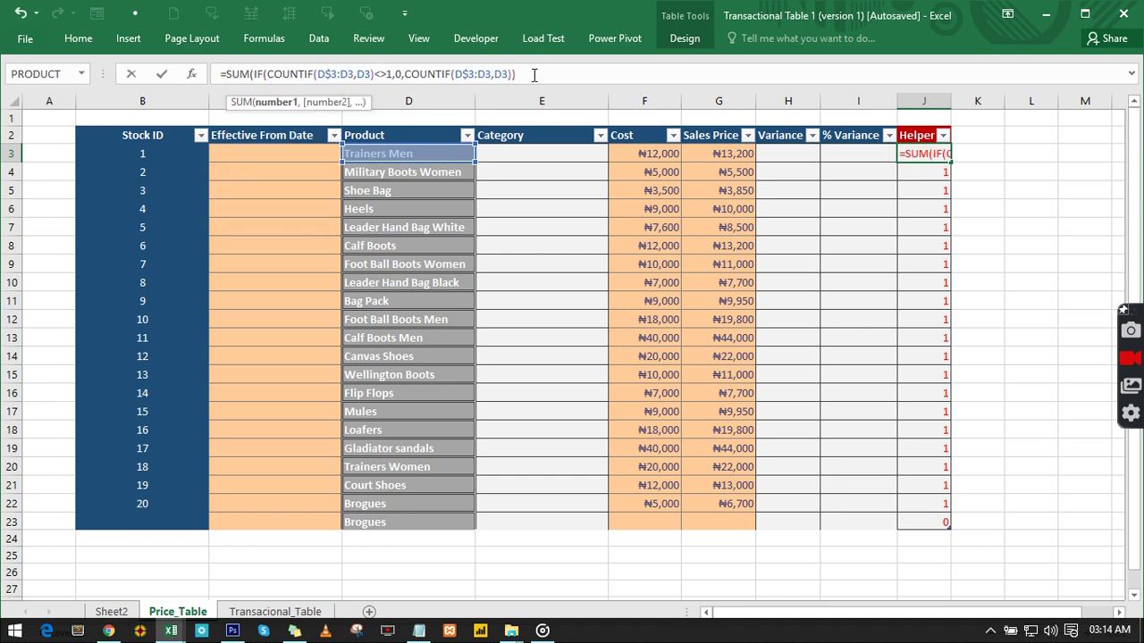
pyautogui.write(',')
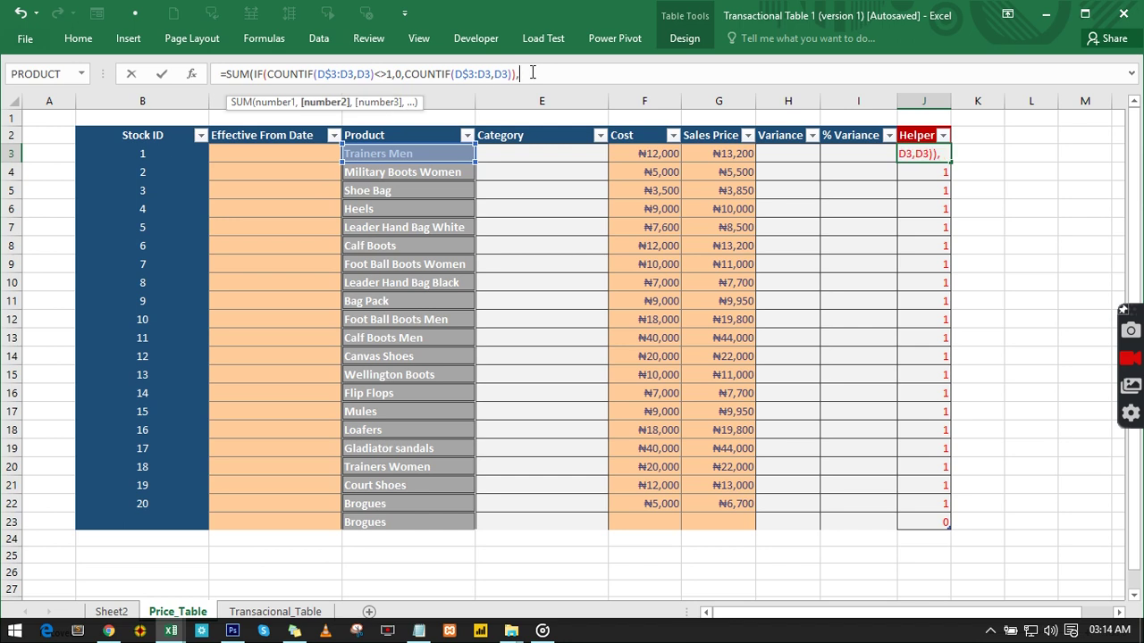
pyautogui.rightClick(532, 72)
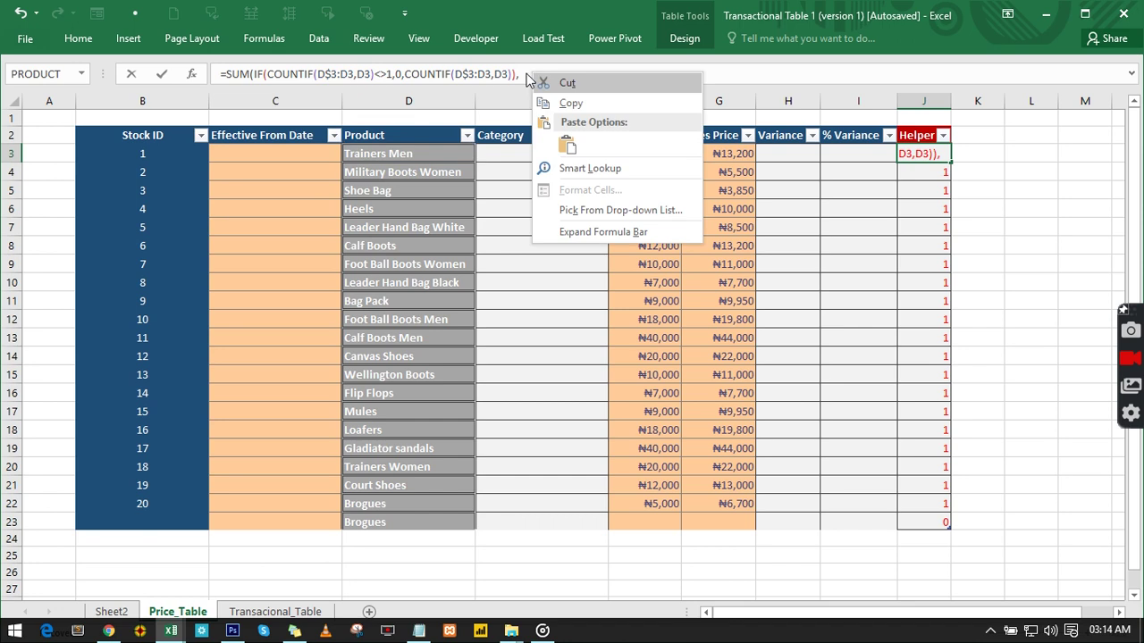
pyautogui.click(526, 74)
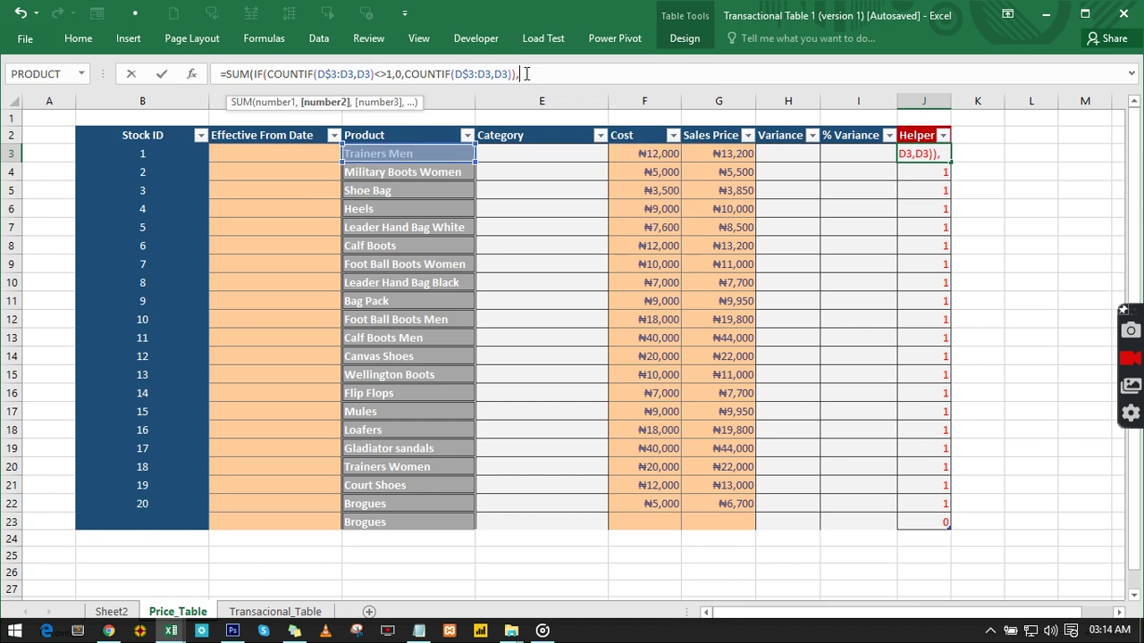
pyautogui.write('j2')
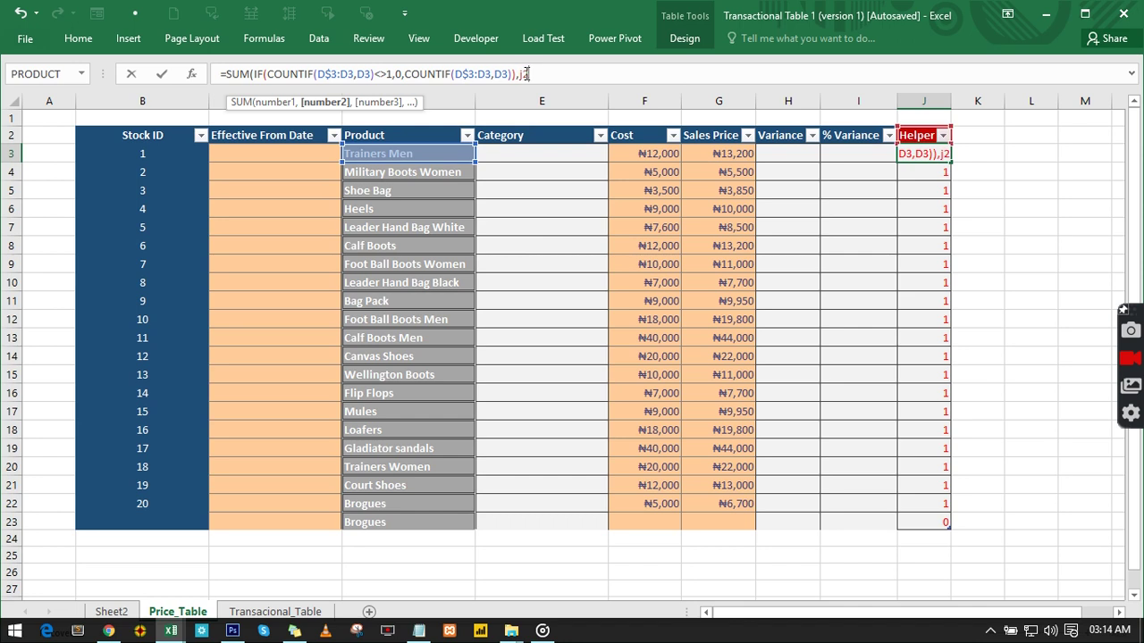
pyautogui.write(')')
pyautogui.hotkey('ctrl', 'shift', 'Return')
pyautogui.click(929, 173)
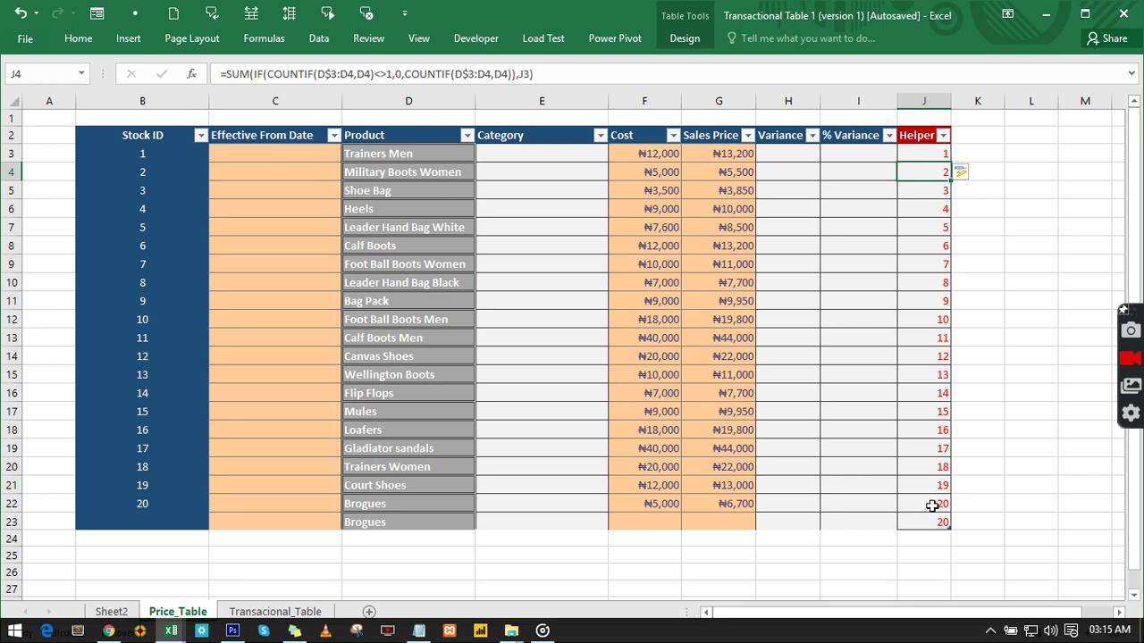
pyautogui.moveTo(936, 504); pyautogui.dragTo(940, 525)
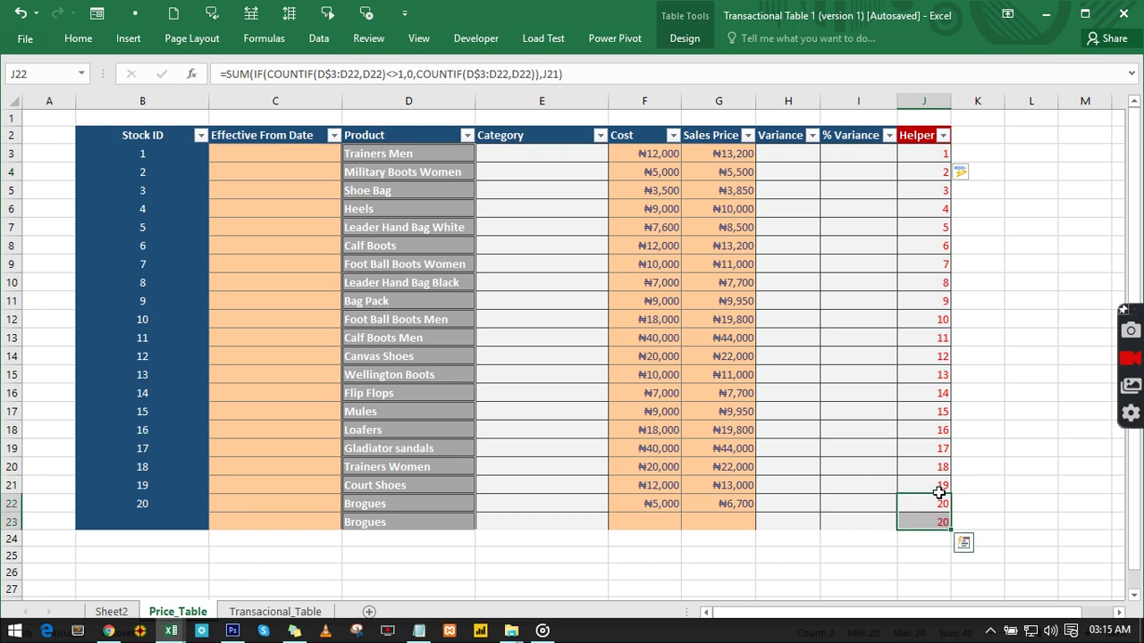
pyautogui.click(924, 156)
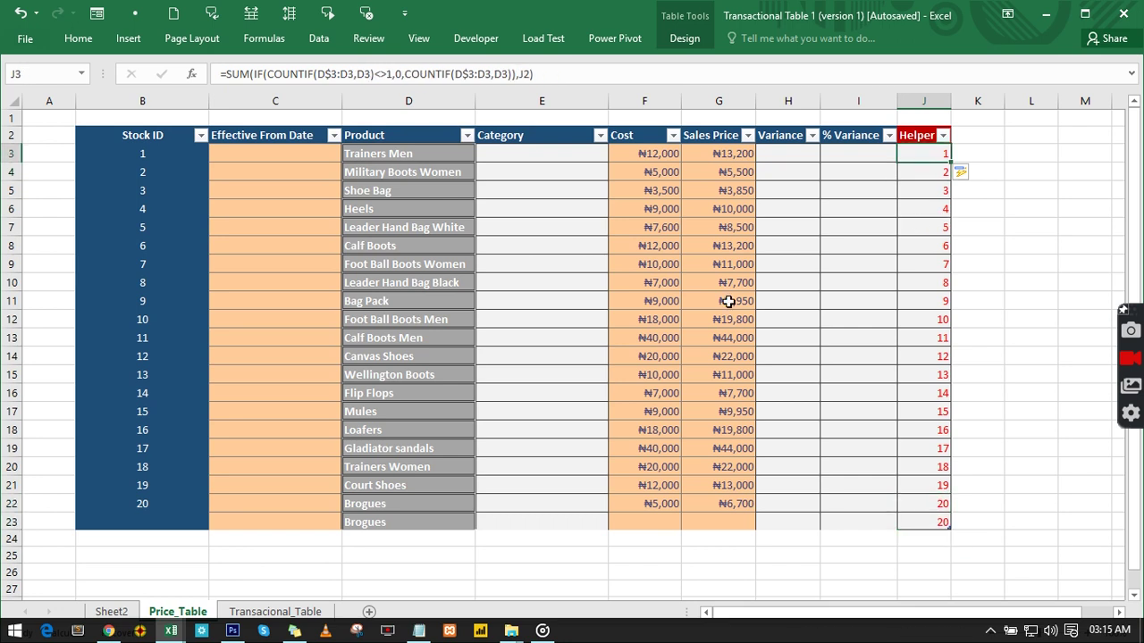
# - Rename the price table as tb_pricetable
pyautogui.click(470, 250)
pyautogui.click(536, 243)
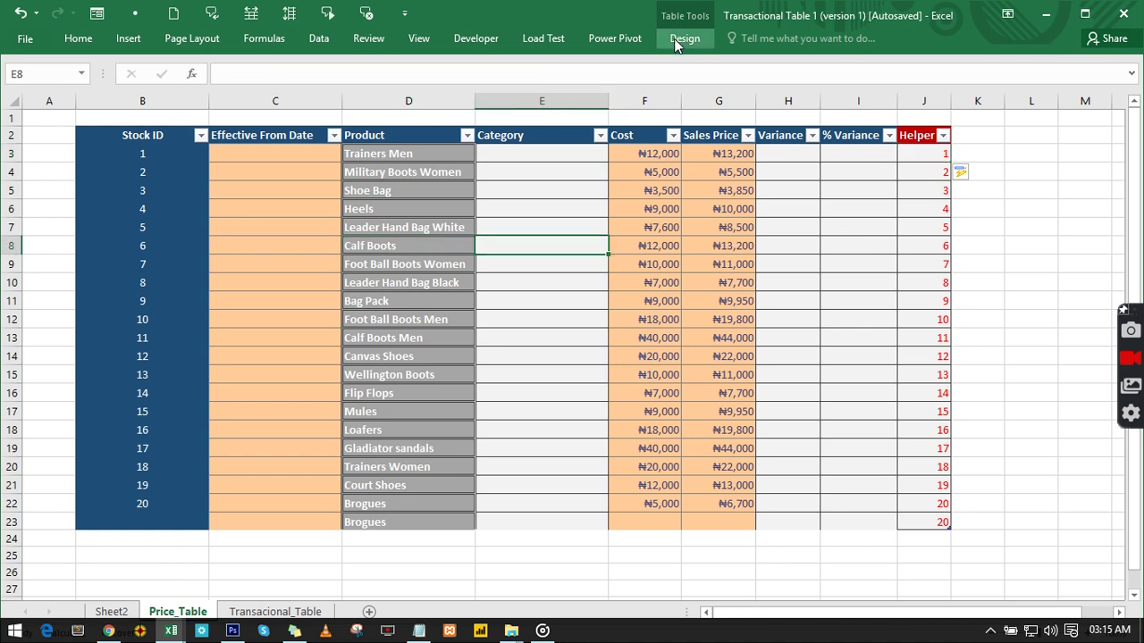
pyautogui.click(675, 39)
pyautogui.click(48, 79)
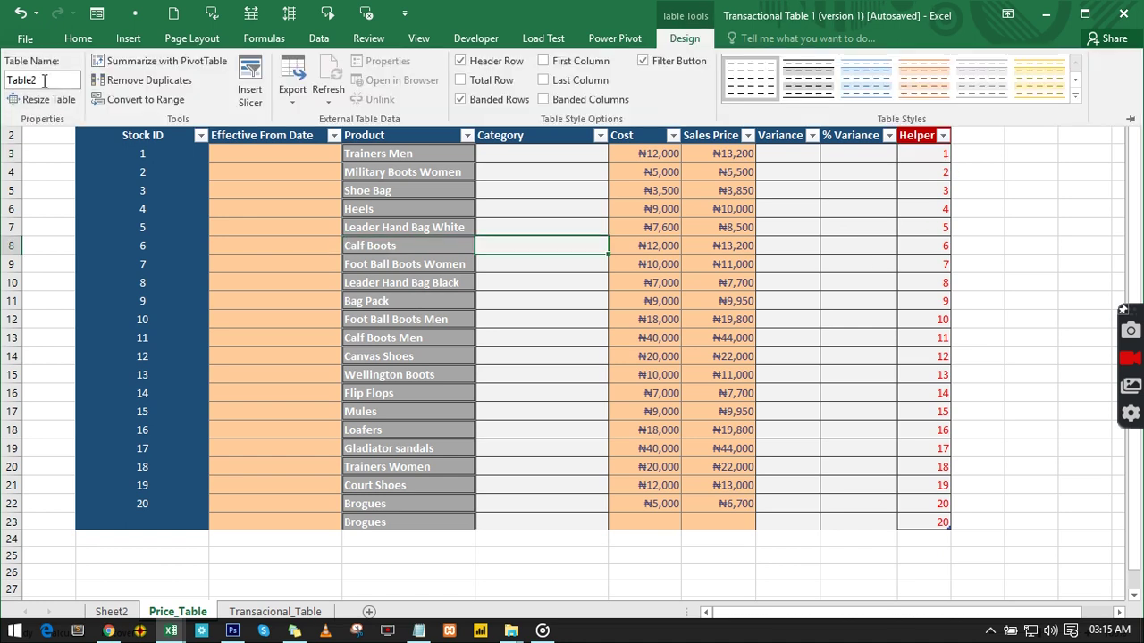
pyautogui.doubleClick(48, 80)
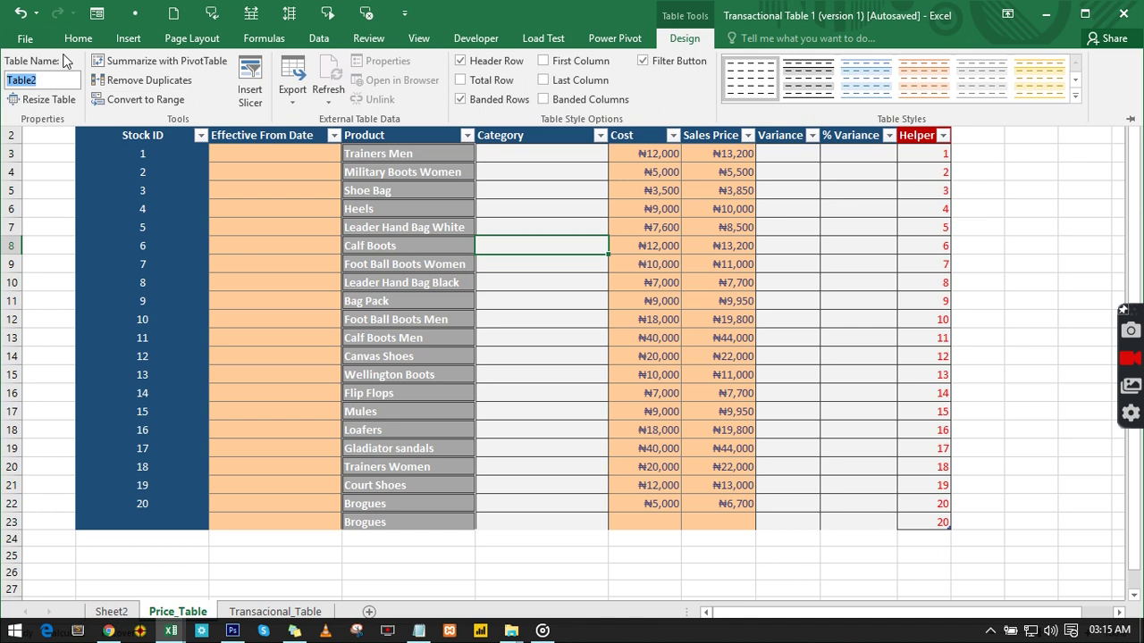
pyautogui.write('tb_')
pyautogui.write('pricetable')
pyautogui.press('Return')
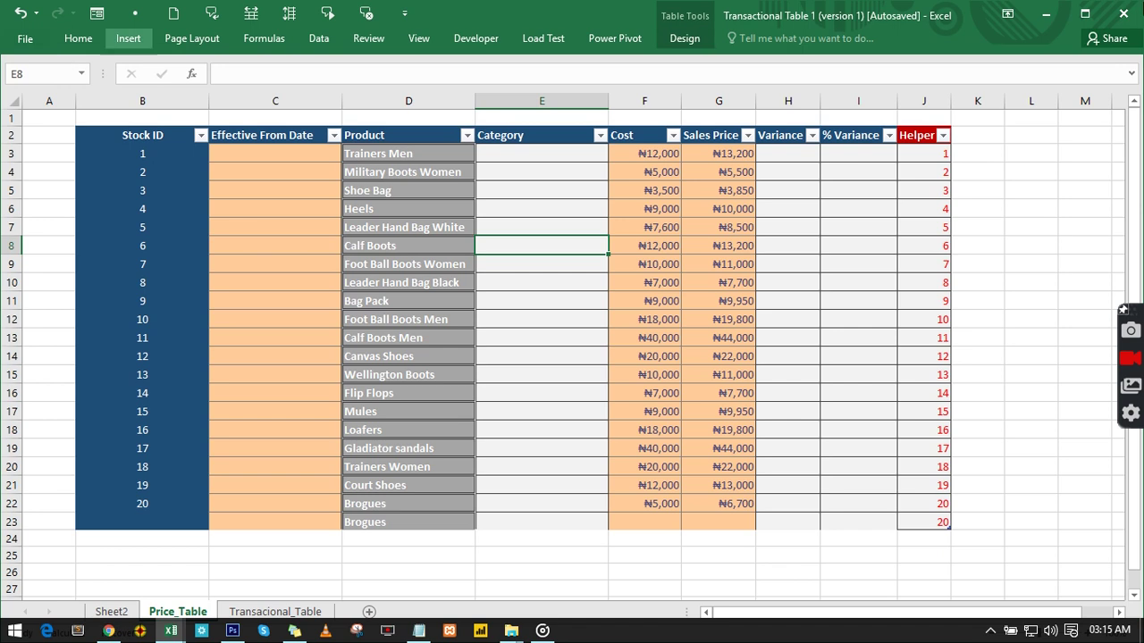
# - Examine the product limit and extraction area in columns AO to AQ of Transacional_Table alongside the Price_Table product list
pyautogui.click(282, 614)
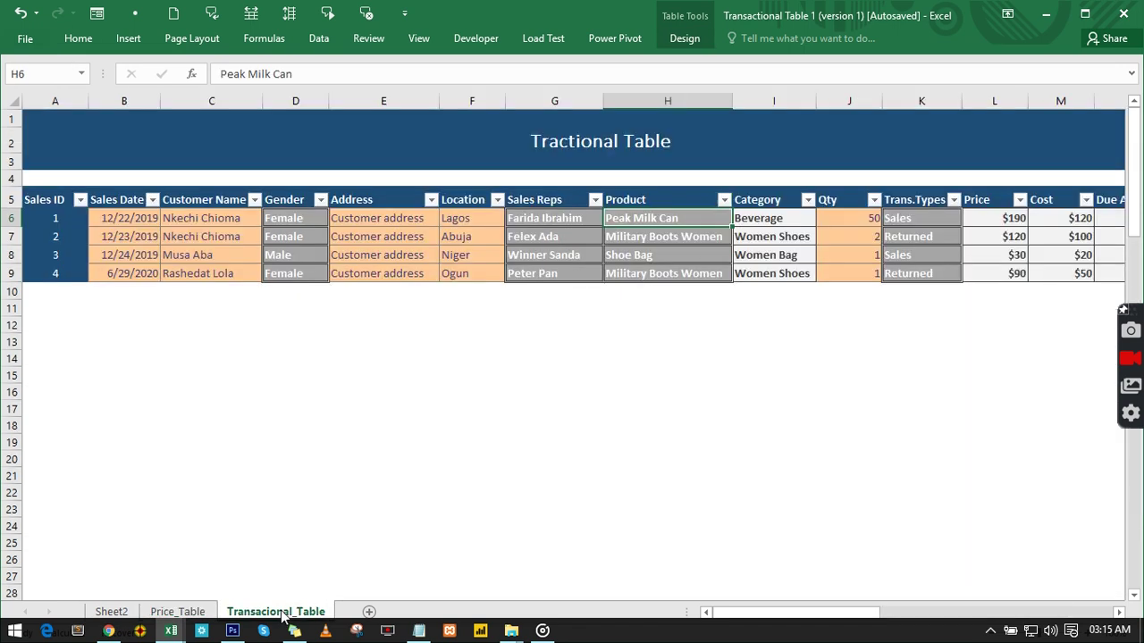
pyautogui.moveTo(741, 617)
pyautogui.mouseDown()
pyautogui.moveTo(750, 619)
pyautogui.moveTo(738, 618)
pyautogui.mouseUp()
pyautogui.moveTo(815, 612); pyautogui.dragTo(1040, 616)
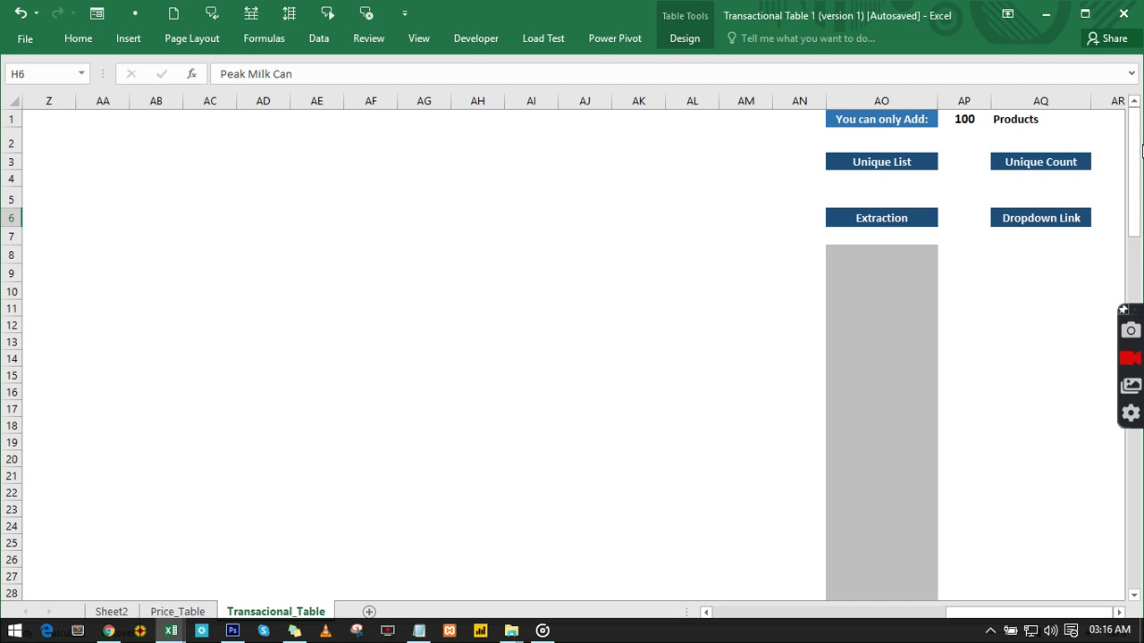
pyautogui.click(963, 121)
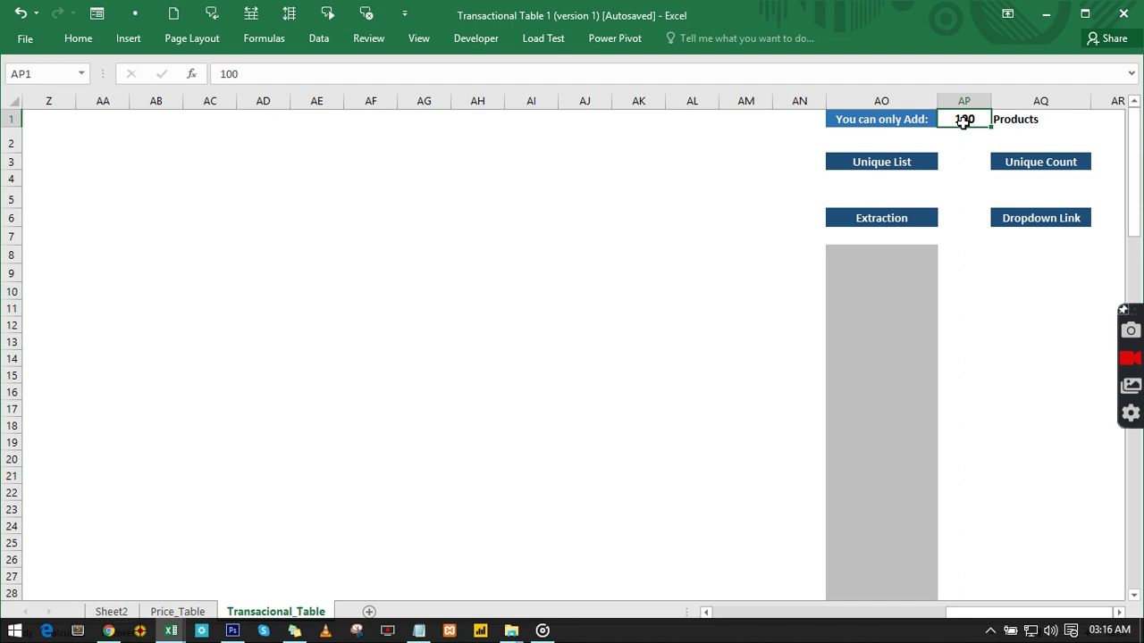
pyautogui.click(178, 611)
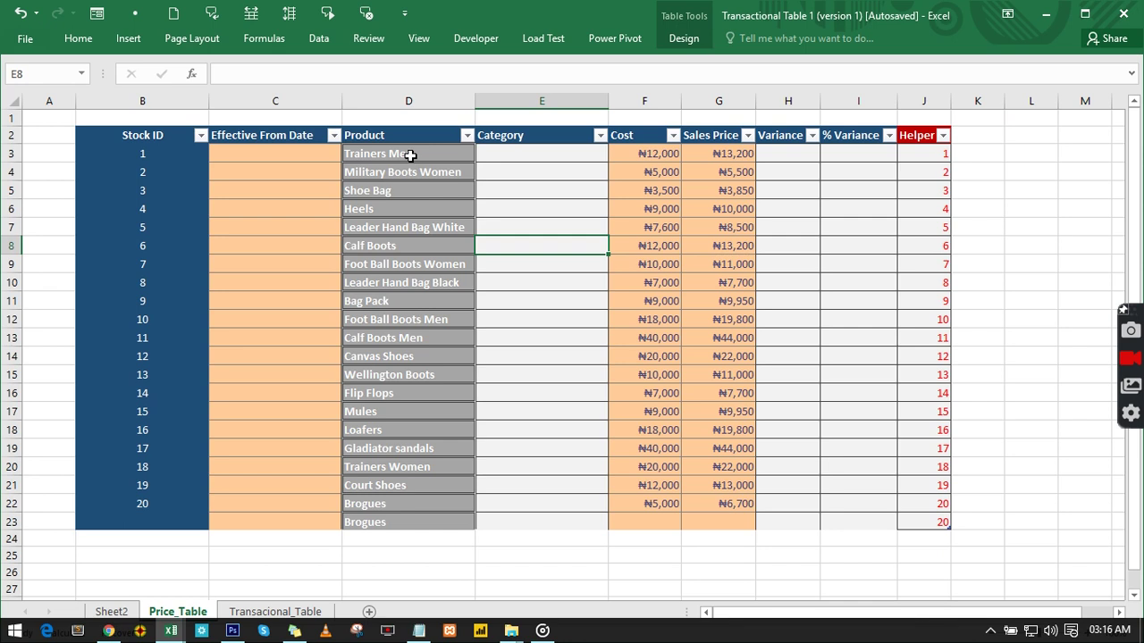
pyautogui.moveTo(409, 154); pyautogui.dragTo(420, 519)
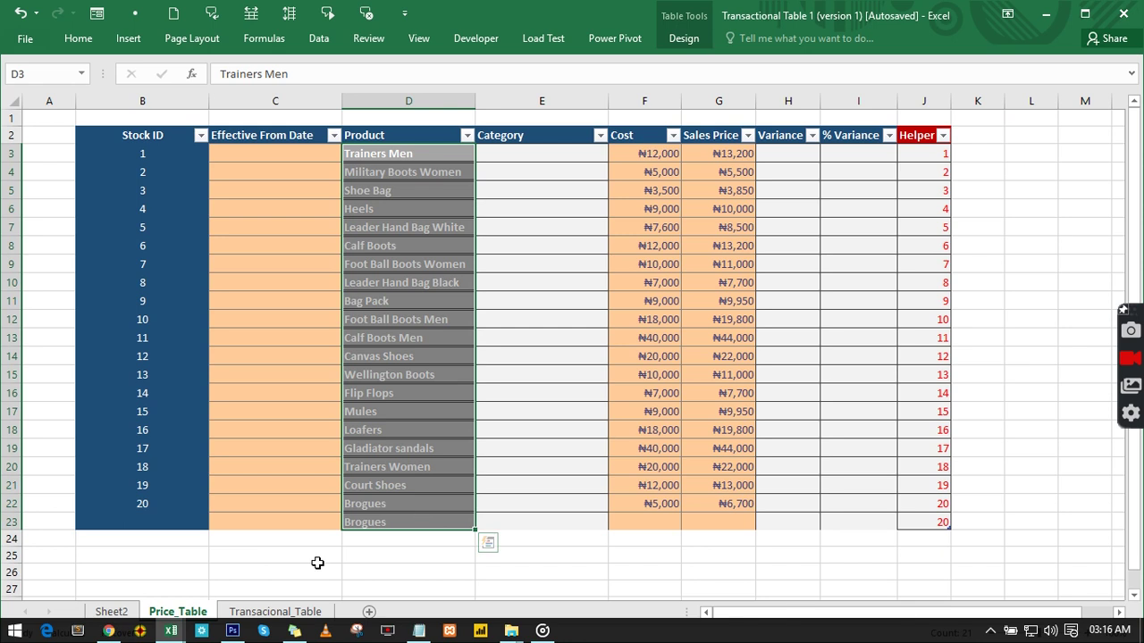
pyautogui.click(285, 612)
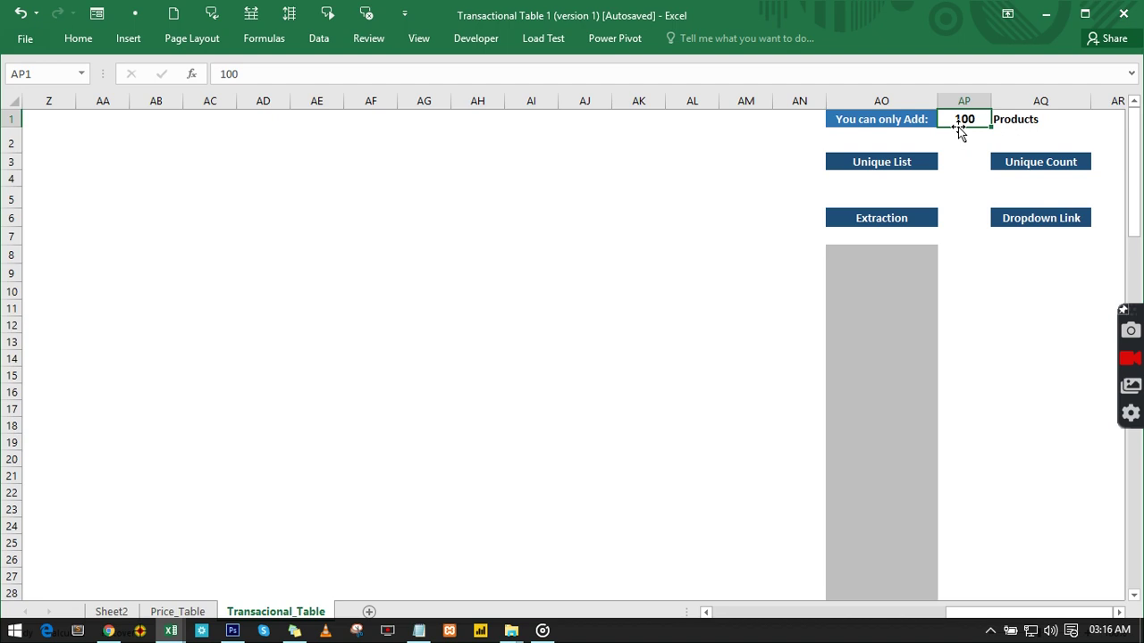
# - Enter =MAX(tb_pricetable[Helper]) in cell AO4 under Unique List on the Transacional_Table sheet
pyautogui.click(871, 181)
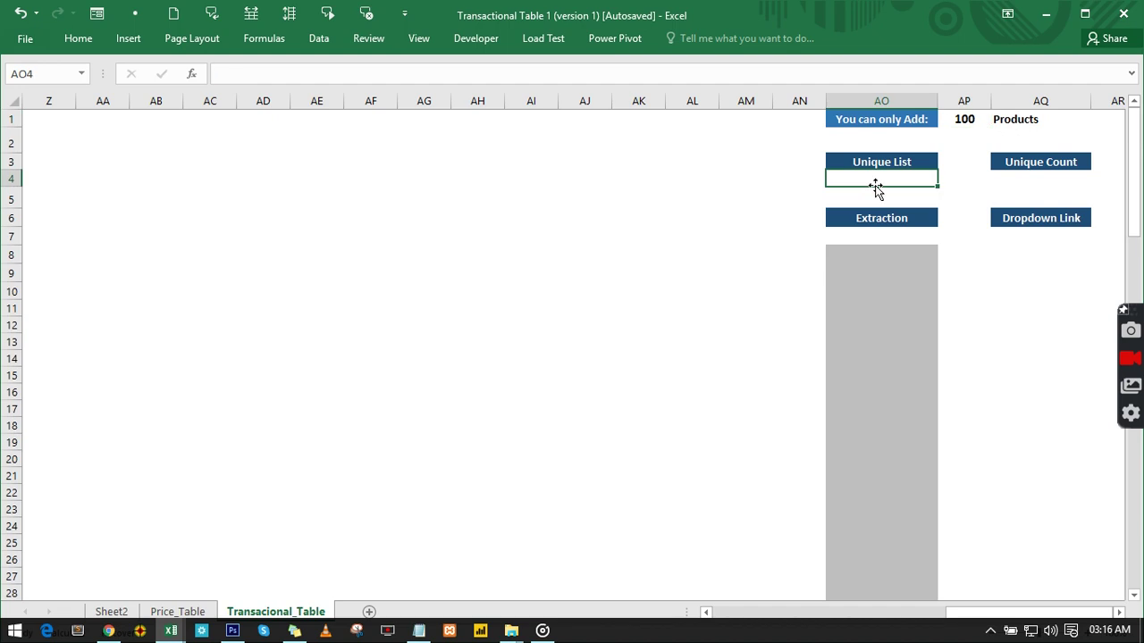
pyautogui.write('=max')
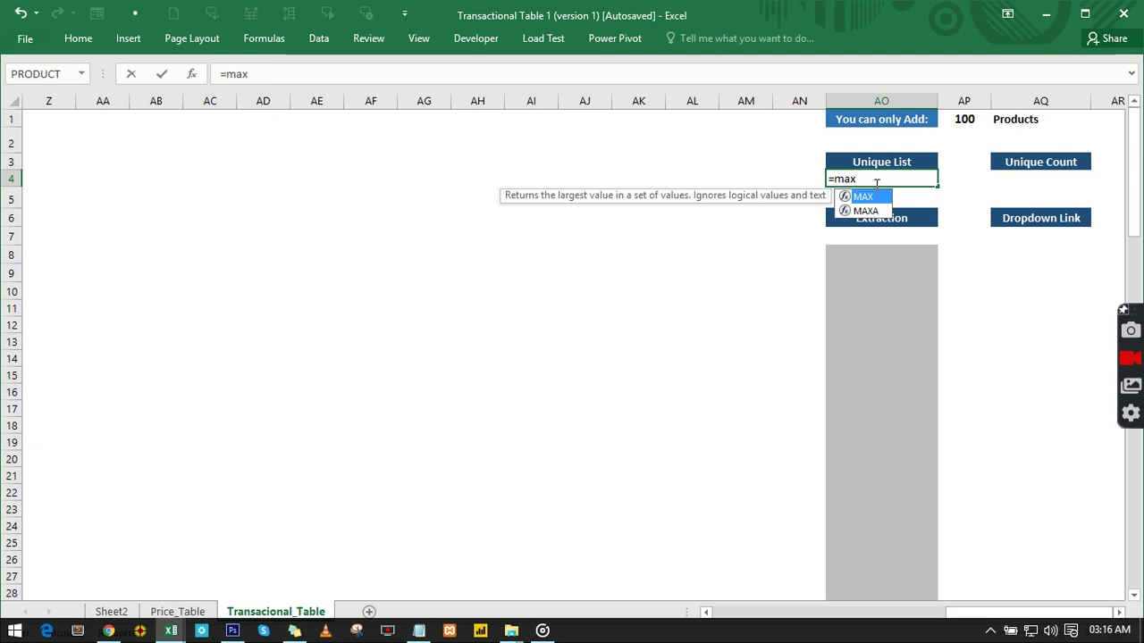
pyautogui.press('Tab')
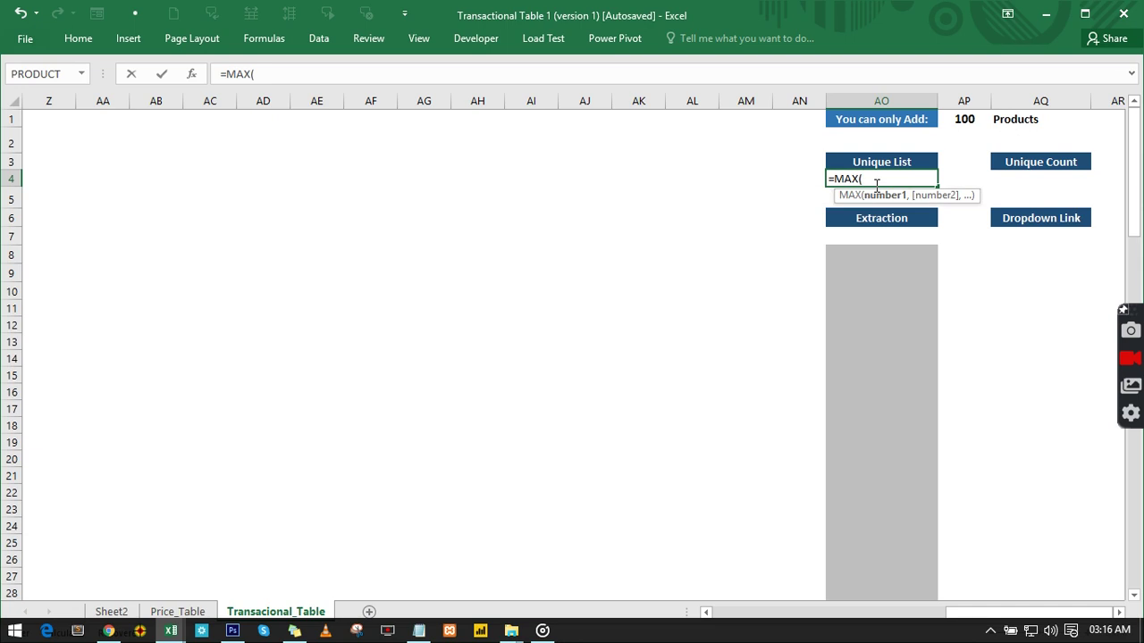
pyautogui.write('tb')
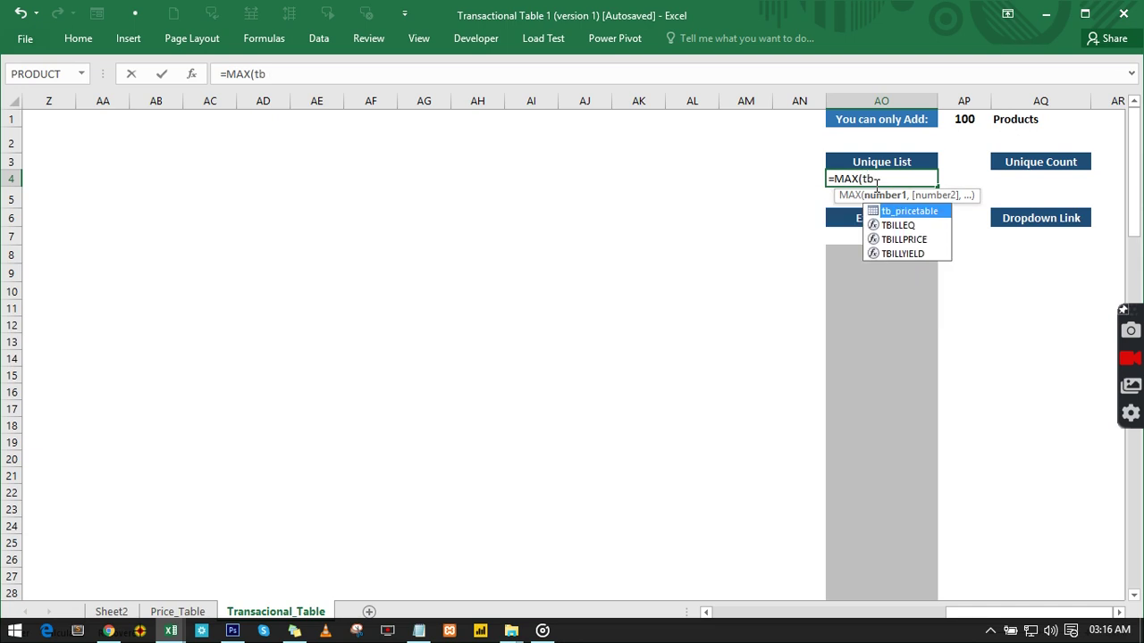
pyautogui.press('Tab')
pyautogui.write('[')
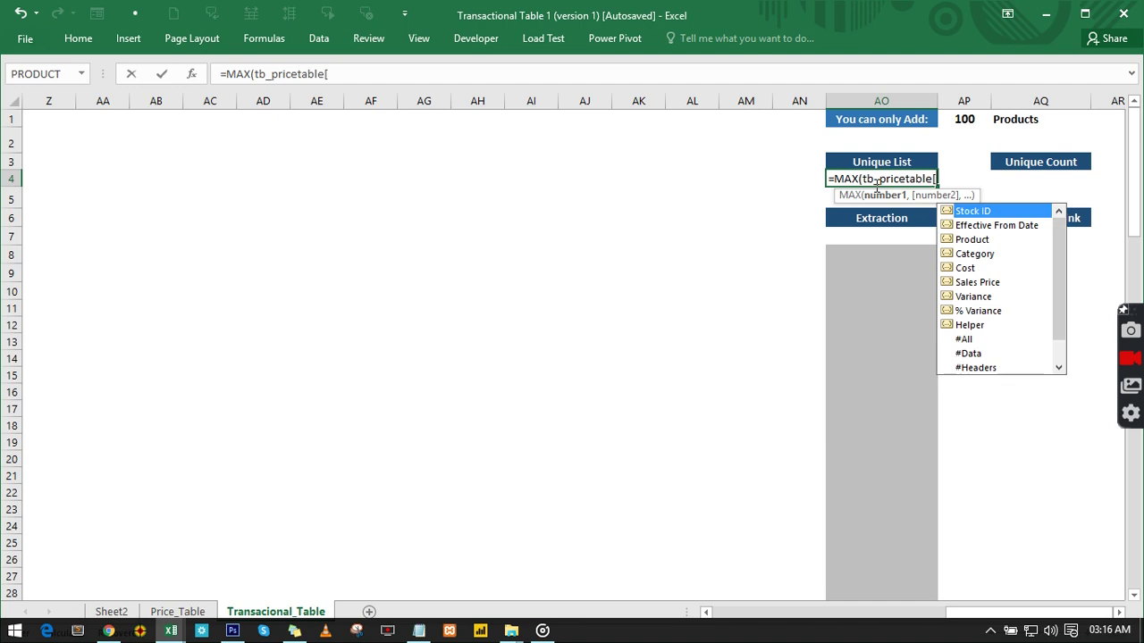
pyautogui.write('h')
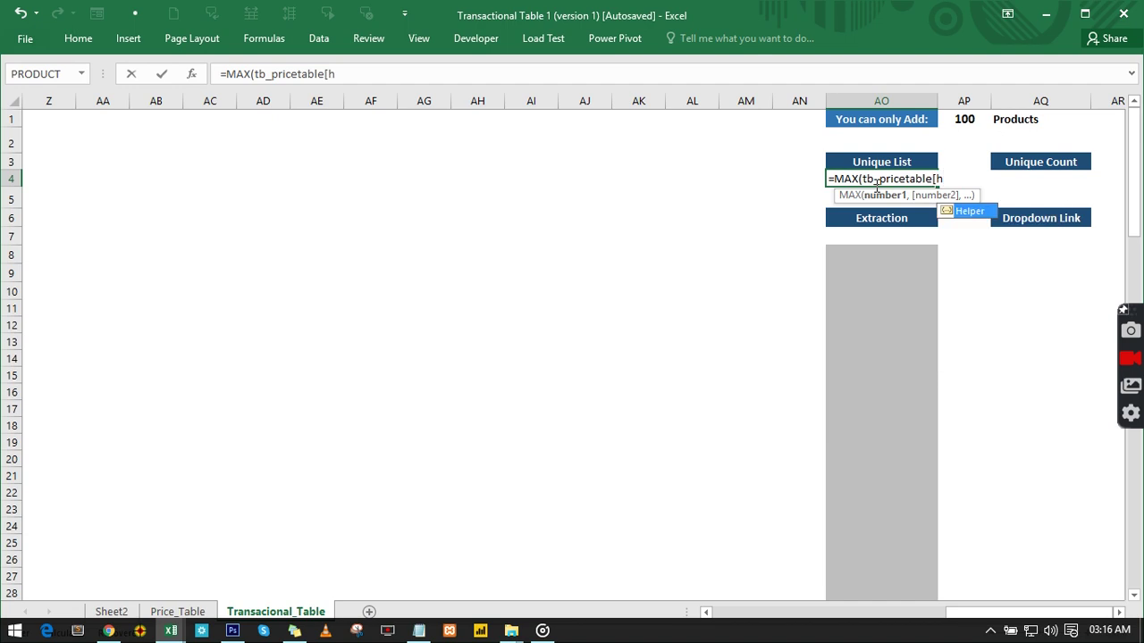
pyautogui.press('Tab')
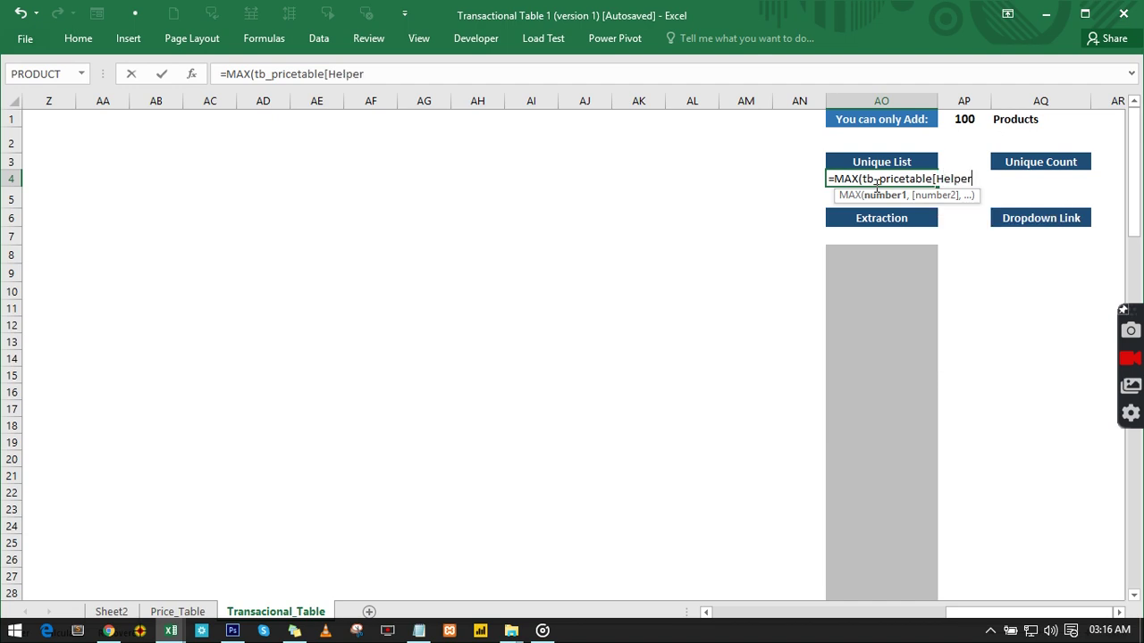
pyautogui.write('])')
pyautogui.press('Return')
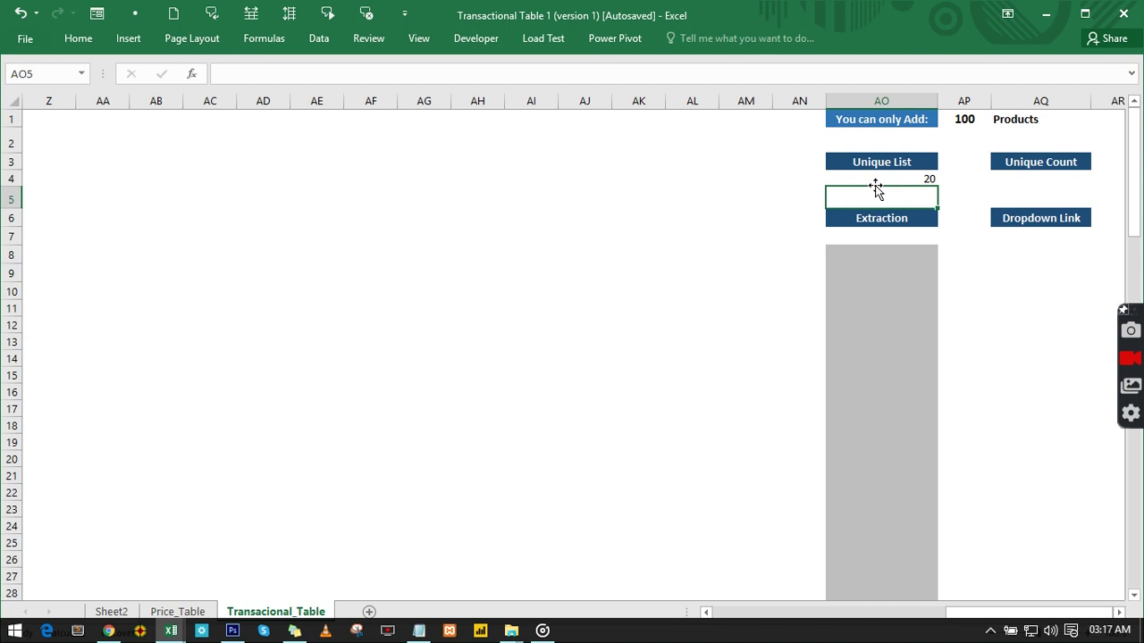
# - Start a formula in cell AO8 under Extraction with =INDEX(tb_pricetable[Product], as its array argument
pyautogui.click(883, 252)
pyautogui.write('=')
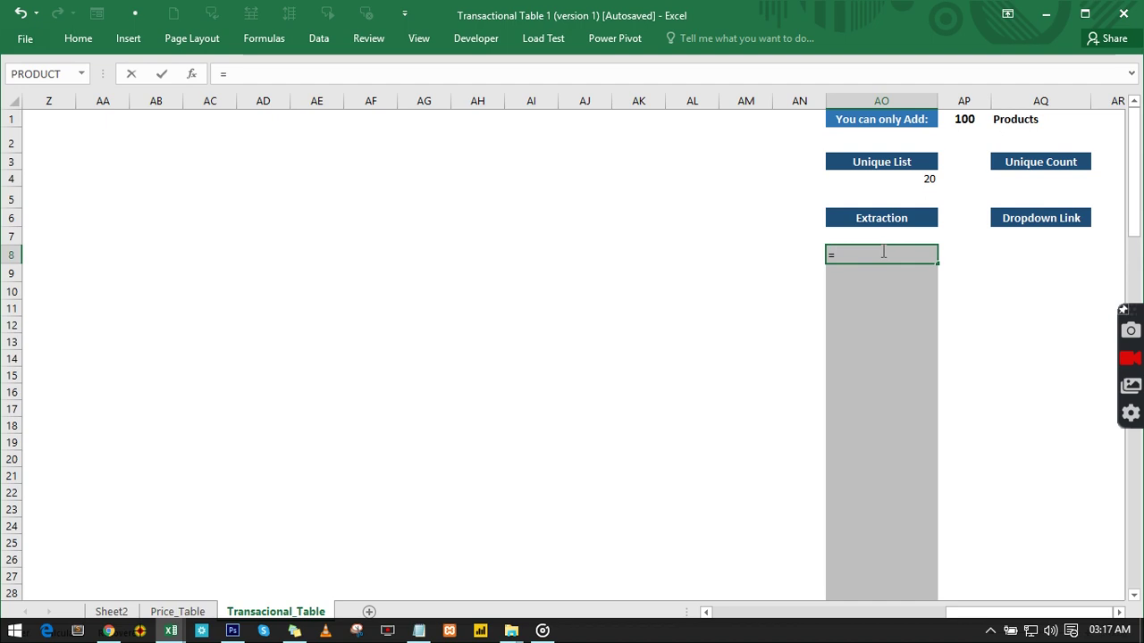
pyautogui.write('ind')
pyautogui.press('Tab')
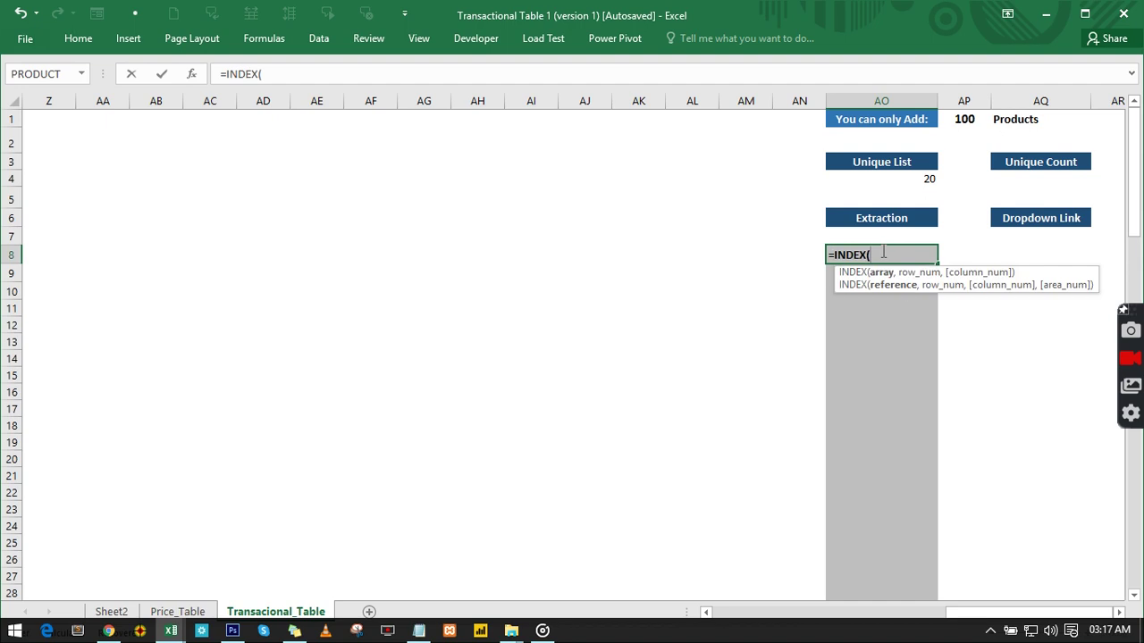
pyautogui.write('t')
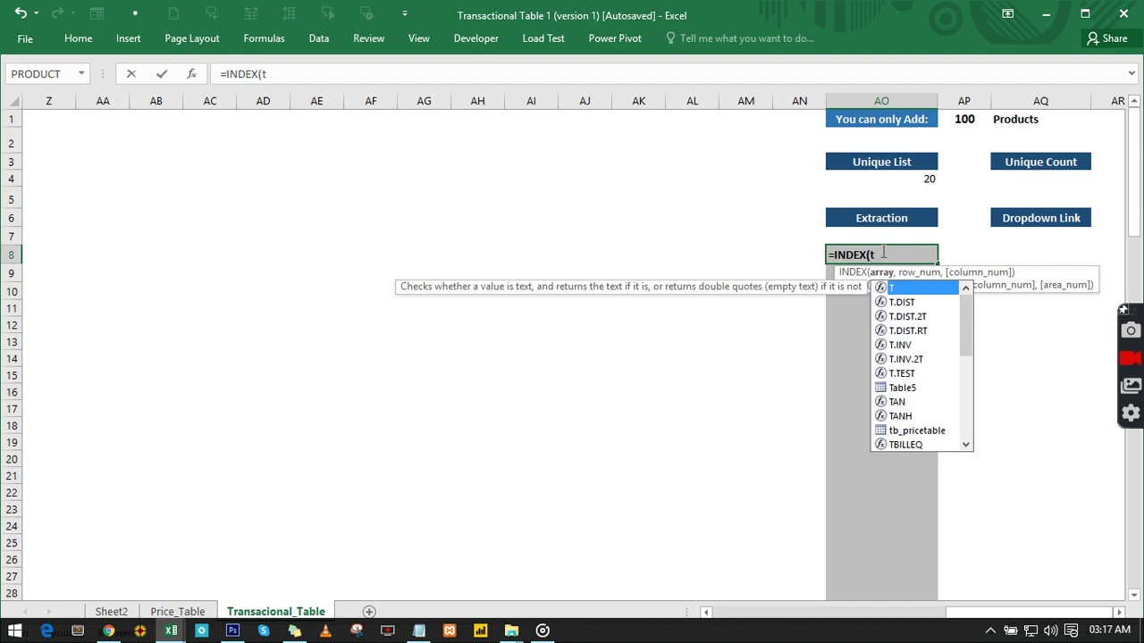
pyautogui.write('b')
pyautogui.press('Tab')
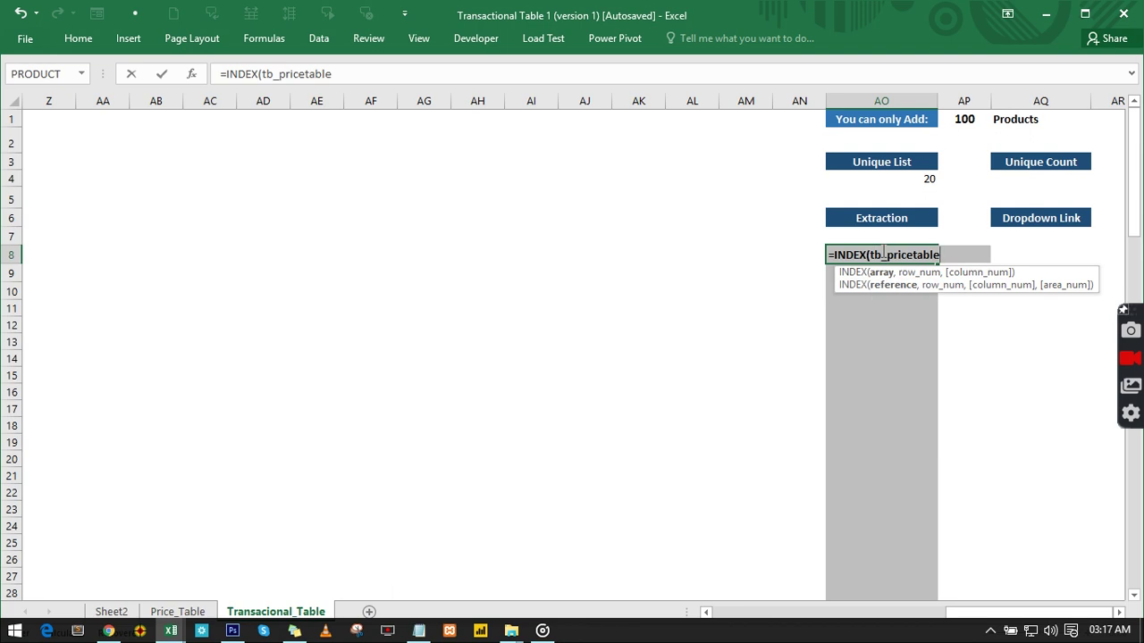
pyautogui.write('[')
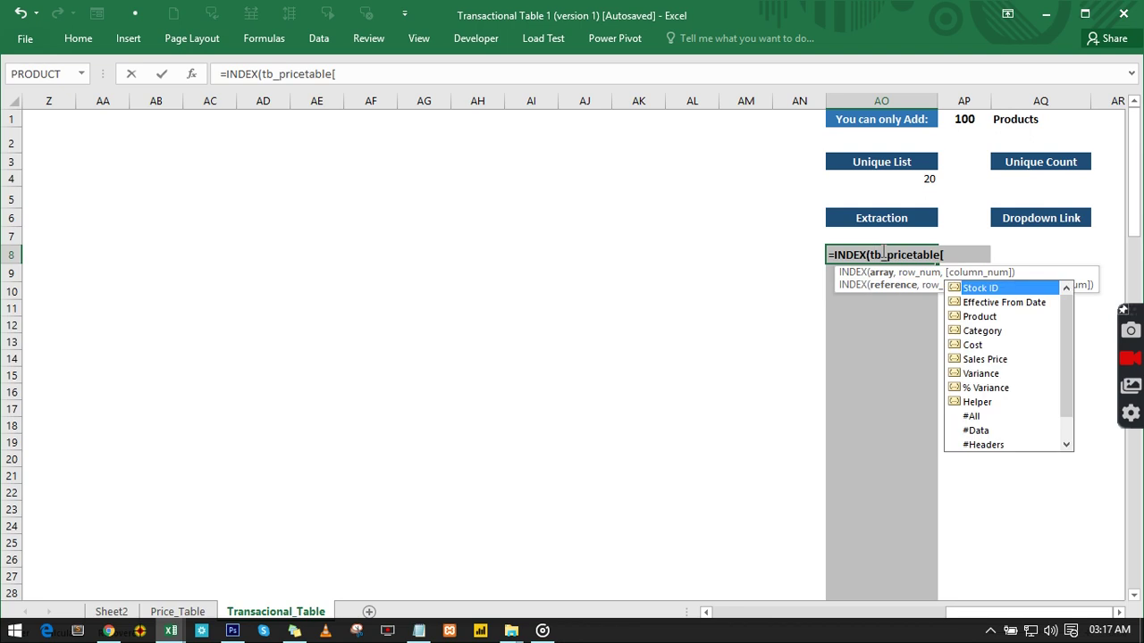
pyautogui.press('Down')
pyautogui.press('Down')
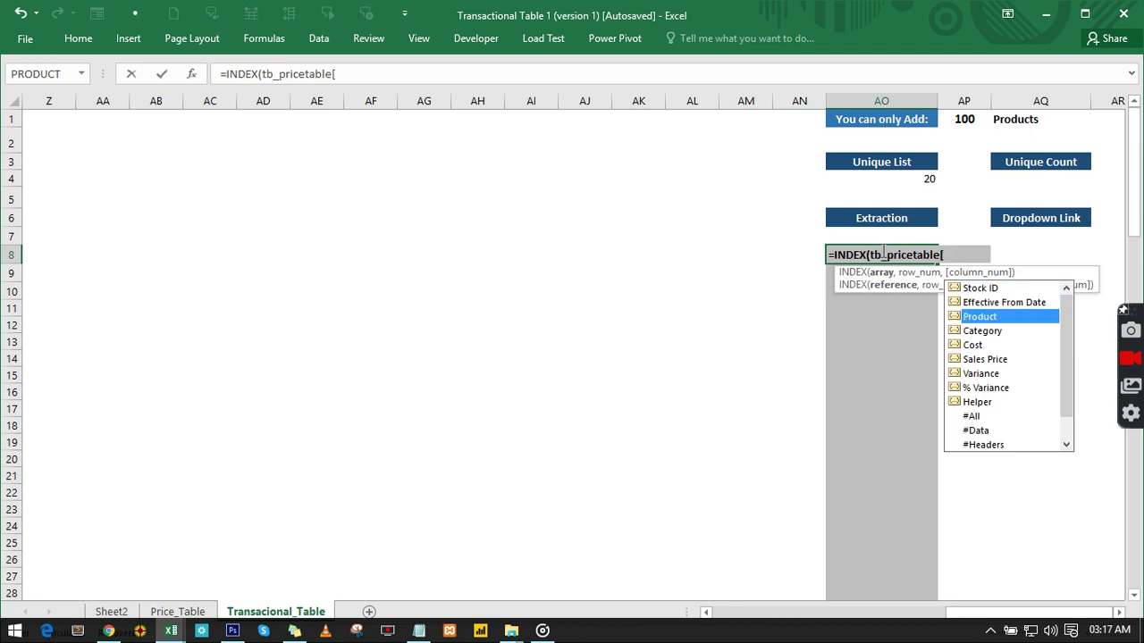
pyautogui.press('Tab')
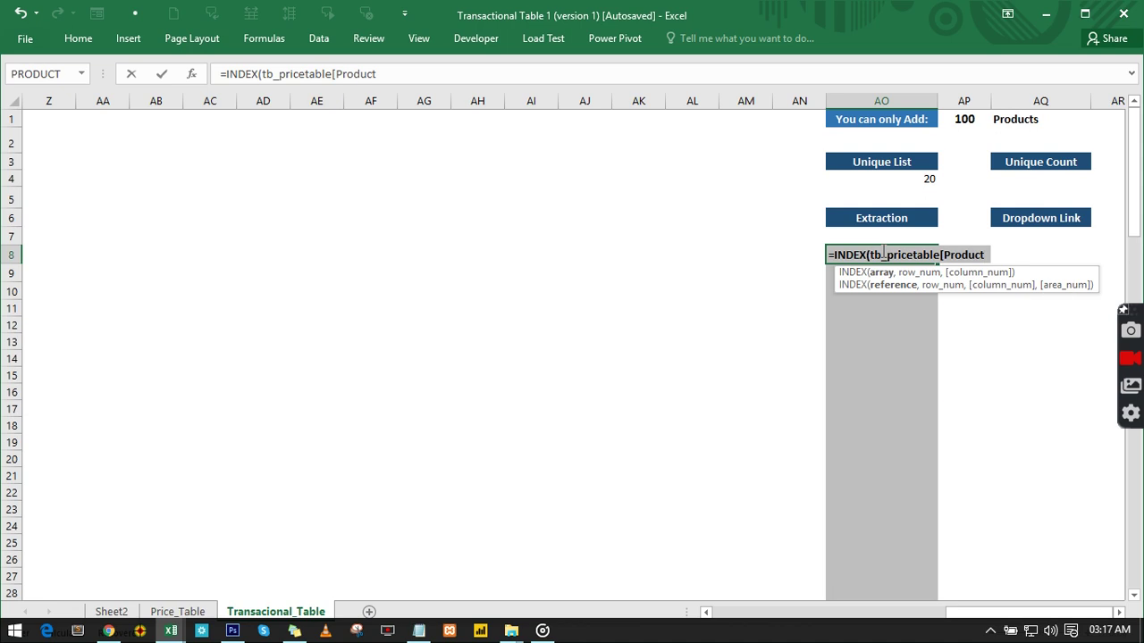
pyautogui.write('],')
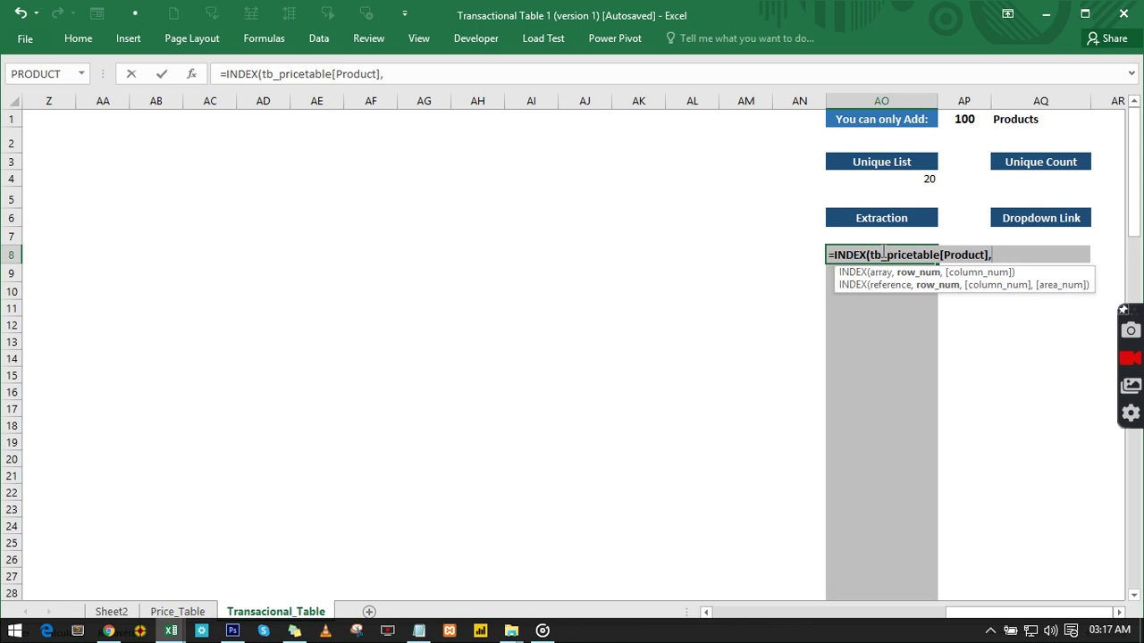
# - Add MATCH(ROWS(AO$8:AO8), to the AO8 formula as the row number lookup
pyautogui.write('mat')
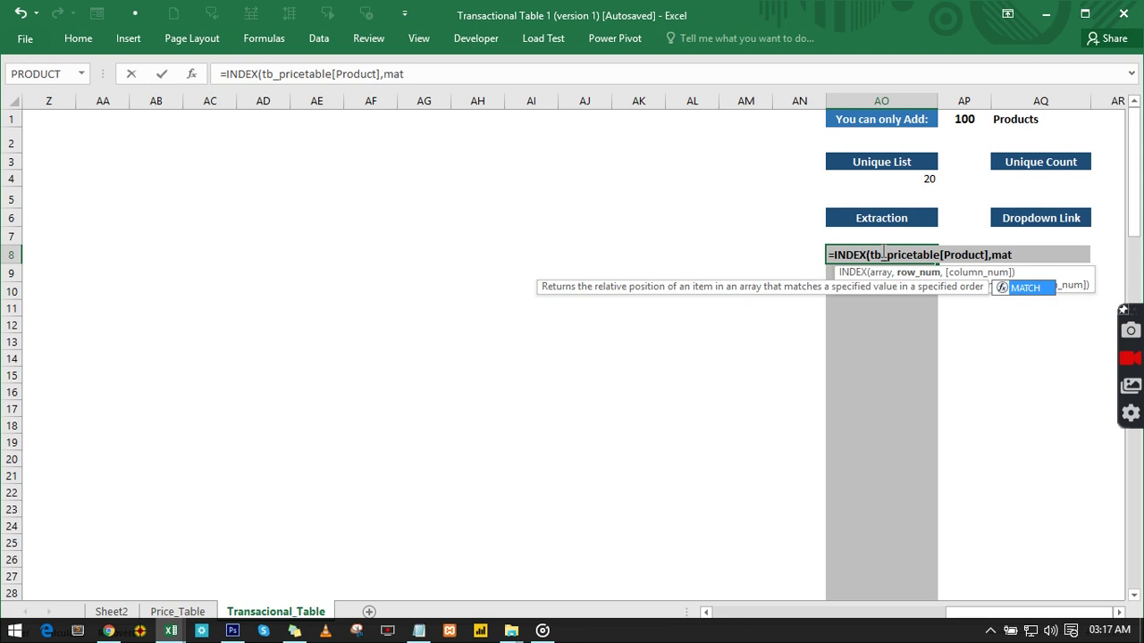
pyautogui.press('Tab')
pyautogui.write('rows')
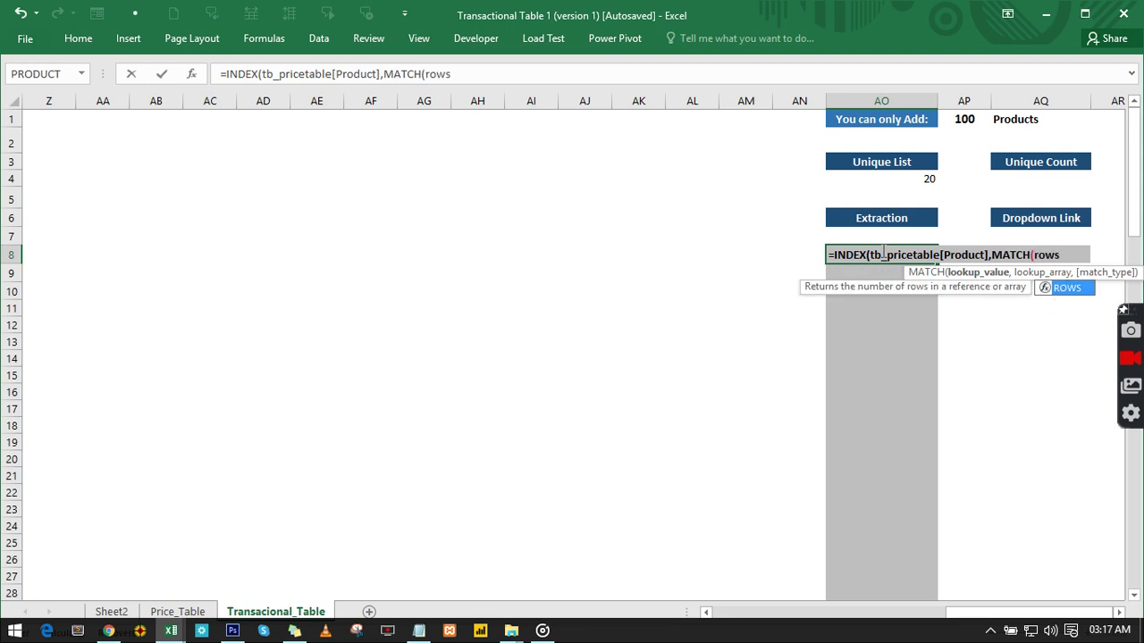
pyautogui.press('Tab')
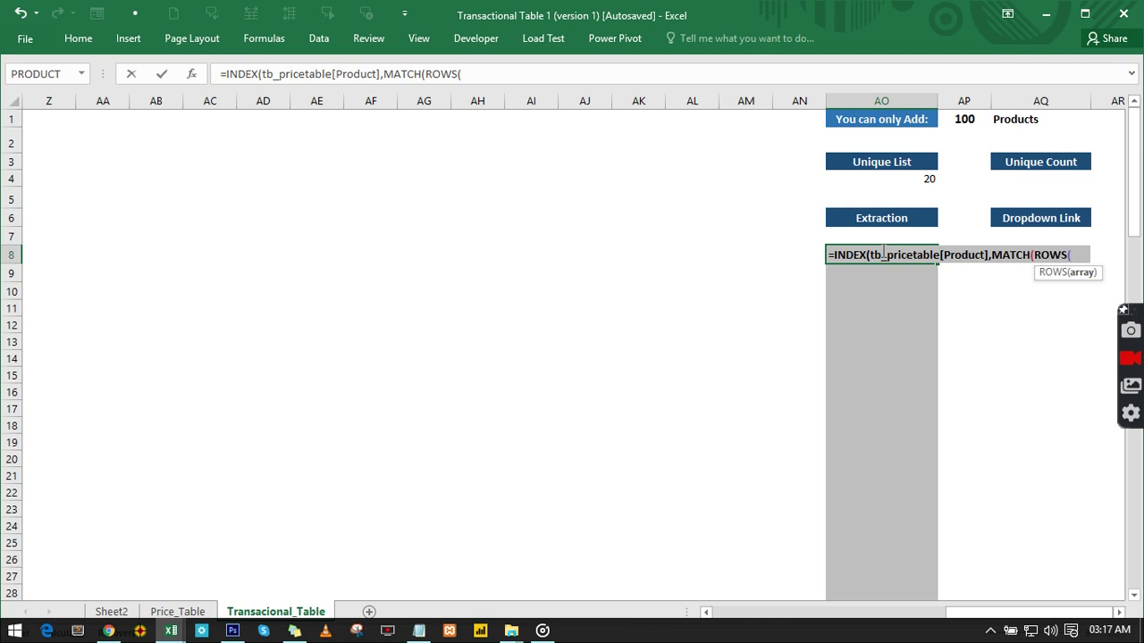
pyautogui.write('ao')
pyautogui.write('$8')
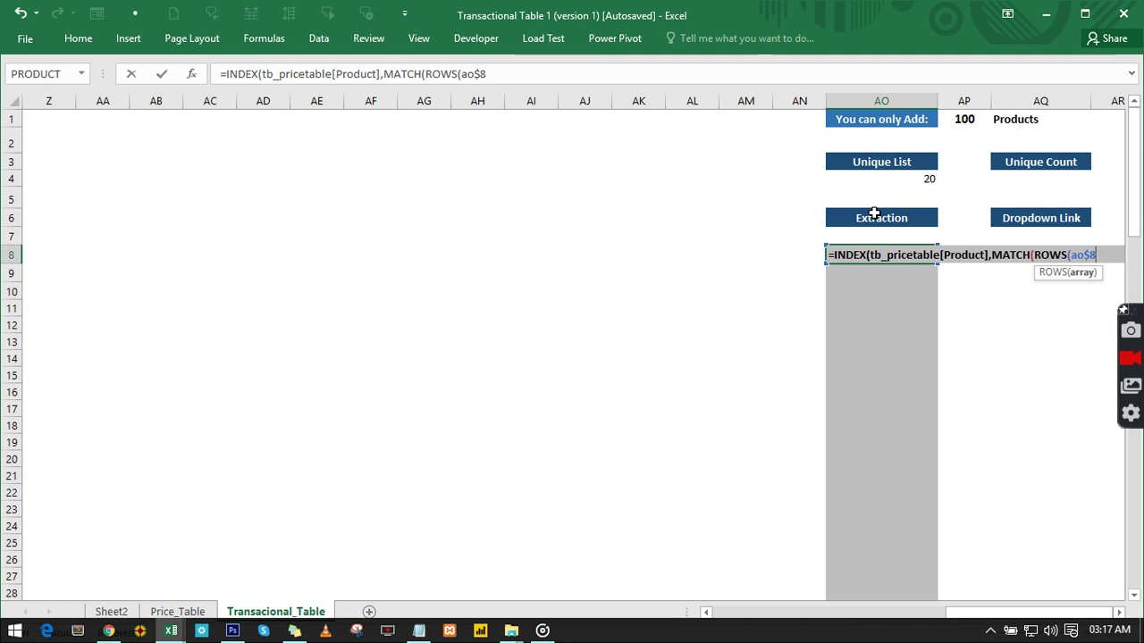
pyautogui.write(':ao')
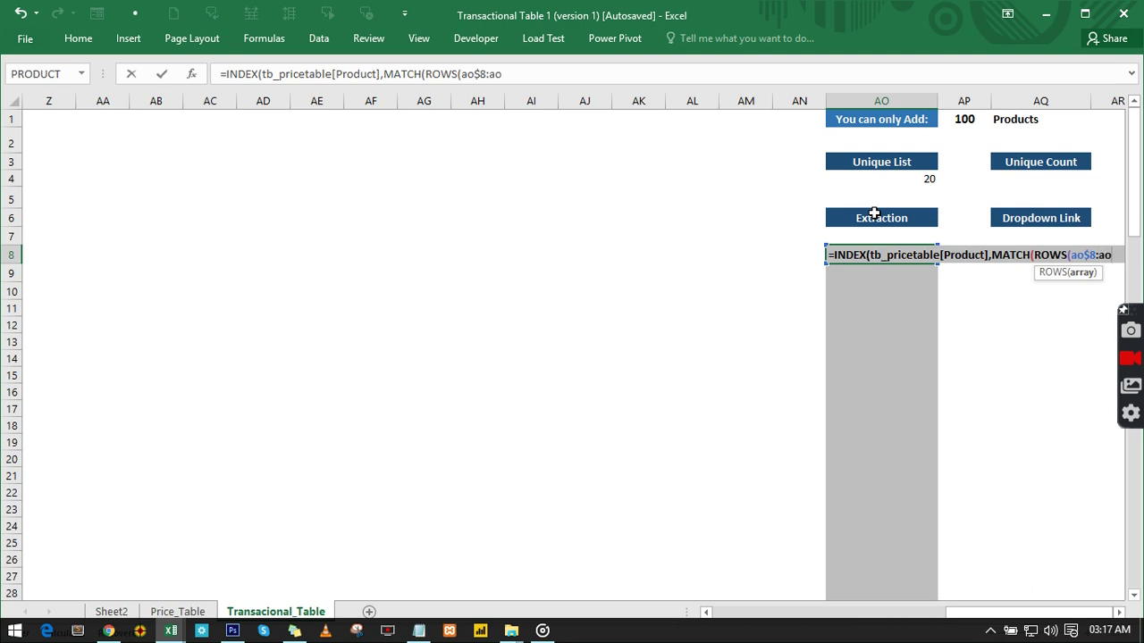
pyautogui.write('8),')
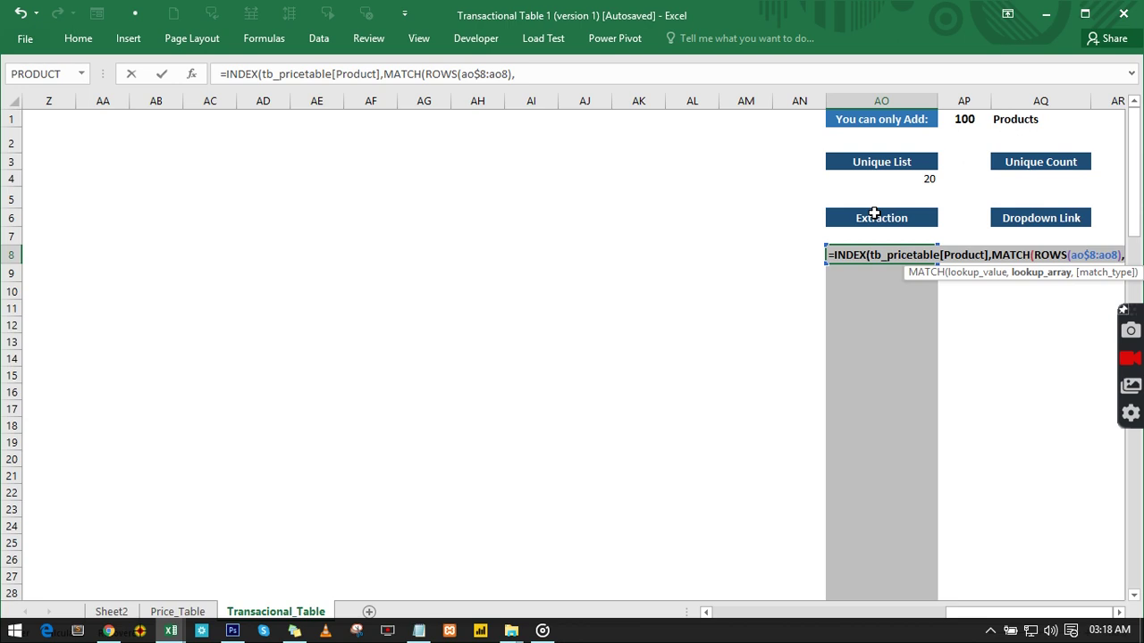
# - Complete the AO8 formula with tb_pricetable[Helper],0)) so that MATCH looks for an exact match in the Helper column
pyautogui.write('tb')
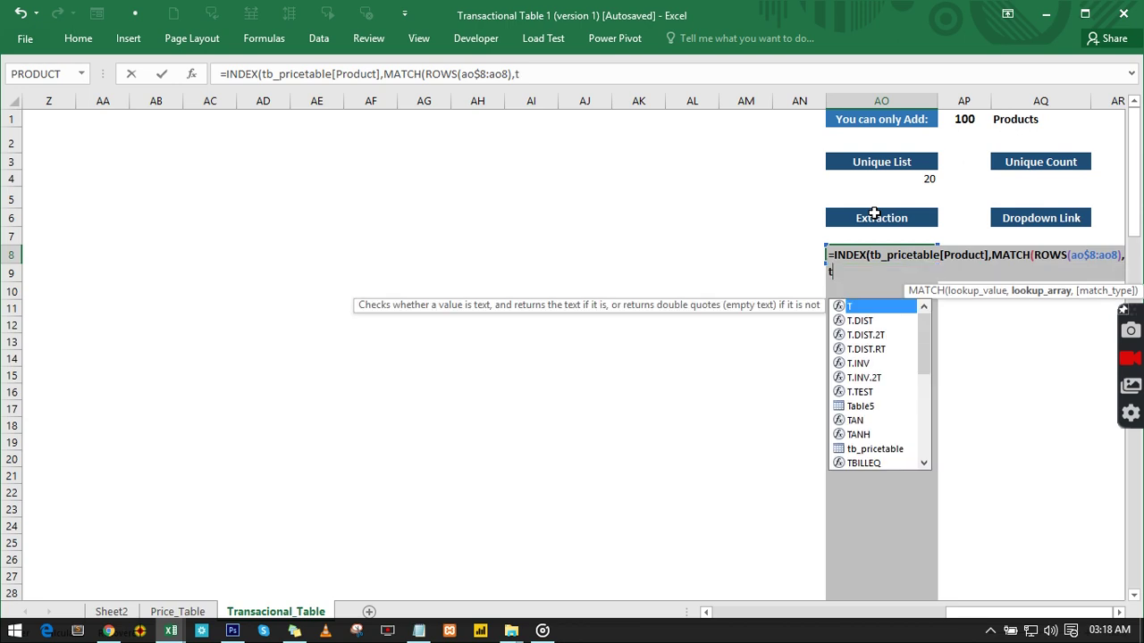
pyautogui.press('Tab')
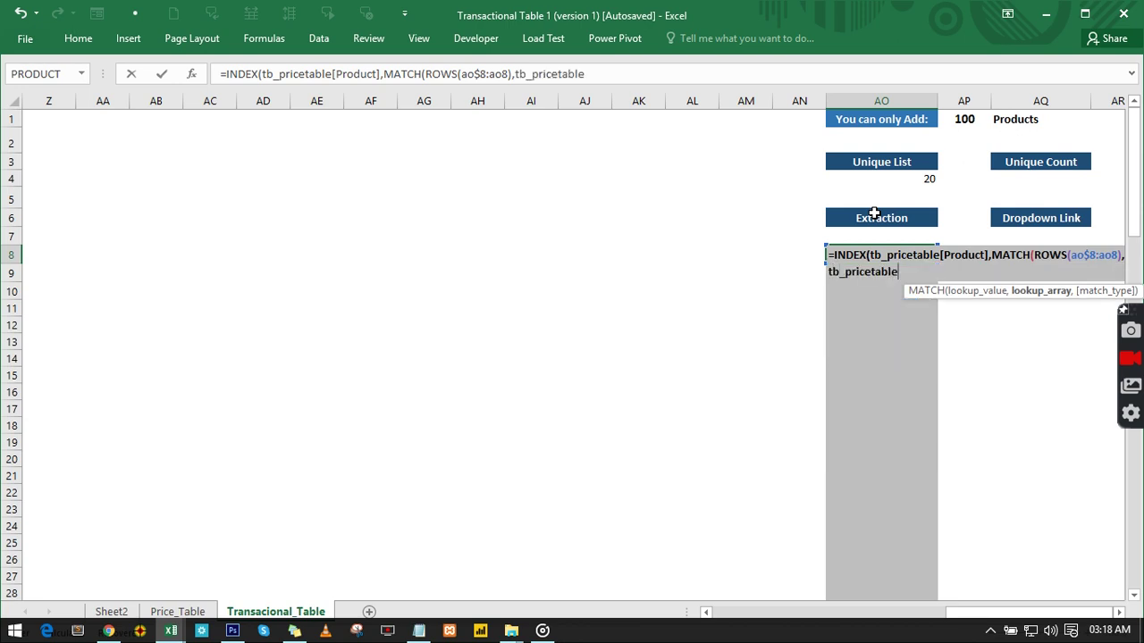
pyautogui.write('[')
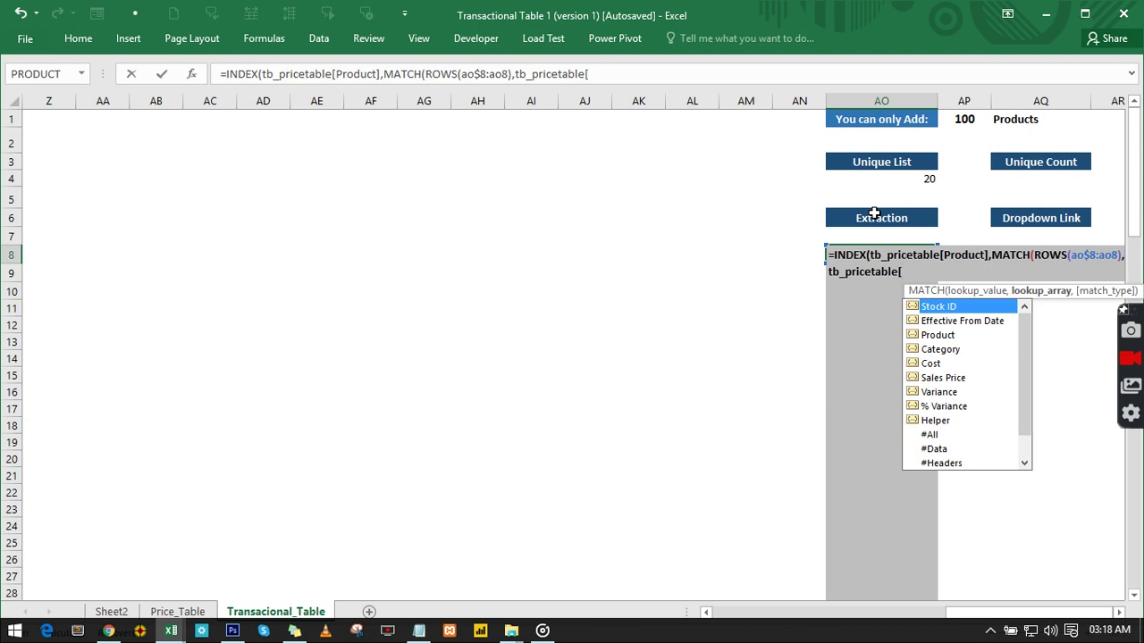
pyautogui.write('he')
pyautogui.press('Tab')
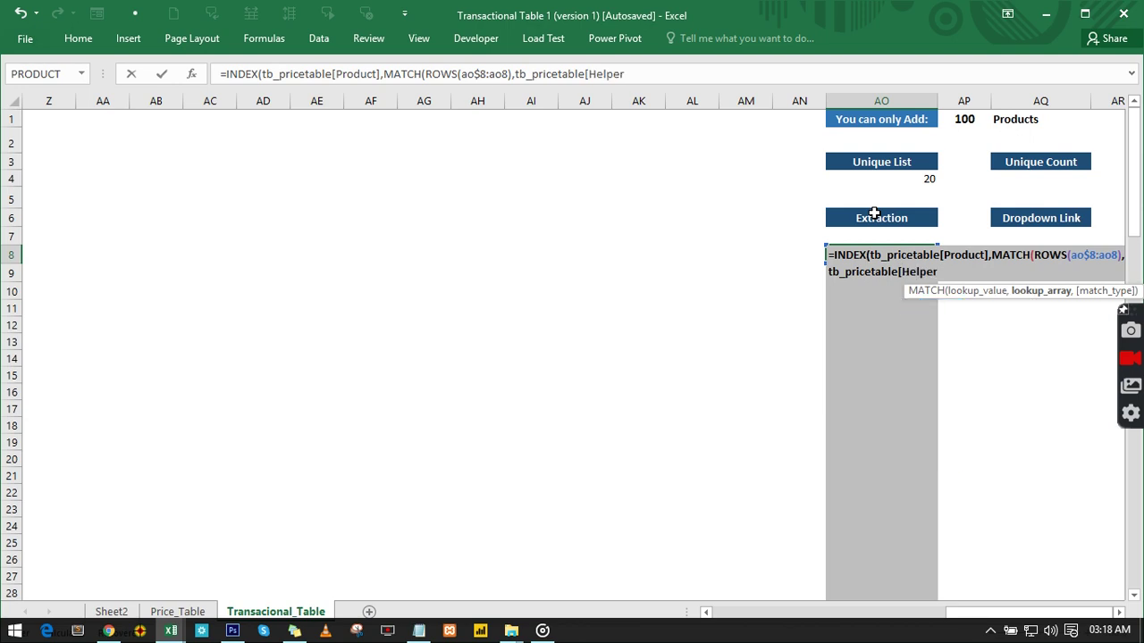
pyautogui.write('],')
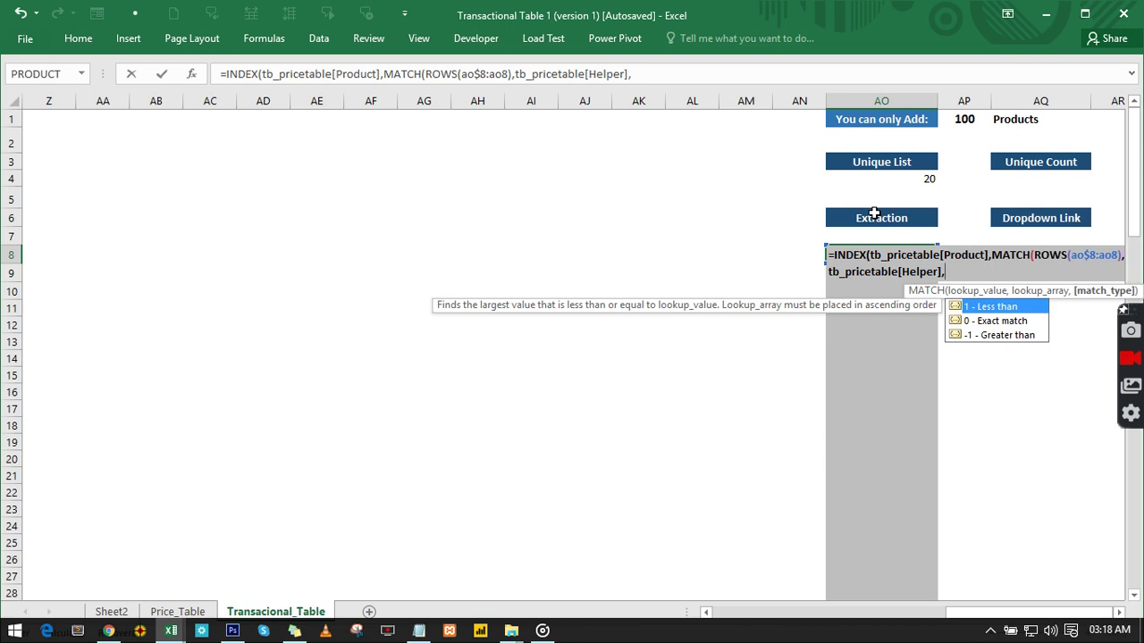
pyautogui.write('0))')
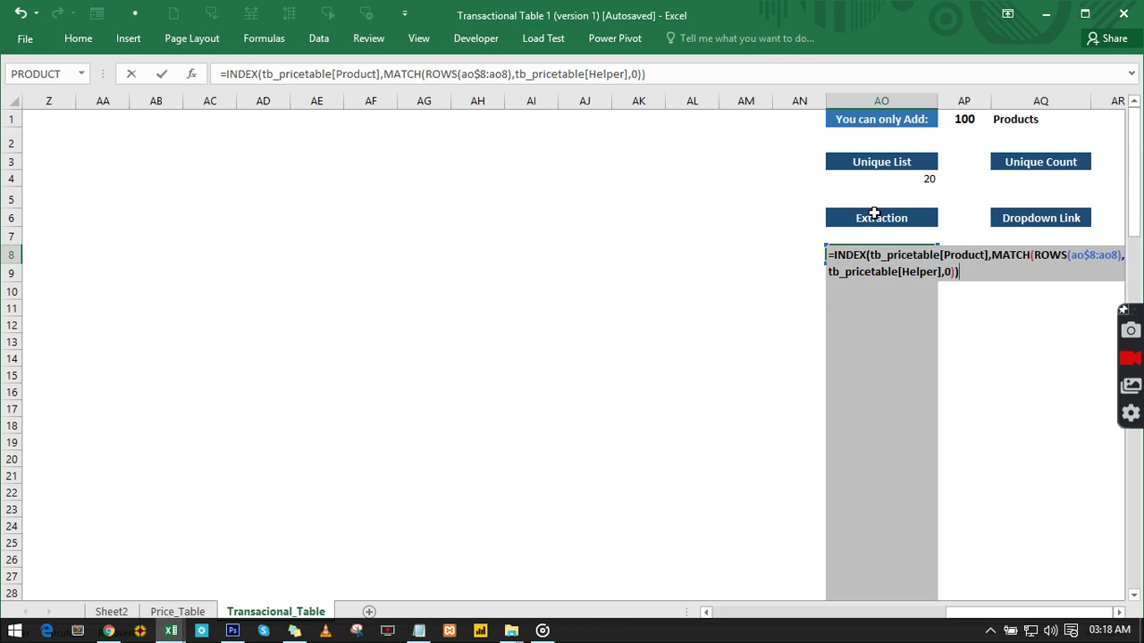
pyautogui.press('Return')
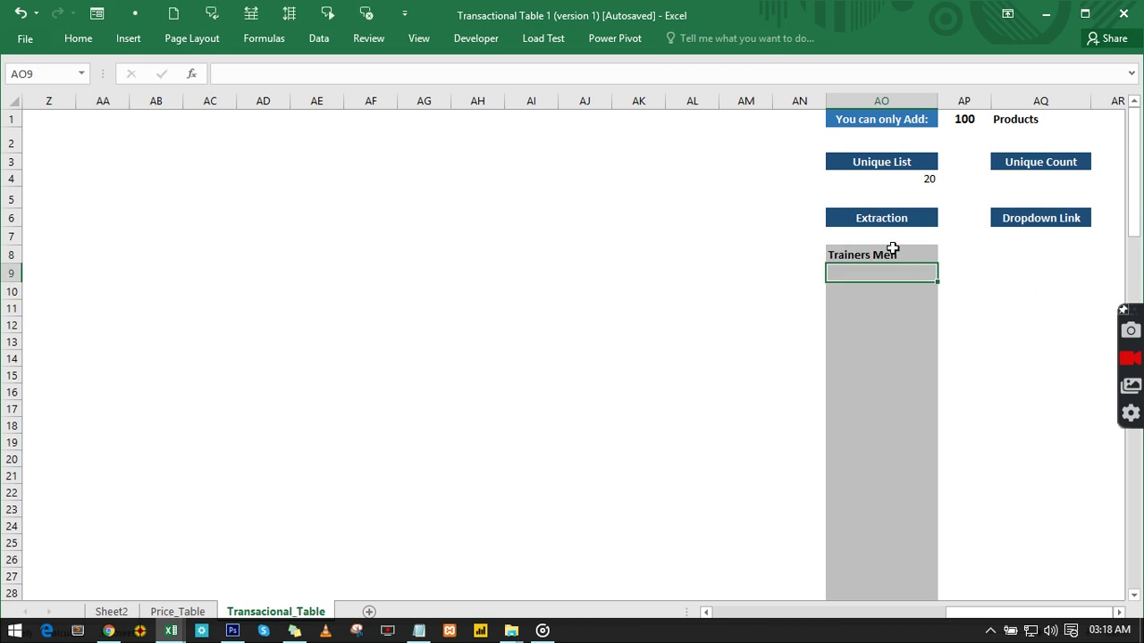
# - Fill the AO8 extraction formula down to AO107 and check the copied formula in AO30
pyautogui.click(888, 254)
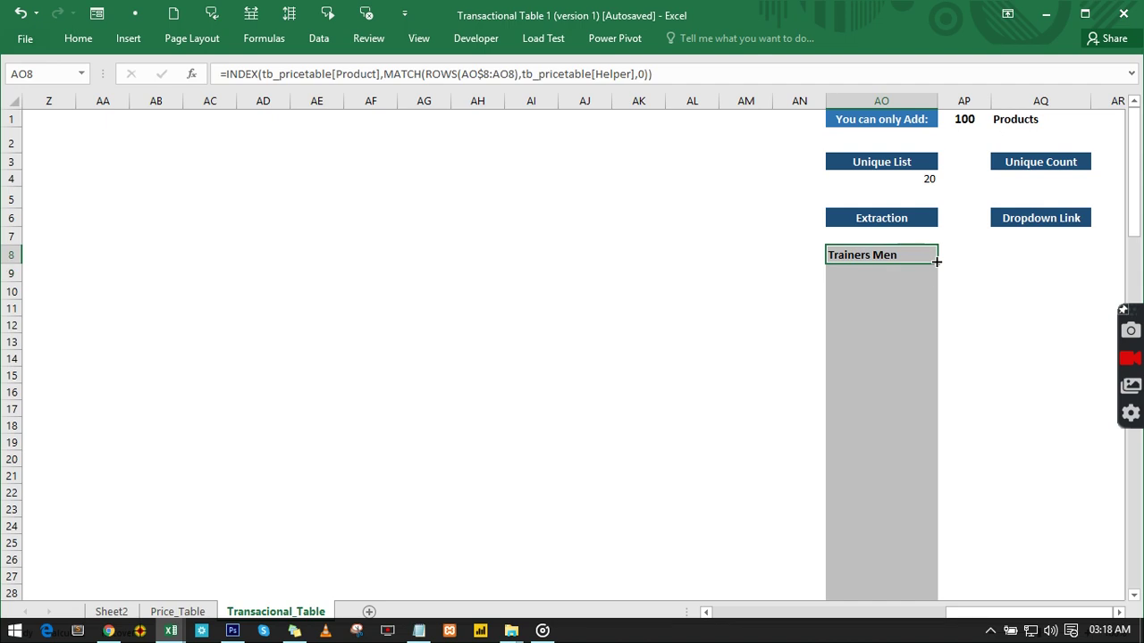
pyautogui.moveTo(935, 261); pyautogui.dragTo(911, 544)
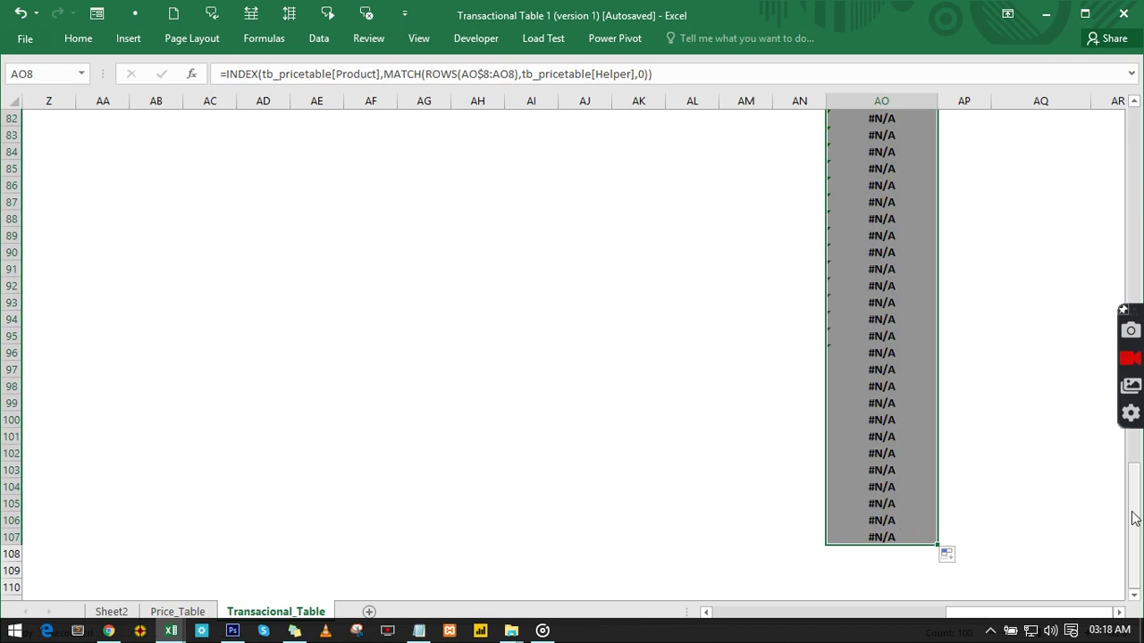
pyautogui.moveTo(1133, 518); pyautogui.dragTo(1138, 195)
pyautogui.moveTo(1138, 189); pyautogui.dragTo(1138, 178)
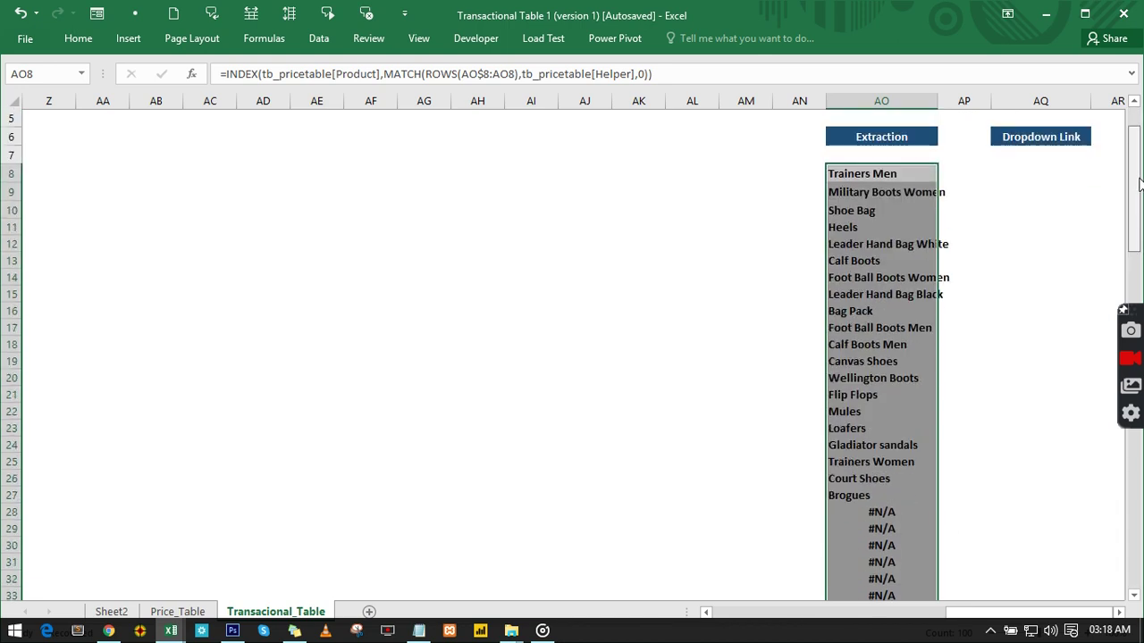
pyautogui.click(881, 549)
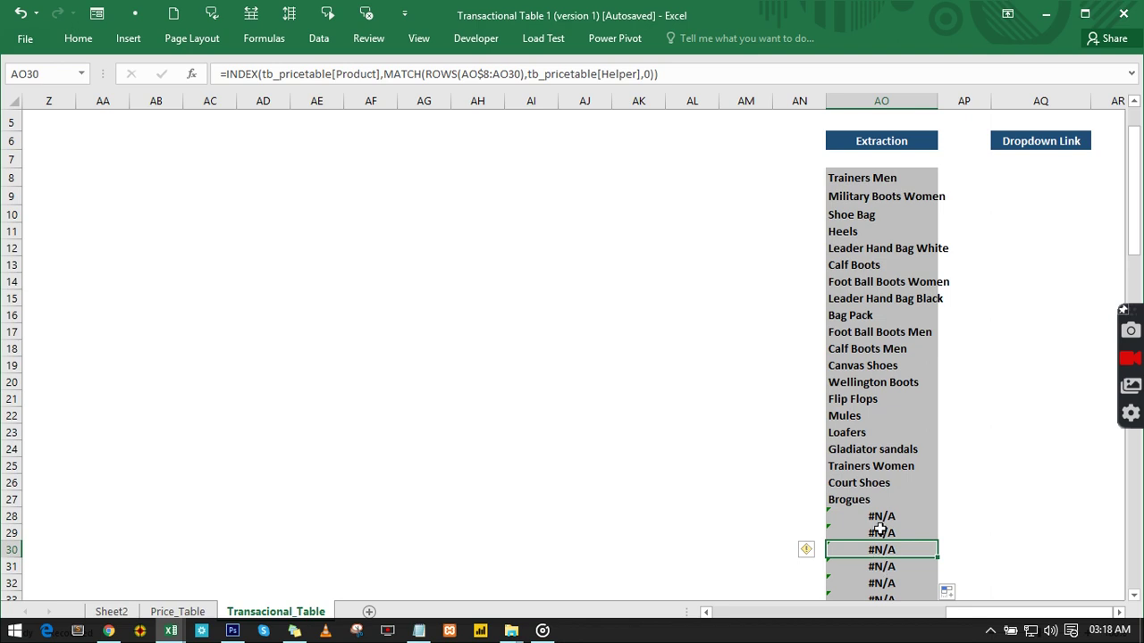
# - Wrap the AO8 extraction formula in an IF whose logical test starts with (ROWS(AO$8:AO8), reusing the formula's existing ROWS expression
pyautogui.click(893, 181)
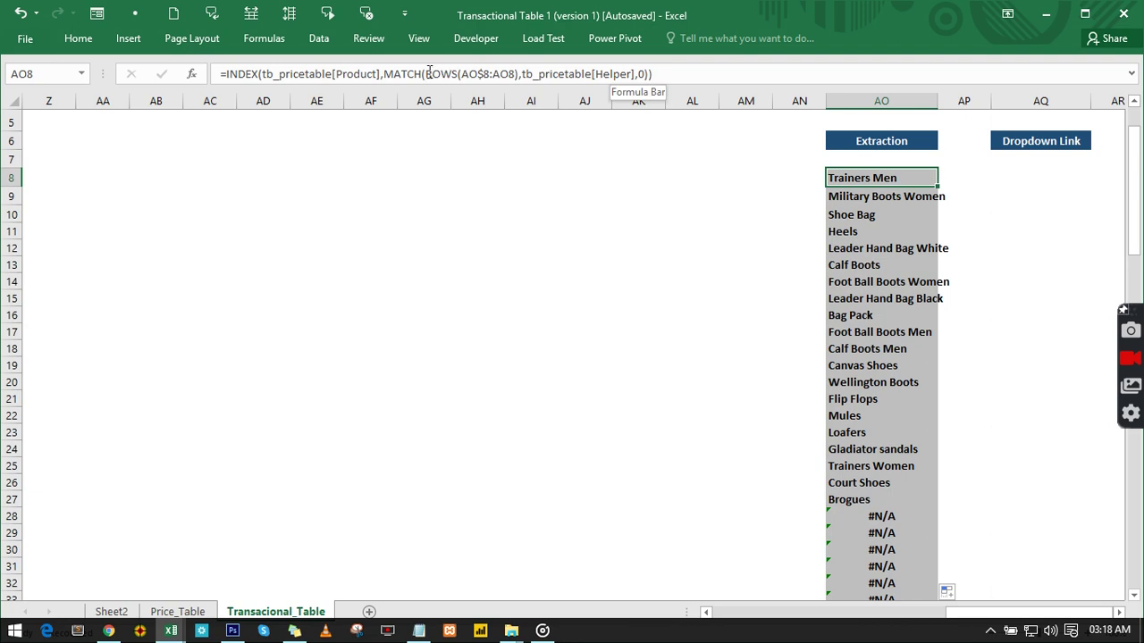
pyautogui.moveTo(425, 74); pyautogui.dragTo(519, 75)
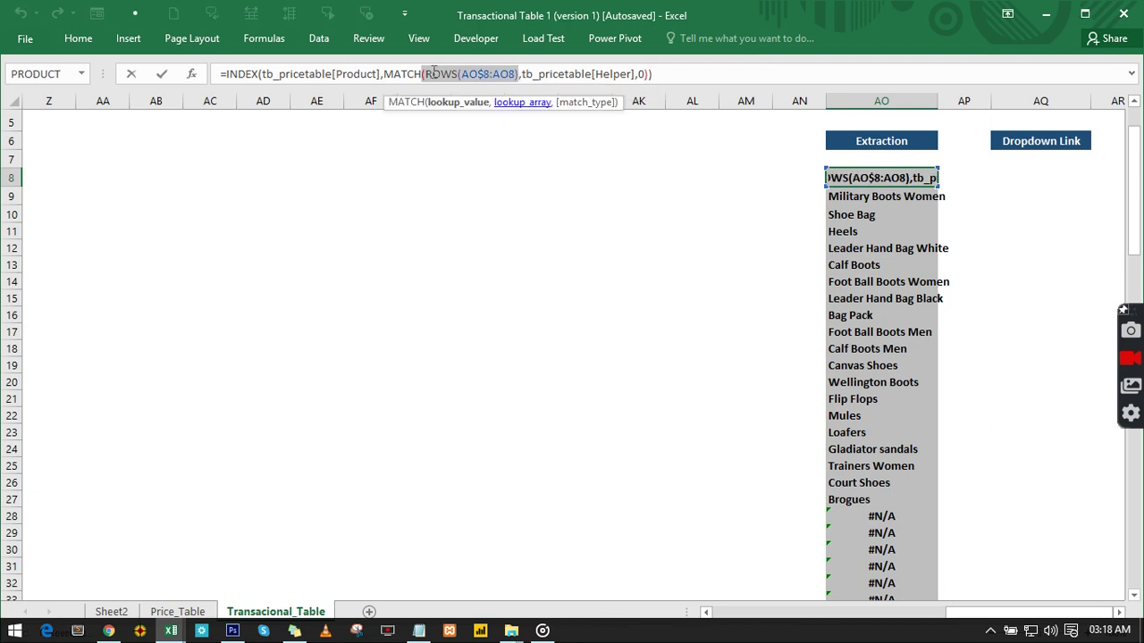
pyautogui.click(226, 73)
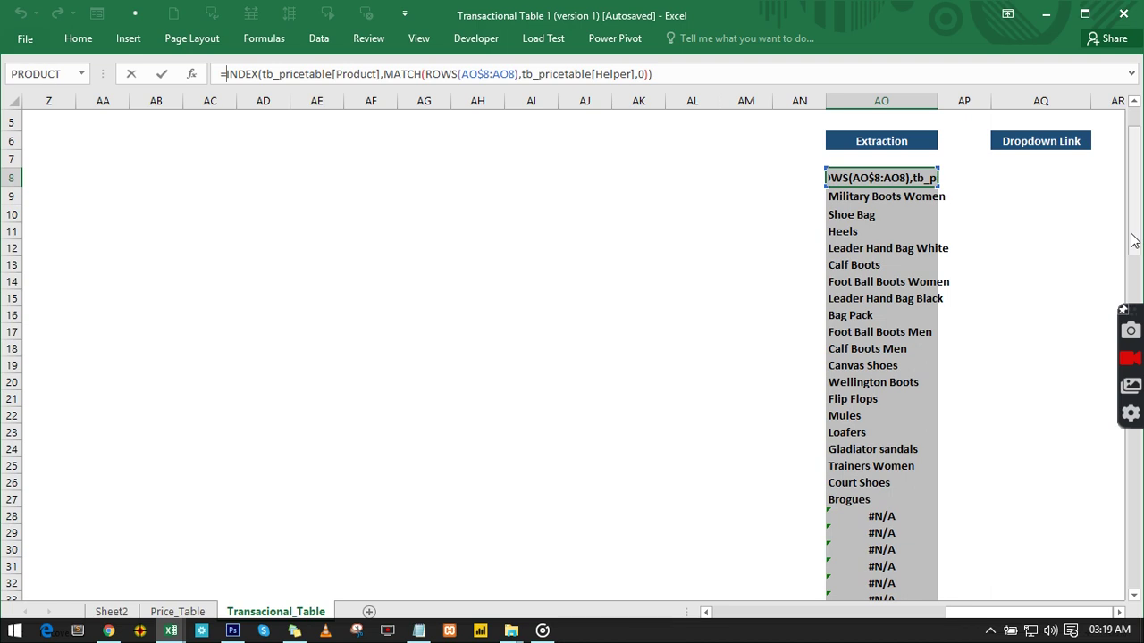
pyautogui.moveTo(1133, 240); pyautogui.dragTo(1132, 229)
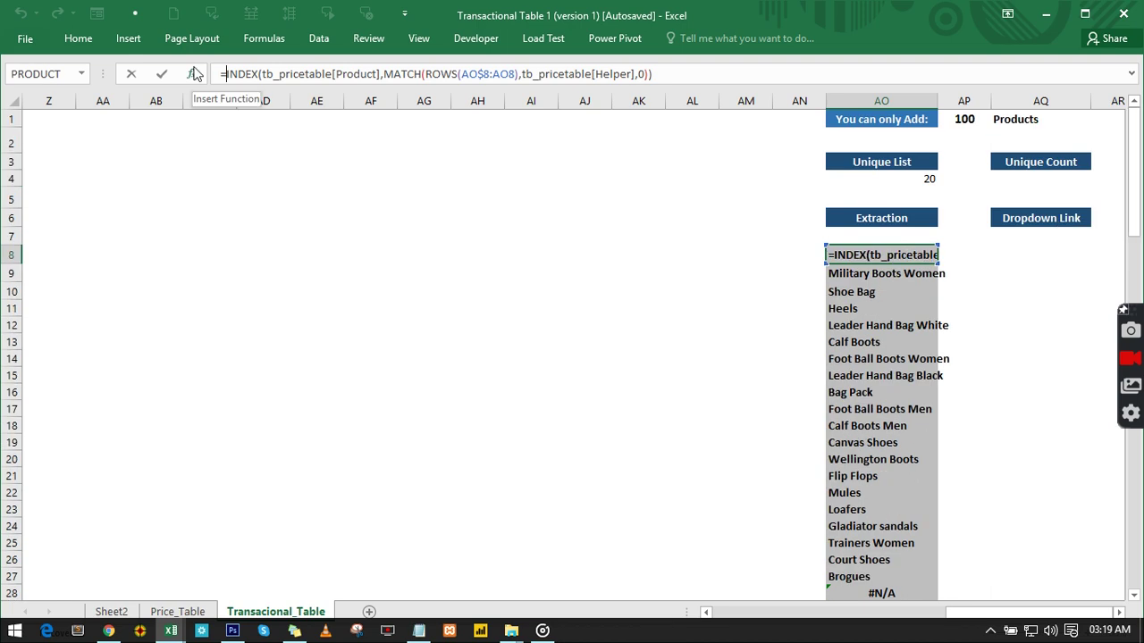
pyautogui.write('IF(')
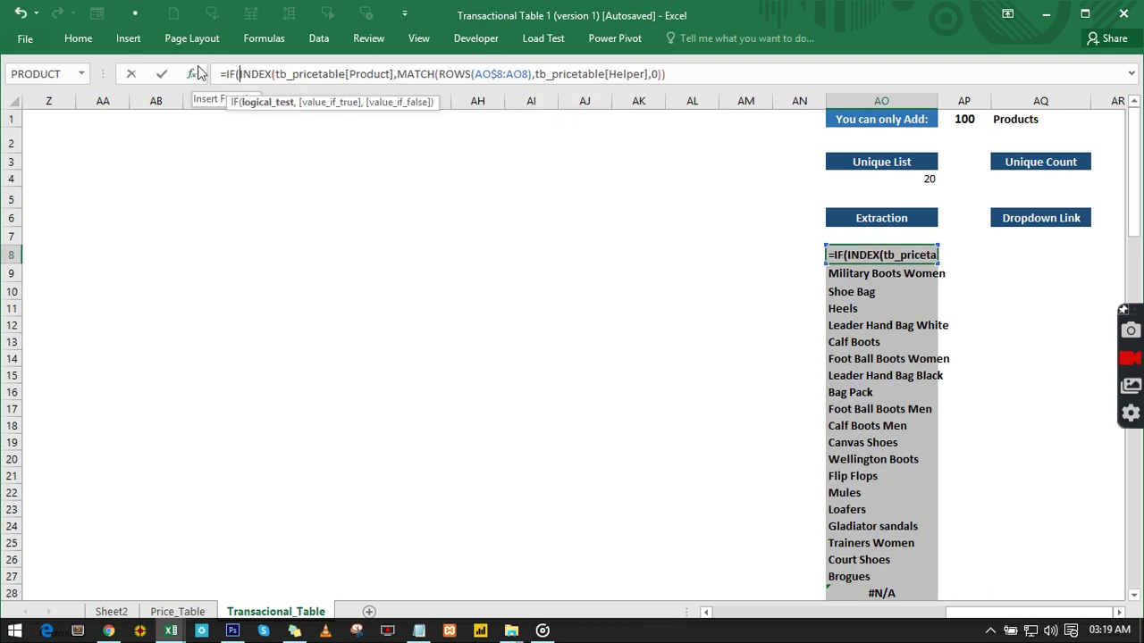
pyautogui.write('(ROWS(AO$8:AO8)')
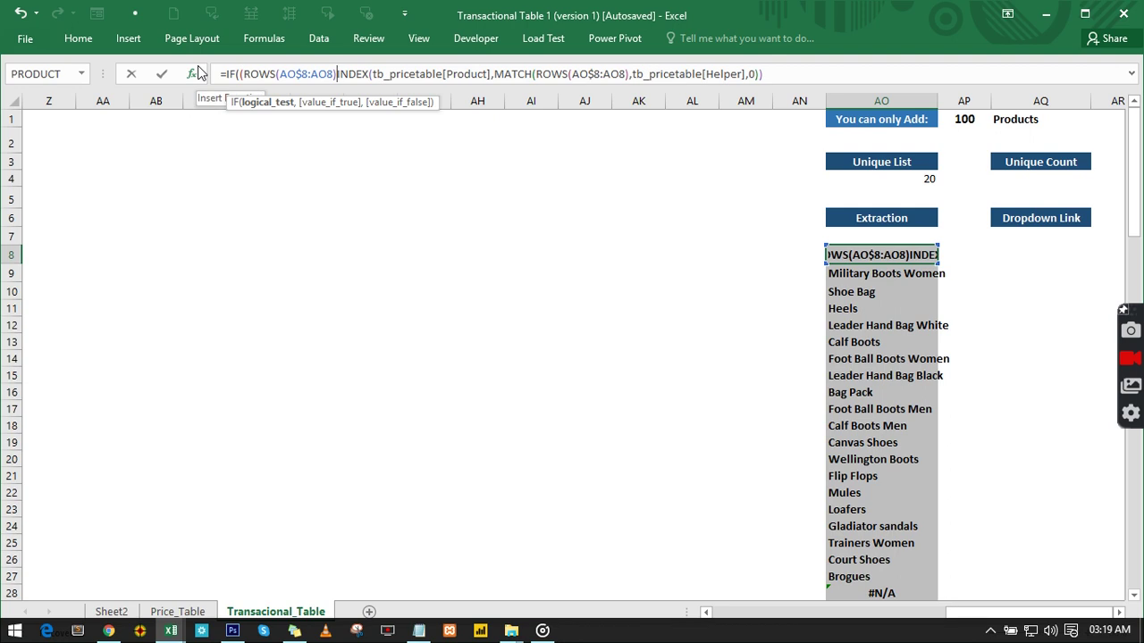
# - Insert >AO4,"", before INDEX in the AO8 formula to compare the row number with the Unique List count
pyautogui.write('>')
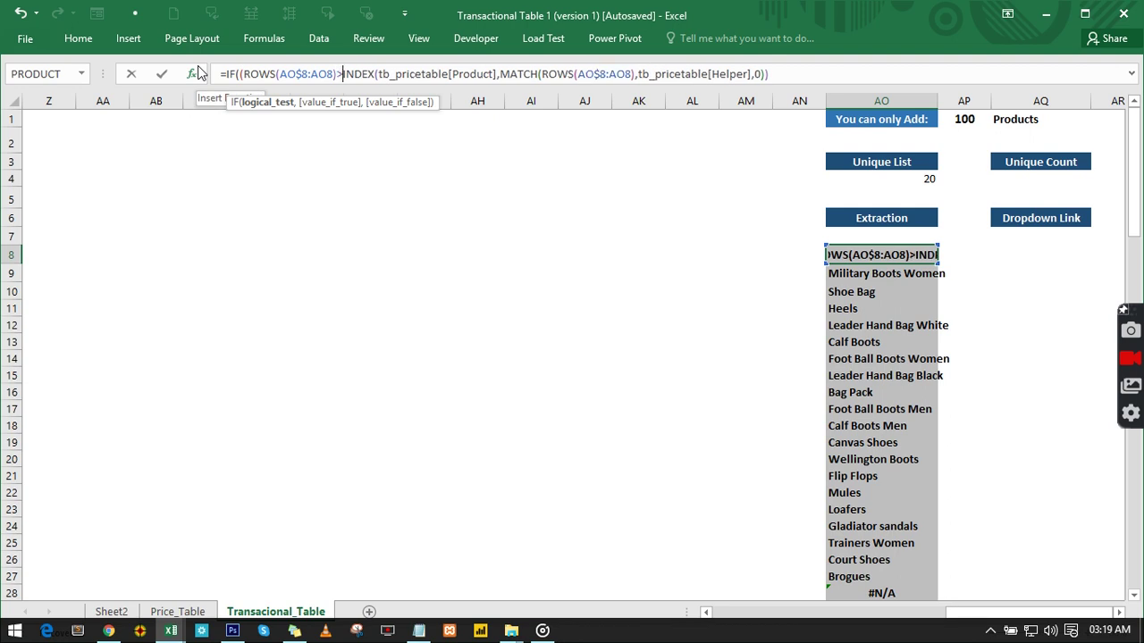
pyautogui.click(905, 180)
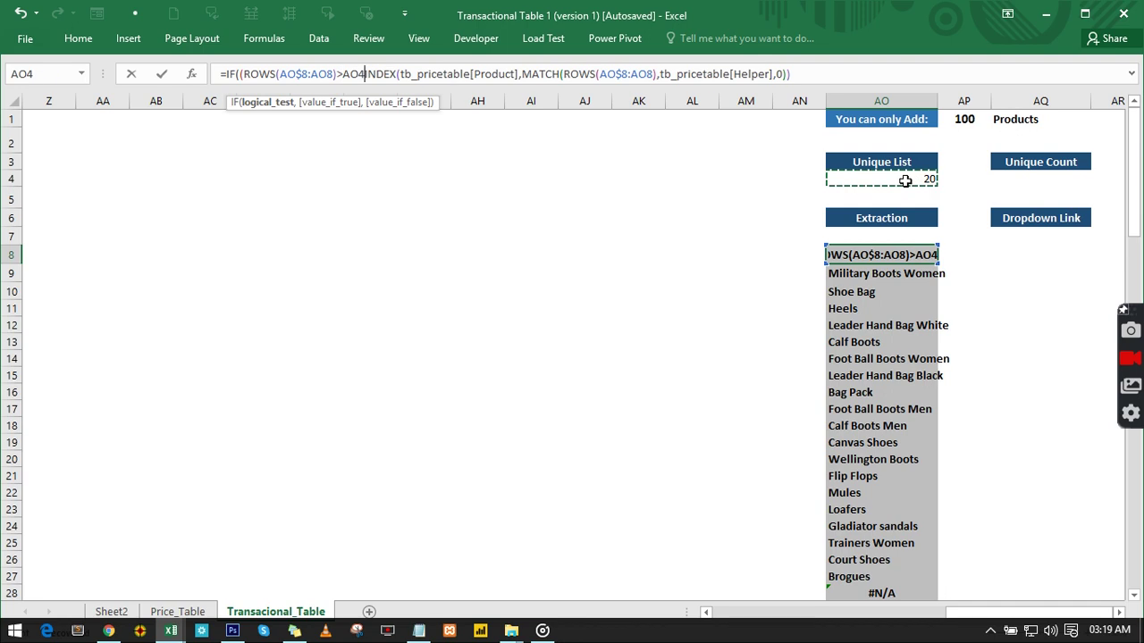
pyautogui.write(',""')
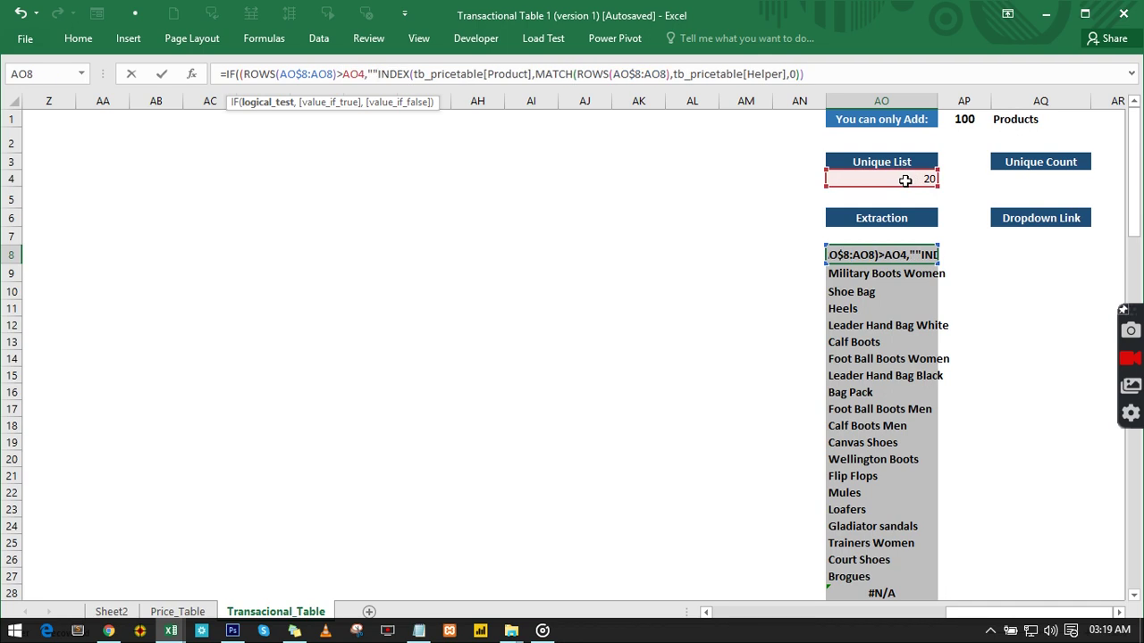
pyautogui.write(',')
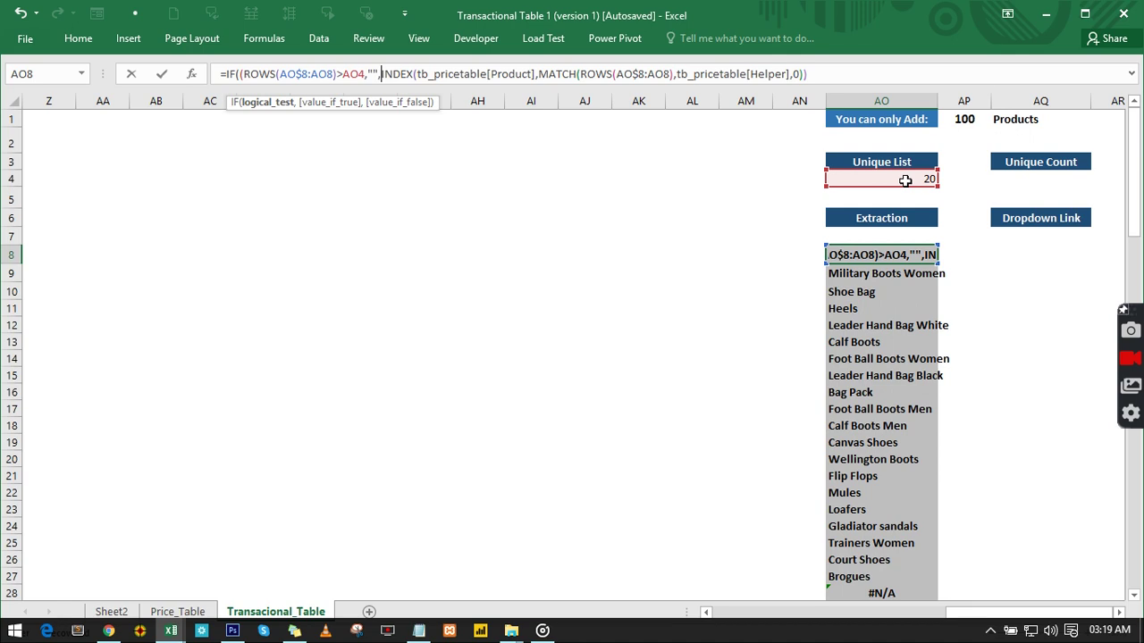
# - Add a closing parenthesis for the IF at the end of the AO8 formula and try to enter it
pyautogui.press('End')
pyautogui.write(')')
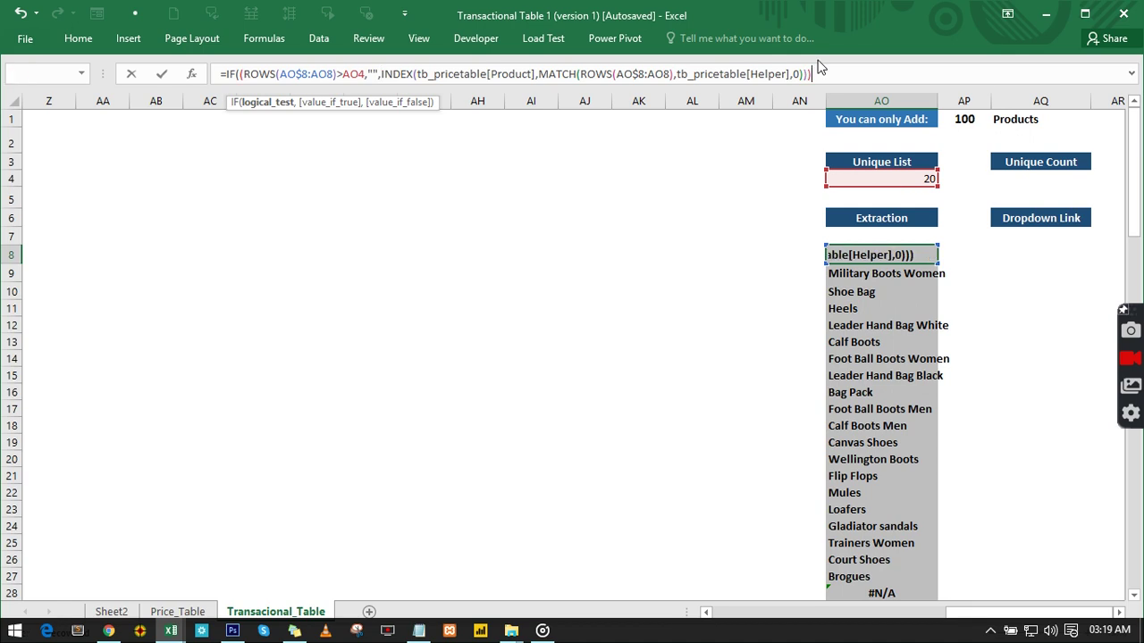
pyautogui.press('Return')
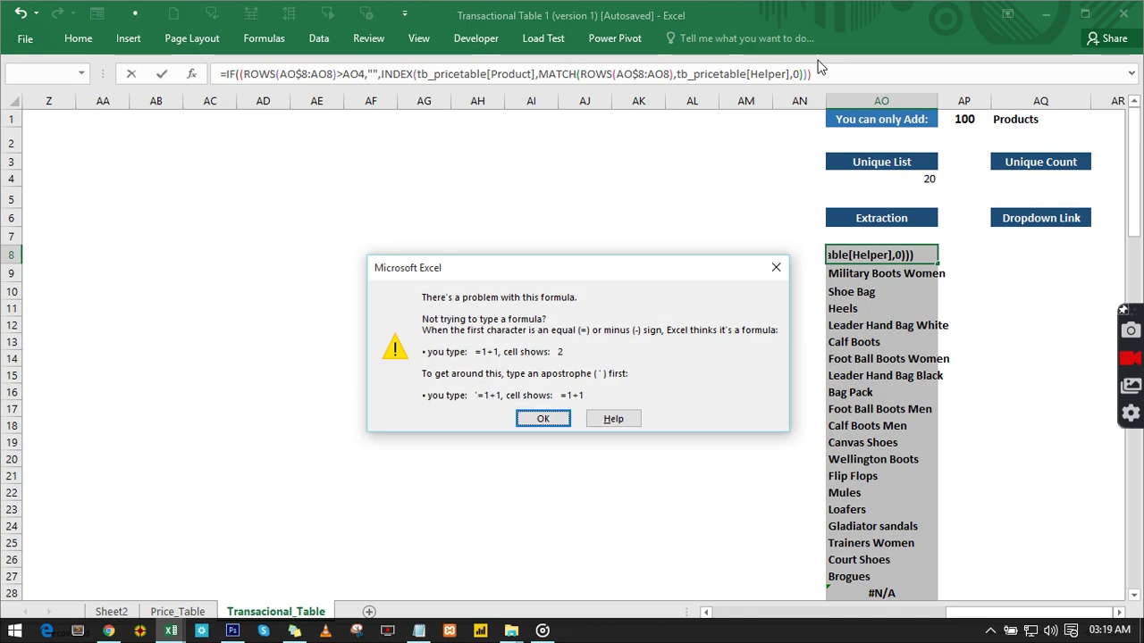
pyautogui.click(554, 420)
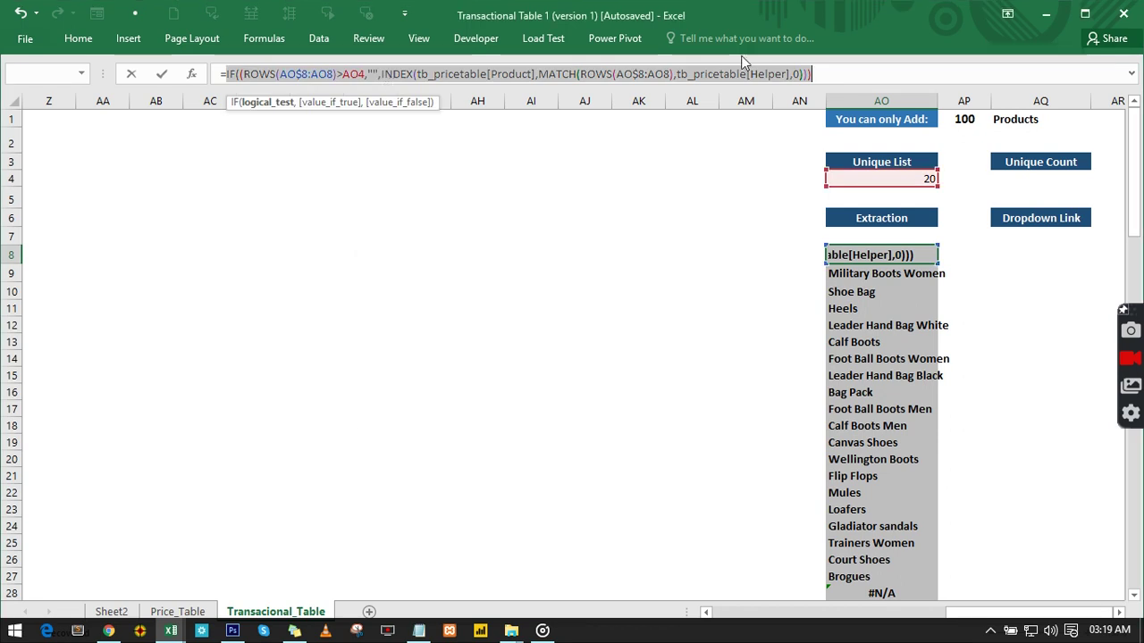
# - Change the Unique List reference in the AO8 formula to $AO$4 and try to enter the formula again
pyautogui.click(818, 68)
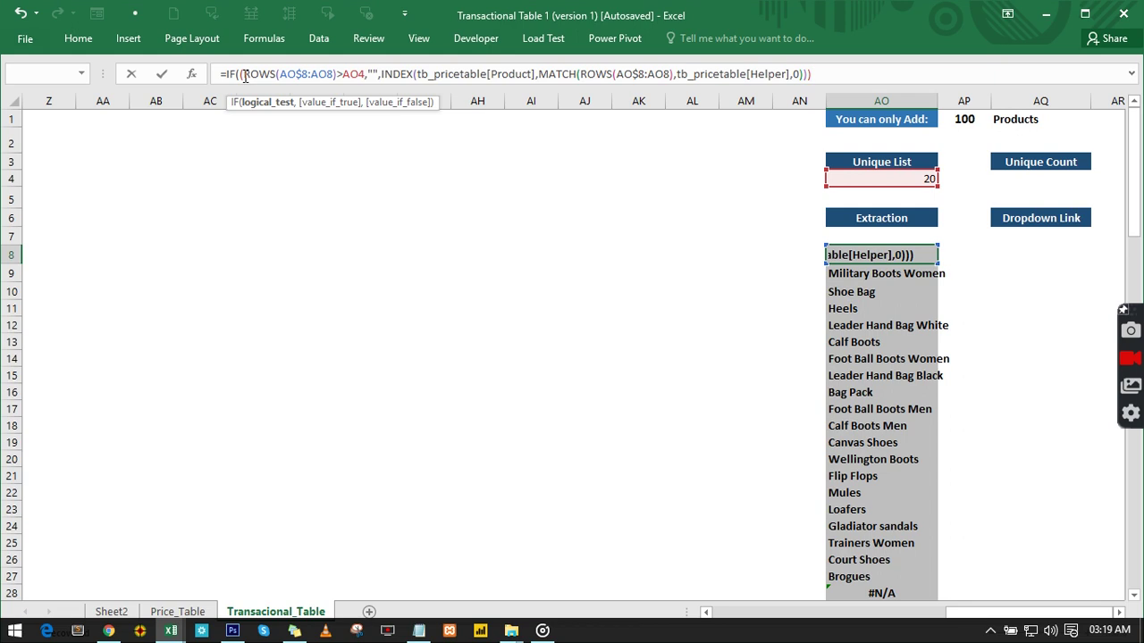
pyautogui.click(360, 77)
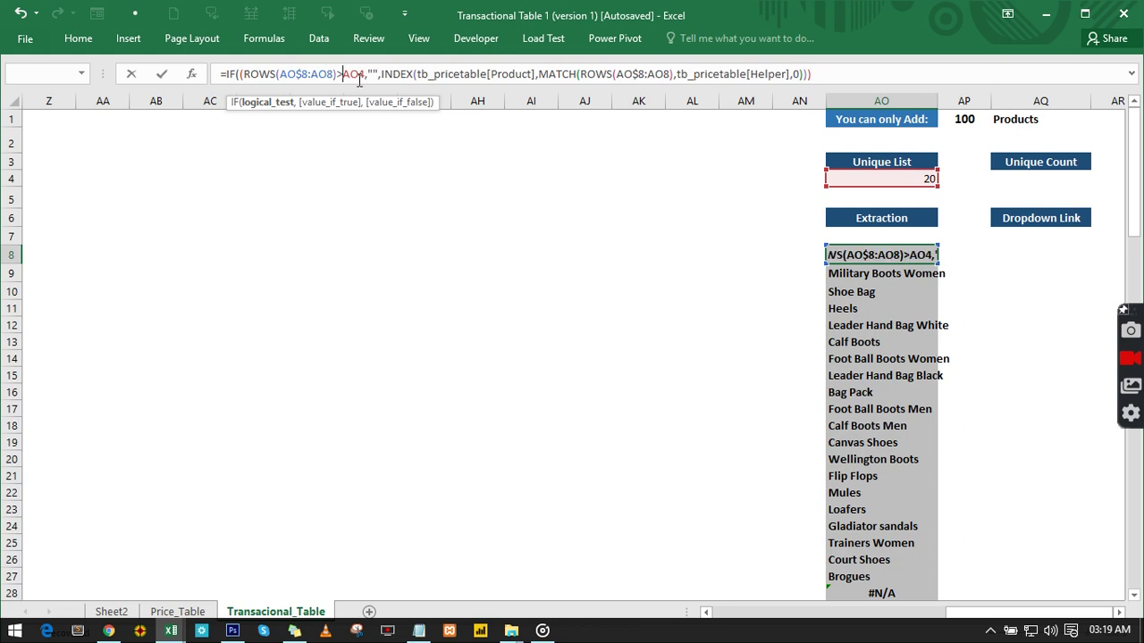
pyautogui.write('$')
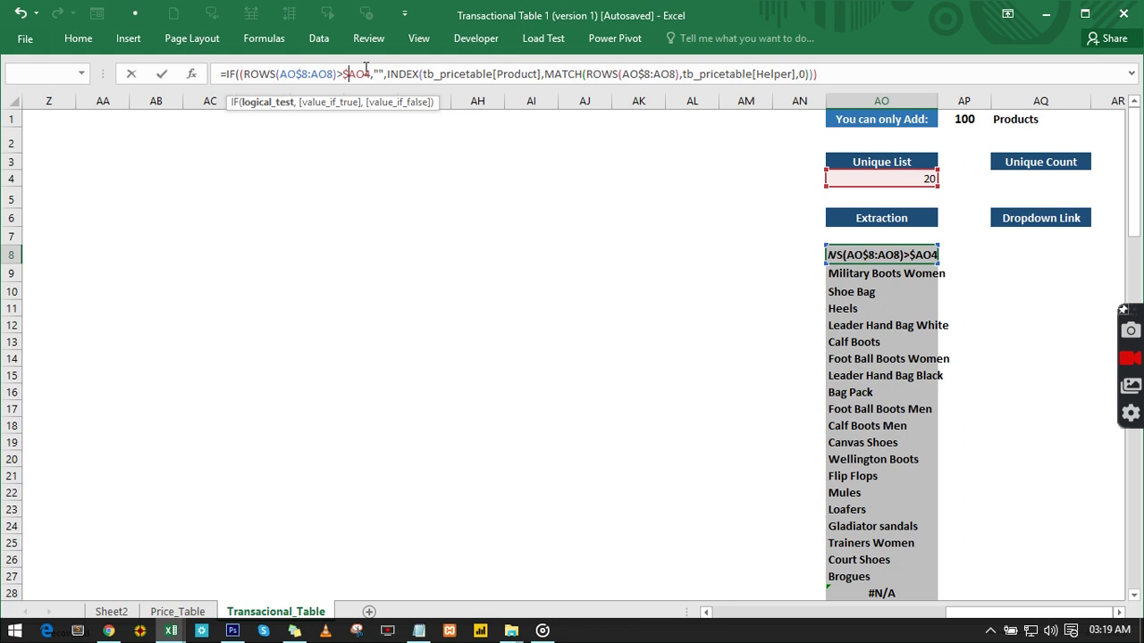
pyautogui.click(364, 73)
pyautogui.write('$')
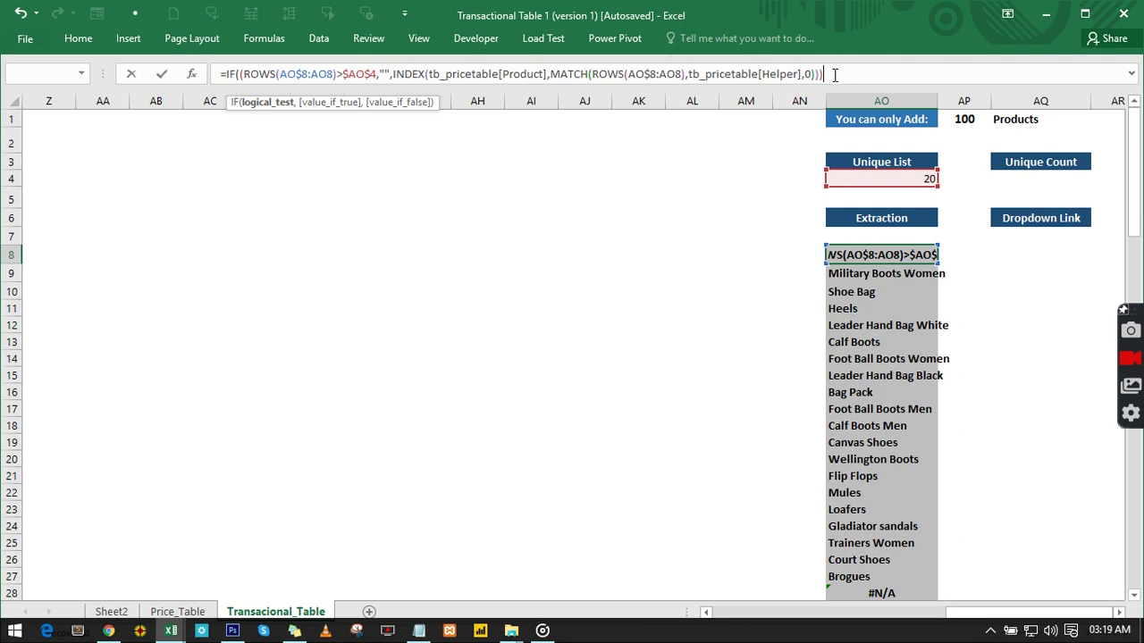
pyautogui.press('Return')
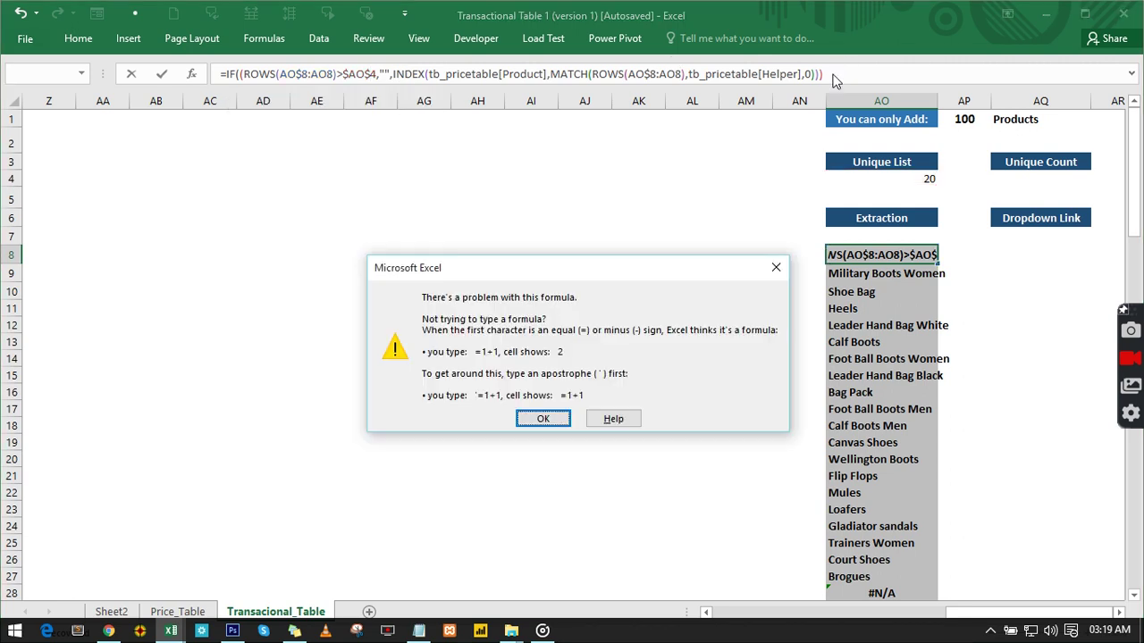
pyautogui.press('Return')
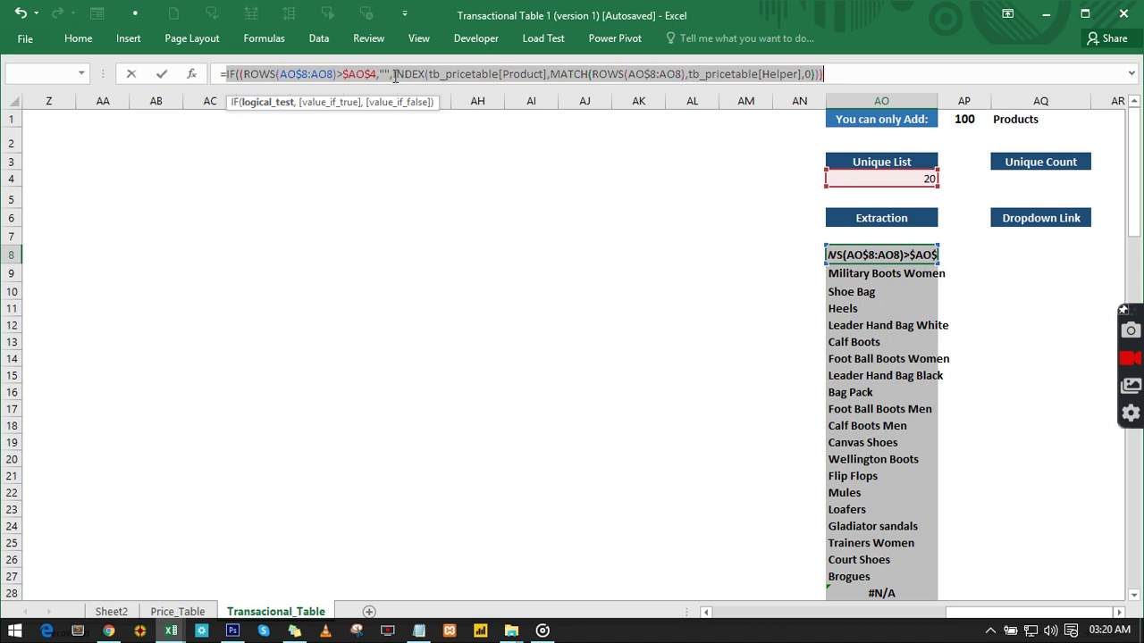
# - Remove the comparison and blank result >$AO$4,"", from the AO8 formula, leaving INDEX directly after the first ROWS expression
pyautogui.click(297, 102)
pyautogui.click(341, 75)
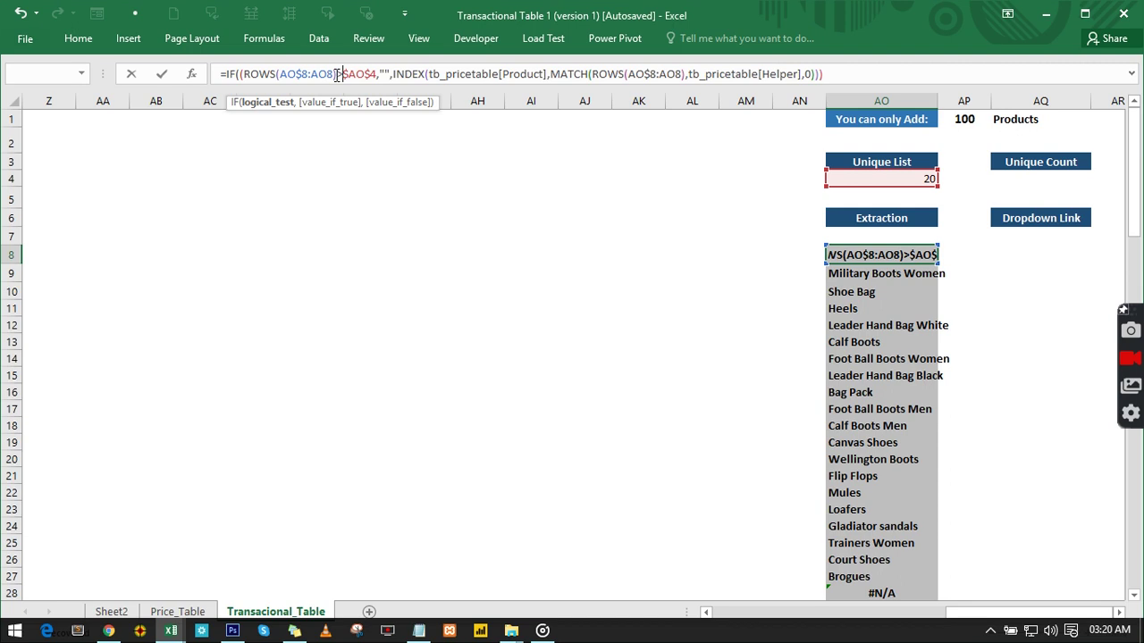
pyautogui.press('Delete')
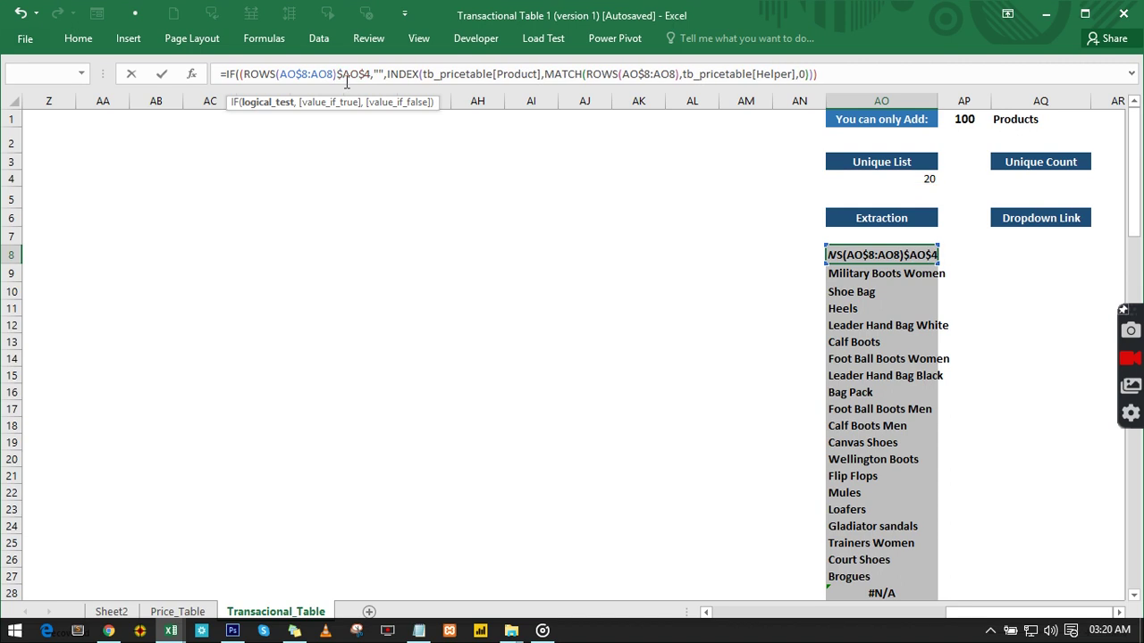
pyautogui.press('Delete')
pyautogui.press('Delete')
pyautogui.press('Delete')
pyautogui.press('Delete')
pyautogui.press('Delete')
pyautogui.press('Delete')
pyautogui.press('Delete')
pyautogui.press('Delete')
pyautogui.press('Delete')
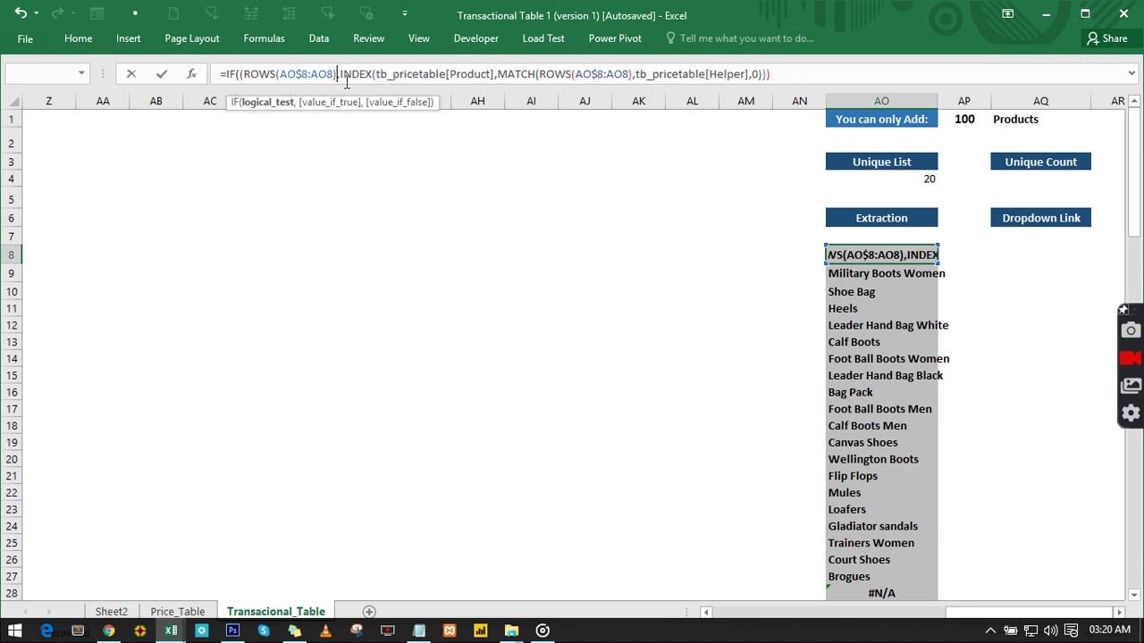
pyautogui.press('Delete')
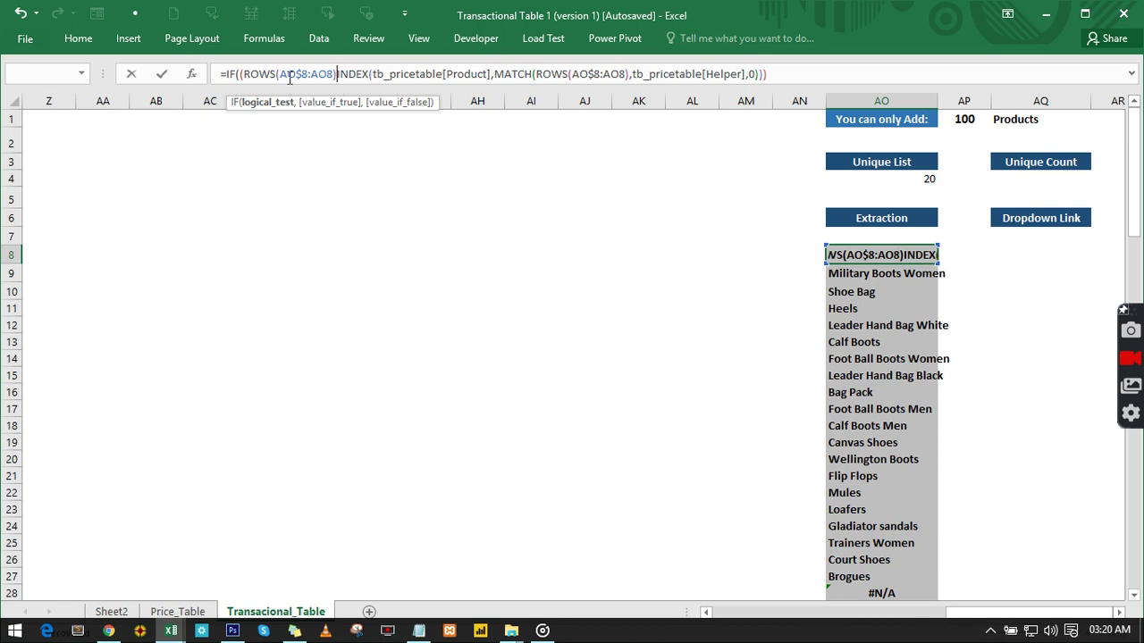
pyautogui.hotkey('ctrl', 'z')
pyautogui.rightClick(246, 73)
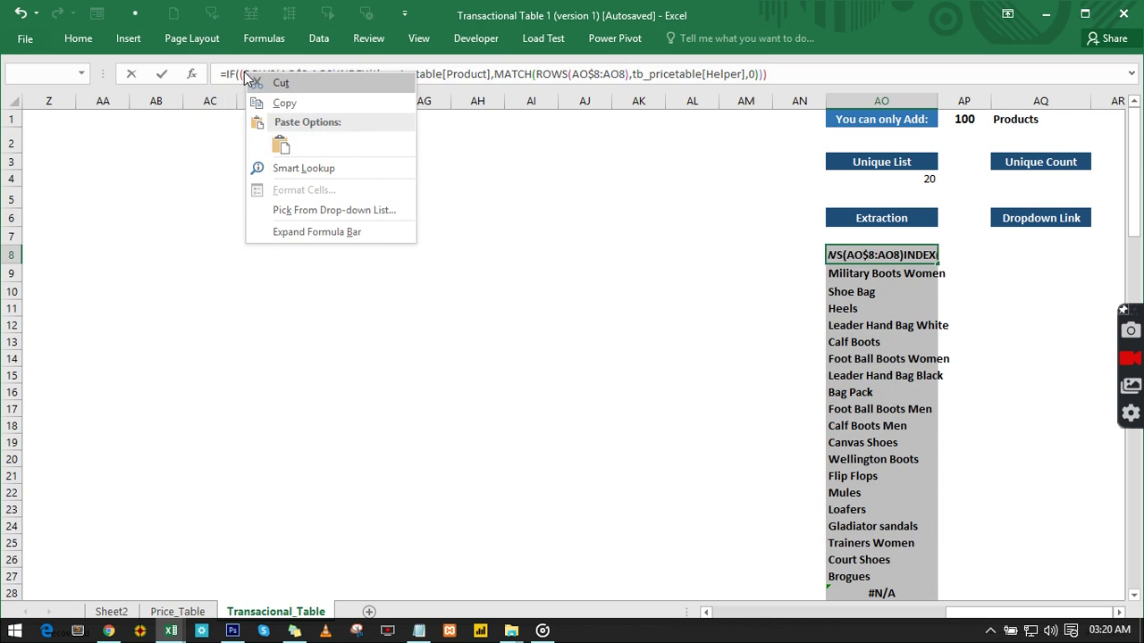
pyautogui.click(256, 79)
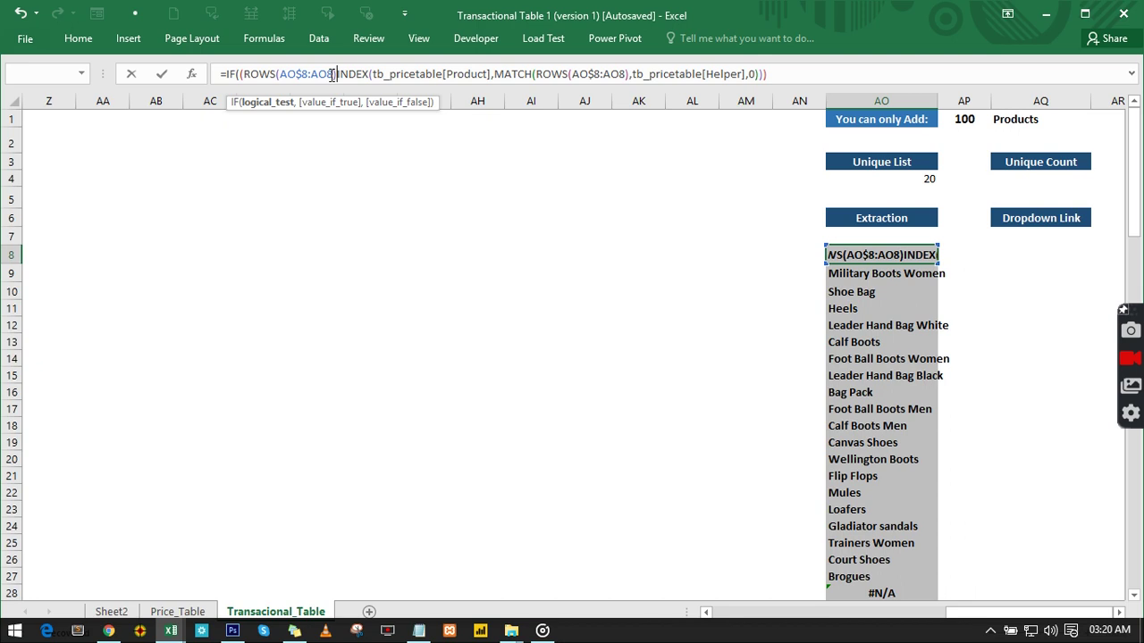
# - Complete the IF test in AO8 with >AO4 and an empty string "" as the true result, placed before INDEX
pyautogui.write('>')
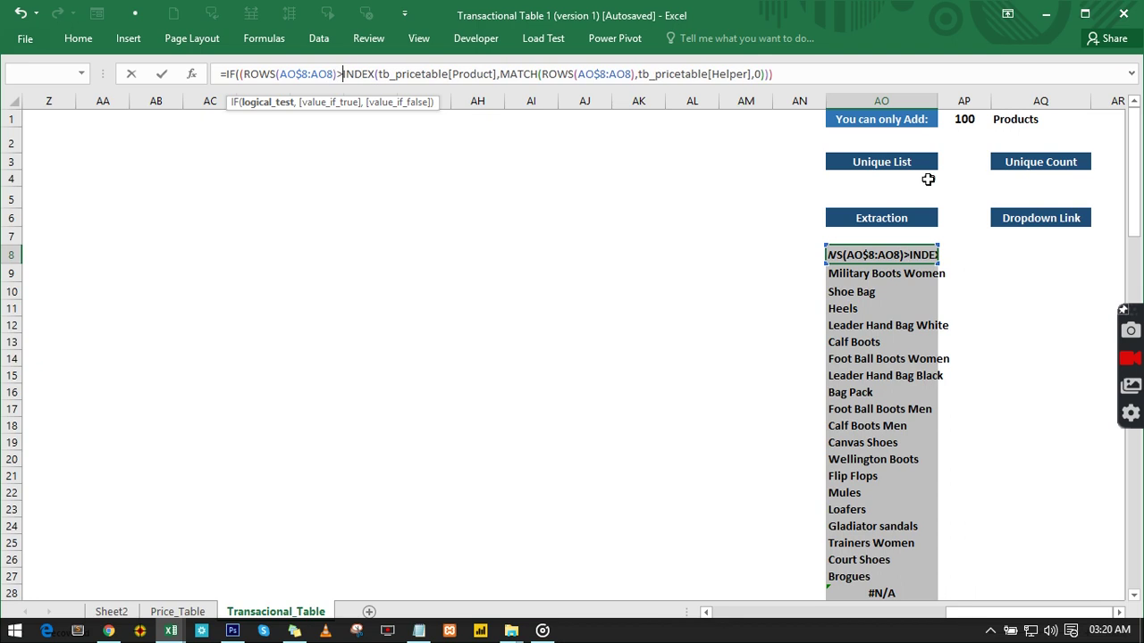
pyautogui.click(863, 179)
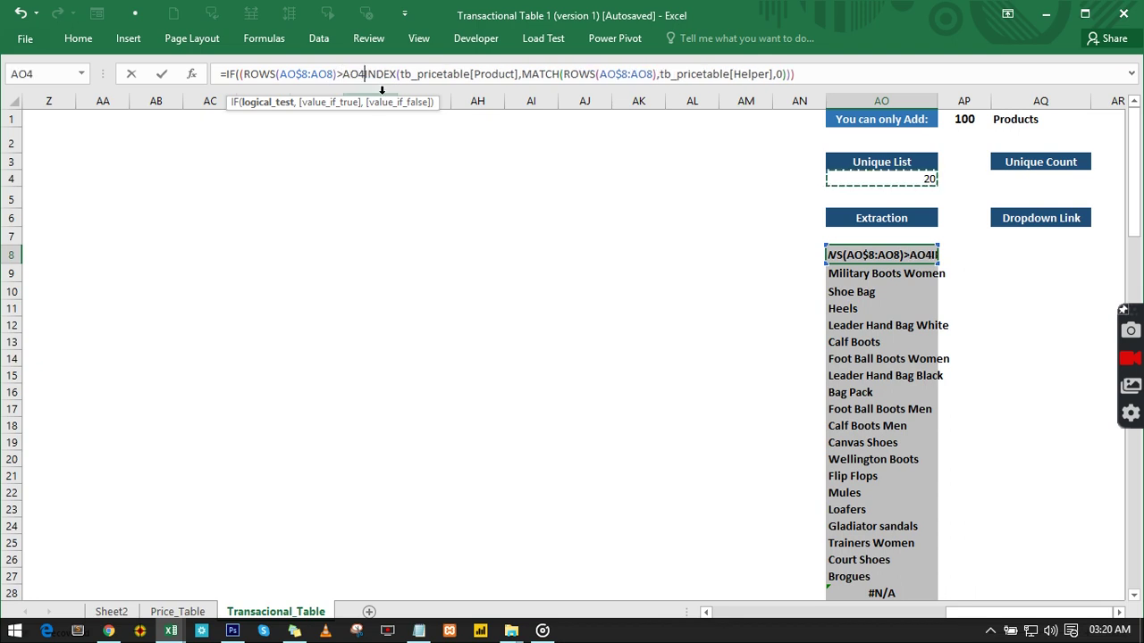
pyautogui.write(',')
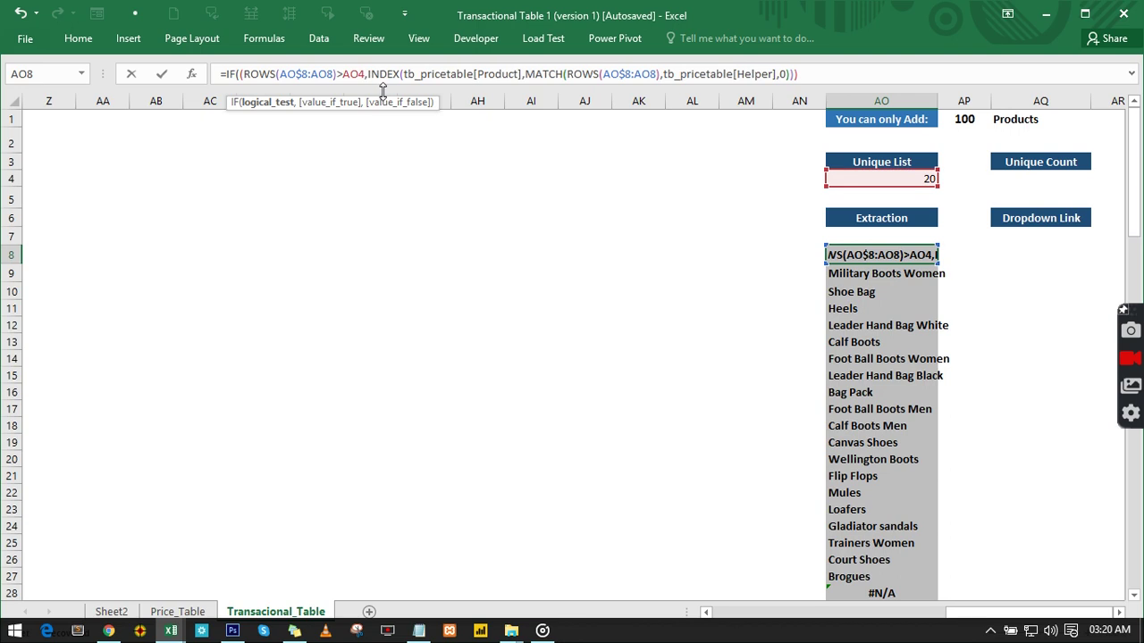
pyautogui.write('"",')
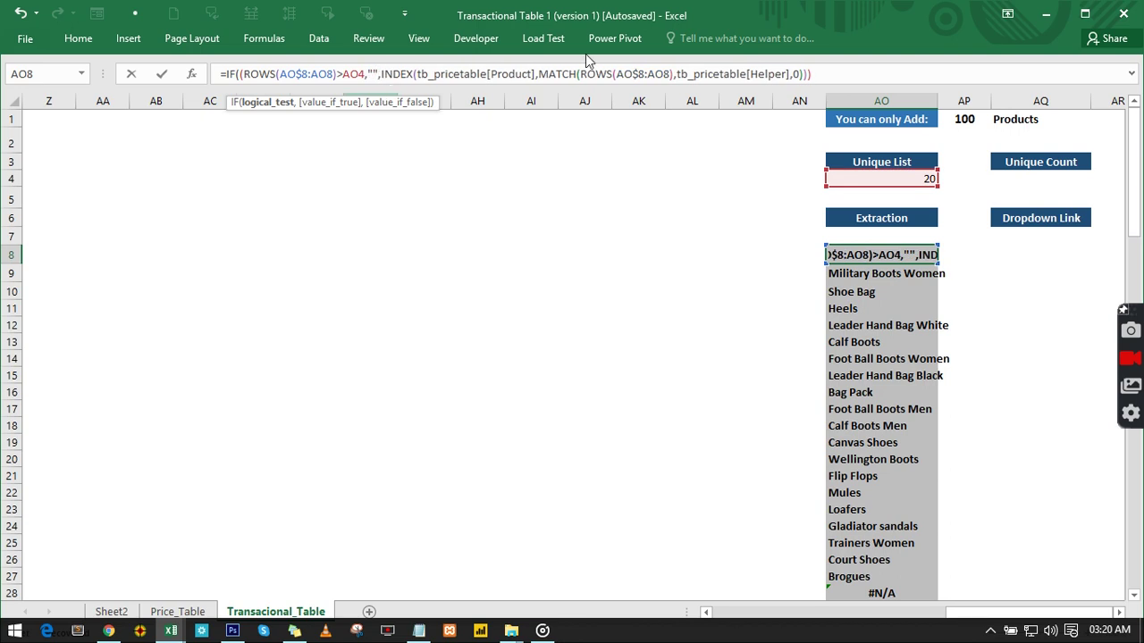
# - Remove the extra opening parenthesis before ROWS in AO8, make the count reference $AO$4, and enter the formula
pyautogui.click(246, 76)
pyautogui.press('BackSpace')
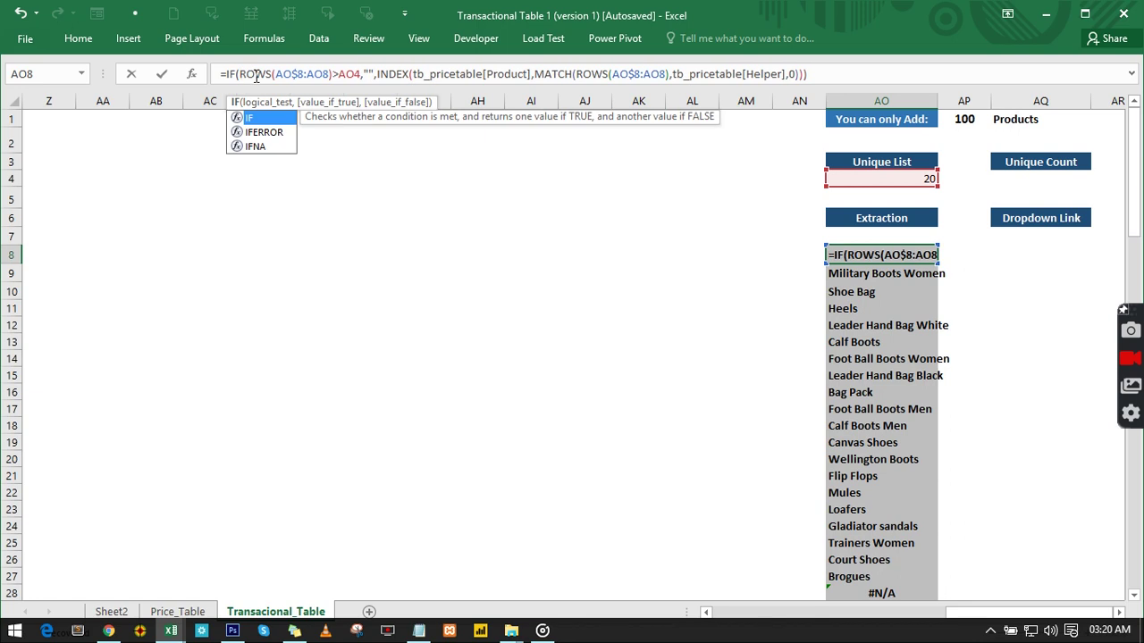
pyautogui.click(339, 73)
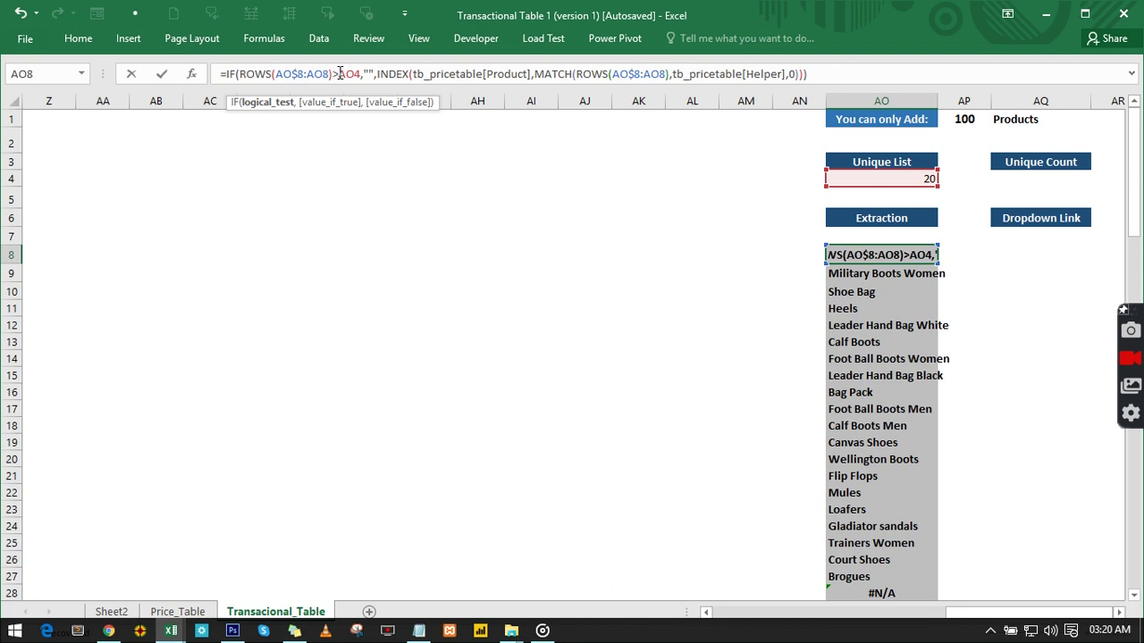
pyautogui.press('F4')
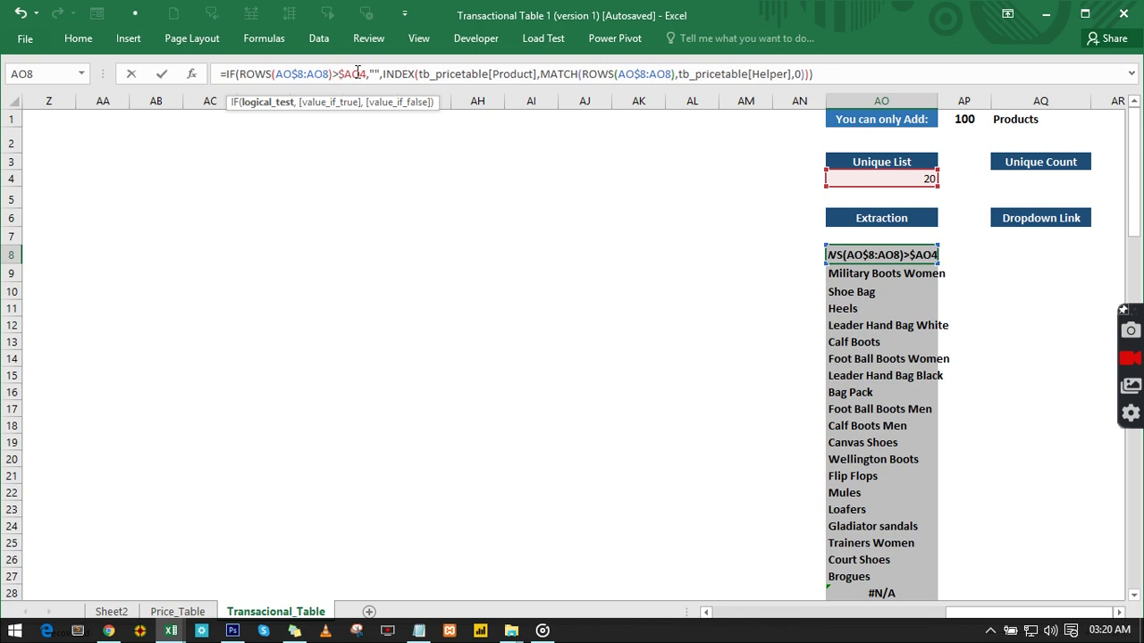
pyautogui.write('$')
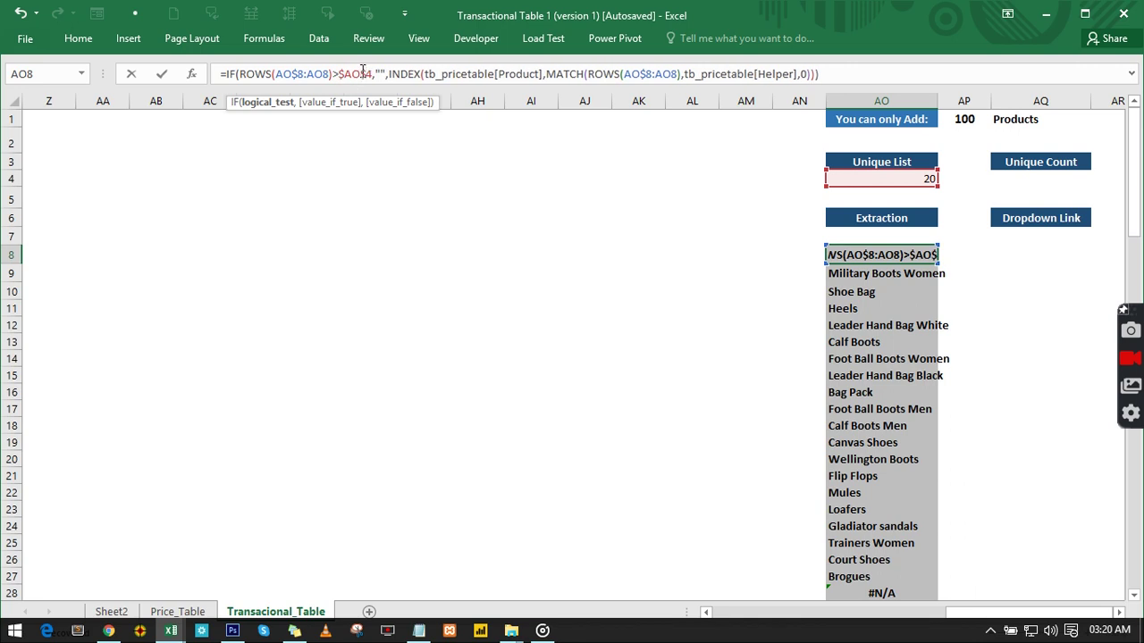
pyautogui.press('Return')
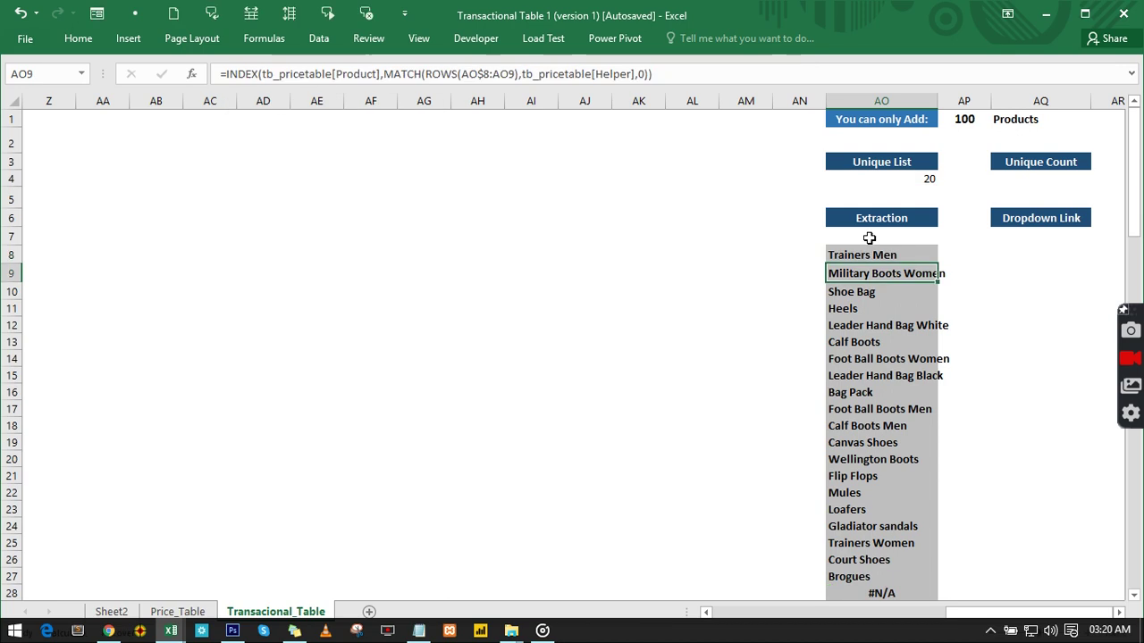
pyautogui.click(880, 256)
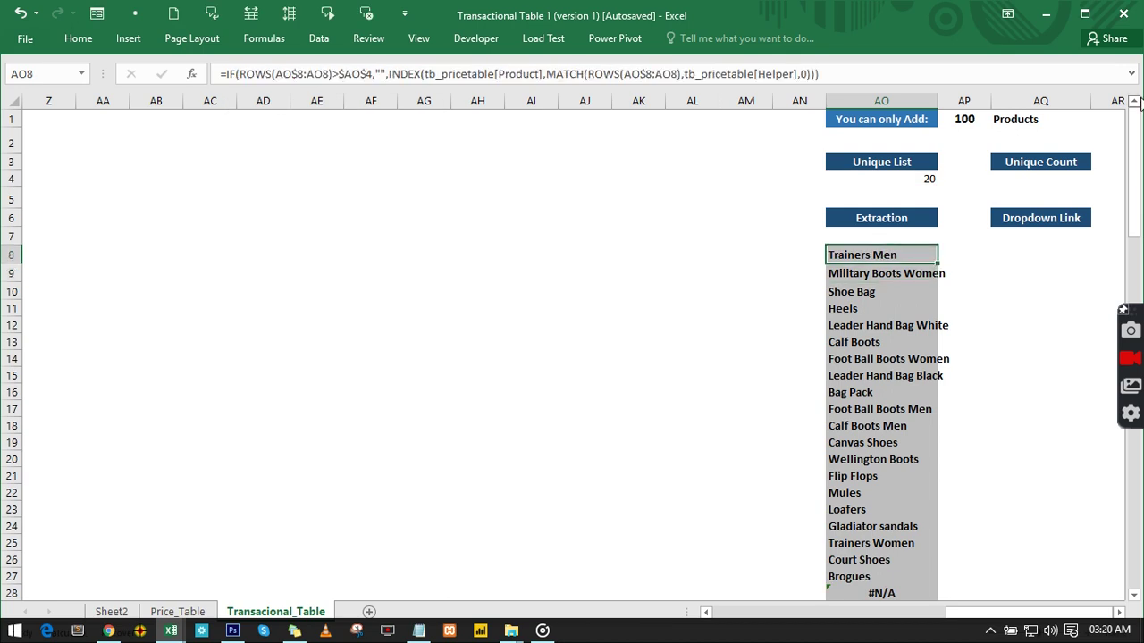
# - Fill the corrected AO8 extraction formula down the whole grey Extraction range in column AO
pyautogui.moveTo(1136, 131); pyautogui.dragTo(1138, 157)
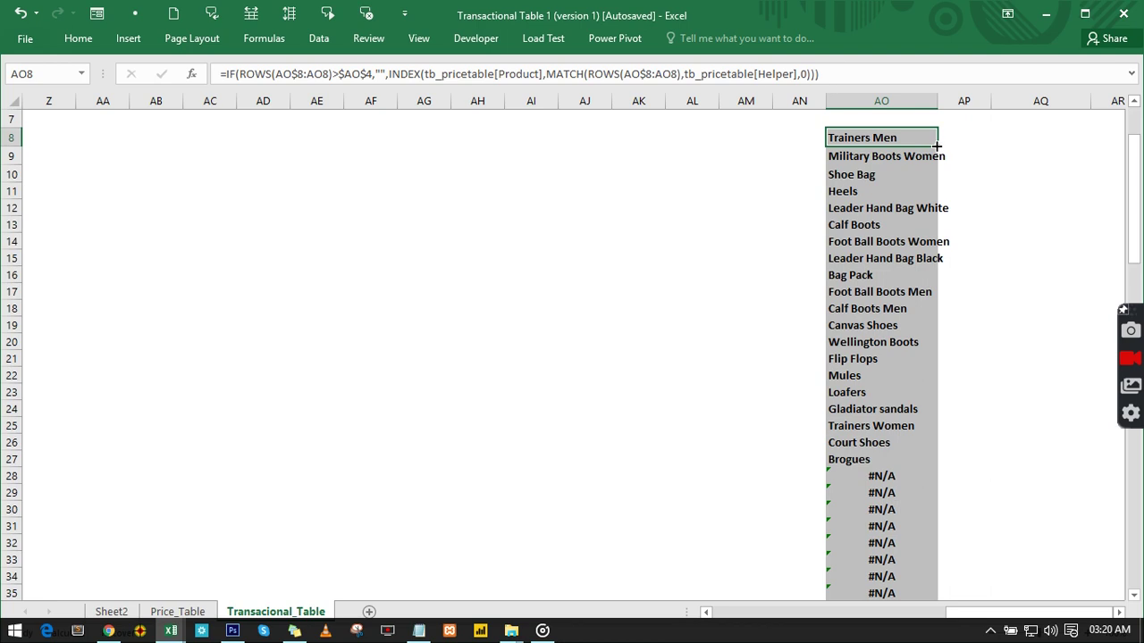
pyautogui.doubleClick(935, 145)
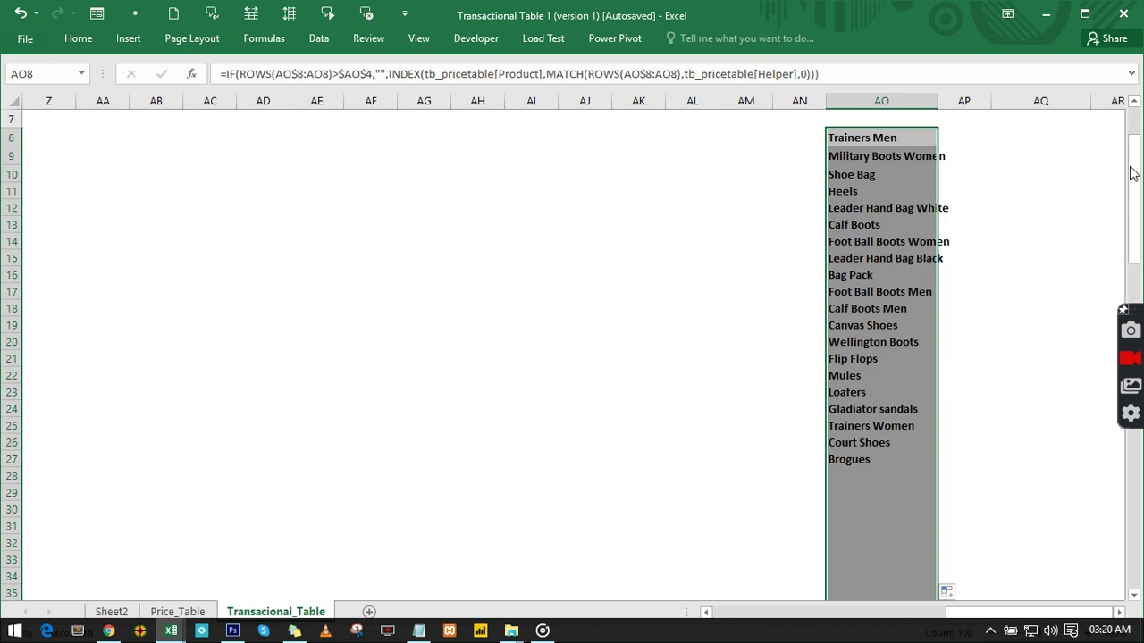
pyautogui.scroll(2, 1133, 177)
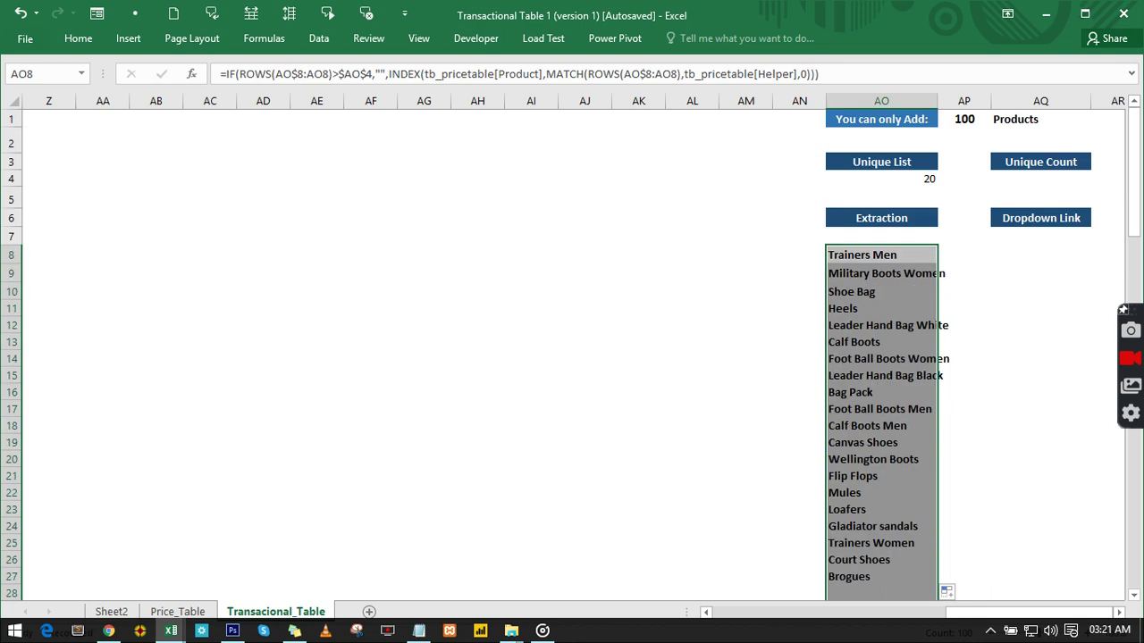
# - Enter =COUNTIF(AO8:AO107,"?*") in AQ4 under Unique Count to count the non-blank extracted products
pyautogui.click(1026, 177)
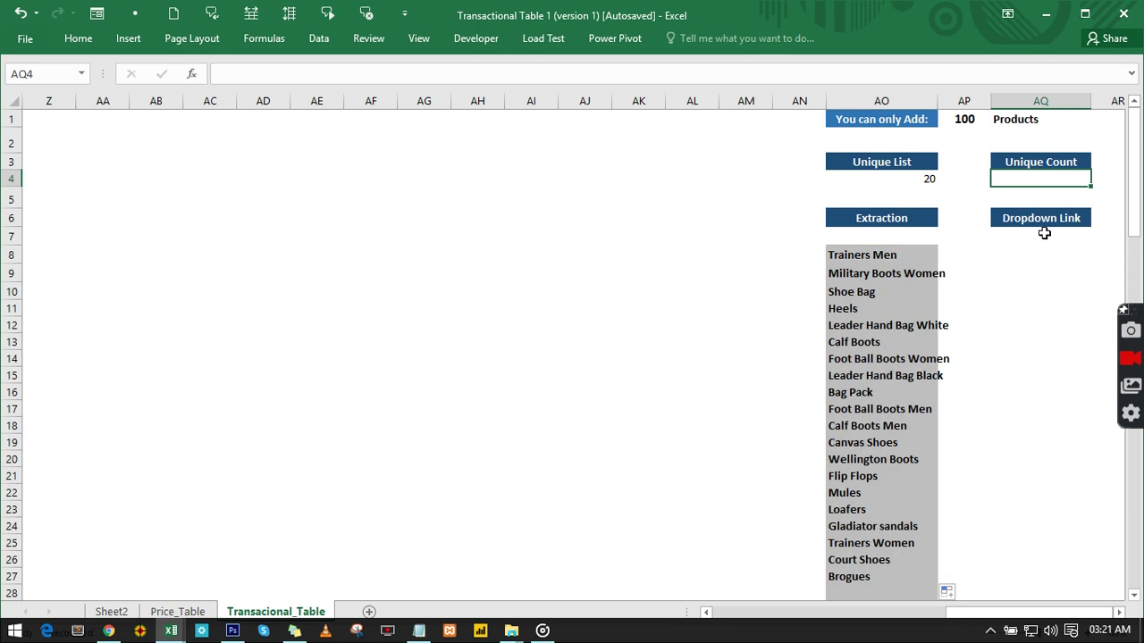
pyautogui.write('=')
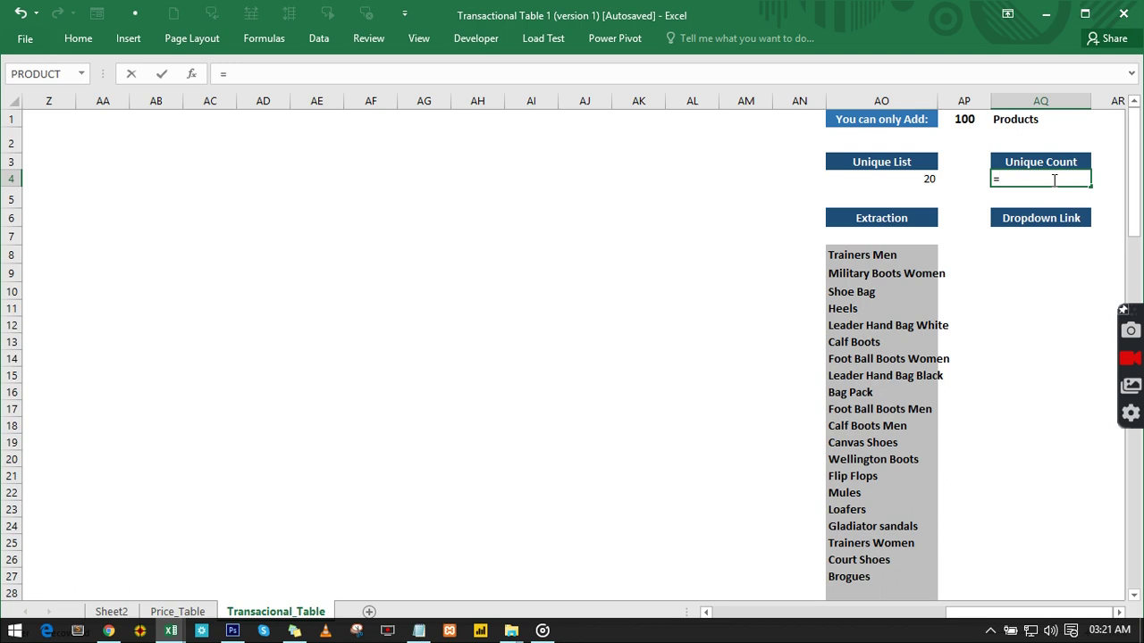
pyautogui.write('countif')
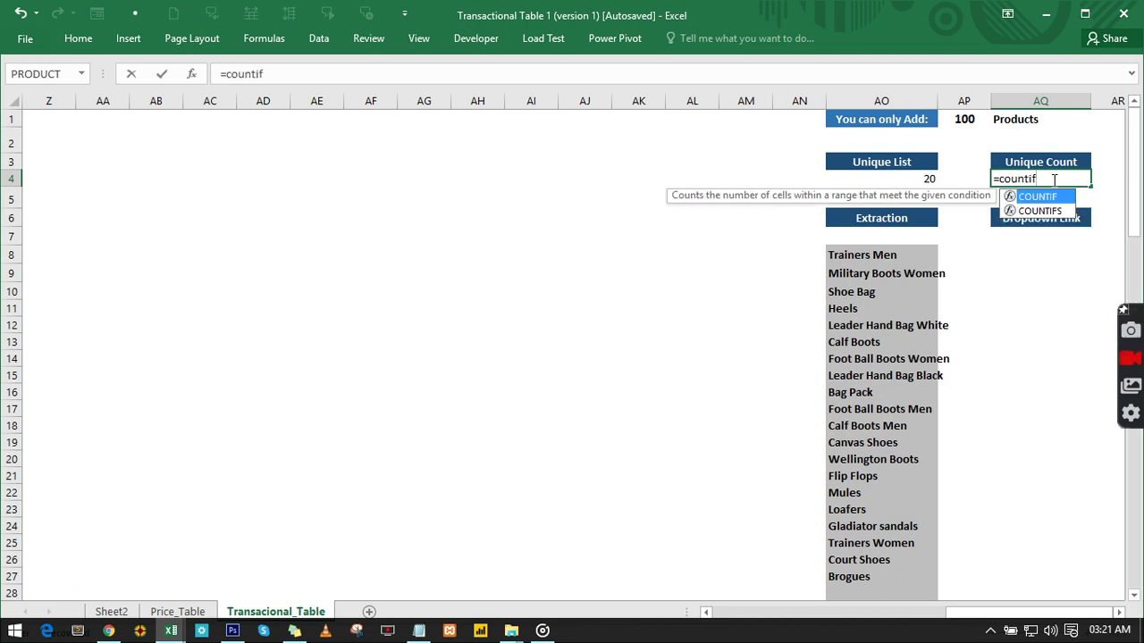
pyautogui.press('Tab')
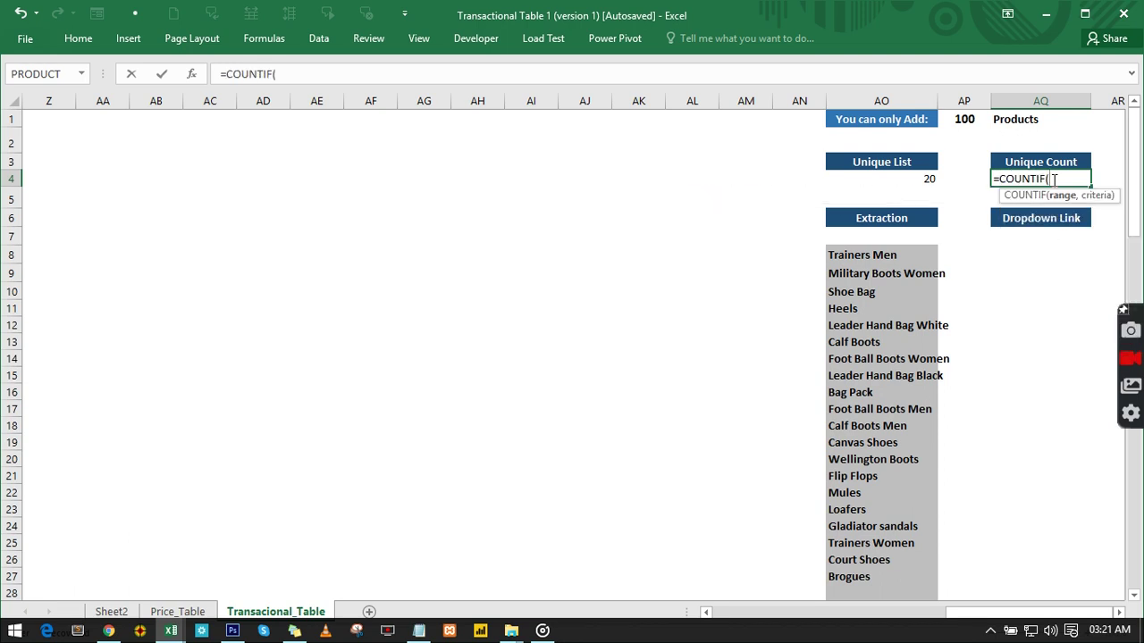
pyautogui.click(881, 255)
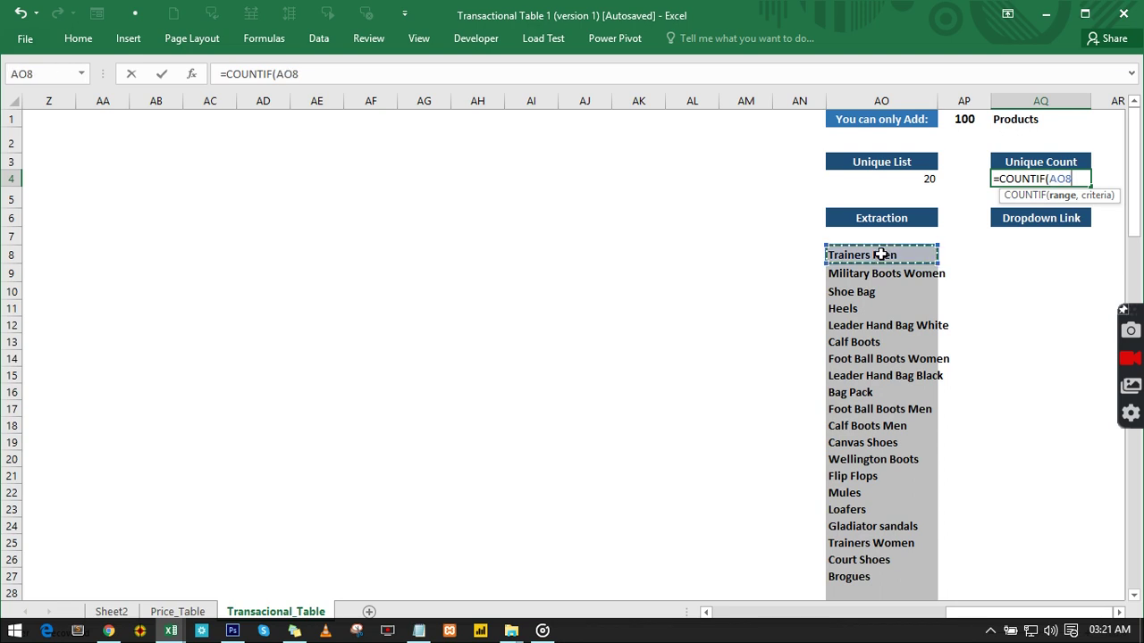
pyautogui.hotkey('ctrl', 'shift', 'Down')
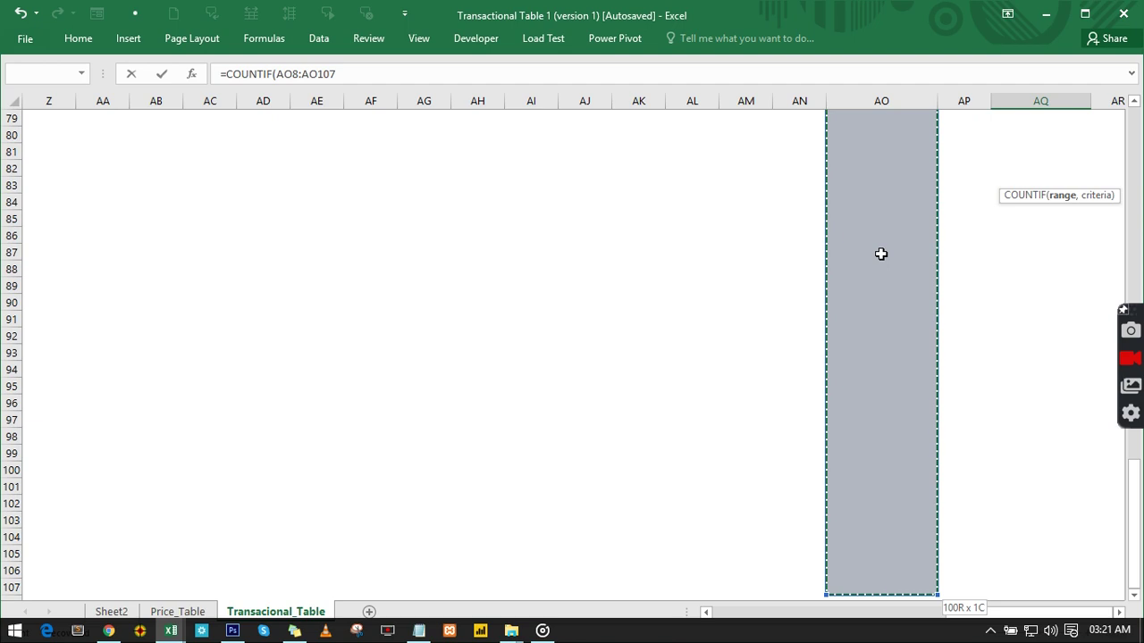
pyautogui.write(',')
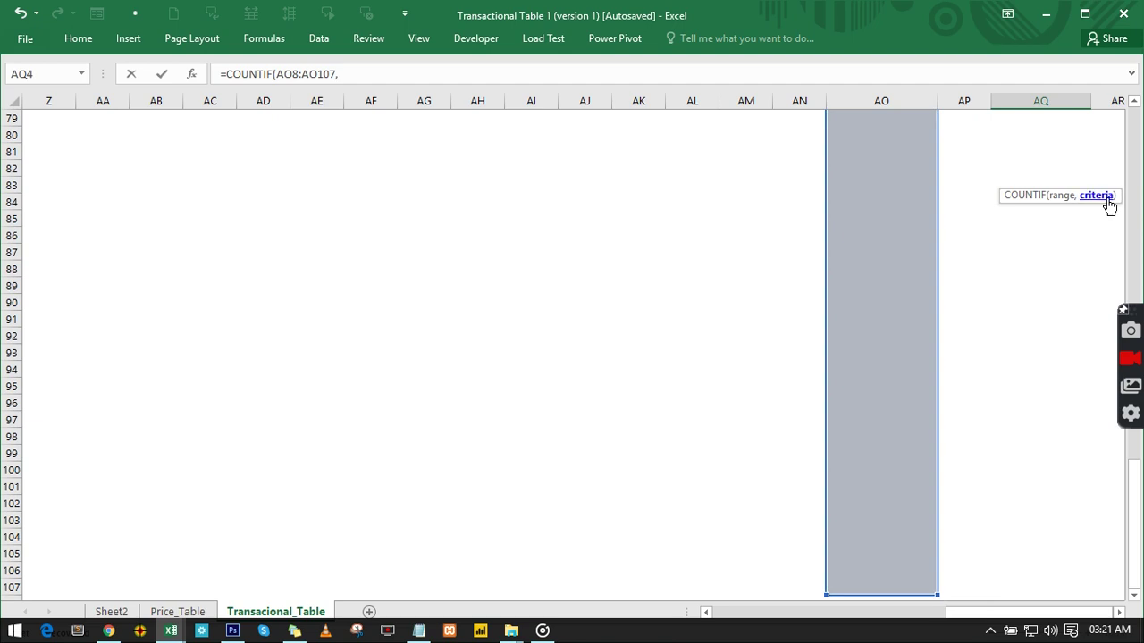
pyautogui.write('"?*"')
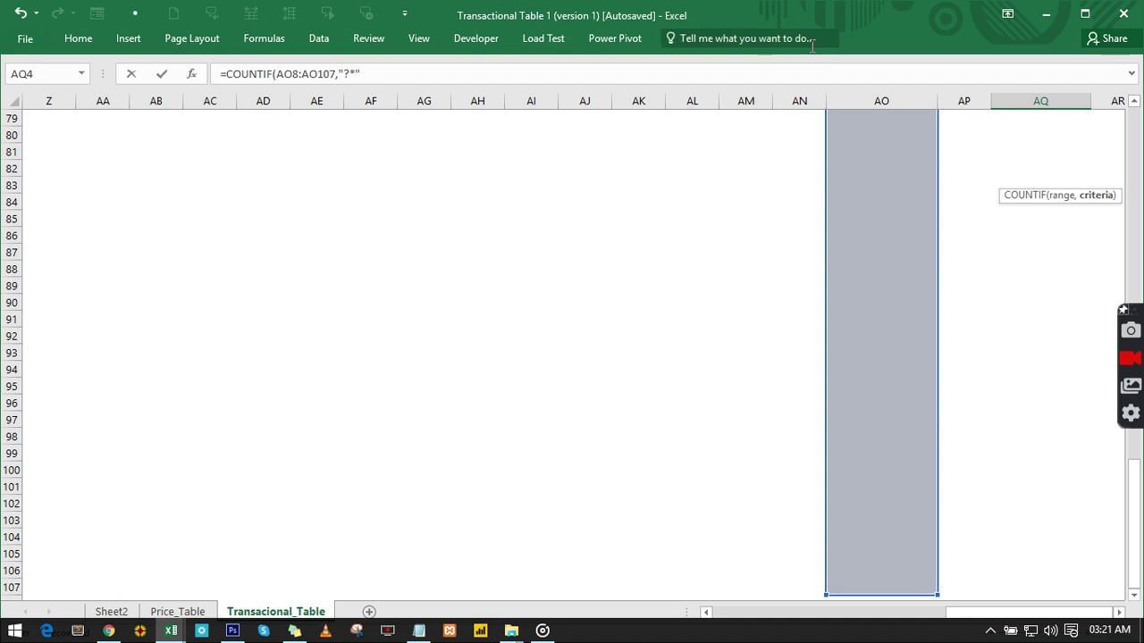
pyautogui.write(')')
pyautogui.press('Return')
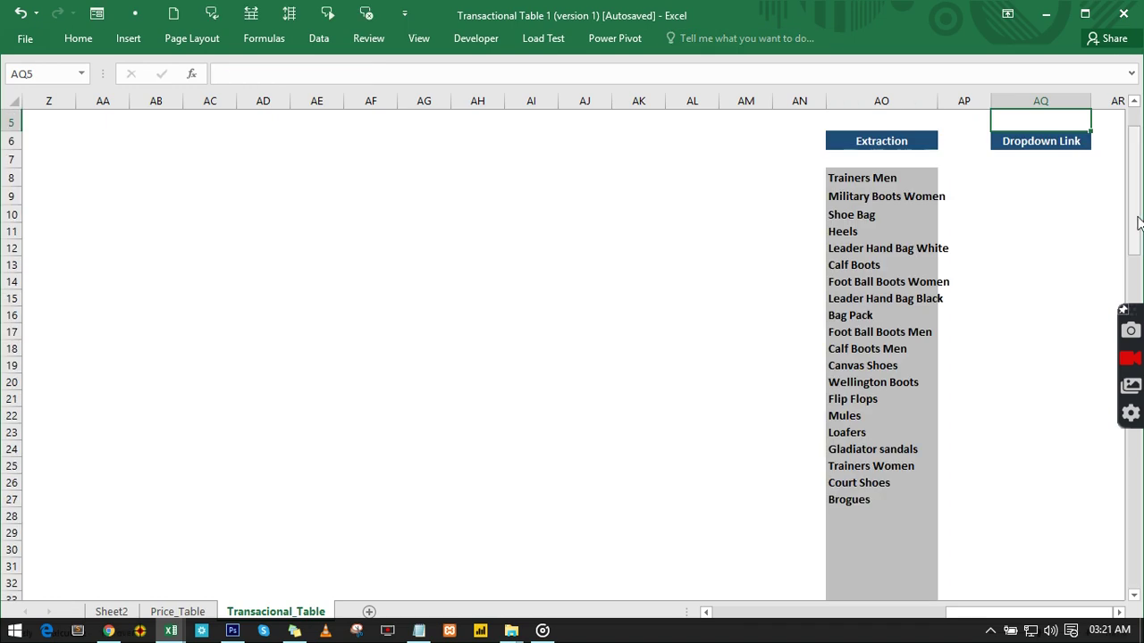
pyautogui.moveTo(1132, 223); pyautogui.dragTo(1131, 170)
pyautogui.click(1078, 179)
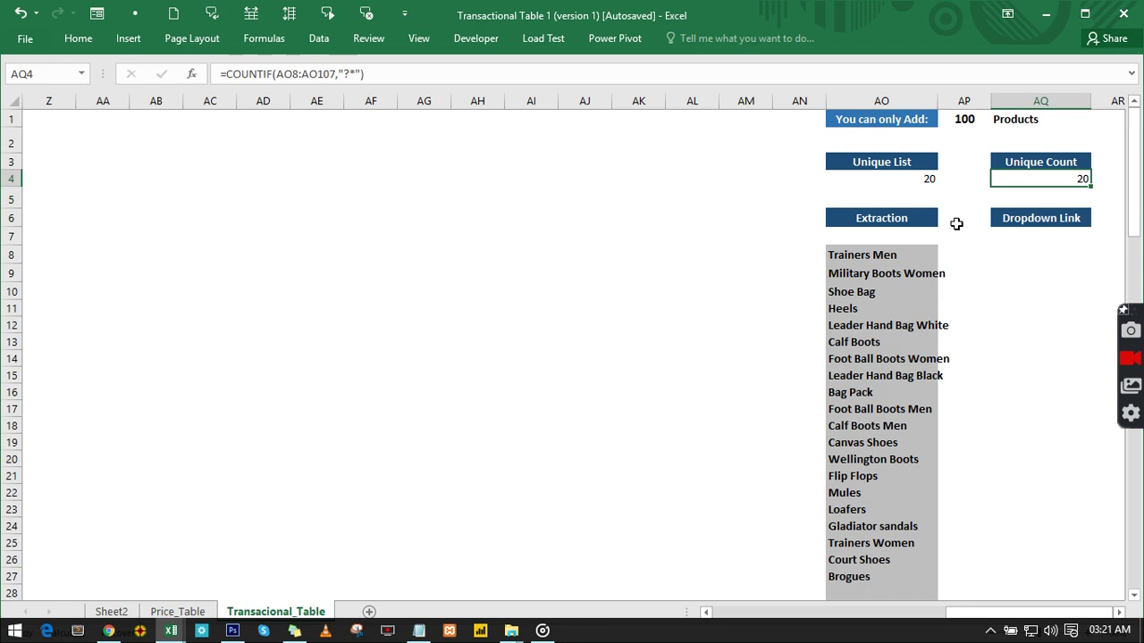
# - Check the extraction formulas in AO8 and AO28, and copy the COUNTIF expression from AQ4 without its equals sign
pyautogui.click(853, 257)
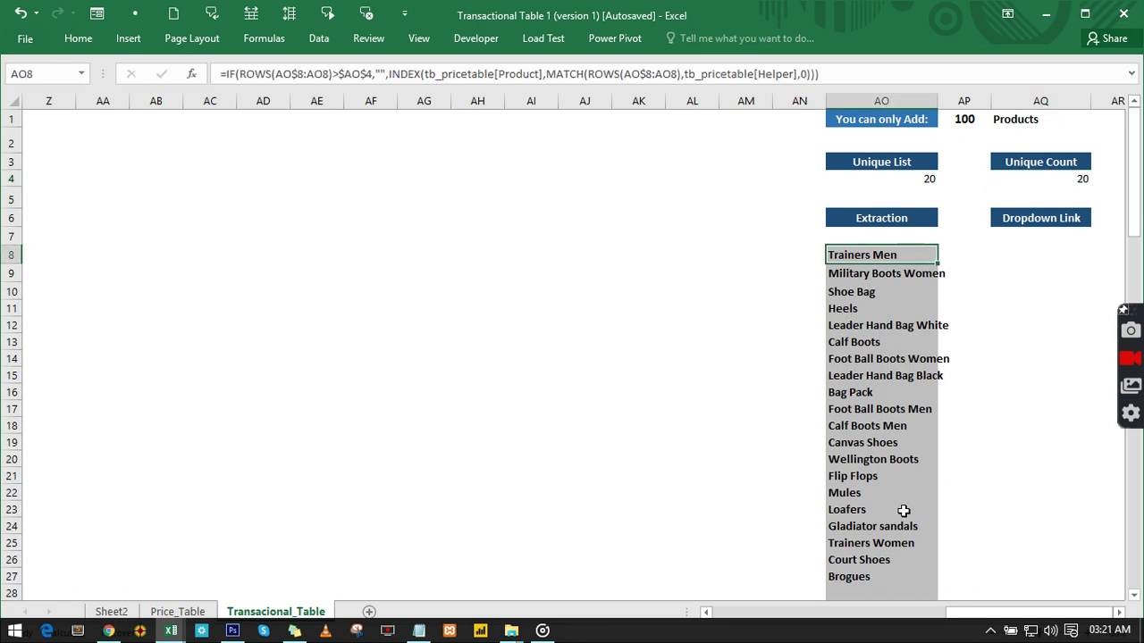
pyautogui.click(856, 594)
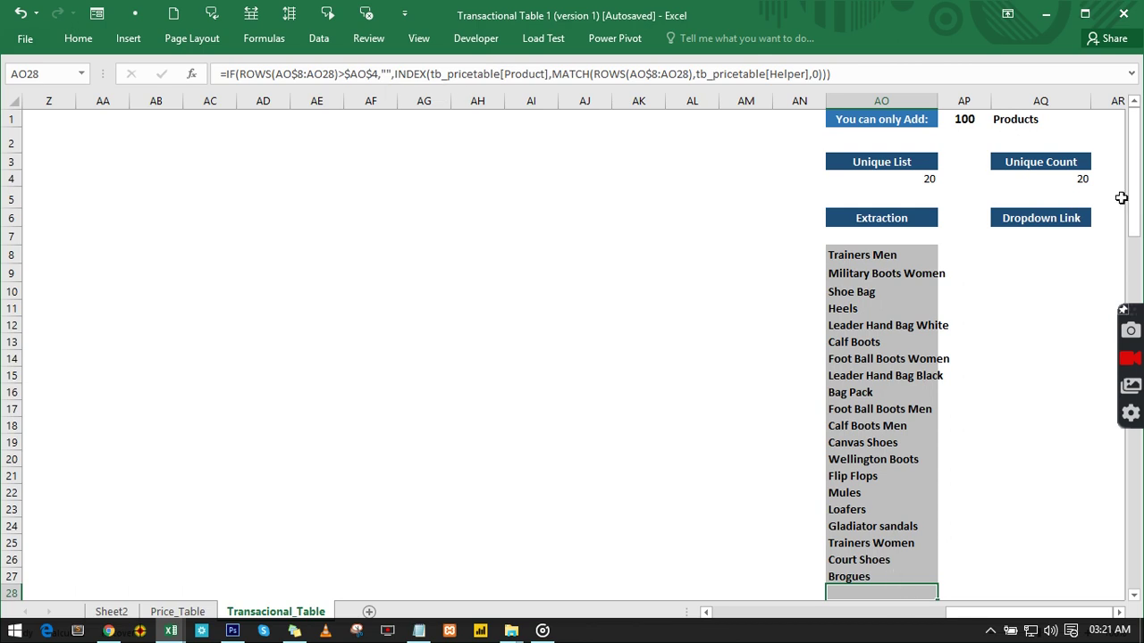
pyautogui.click(1076, 180)
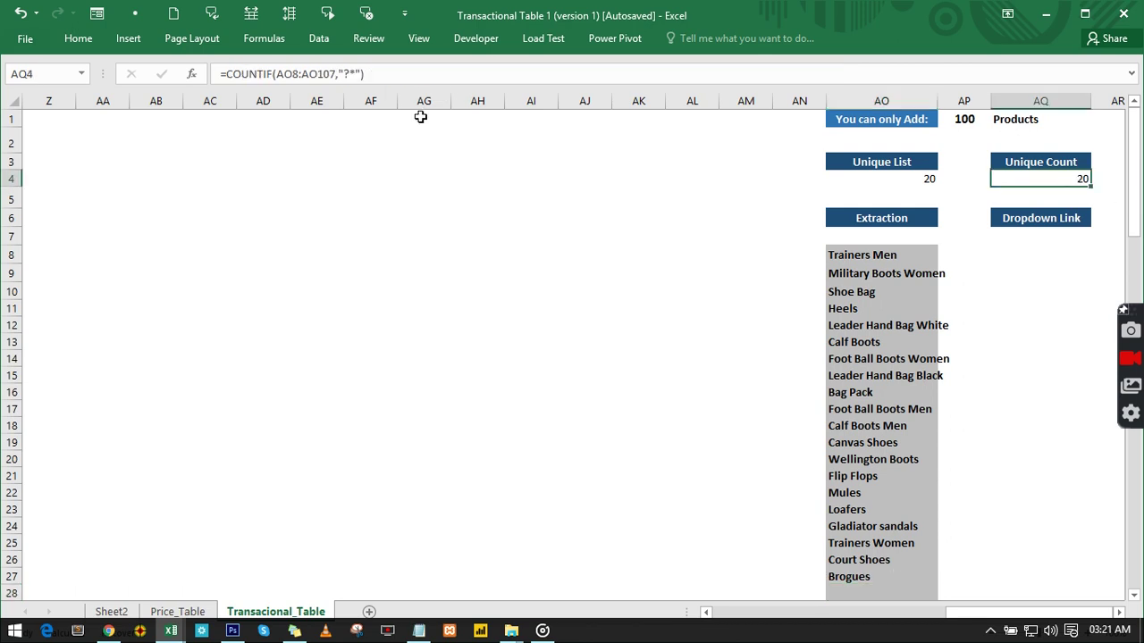
pyautogui.moveTo(397, 75); pyautogui.dragTo(225, 74)
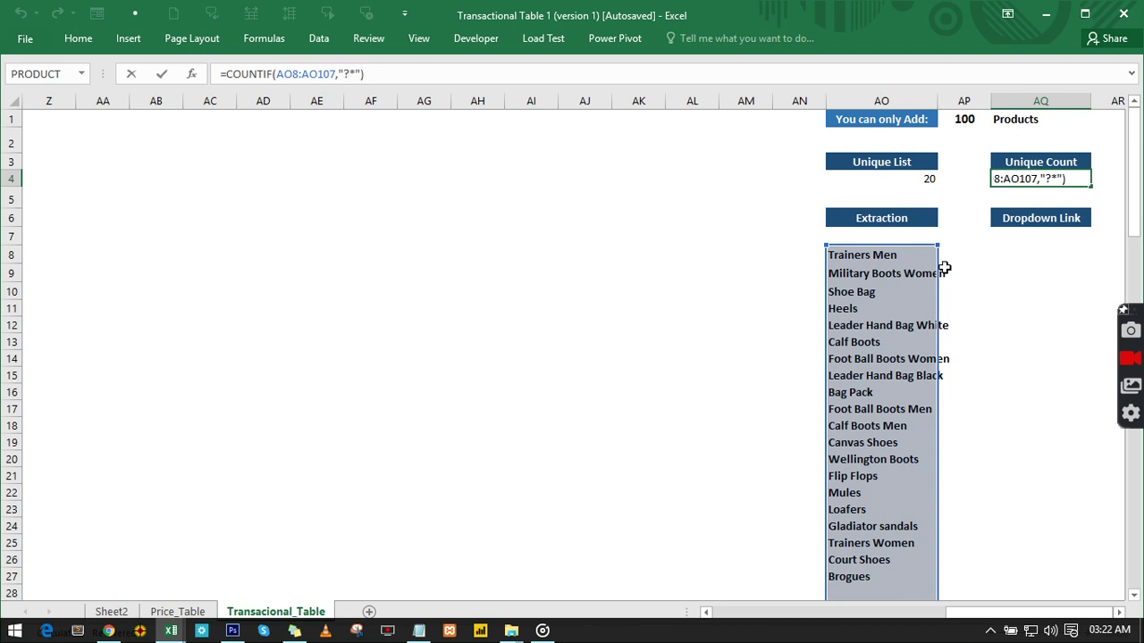
pyautogui.press('Return')
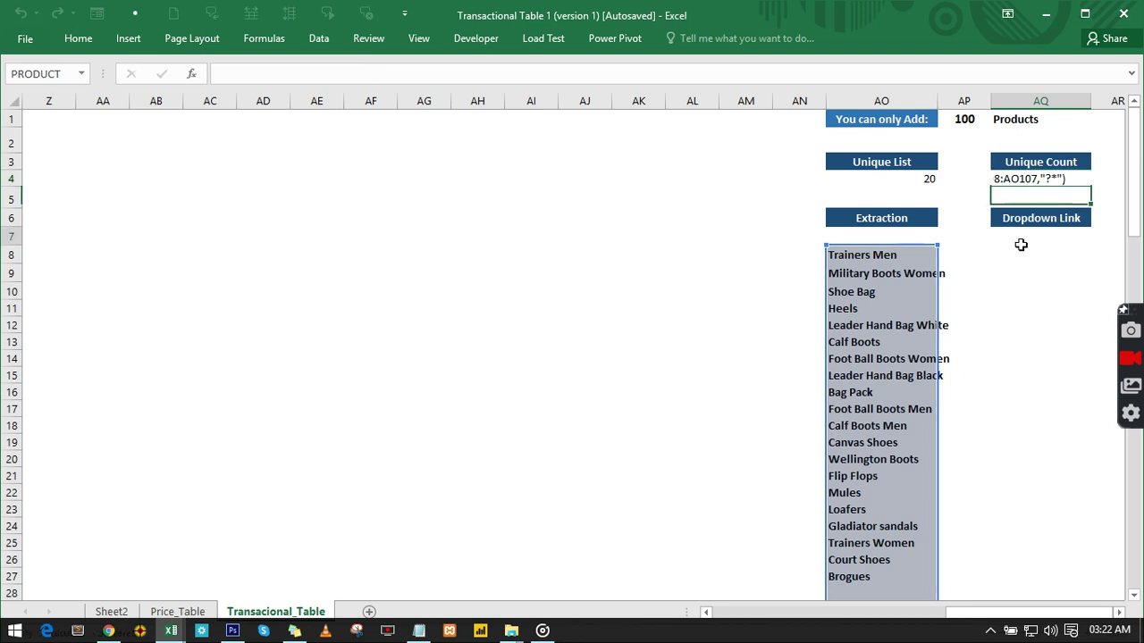
# - Build =OFFSET(AO8,,,COUNTIF(AO8:AO107,"?*")) in AQ8 under Dropdown Link, using the copied count expression as the height
pyautogui.click(1020, 241)
pyautogui.click(1032, 257)
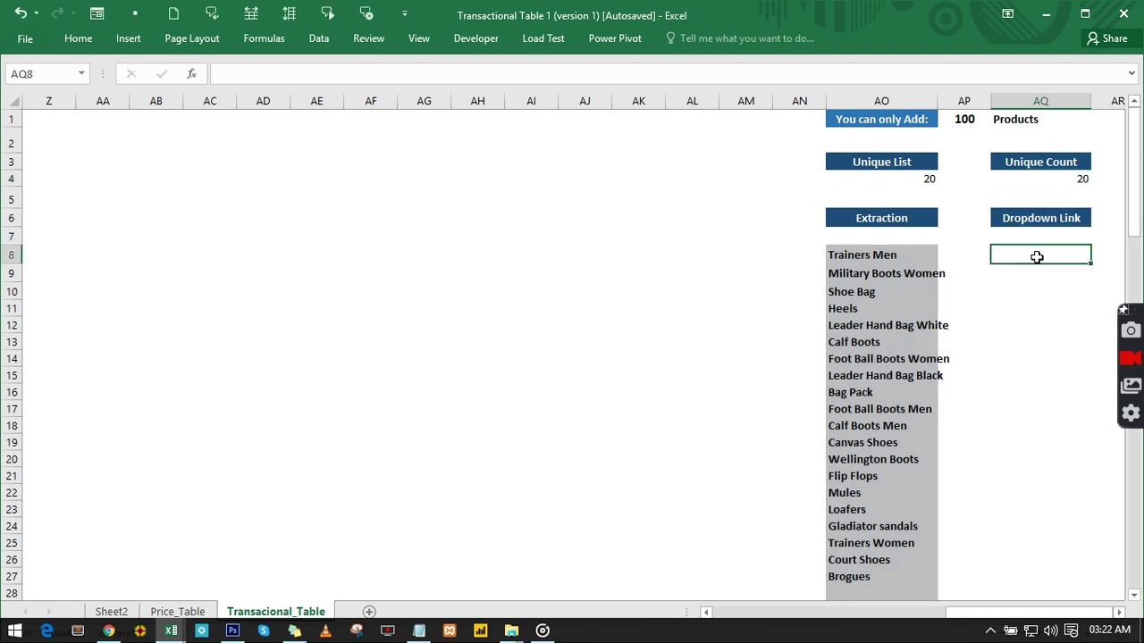
pyautogui.write('=off')
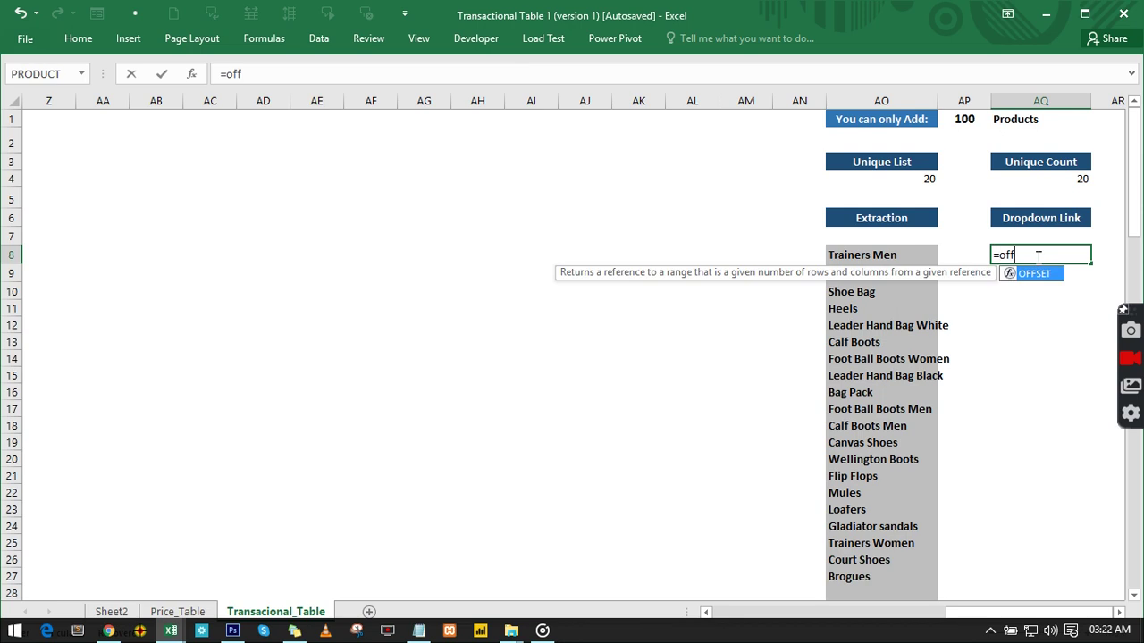
pyautogui.press('Tab')
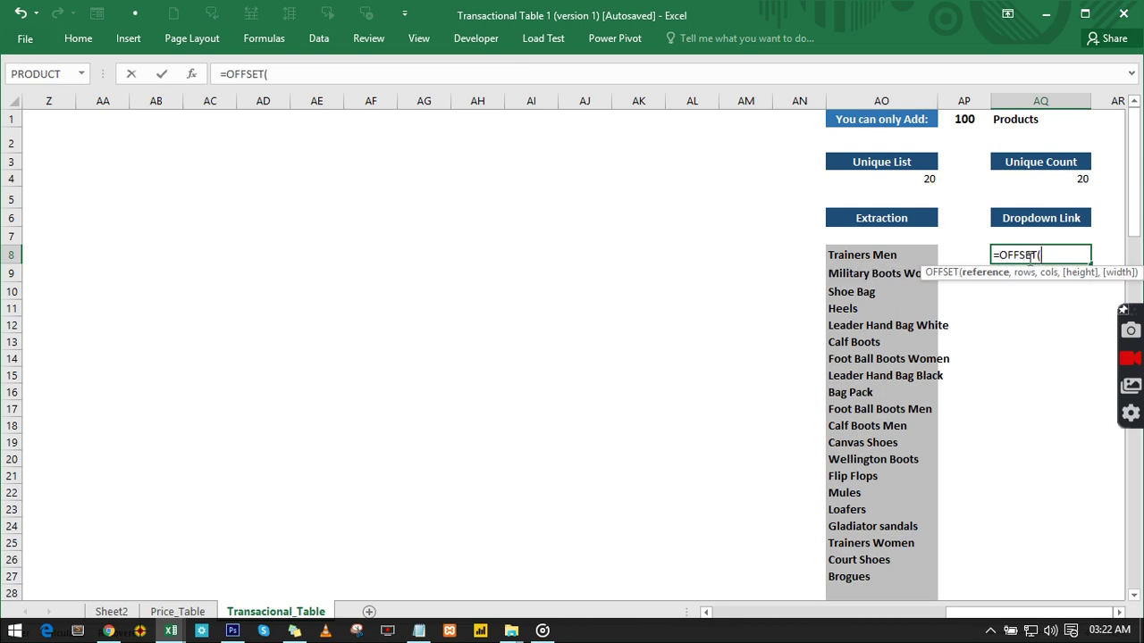
pyautogui.click(850, 255)
pyautogui.write(',,,')
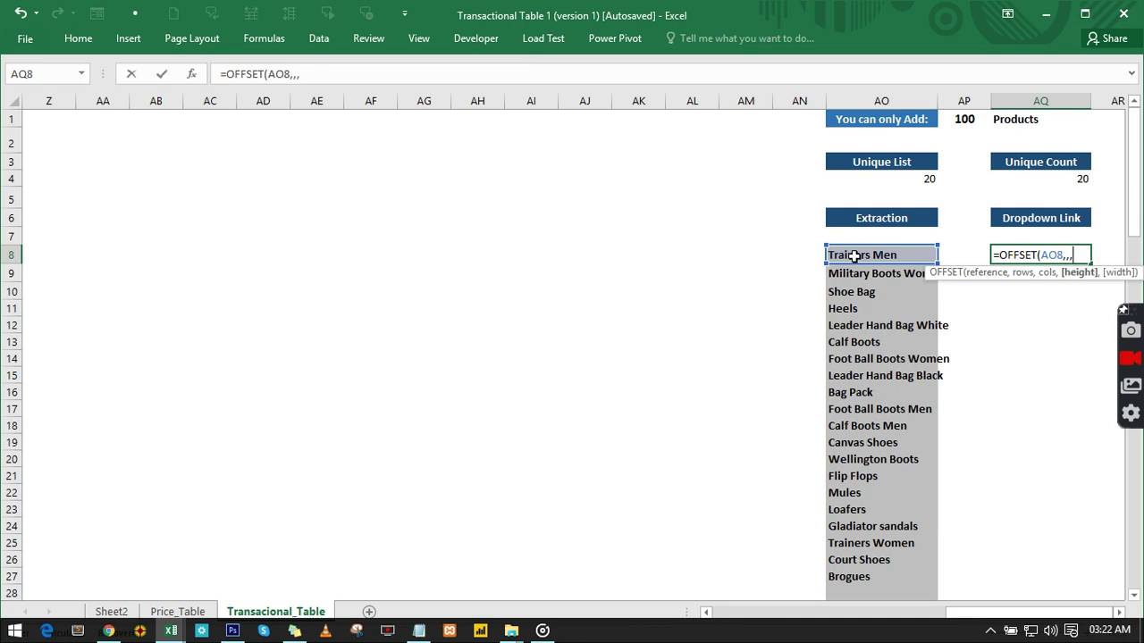
pyautogui.hotkey('ctrl', 'v')
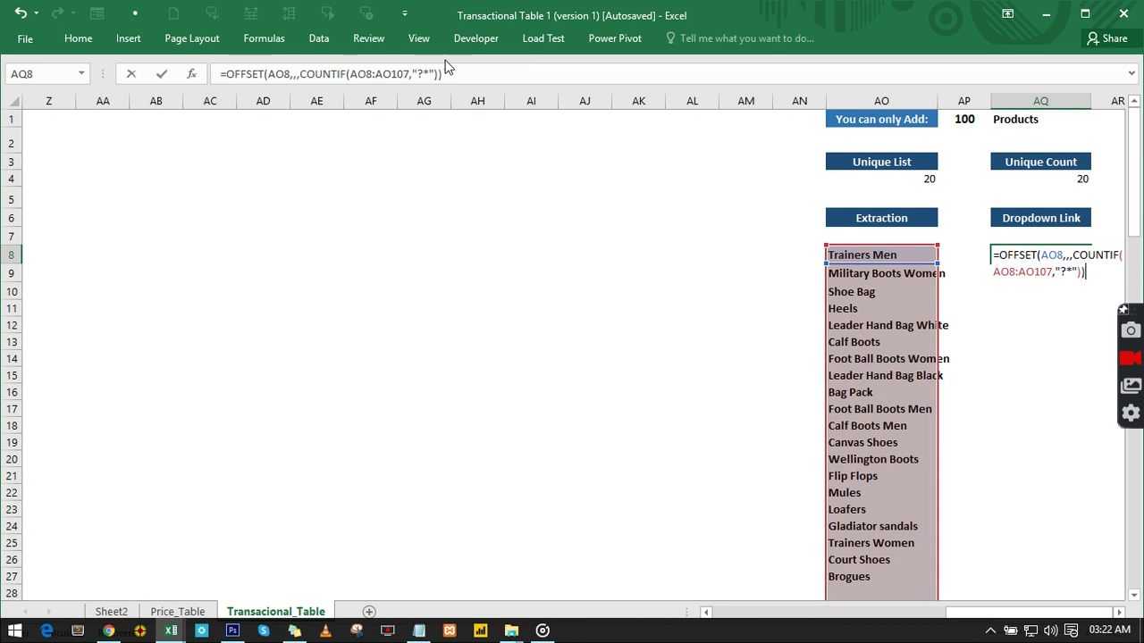
# - Make the AQ8 references absolute as $AO$8 and $AO$8:$AO$107, and enter the OFFSET formula
pyautogui.click(268, 74)
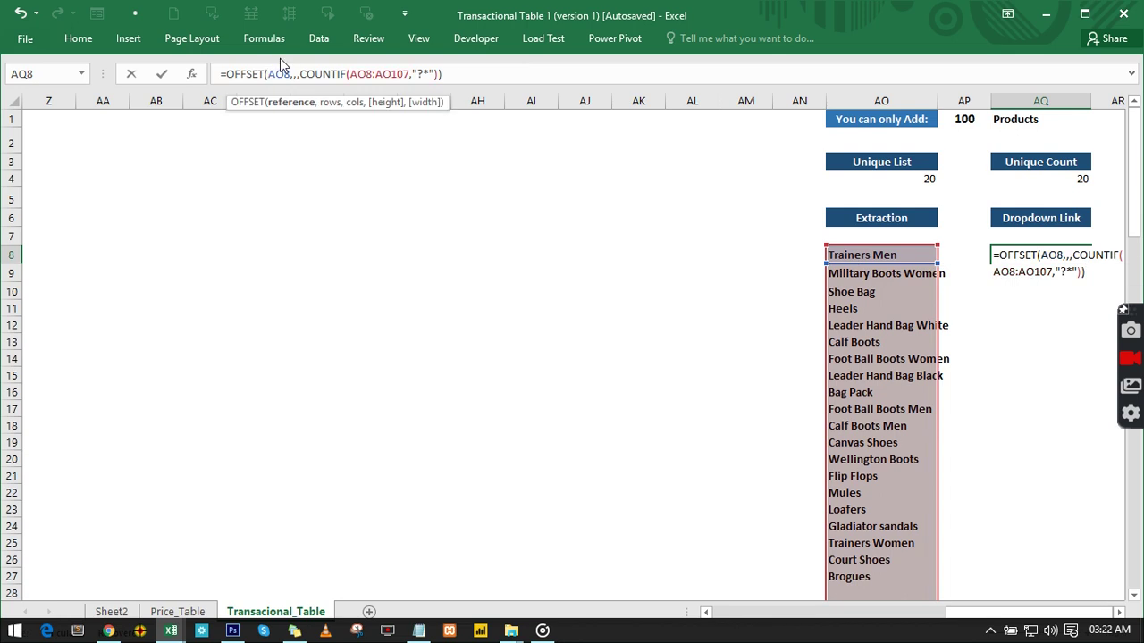
pyautogui.write('$')
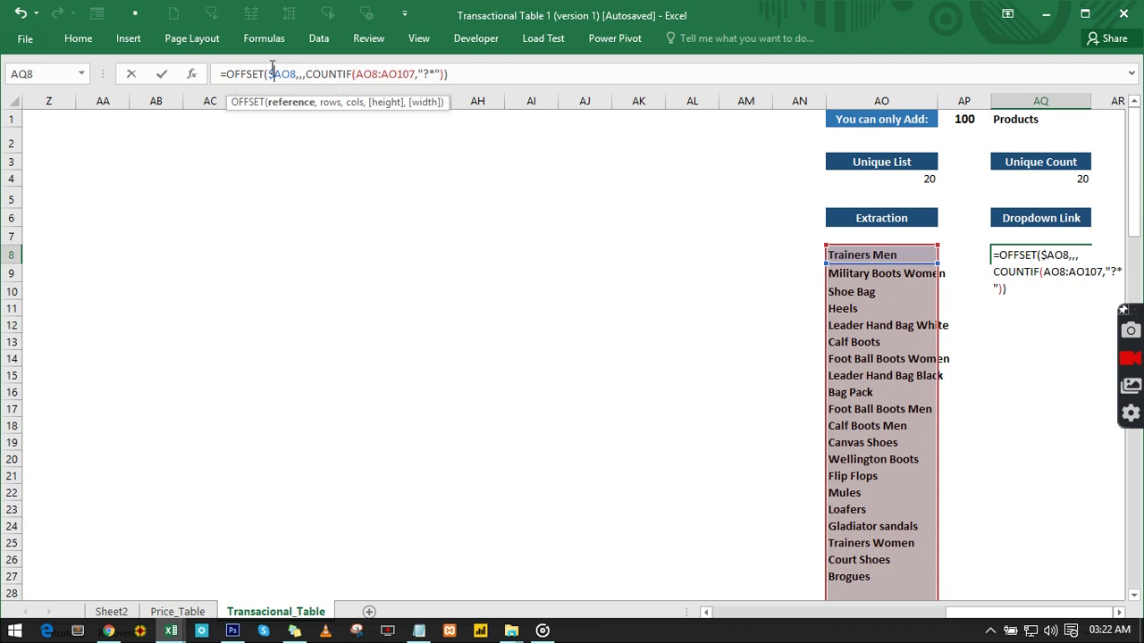
pyautogui.moveTo(275, 74); pyautogui.dragTo(269, 78)
pyautogui.click(291, 74)
pyautogui.write('$')
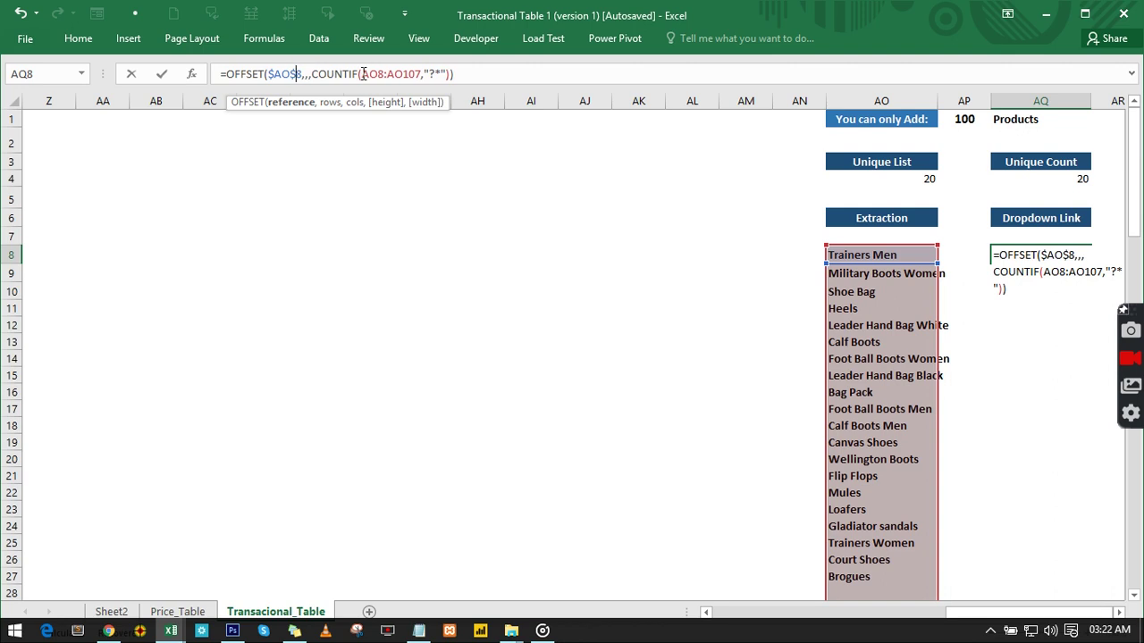
pyautogui.click(363, 74)
pyautogui.write('$')
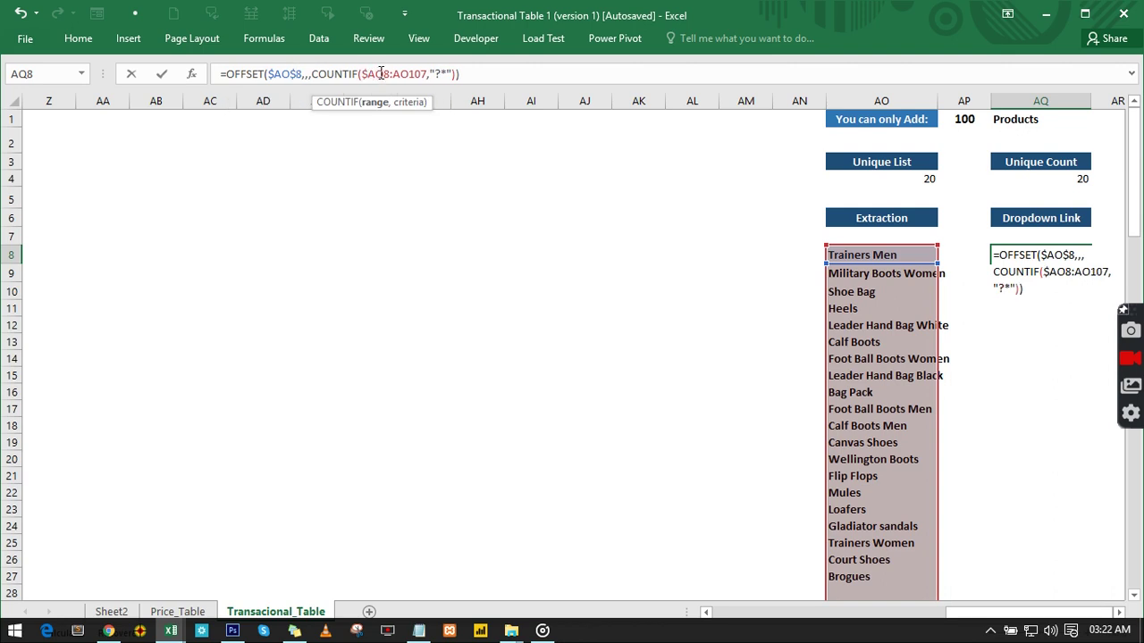
pyautogui.click(384, 75)
pyautogui.write('$')
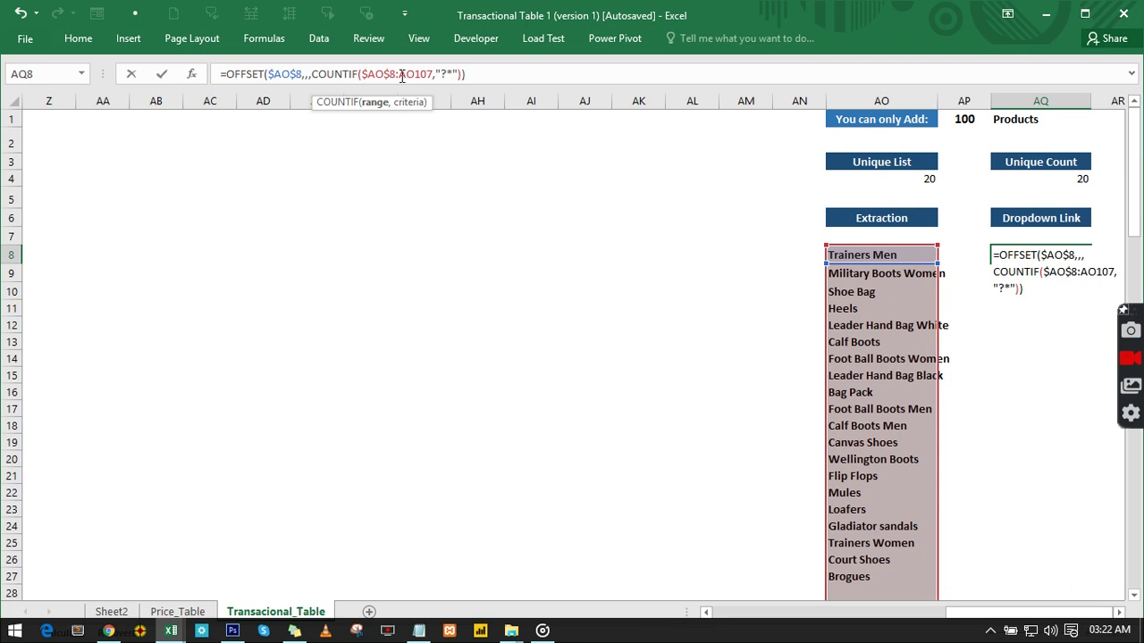
pyautogui.click(401, 74)
pyautogui.write('$')
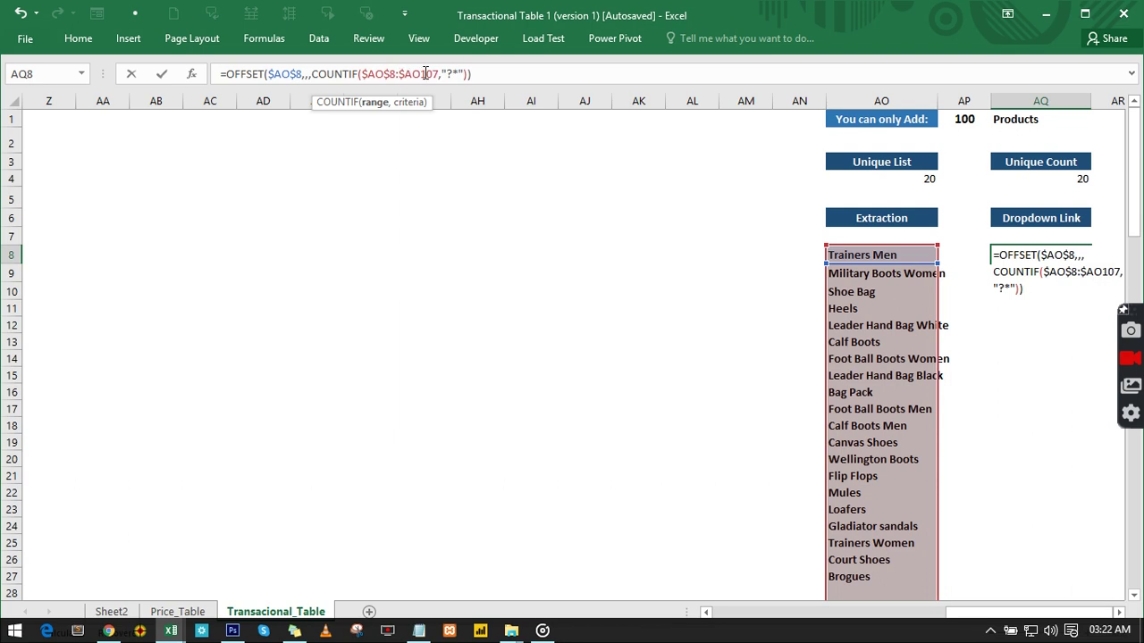
pyautogui.click(420, 74)
pyautogui.write('$')
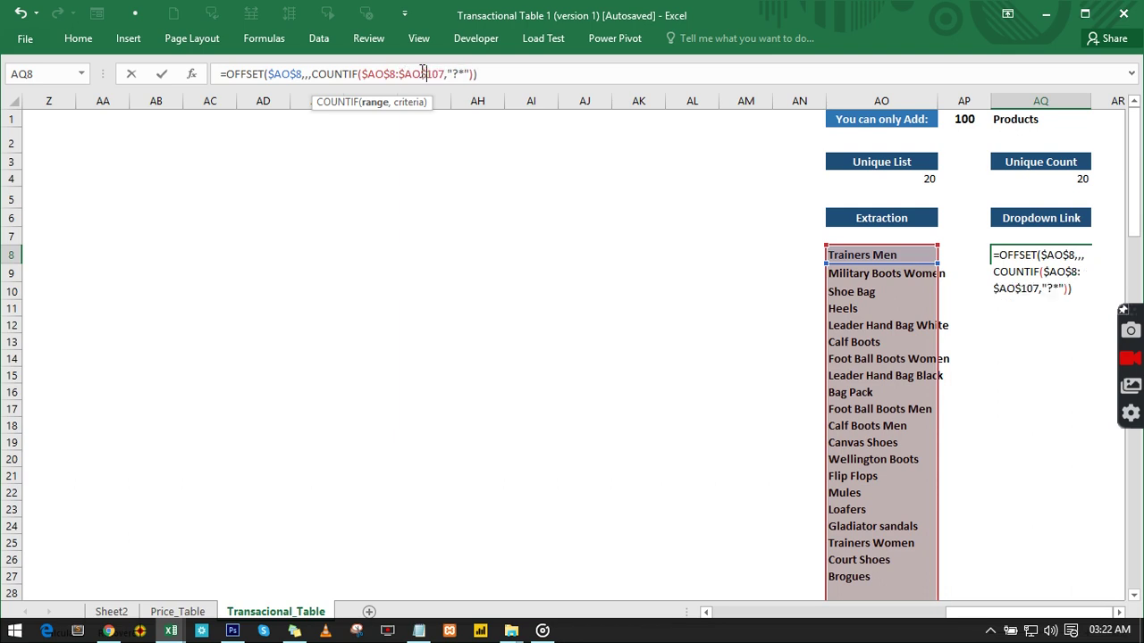
pyautogui.press('Return')
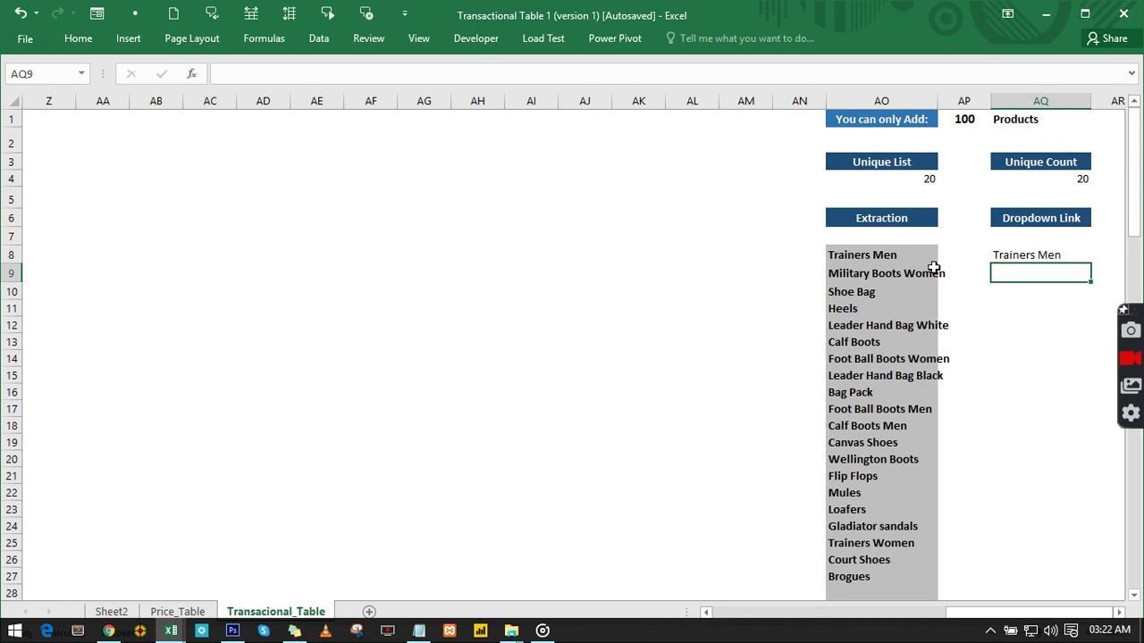
# - Copy the complete OFFSET formula text from AQ8, leave the cell unchanged, and return to the transaction table at column A
pyautogui.click(1004, 257)
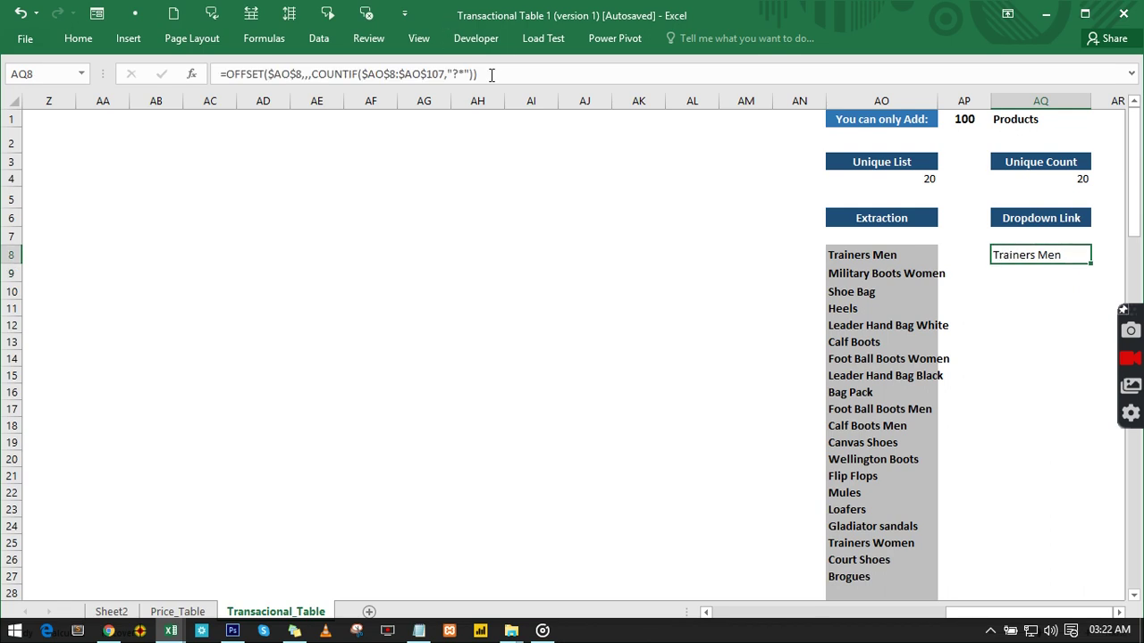
pyautogui.moveTo(491, 75); pyautogui.dragTo(224, 74)
pyautogui.hotkey('ctrl', 'c')
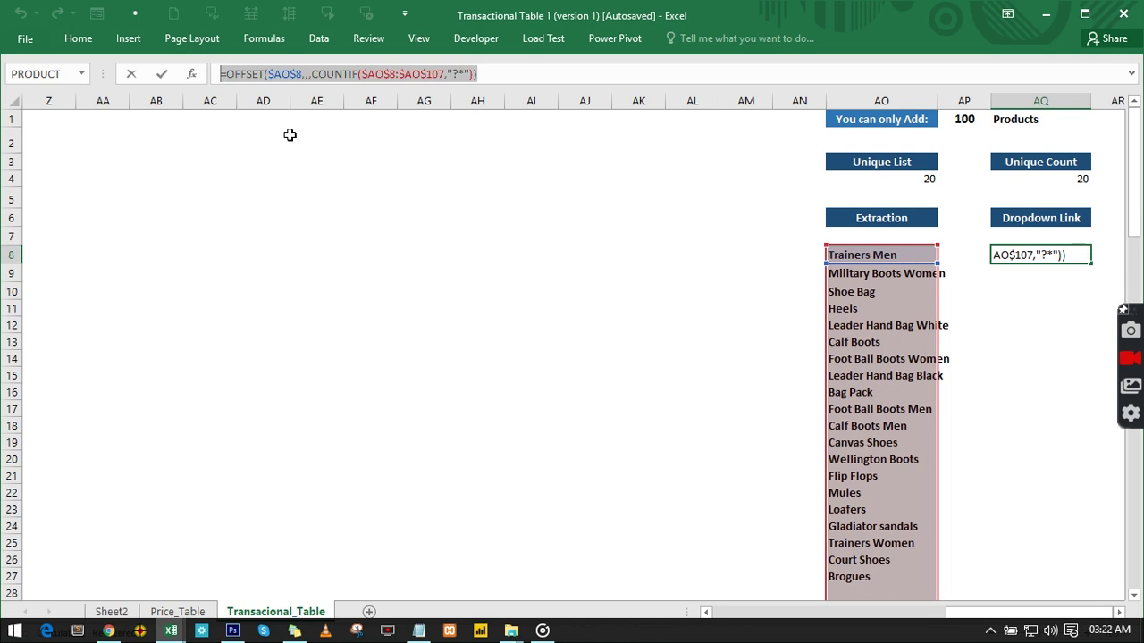
pyautogui.write('=')
pyautogui.click(476, 253)
pyautogui.press('Escape')
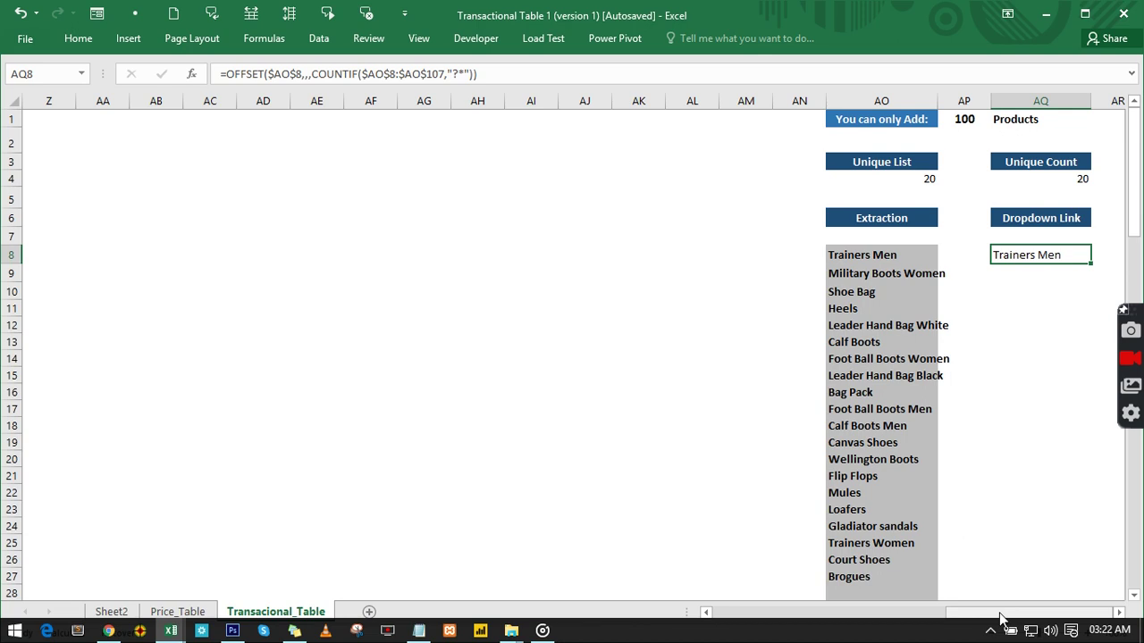
pyautogui.moveTo(1001, 616); pyautogui.dragTo(679, 613)
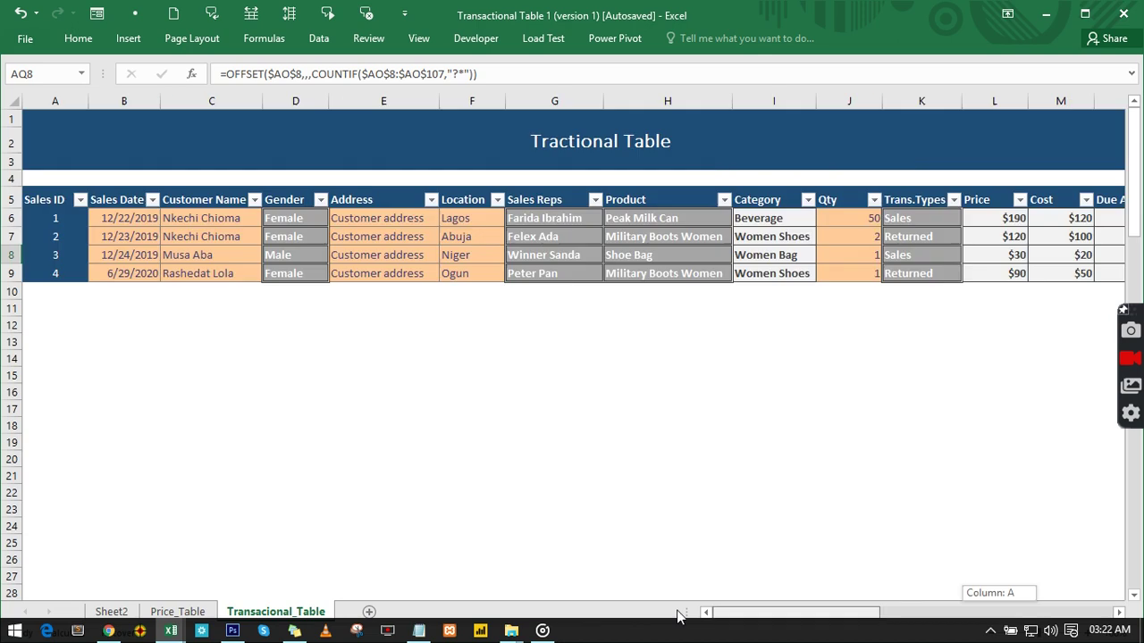
# - Apply List data validation to Product cell H6, using the copied OFFSET formula on $AO$8 and $AO$8:$AO$107 as the source
pyautogui.click(656, 221)
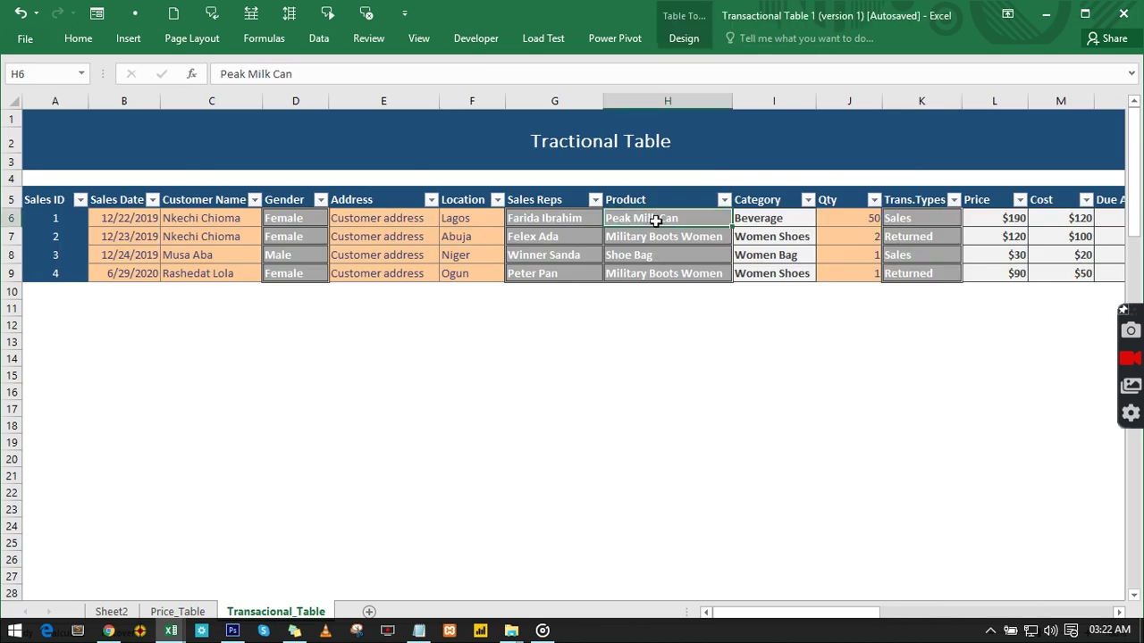
pyautogui.click(322, 42)
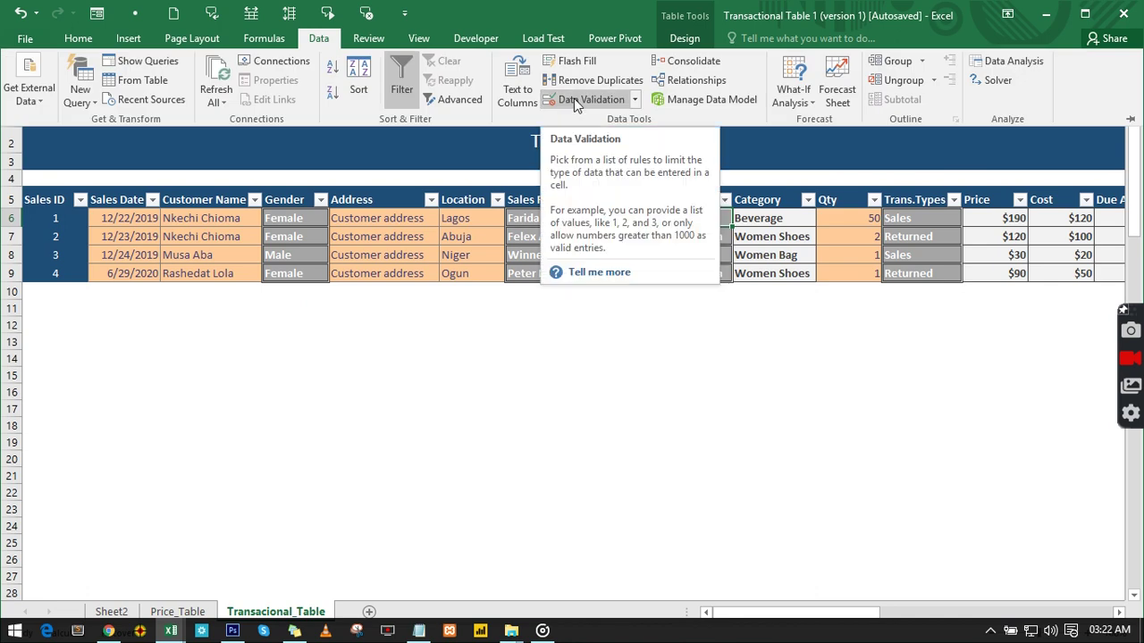
pyautogui.click(574, 98)
pyautogui.click(808, 213)
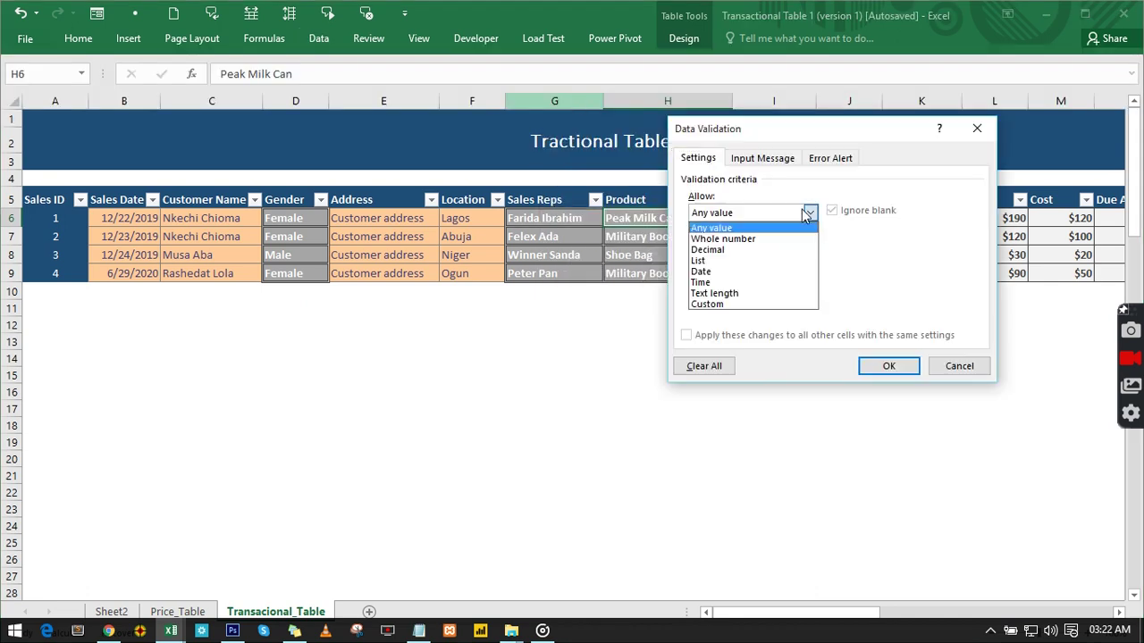
pyautogui.click(708, 260)
pyautogui.click(706, 281)
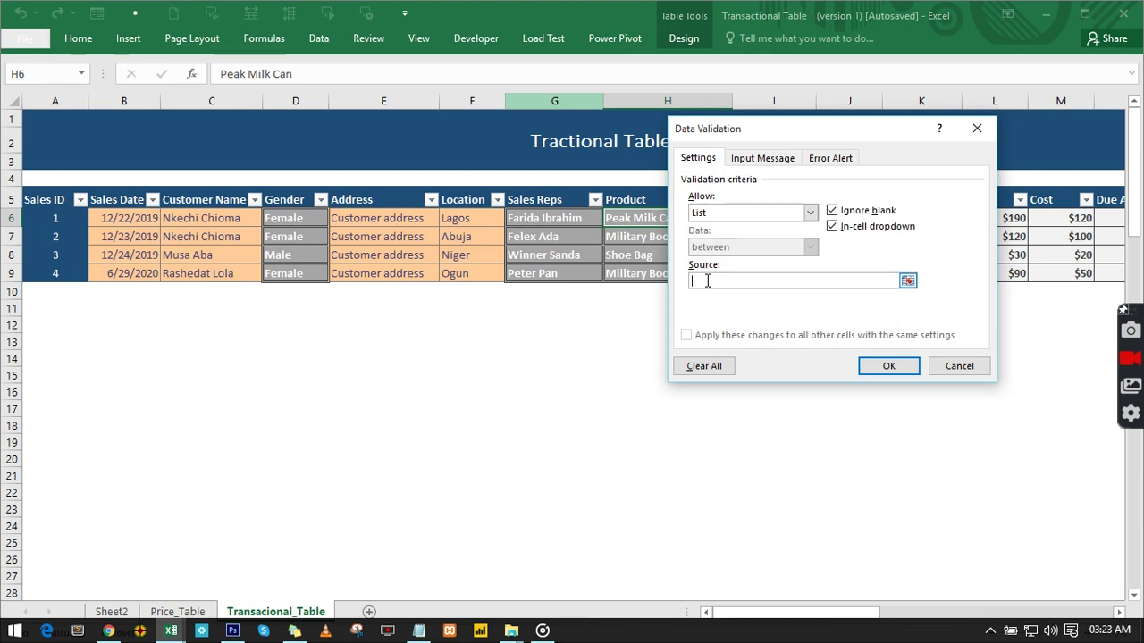
pyautogui.hotkey('ctrl', 'v')
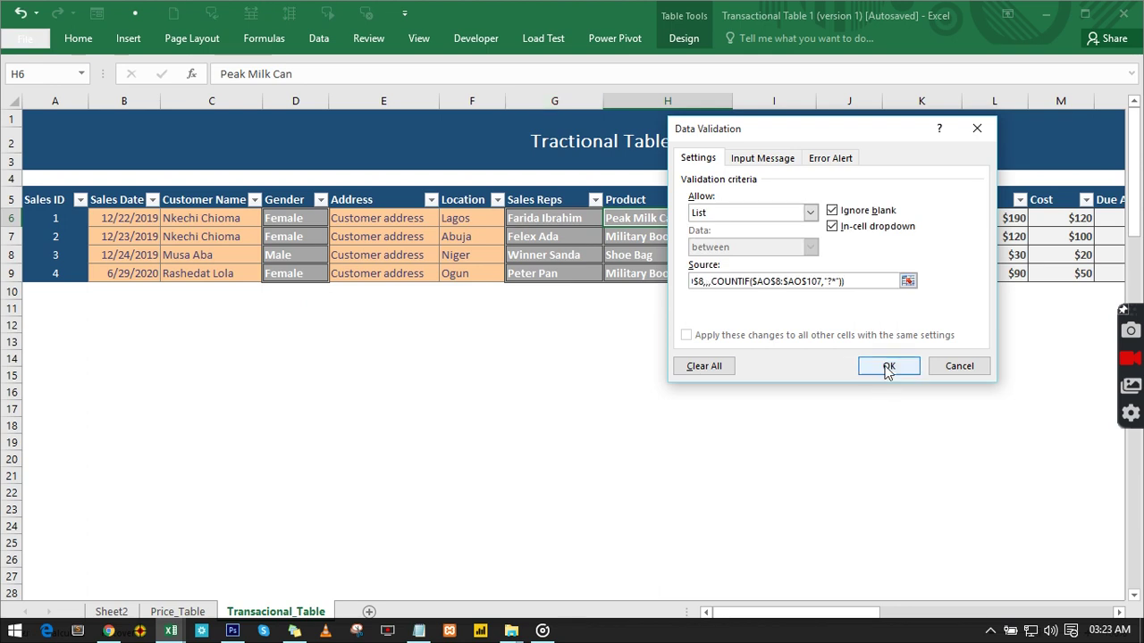
pyautogui.click(888, 368)
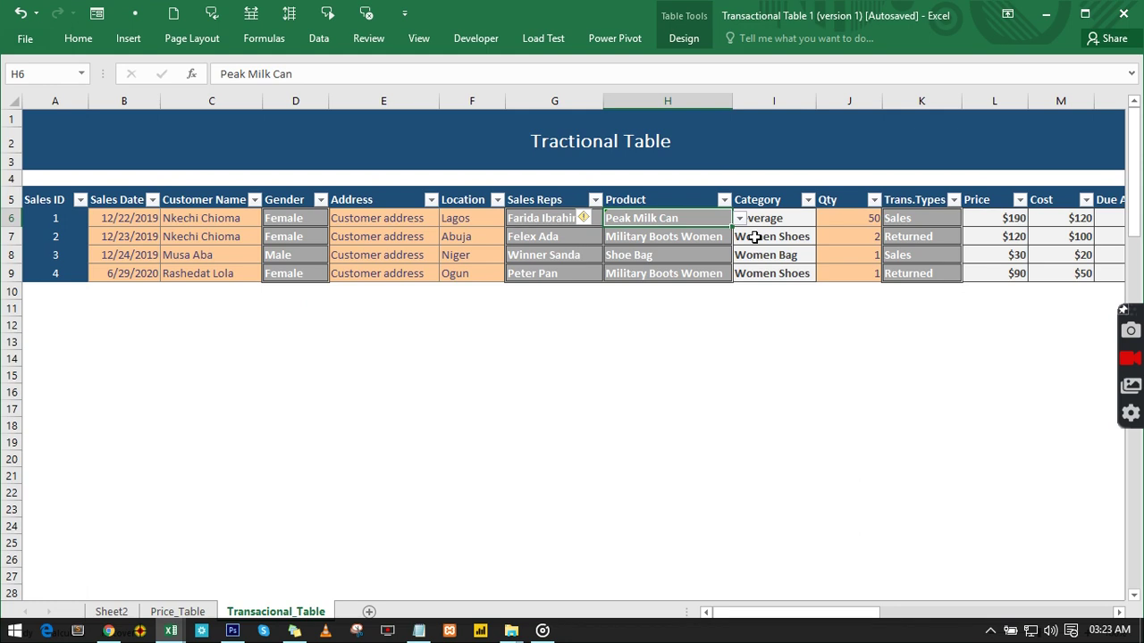
# - Check the product dropdown in H6 by opening it and viewing its options through to the end of the list
pyautogui.press('Down')
pyautogui.press('Down')
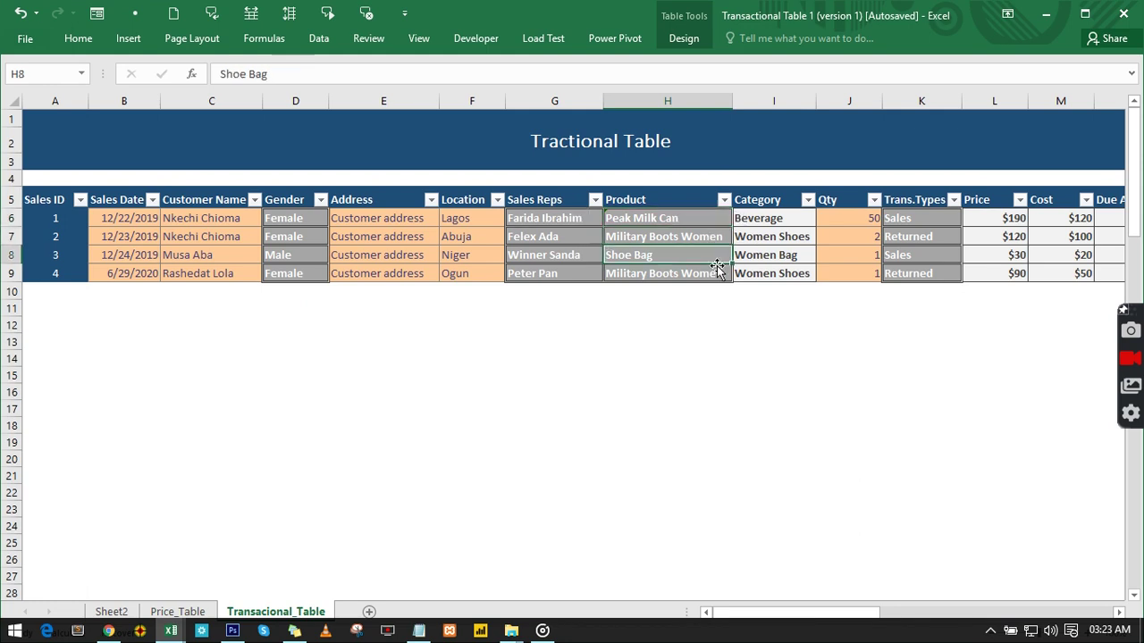
pyautogui.click(720, 217)
pyautogui.click(739, 218)
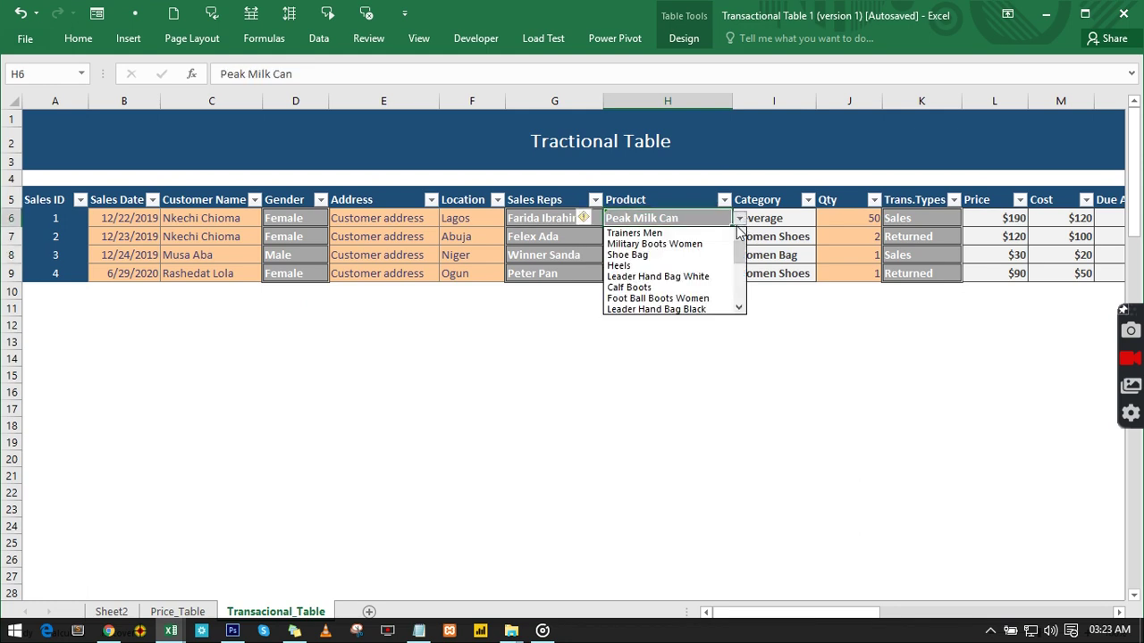
pyautogui.moveTo(738, 256); pyautogui.dragTo(741, 304)
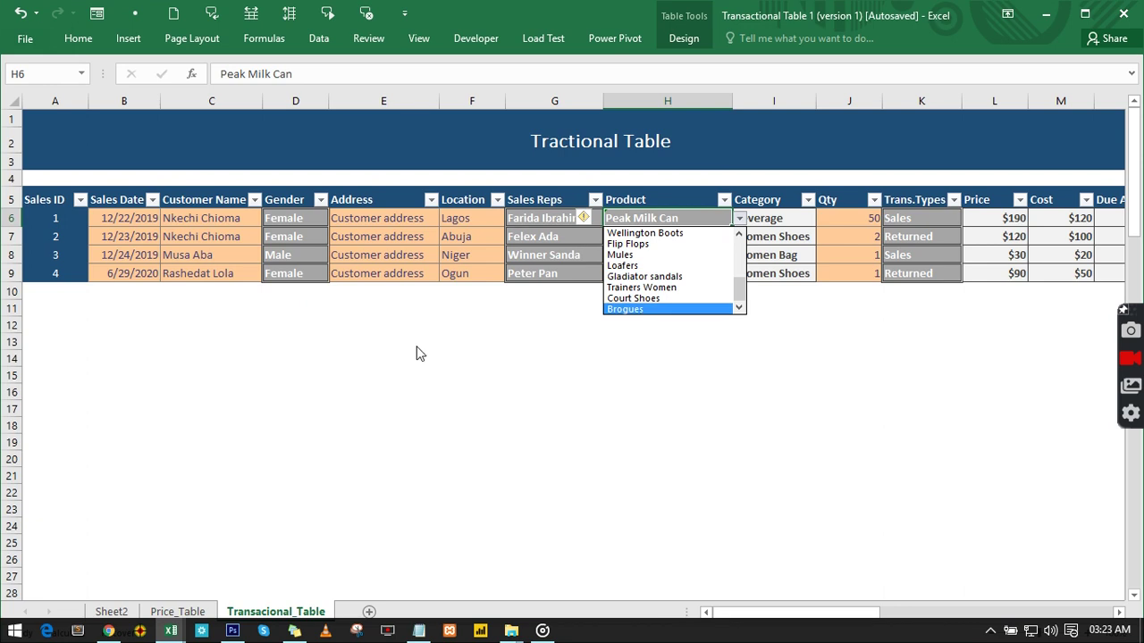
# - Add "New Product" in D24, directly below the last product on the Price_Table sheet
pyautogui.click(168, 616)
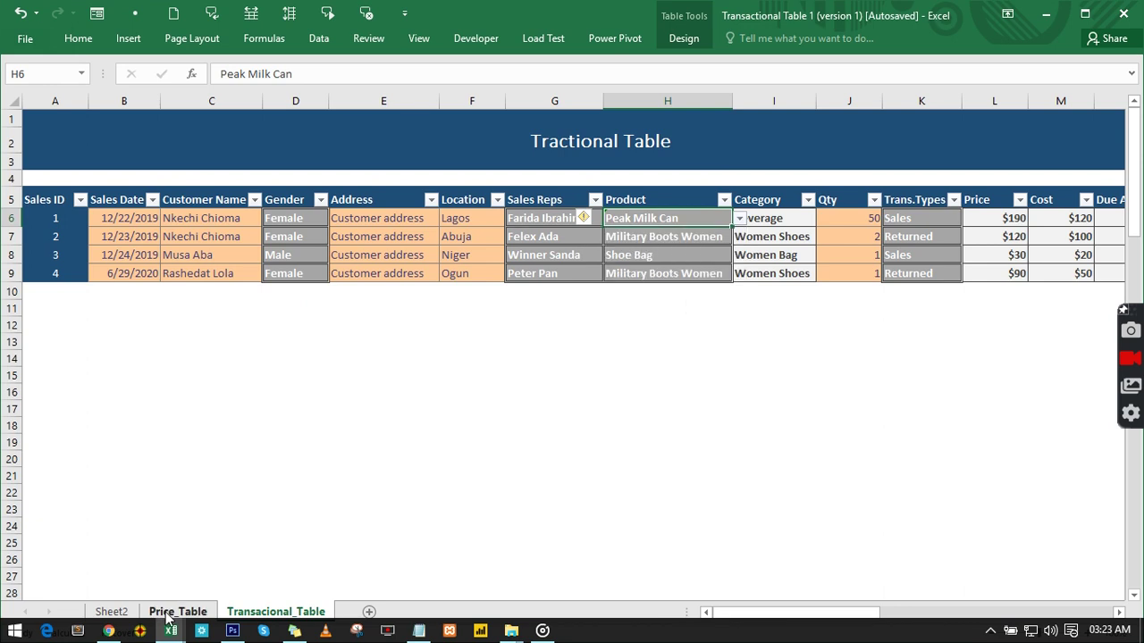
pyautogui.click(167, 617)
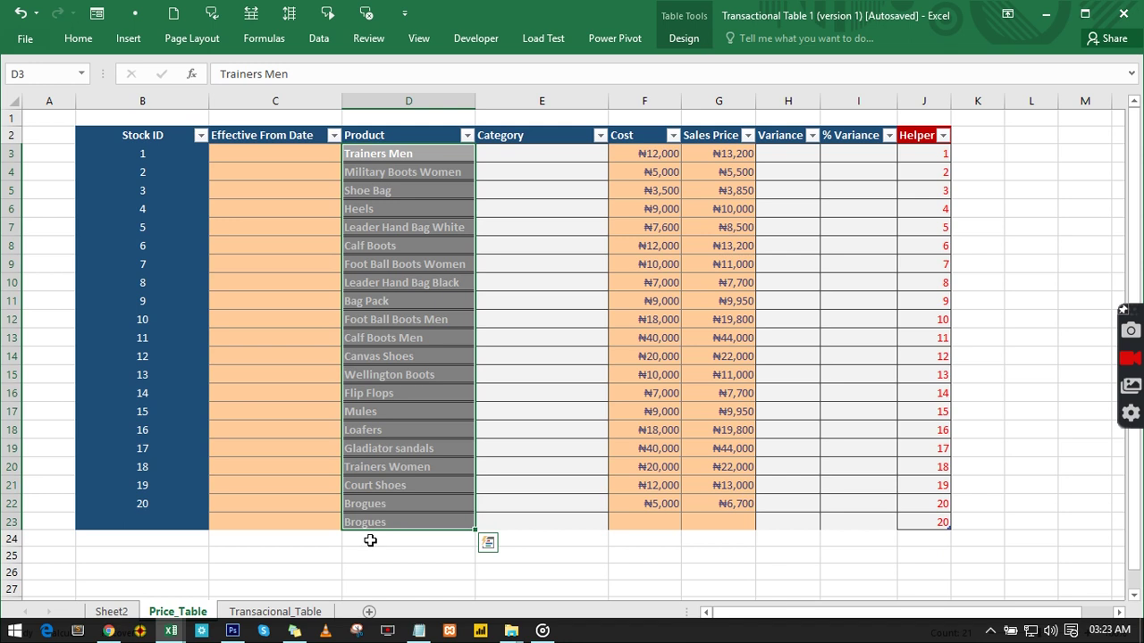
pyautogui.click(370, 541)
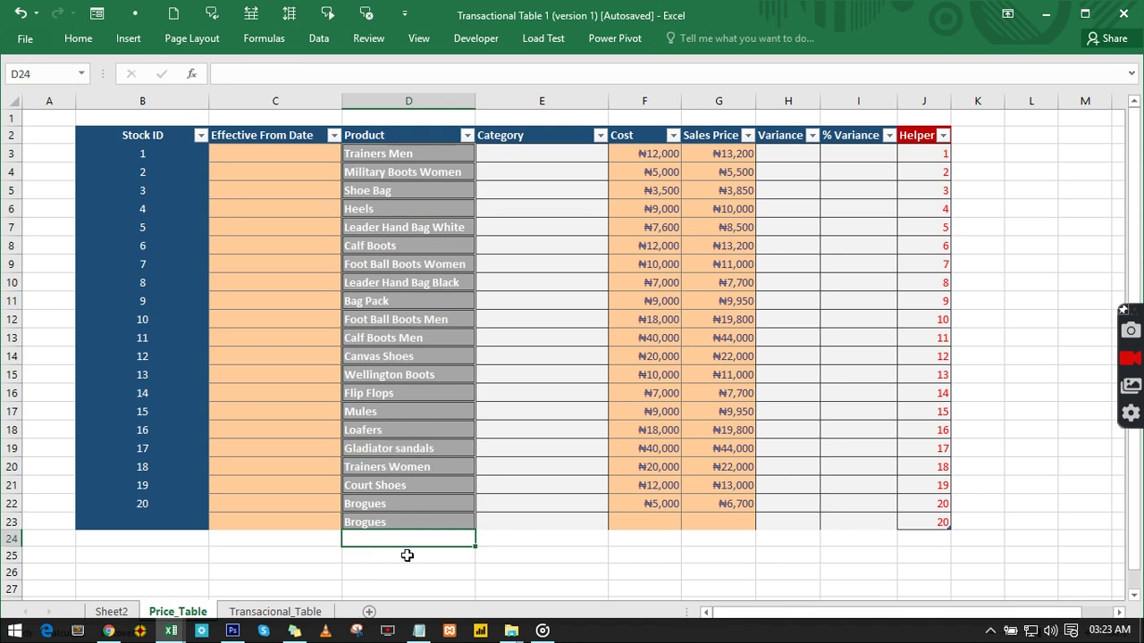
pyautogui.write('New')
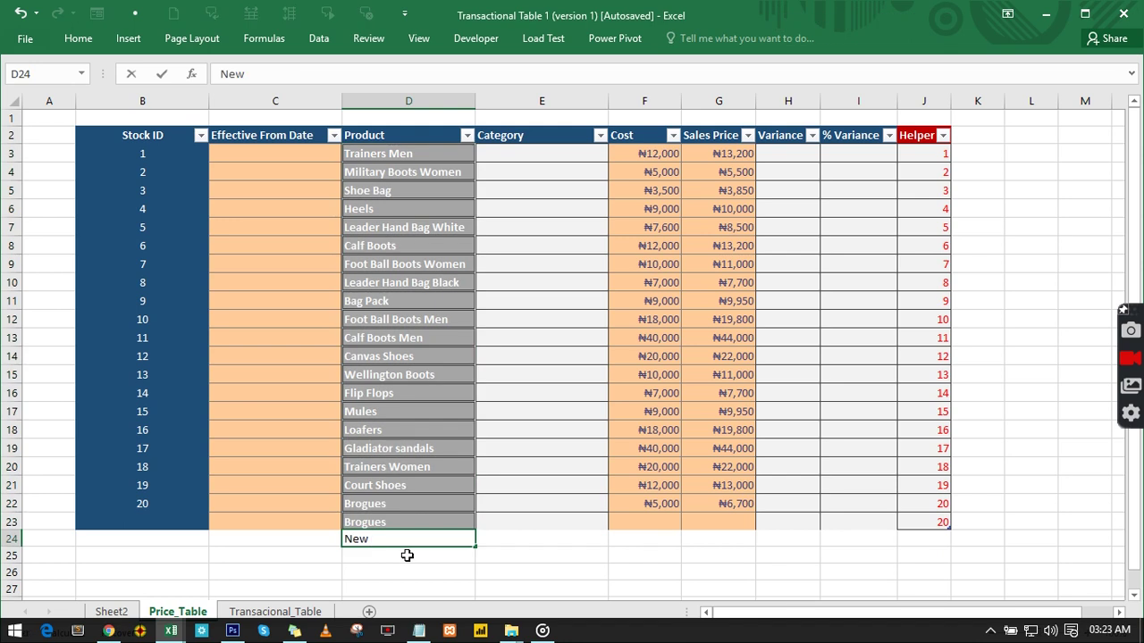
pyautogui.write(' Product')
pyautogui.hotkey('ctrl', 'Return')
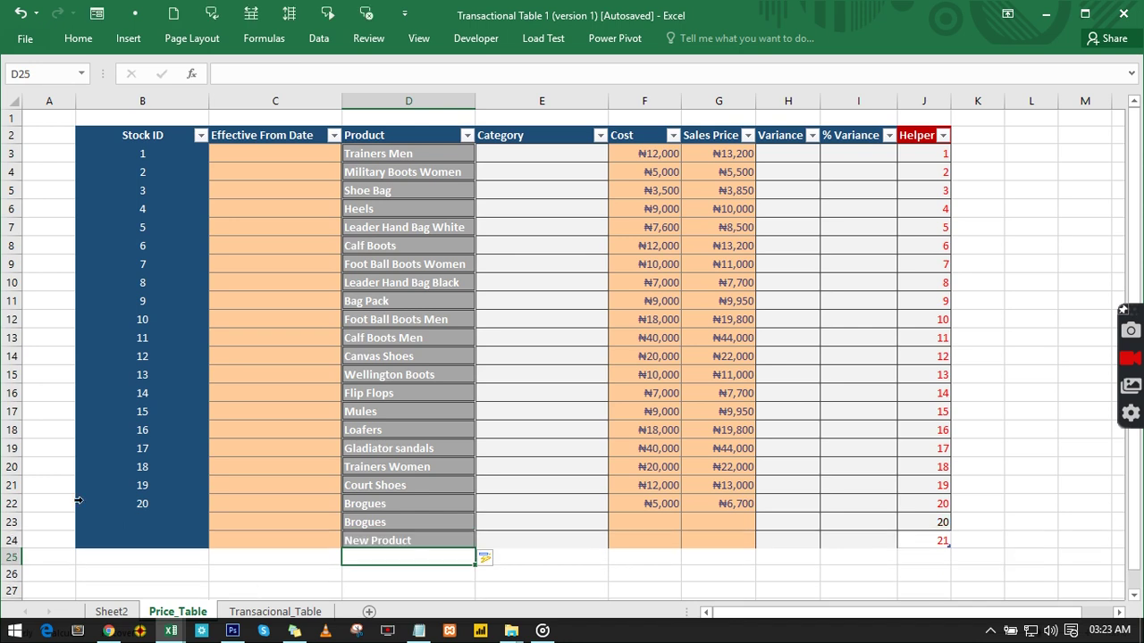
# - Return to the Transacional_Table sheet and check the end of the H6 dropdown list for the added product
pyautogui.click(274, 611)
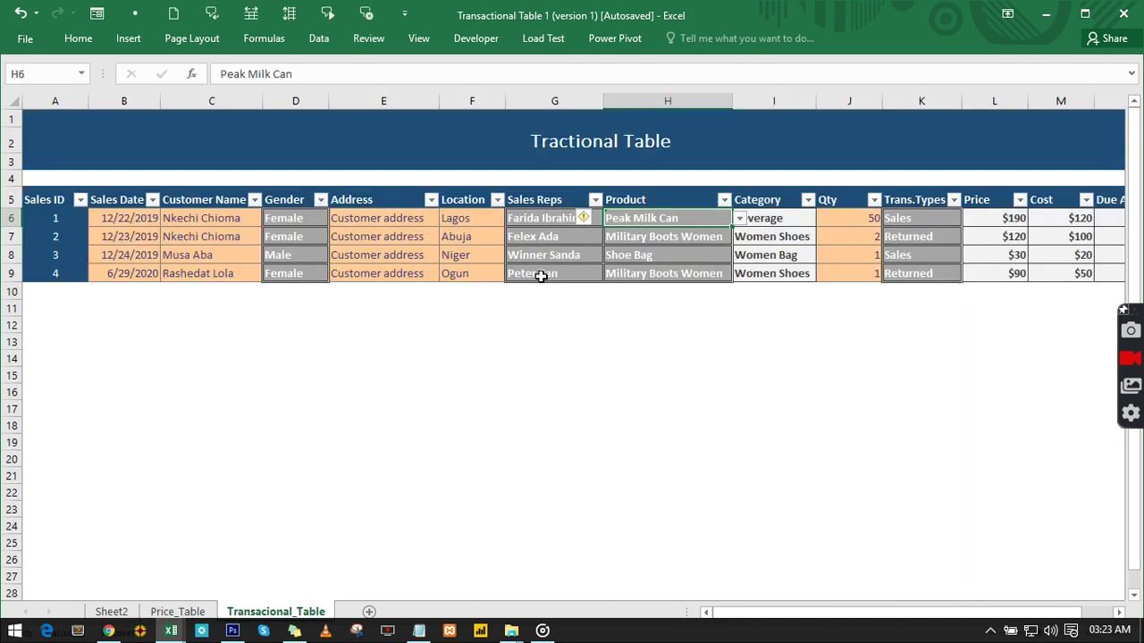
pyautogui.click(739, 218)
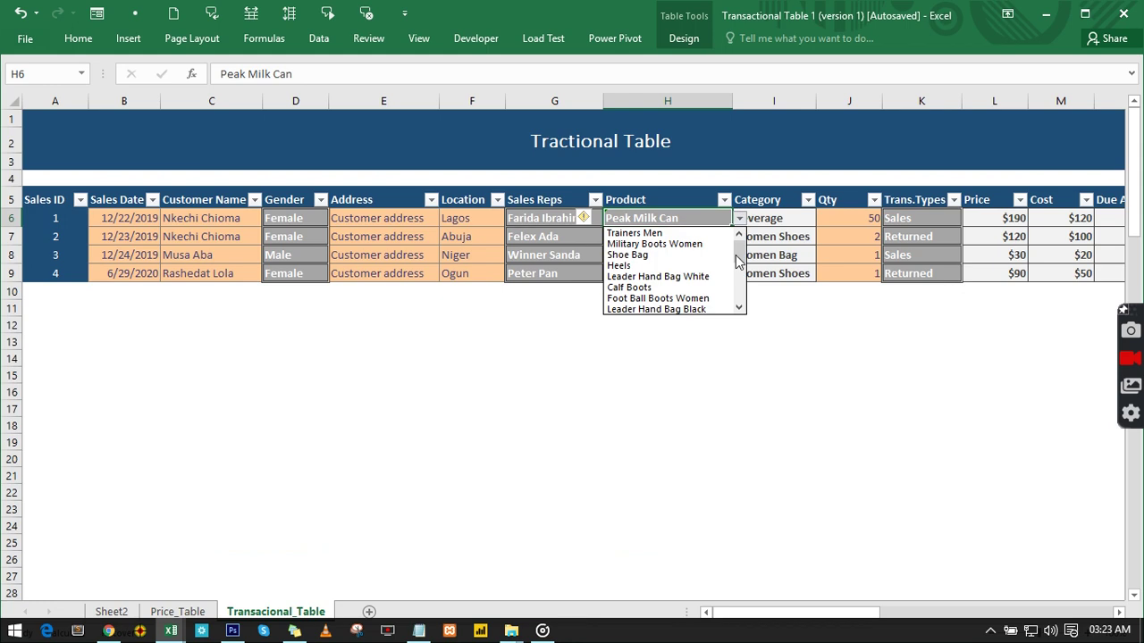
pyautogui.moveTo(738, 260); pyautogui.dragTo(738, 297)
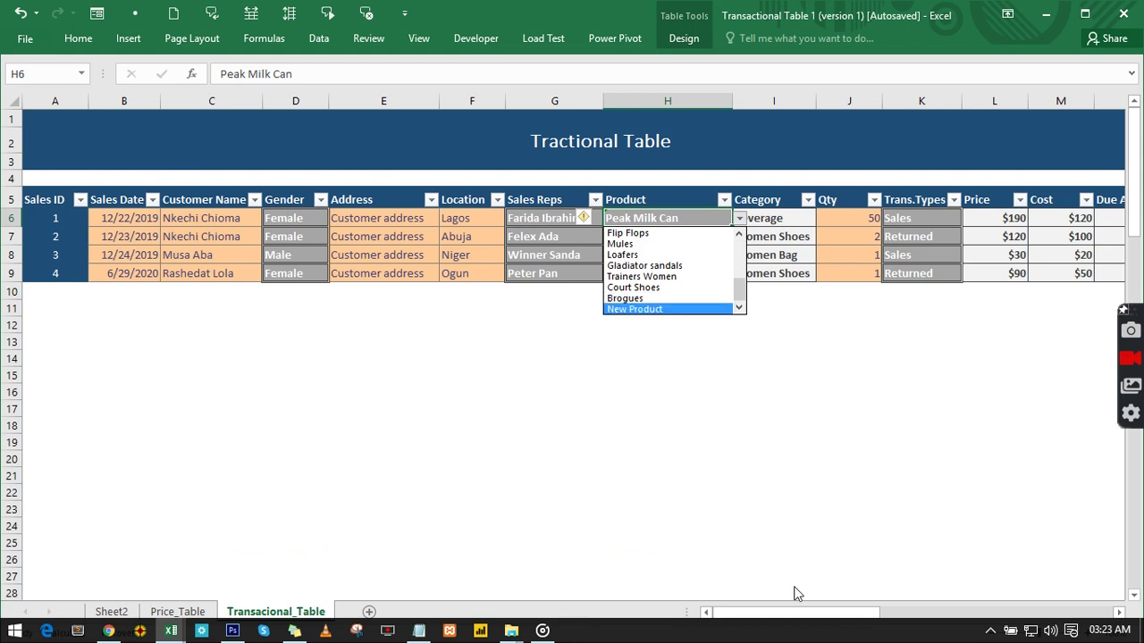
# - Examine the extracted product list in column AO and the Unique List formula in AO4
pyautogui.click(859, 616)
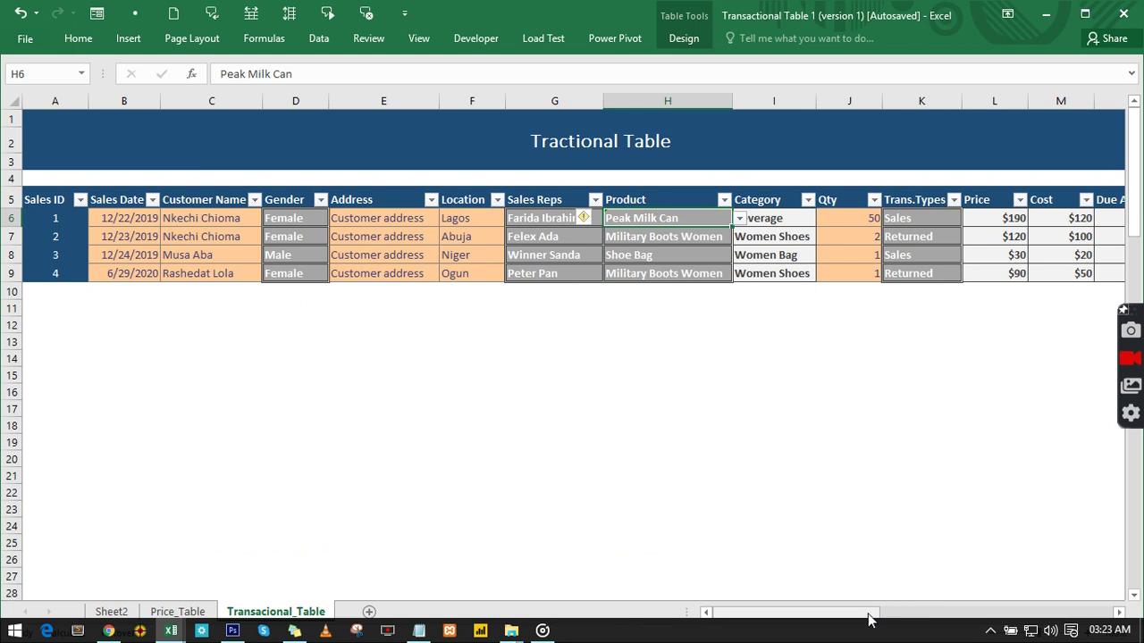
pyautogui.moveTo(869, 618); pyautogui.dragTo(1076, 593)
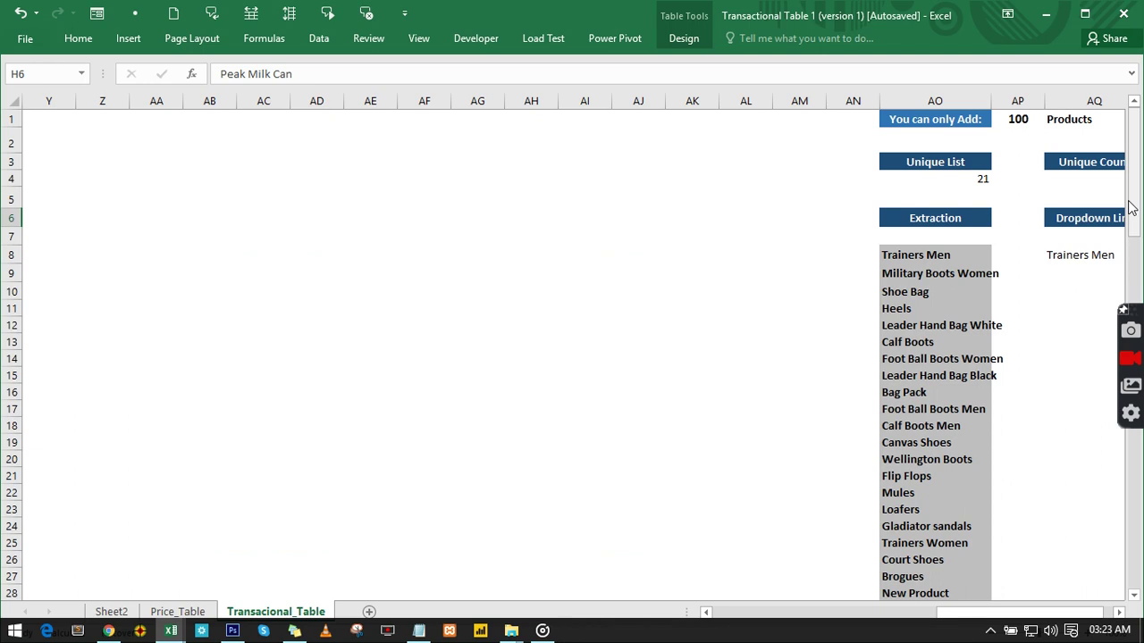
pyautogui.moveTo(1128, 207); pyautogui.dragTo(1128, 234)
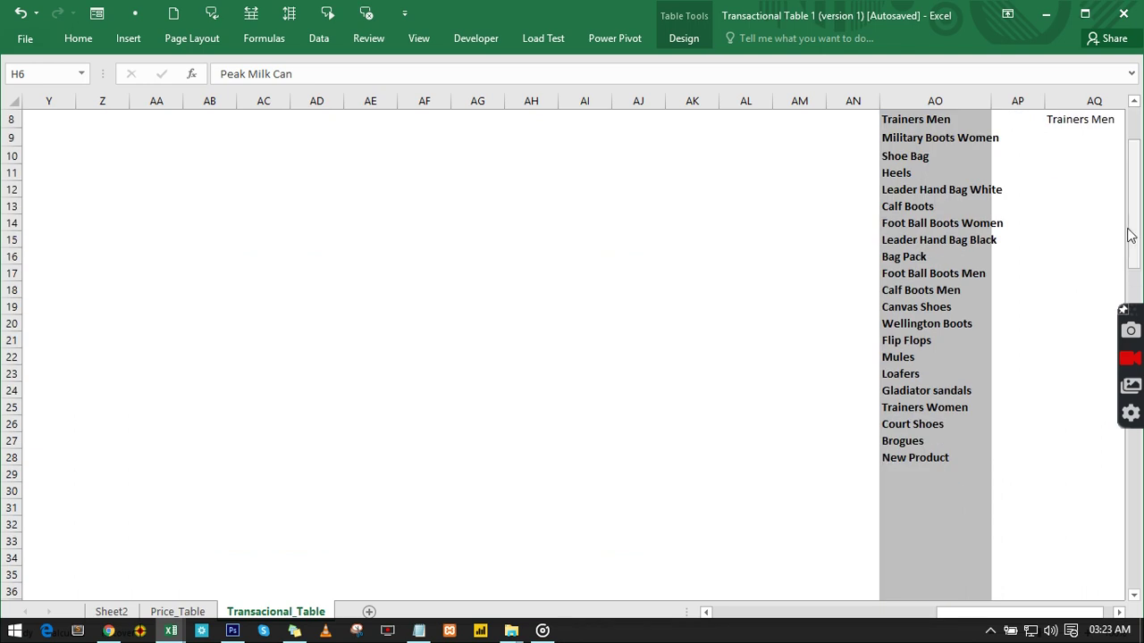
pyautogui.moveTo(1137, 247); pyautogui.dragTo(1135, 220)
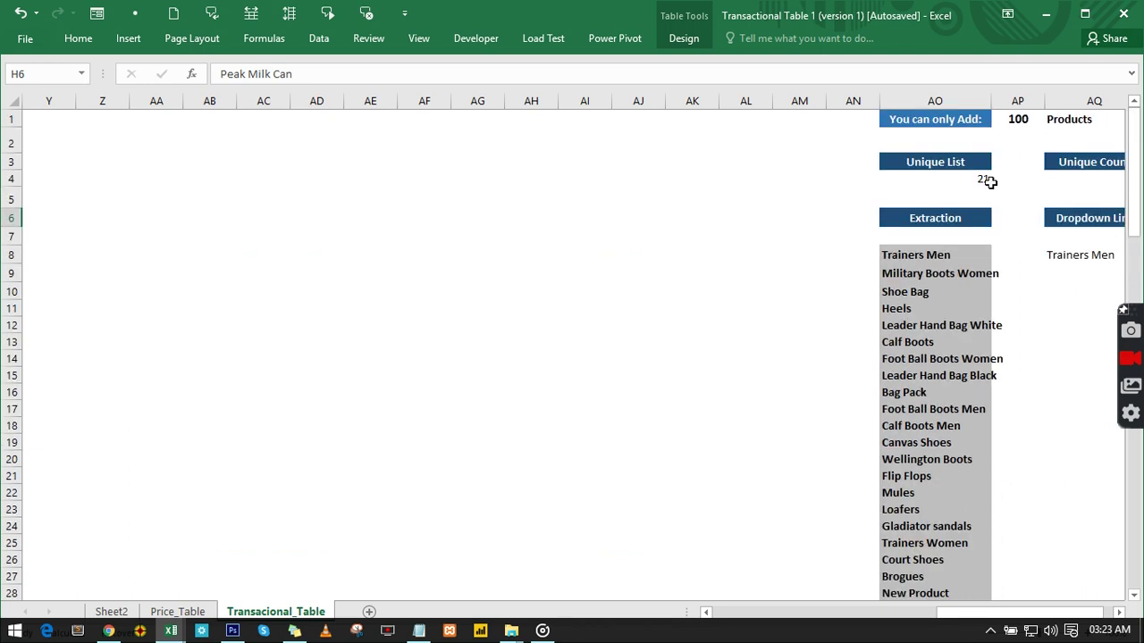
pyautogui.click(981, 182)
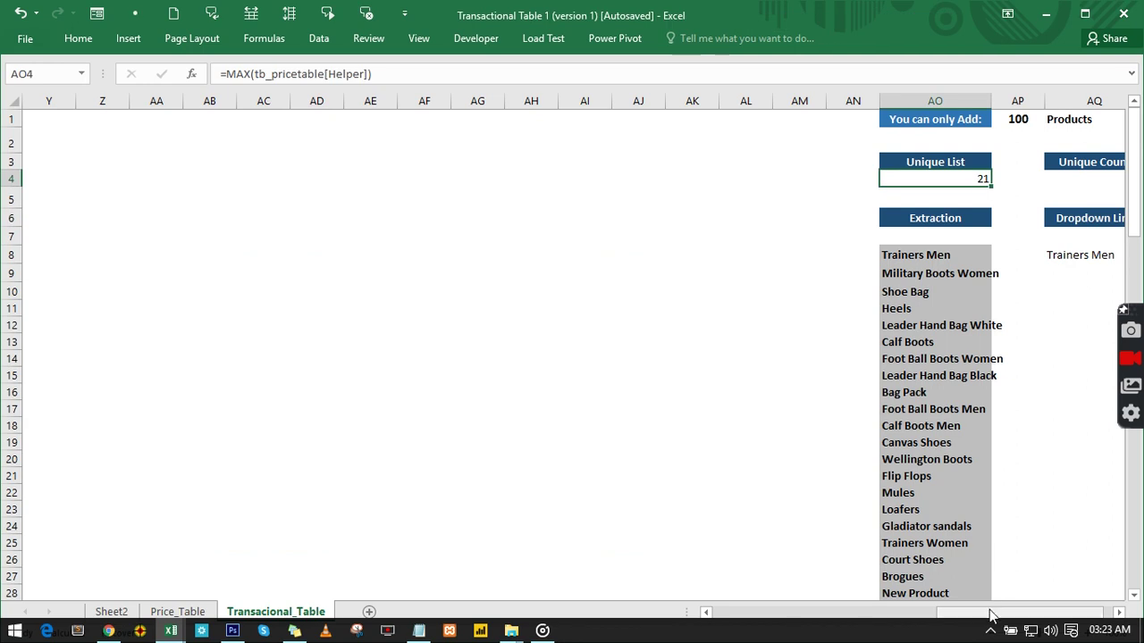
# - Apply List data validation to Gender cell D6 in the transaction table, with the source Male, Female
pyautogui.moveTo(954, 619); pyautogui.dragTo(727, 605)
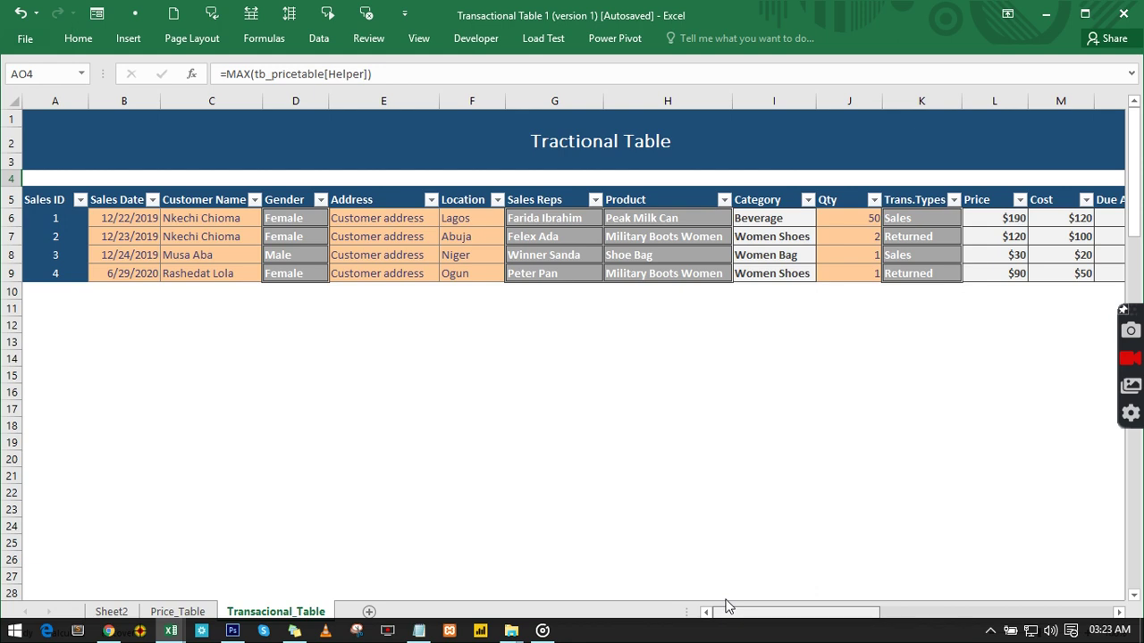
pyautogui.click(295, 222)
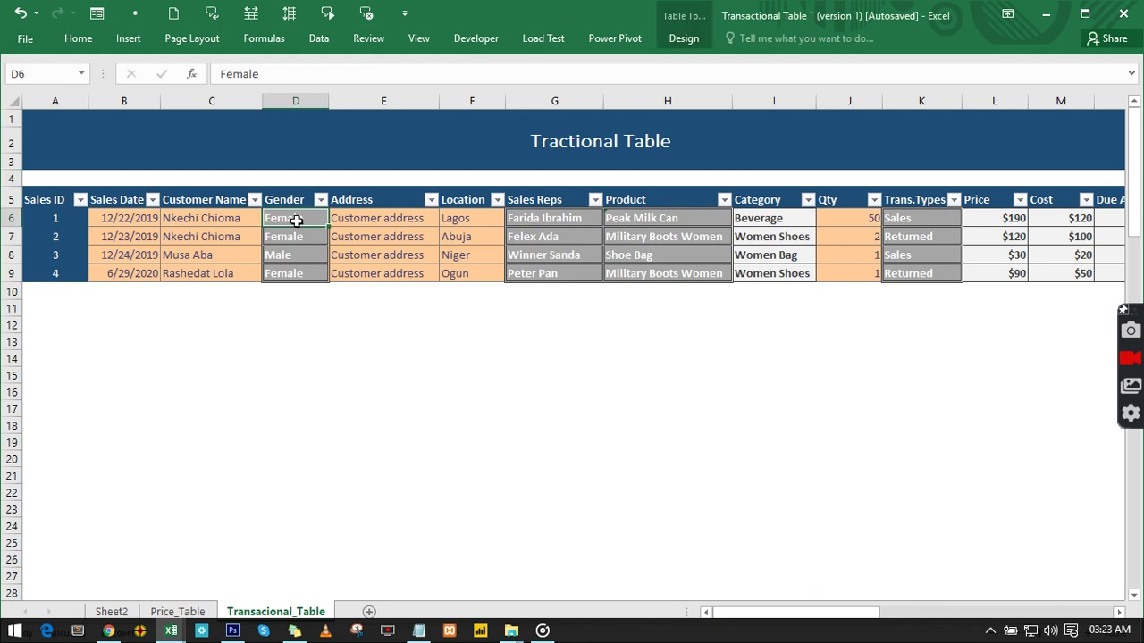
pyautogui.click(286, 257)
pyautogui.moveTo(296, 220); pyautogui.dragTo(287, 276)
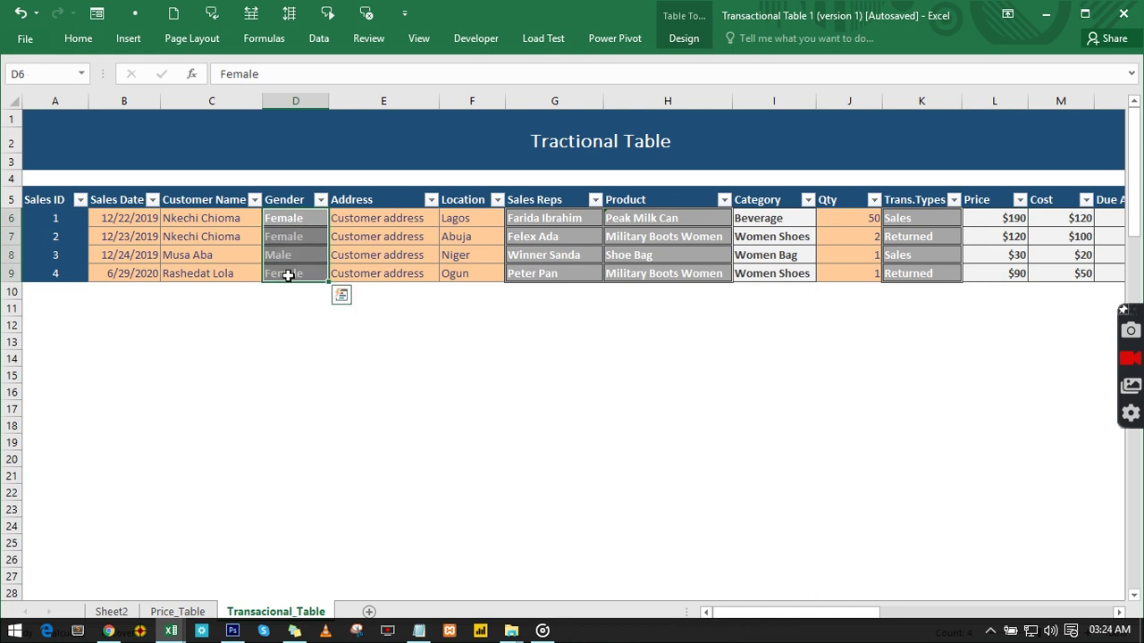
pyautogui.click(297, 219)
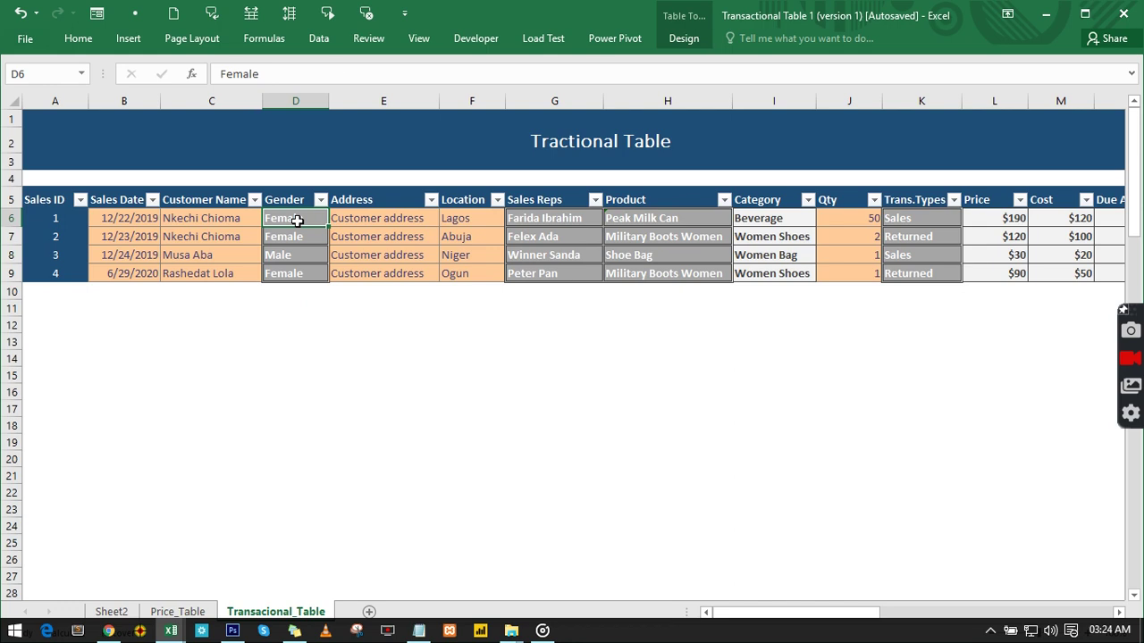
pyautogui.click(319, 39)
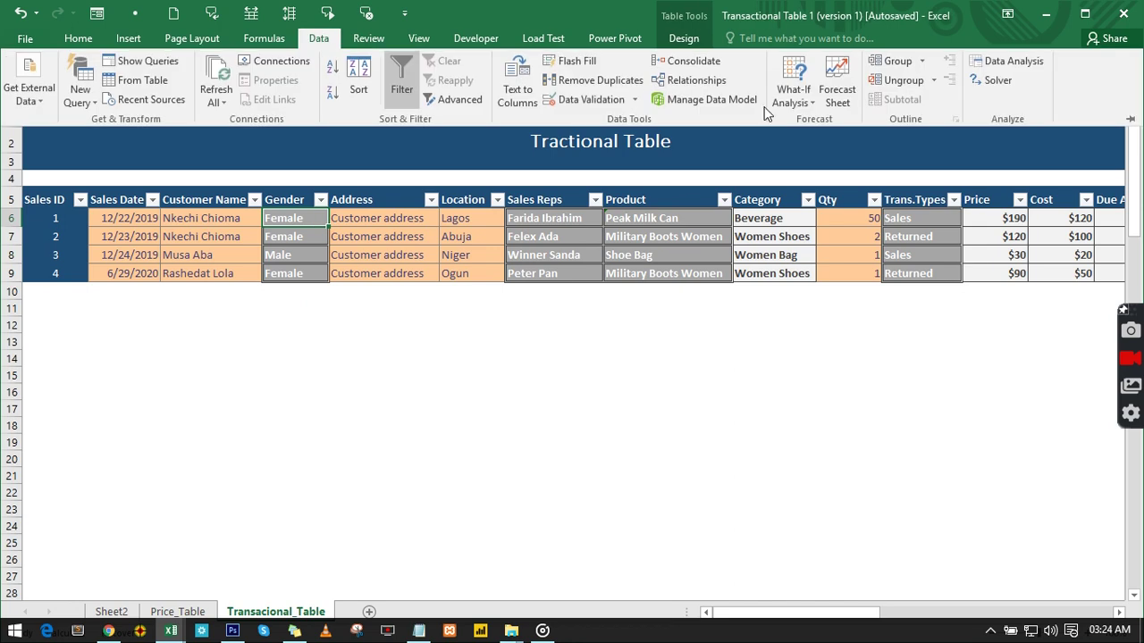
pyautogui.click(570, 100)
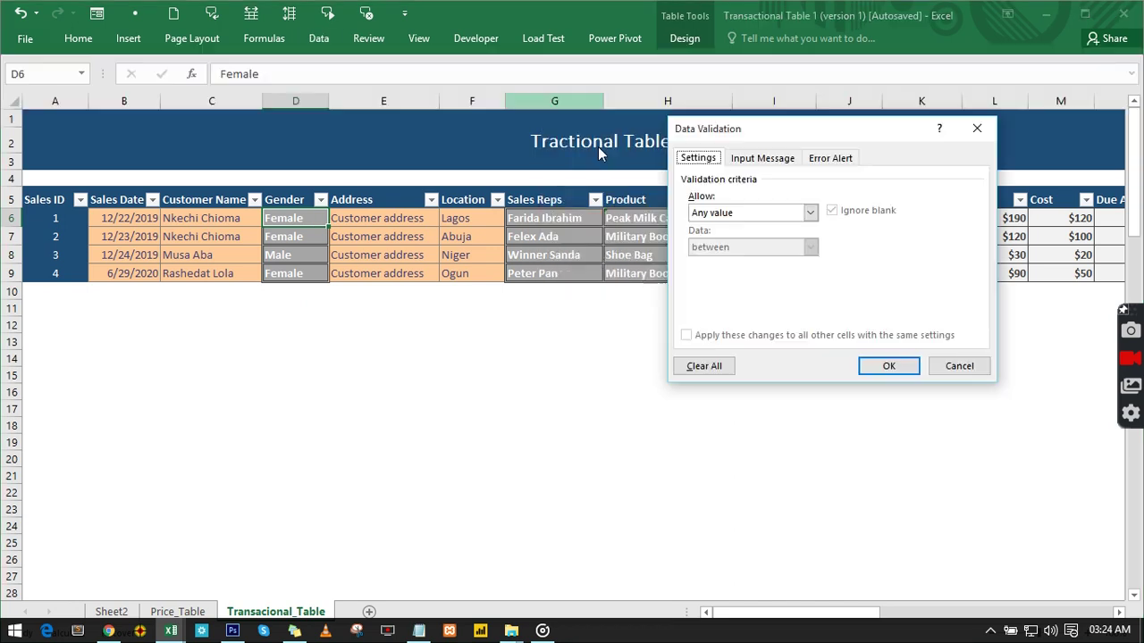
pyautogui.click(736, 215)
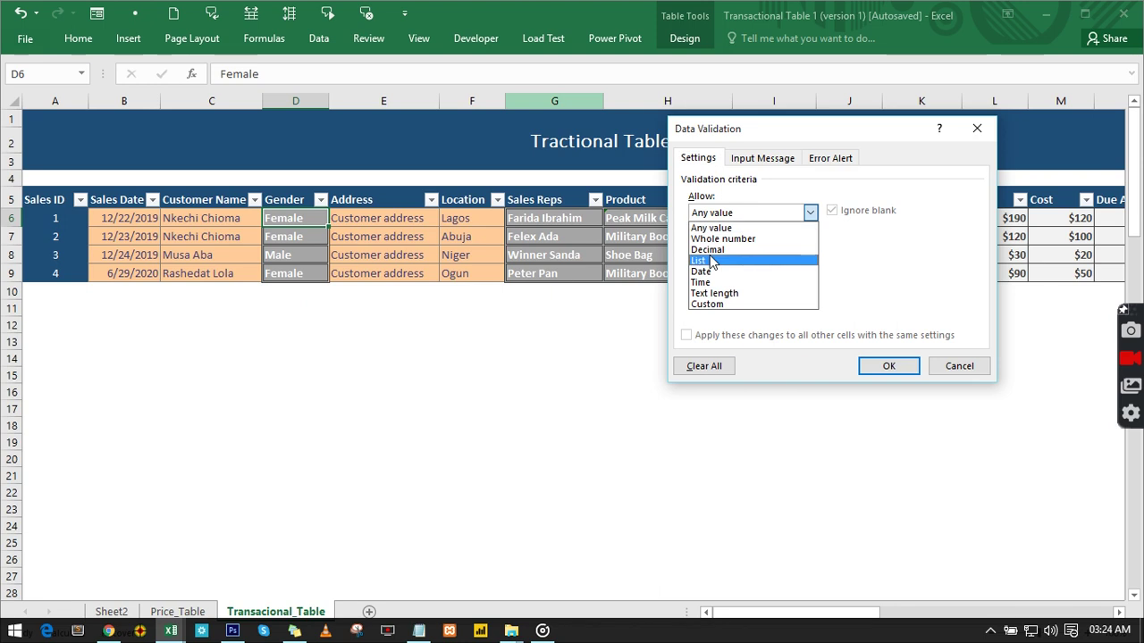
pyautogui.click(712, 260)
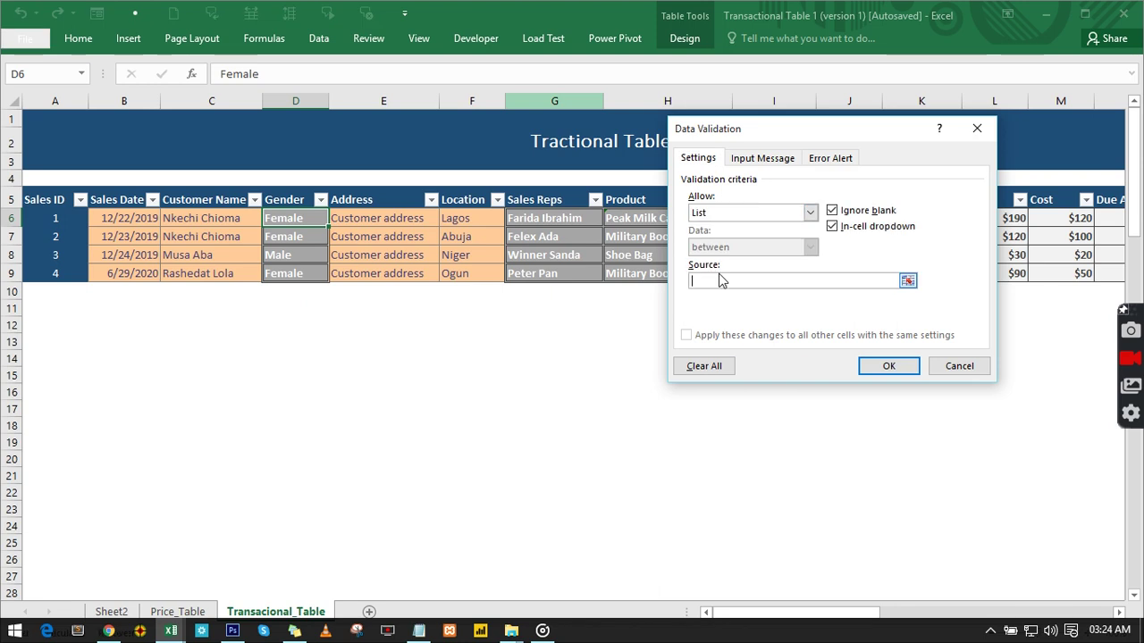
pyautogui.write('Male, Female')
pyautogui.click(907, 368)
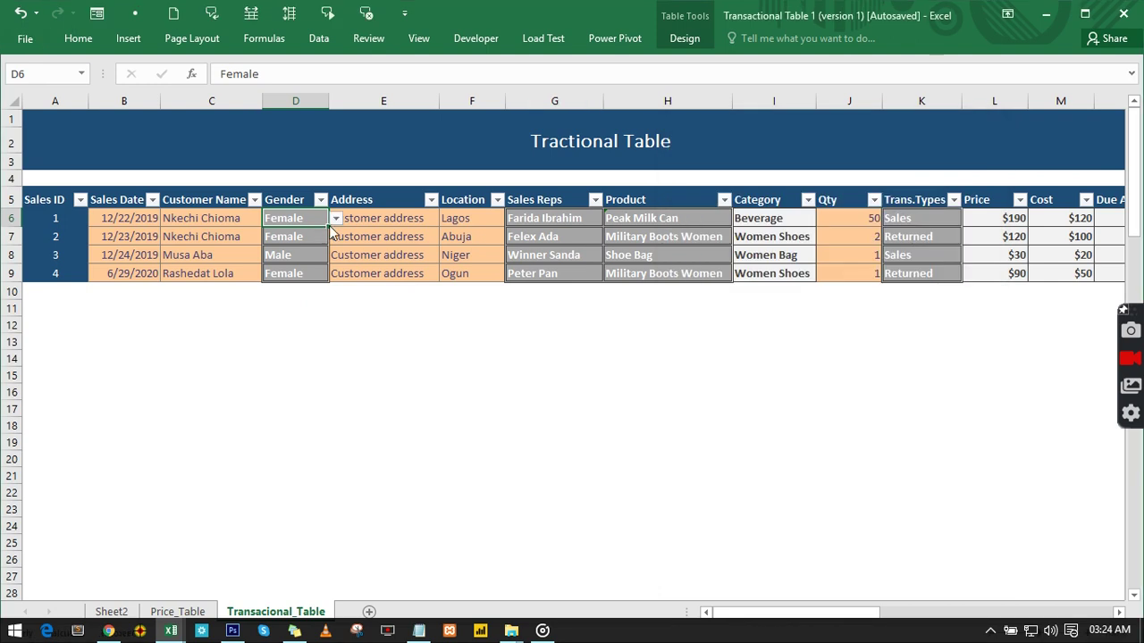
# - Fill D6 down through D9 to copy the Gender dropdown, and choose Male in D8
pyautogui.moveTo(329, 225); pyautogui.dragTo(323, 277)
pyautogui.click(317, 255)
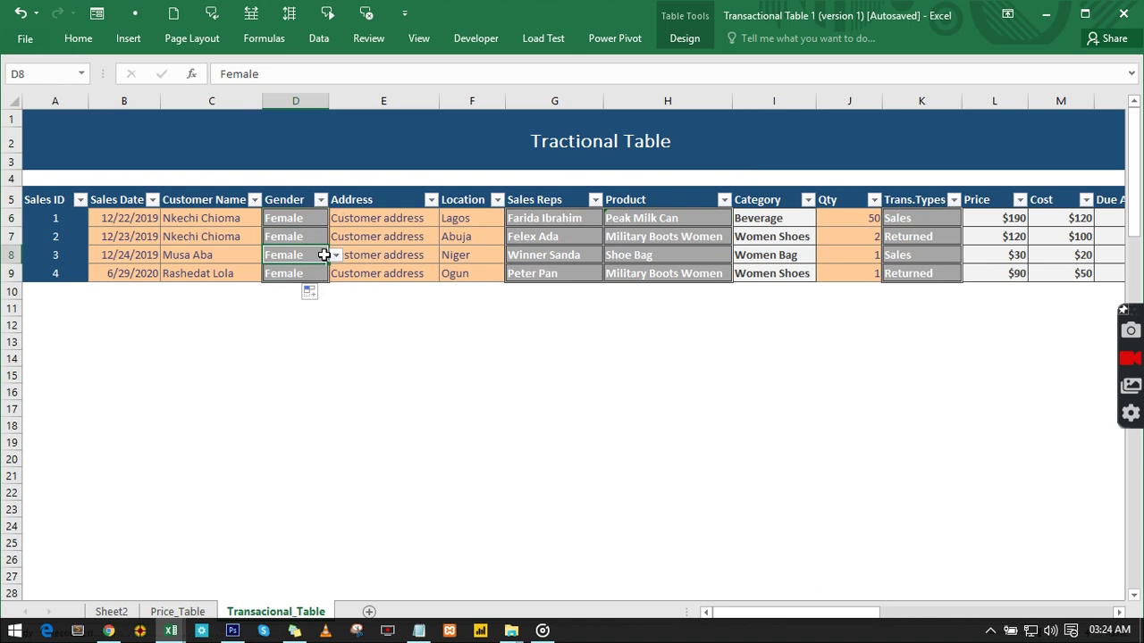
pyautogui.click(336, 255)
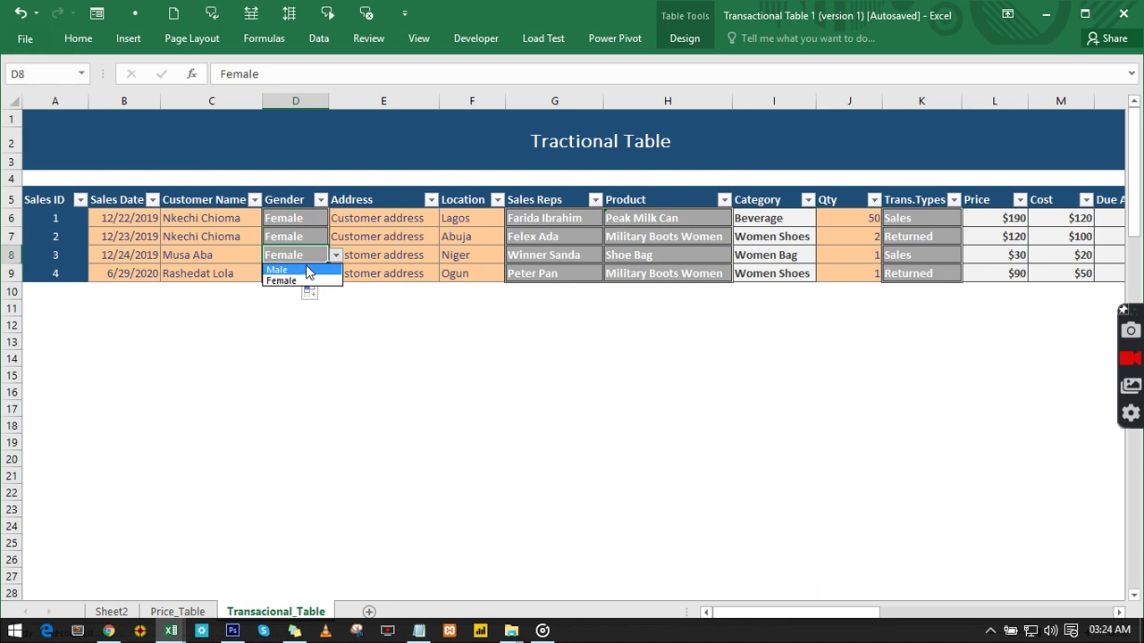
pyautogui.click(307, 270)
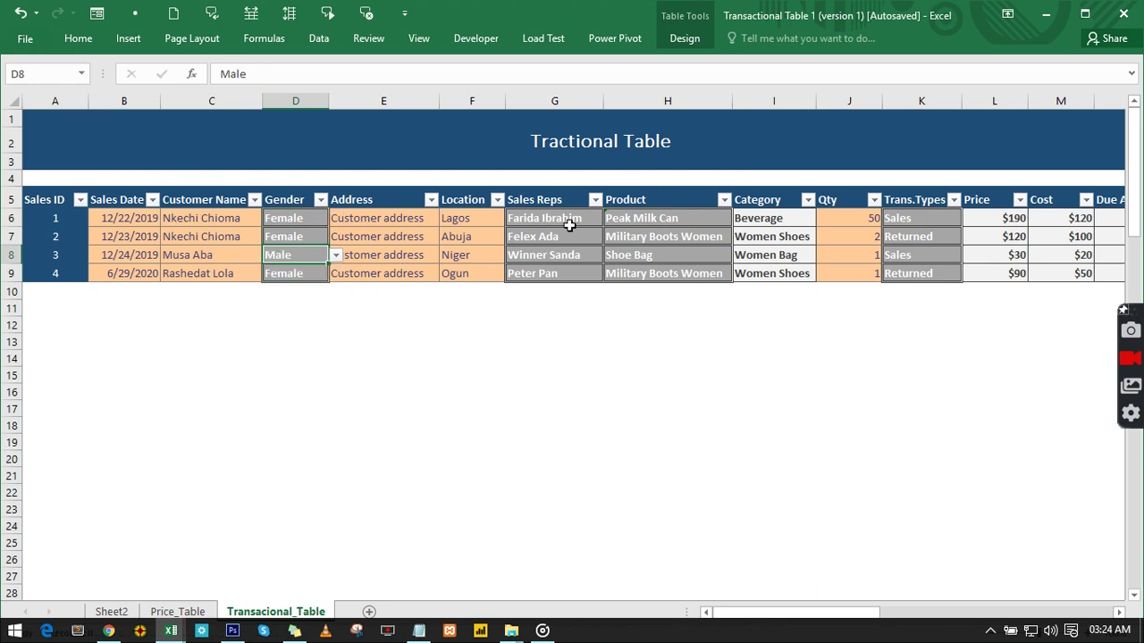
# - Fill Product cell H6 down through H9 to copy its dropdown to the remaining transaction rows
pyautogui.click(636, 220)
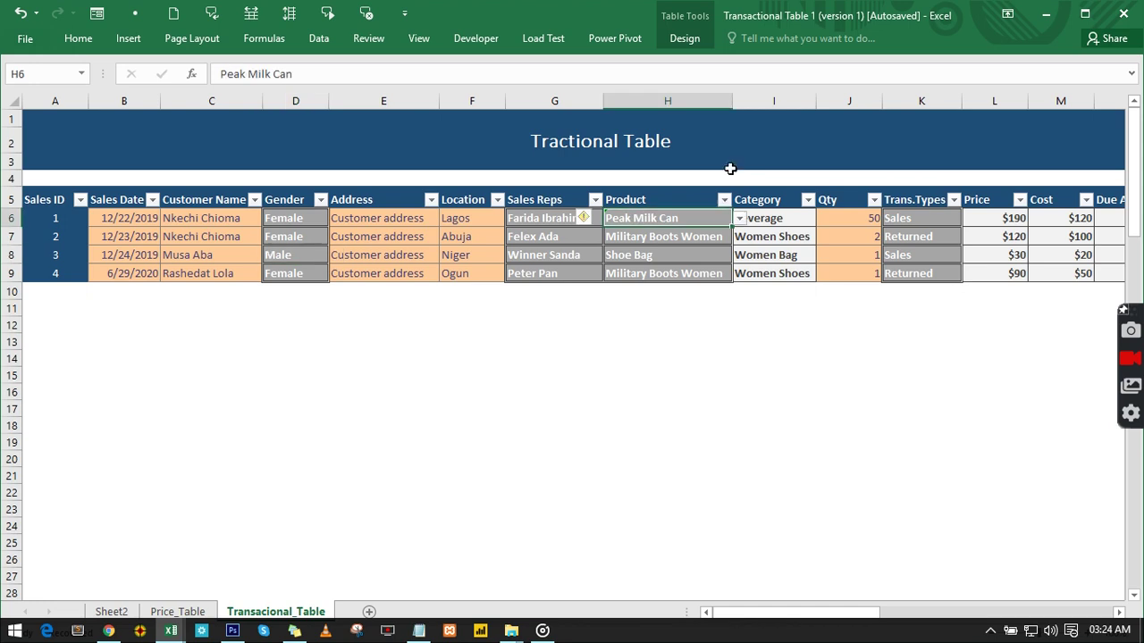
pyautogui.click(739, 218)
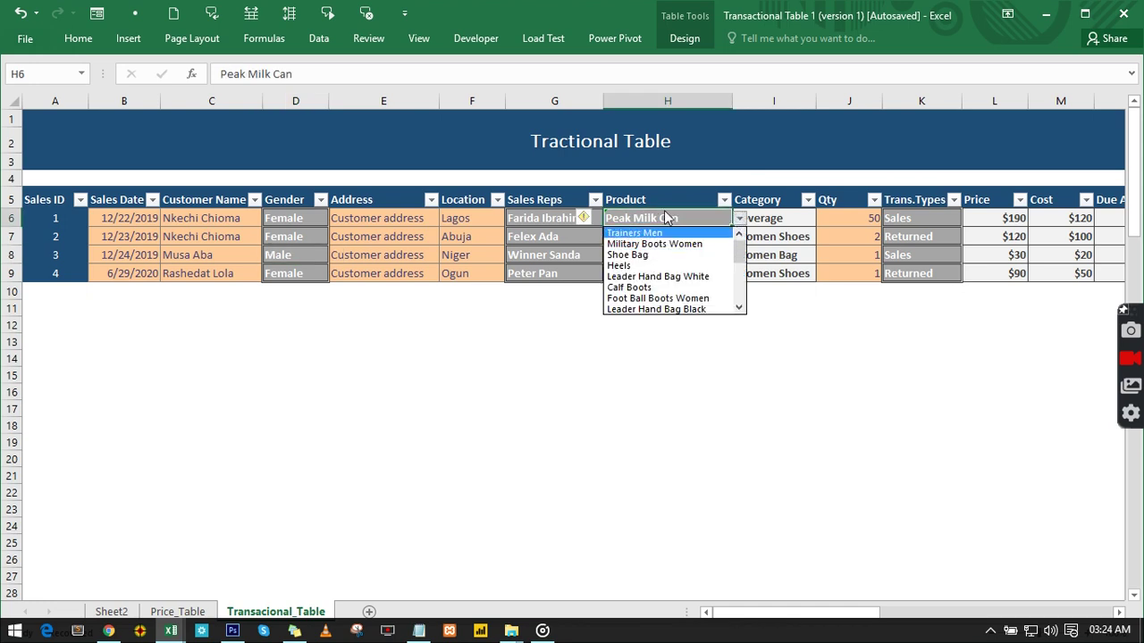
pyautogui.click(669, 218)
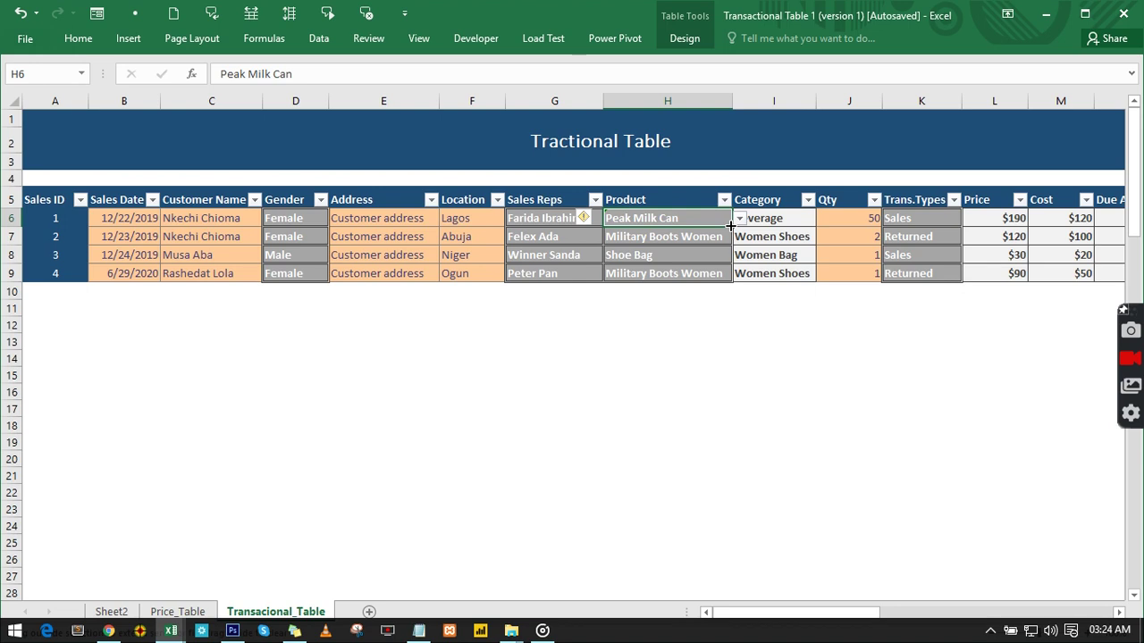
pyautogui.moveTo(730, 225); pyautogui.dragTo(724, 279)
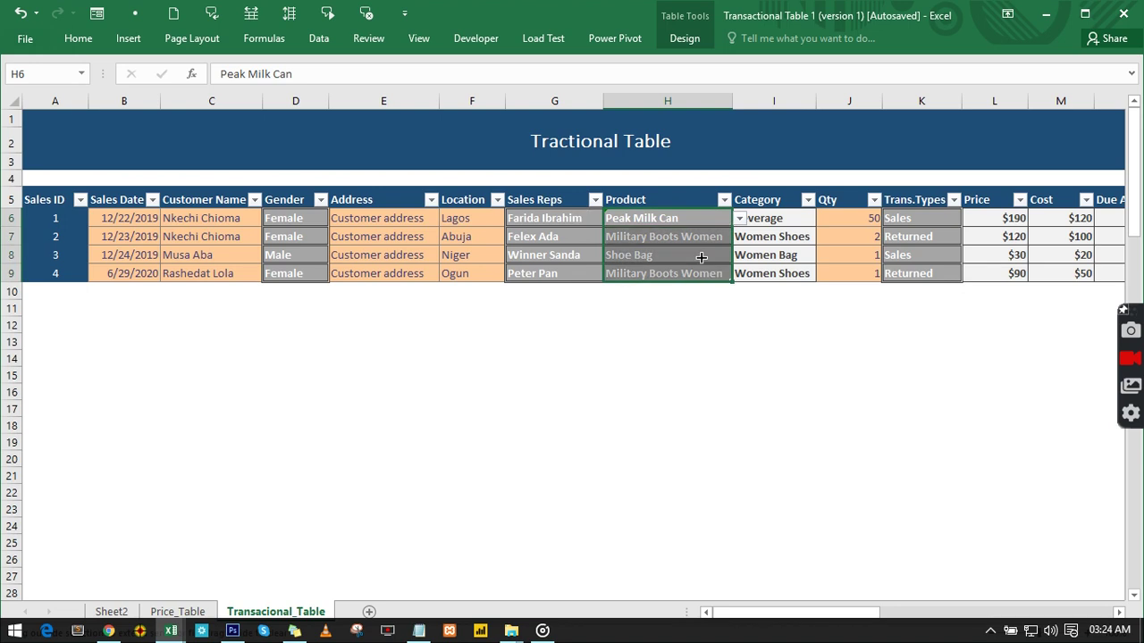
# - Choose Shoe Bag as the product in H8 and Leader Hand Bag White in H9
pyautogui.click(701, 257)
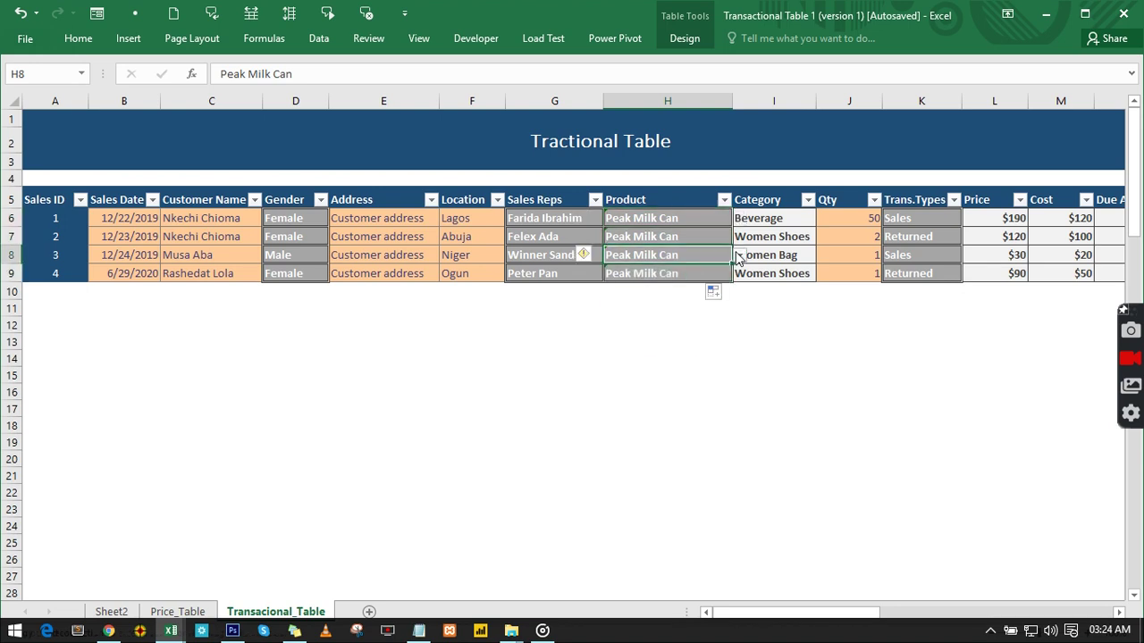
pyautogui.click(739, 255)
pyautogui.click(724, 279)
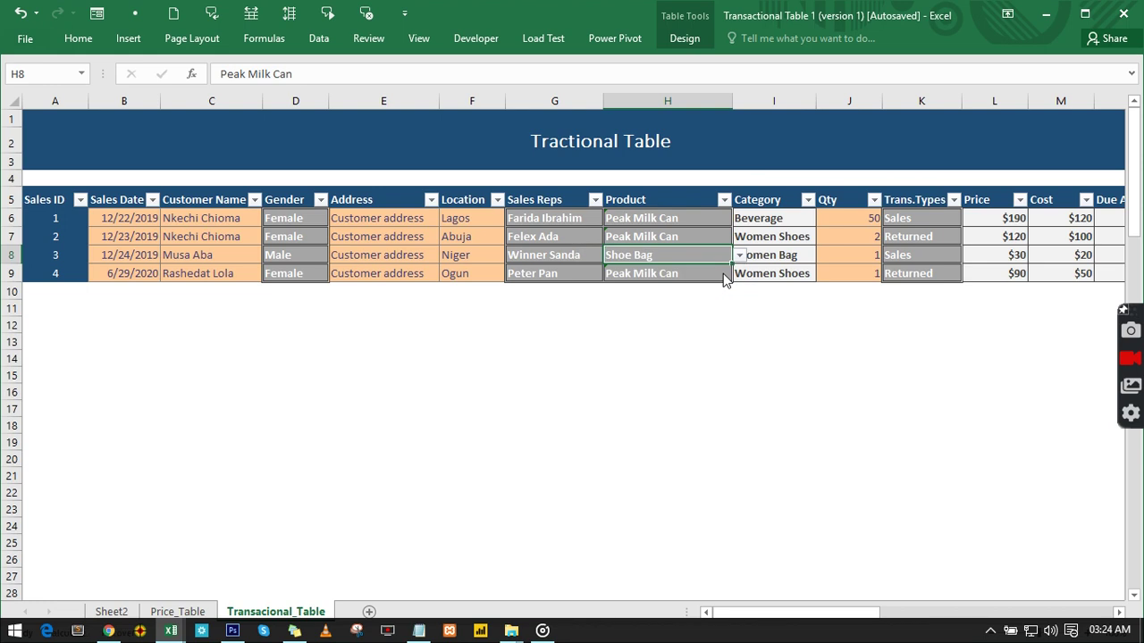
pyautogui.click(723, 279)
pyautogui.click(739, 273)
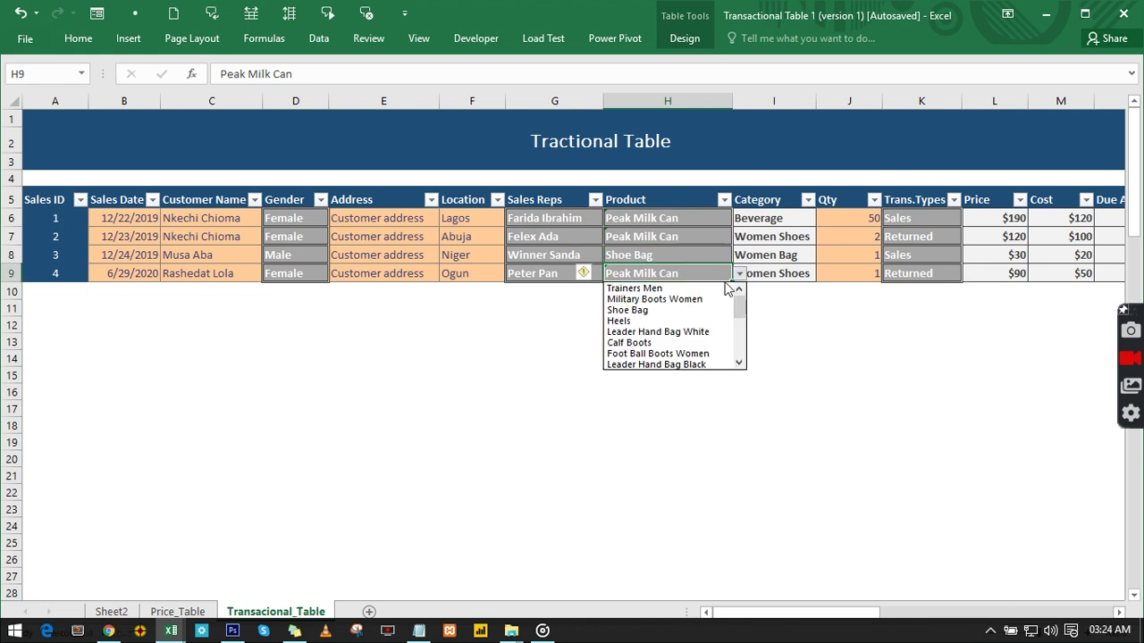
pyautogui.click(679, 340)
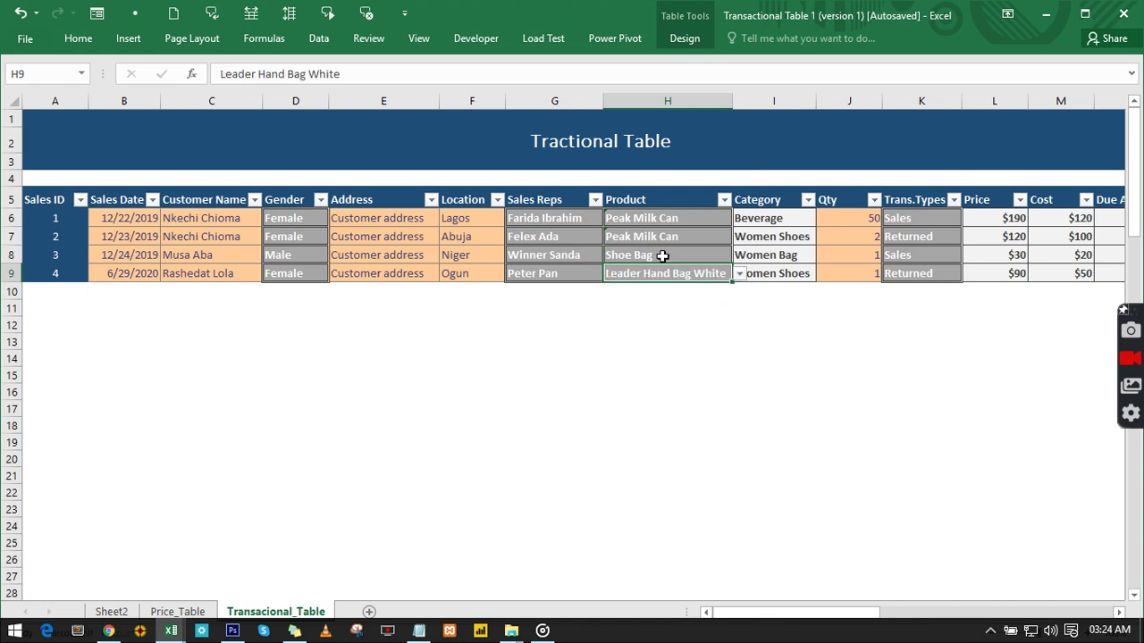
pyautogui.click(551, 222)
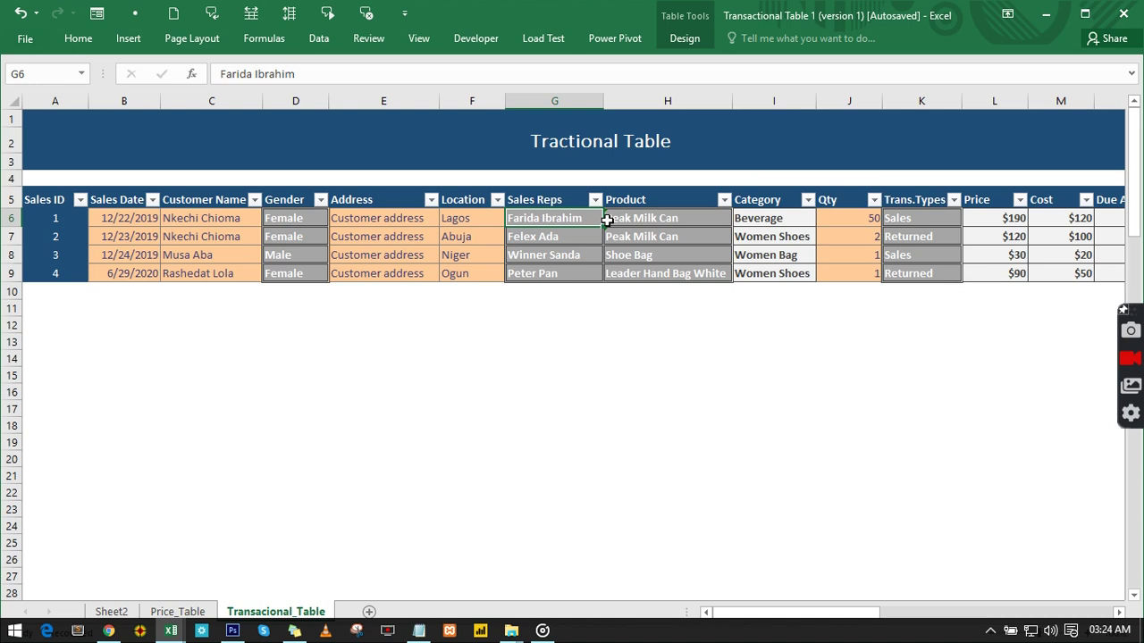
pyautogui.moveTo(902, 221); pyautogui.dragTo(906, 271)
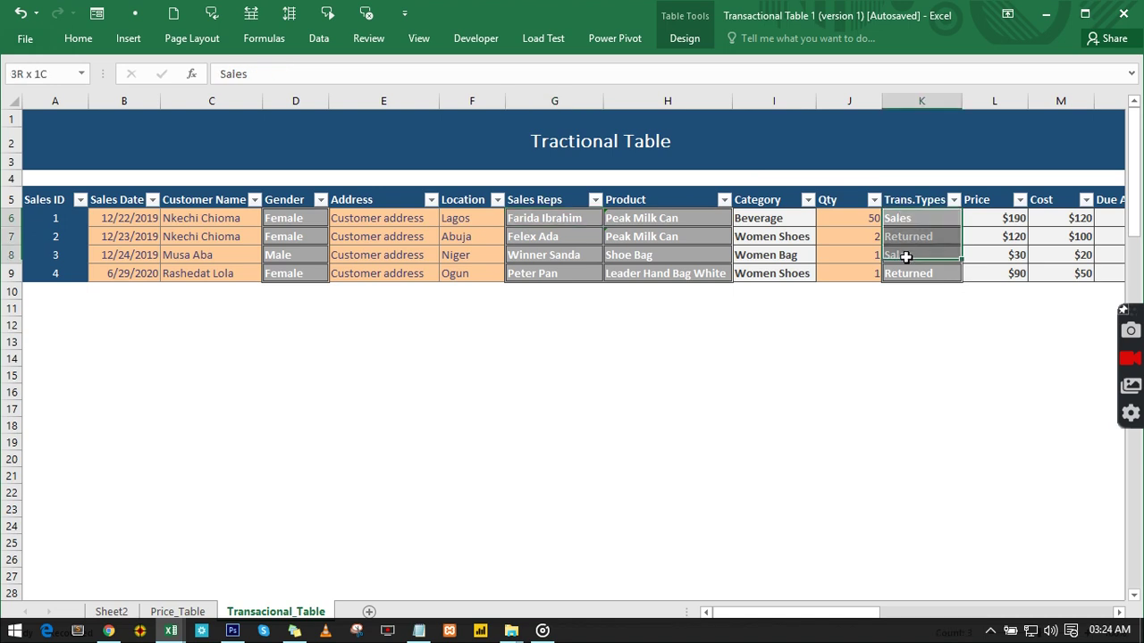
pyautogui.click(300, 218)
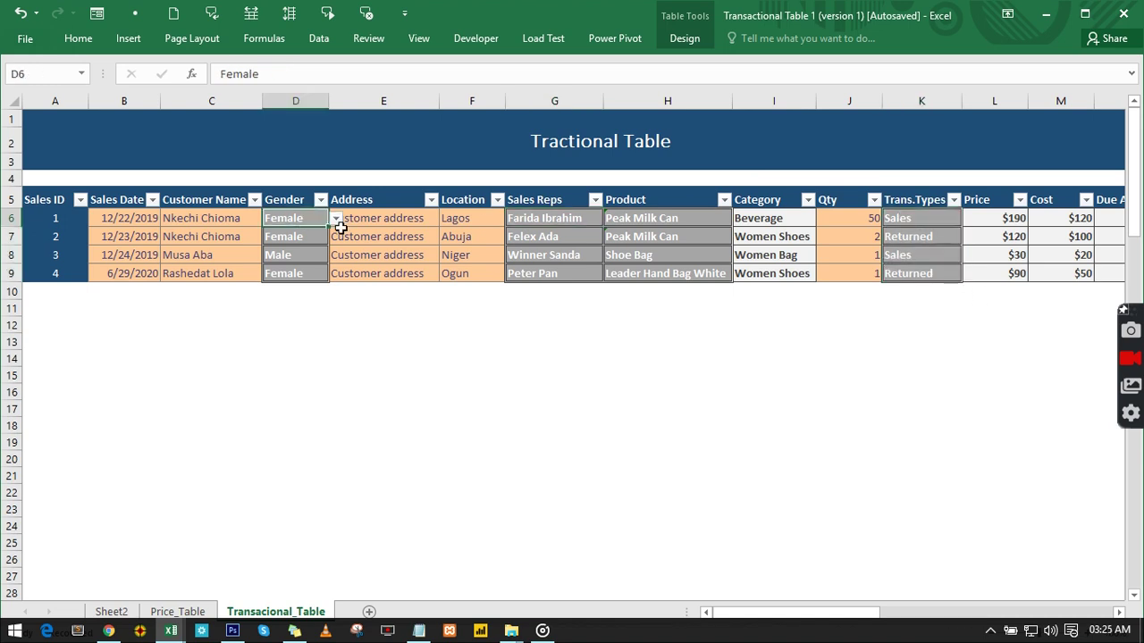
# - Apply List data validation to Trans.Types cells K6:K9, with the source Sales, Returned
pyautogui.click(920, 218)
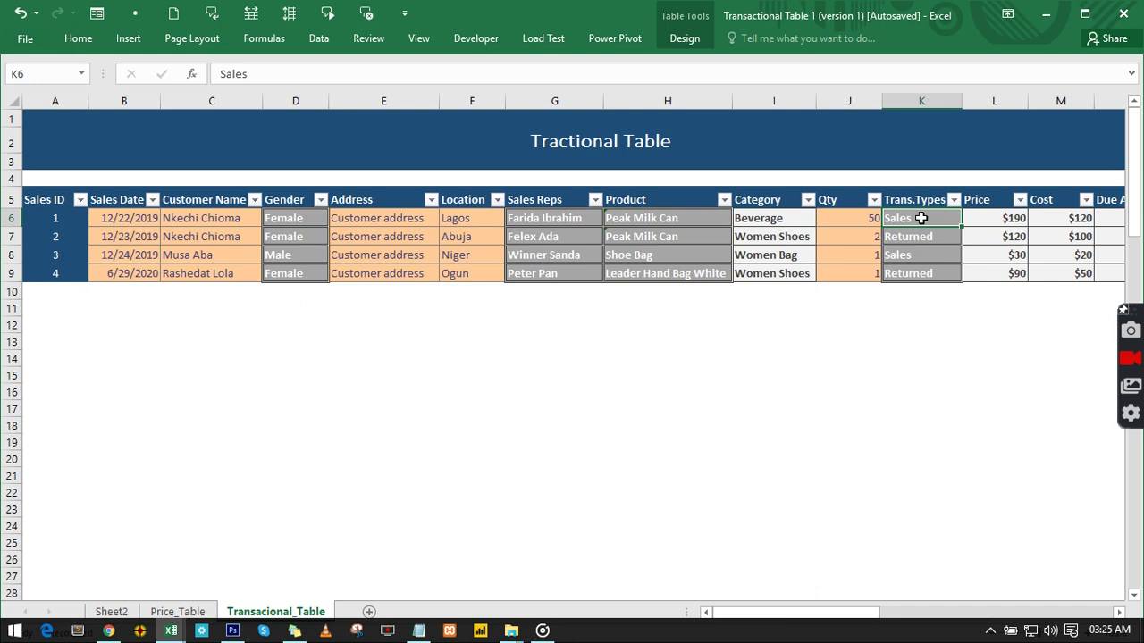
pyautogui.moveTo(920, 218); pyautogui.dragTo(923, 267)
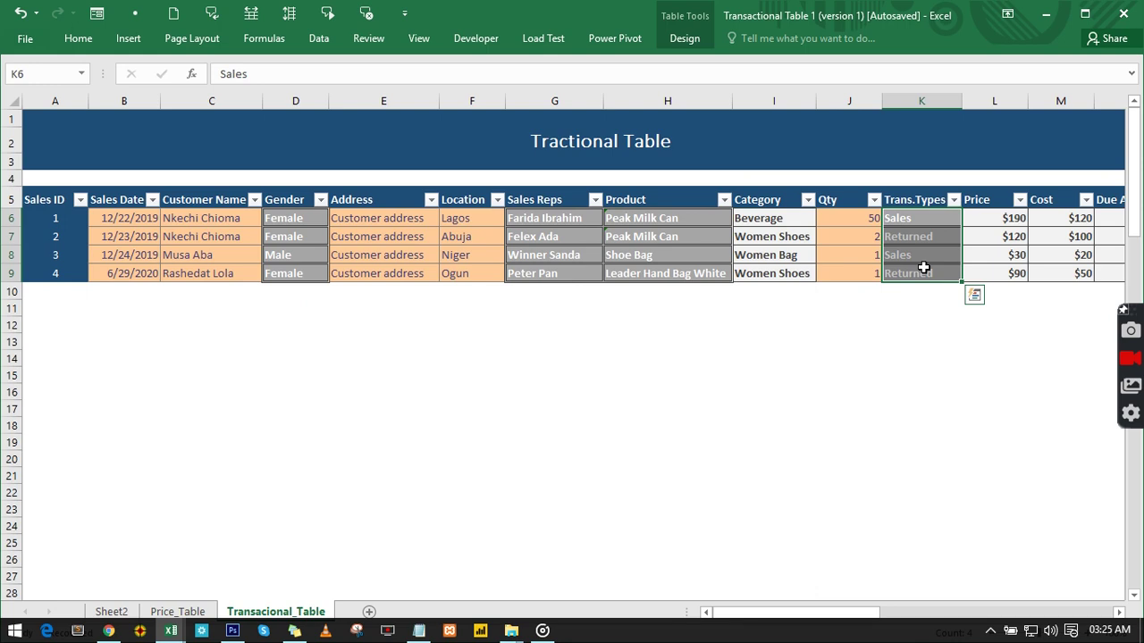
pyautogui.click(325, 43)
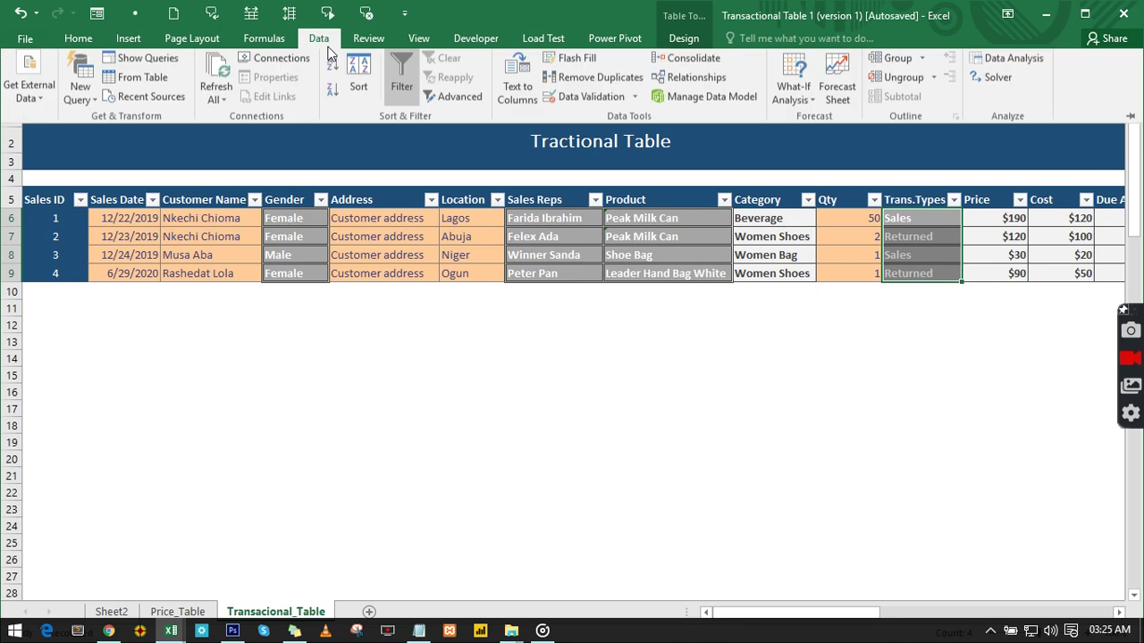
pyautogui.click(587, 96)
pyautogui.click(740, 214)
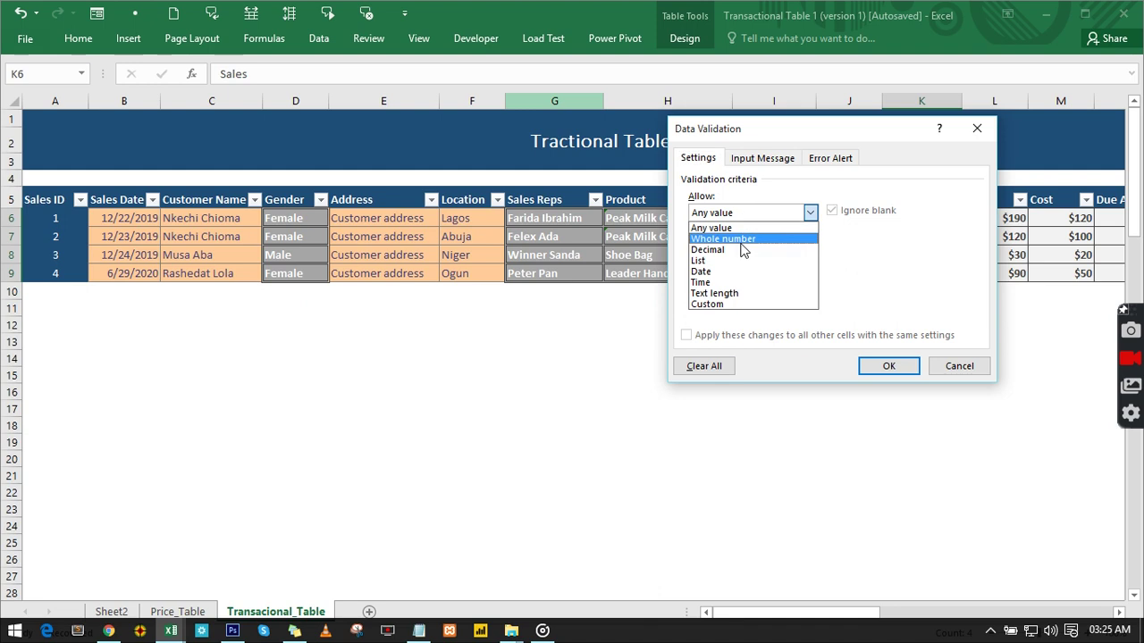
pyautogui.click(733, 260)
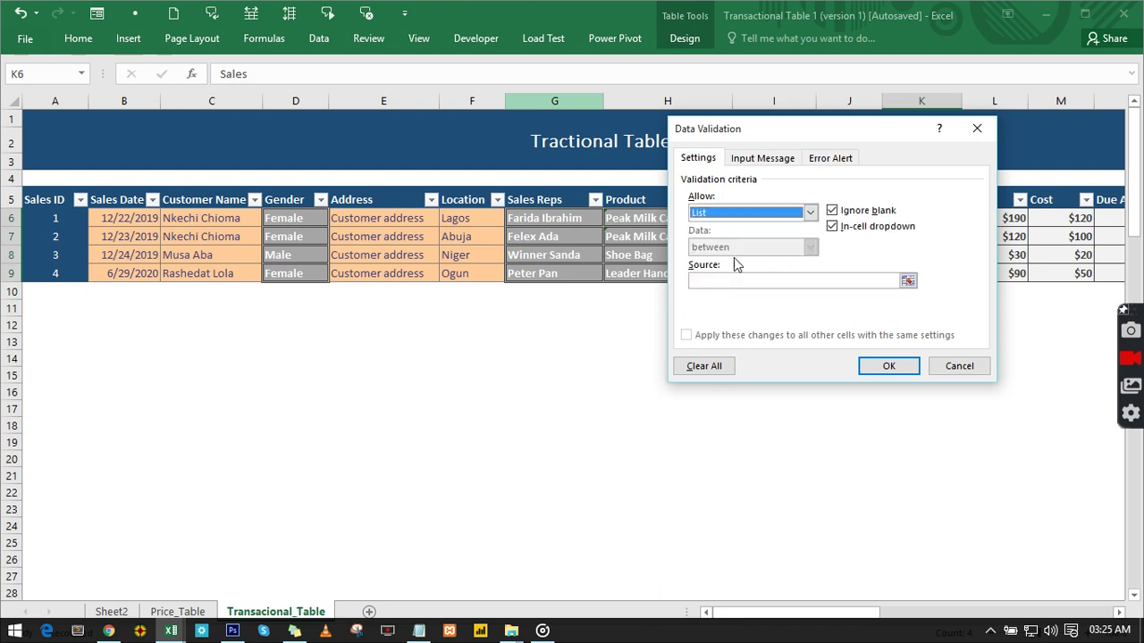
pyautogui.moveTo(788, 130); pyautogui.dragTo(520, 183)
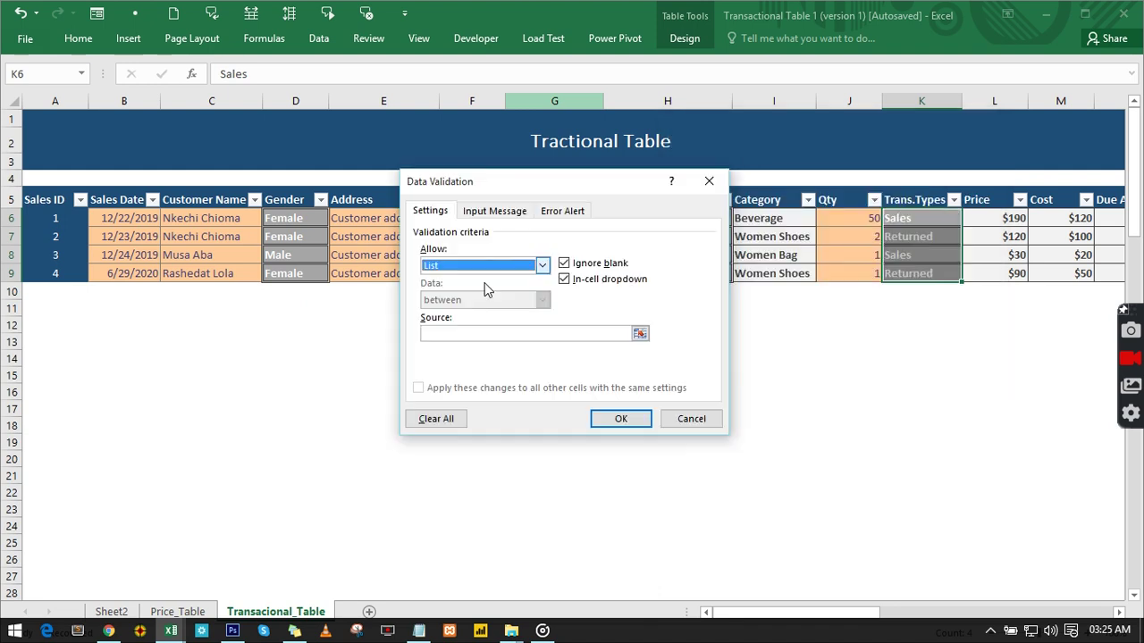
pyautogui.click(467, 332)
pyautogui.write('Sales')
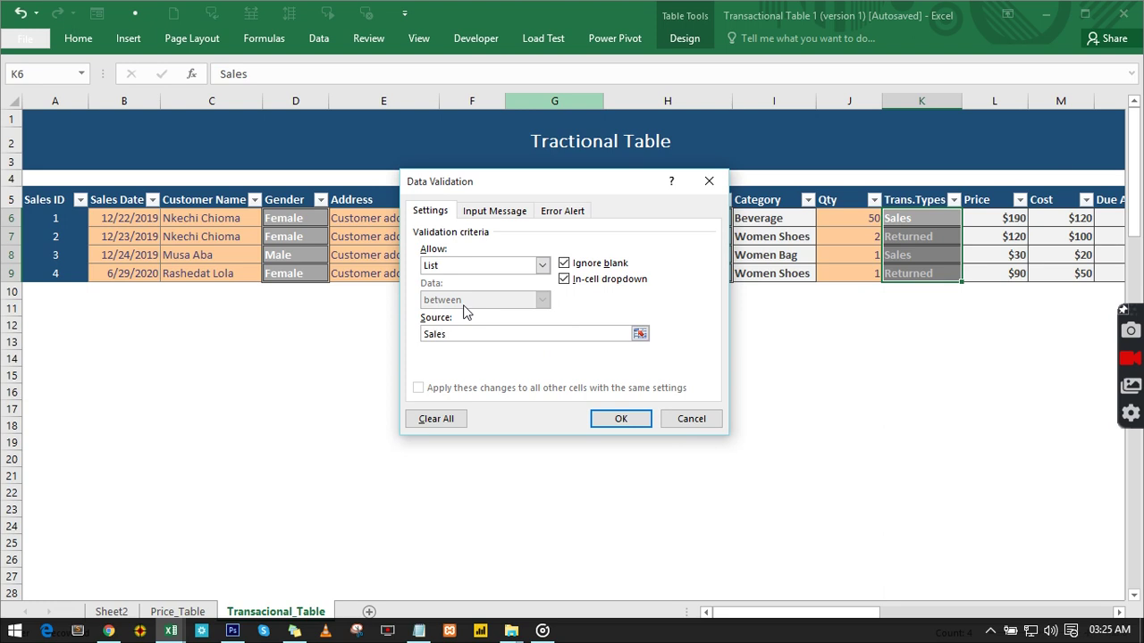
pyautogui.write(', Returned')
pyautogui.click(621, 419)
# - Check the options in the Trans.Types dropdown of K8 and select K7 to check its dropdown
pyautogui.click(939, 255)
pyautogui.click(968, 255)
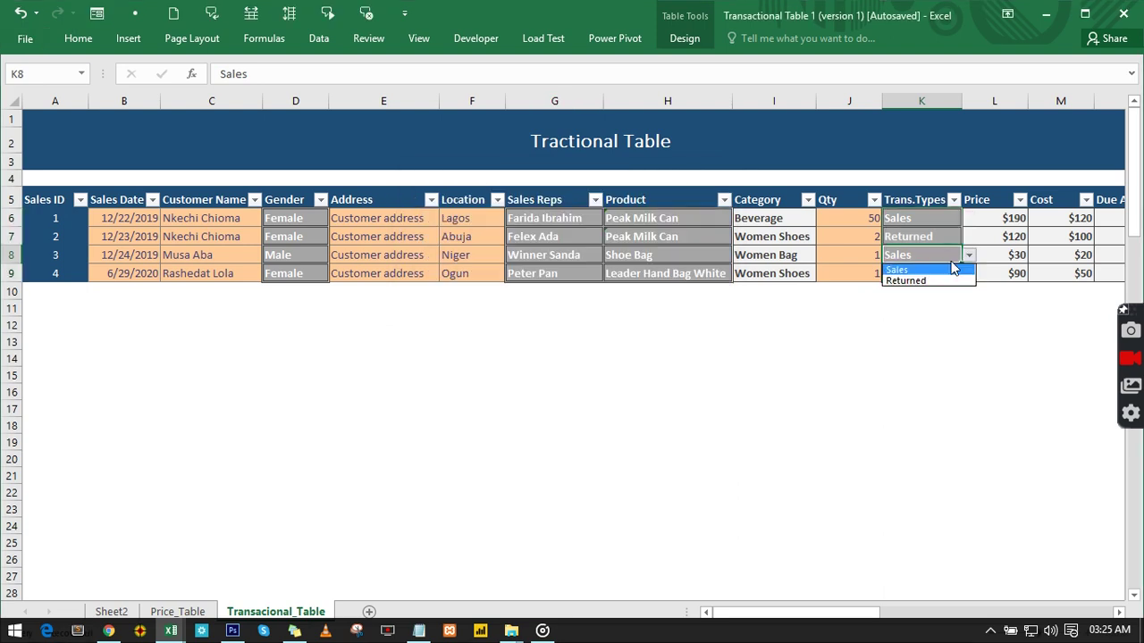
pyautogui.click(928, 237)
pyautogui.click(928, 238)
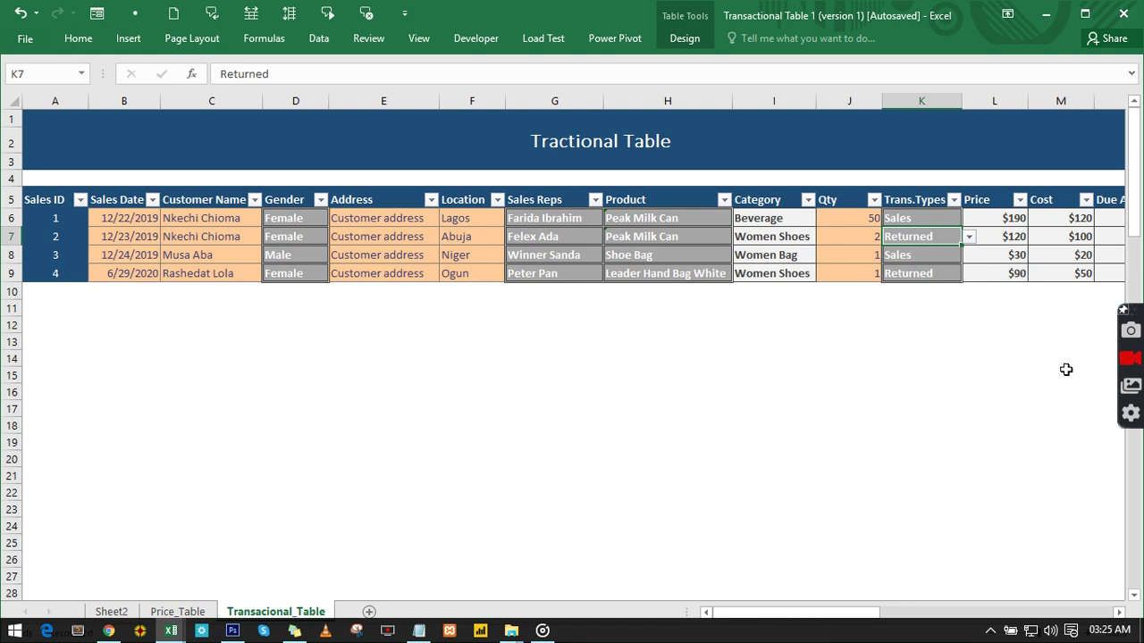
pyautogui.rightClick(1026, 377)
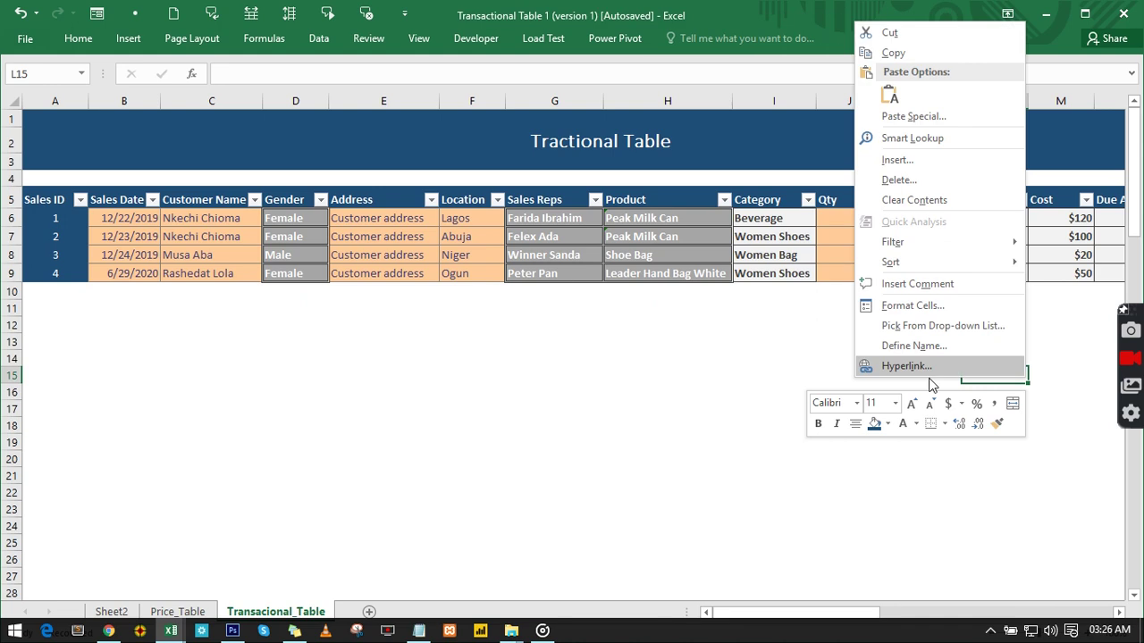